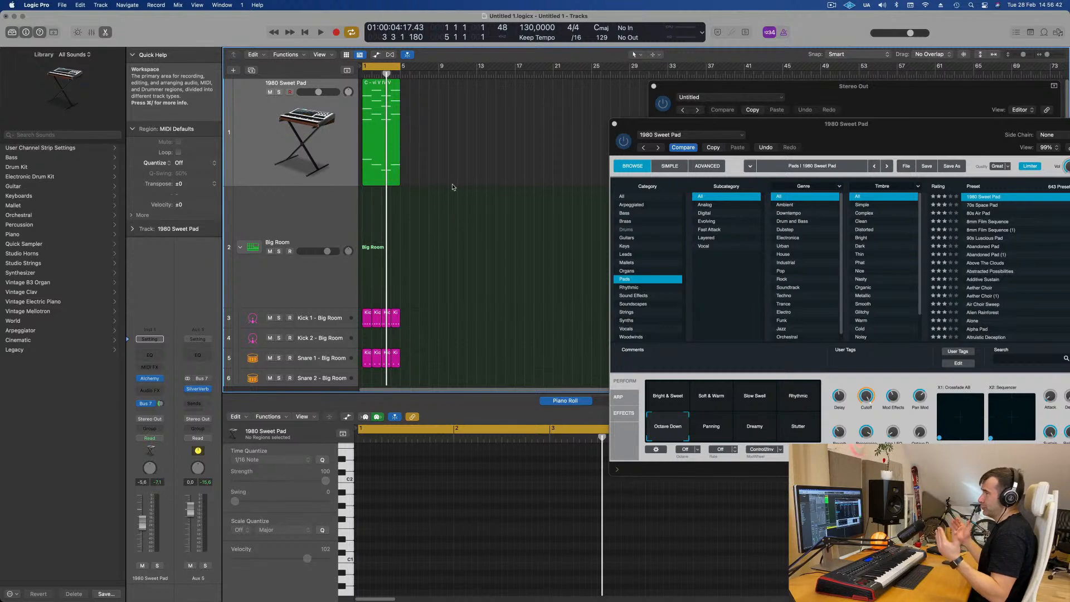
Select all regions in the arrangement, then color and name them by their tracks
click(376, 119)
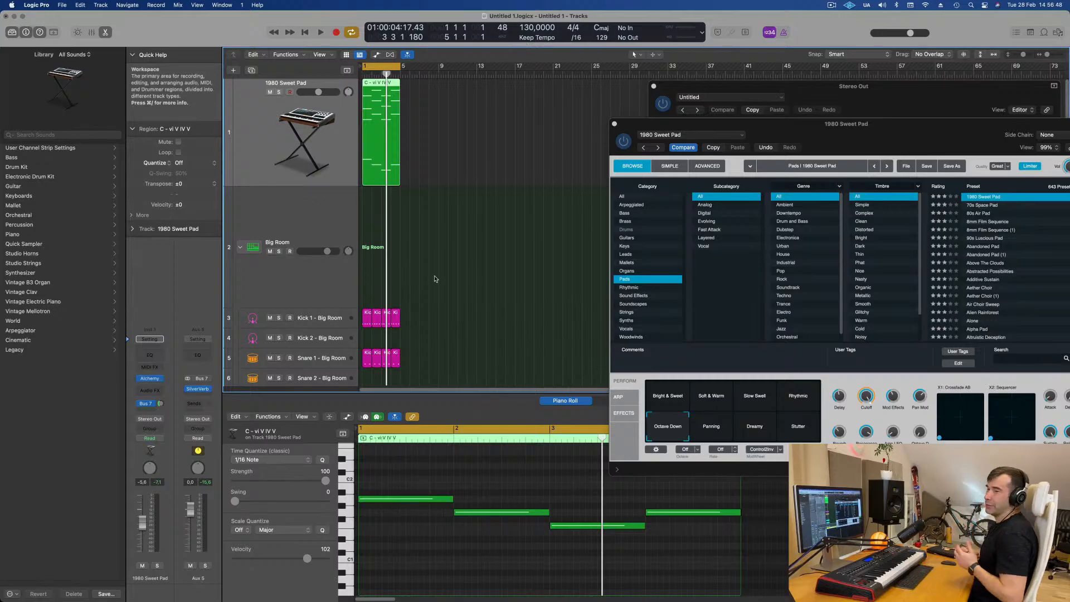
scroll(445, 262, down, 5)
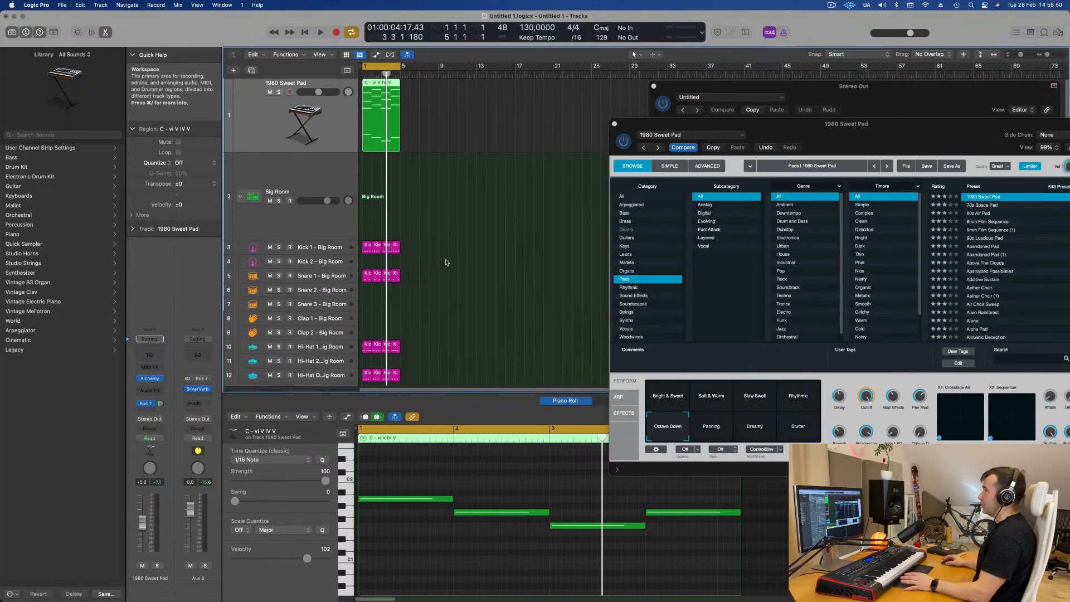
key(cmd+a)
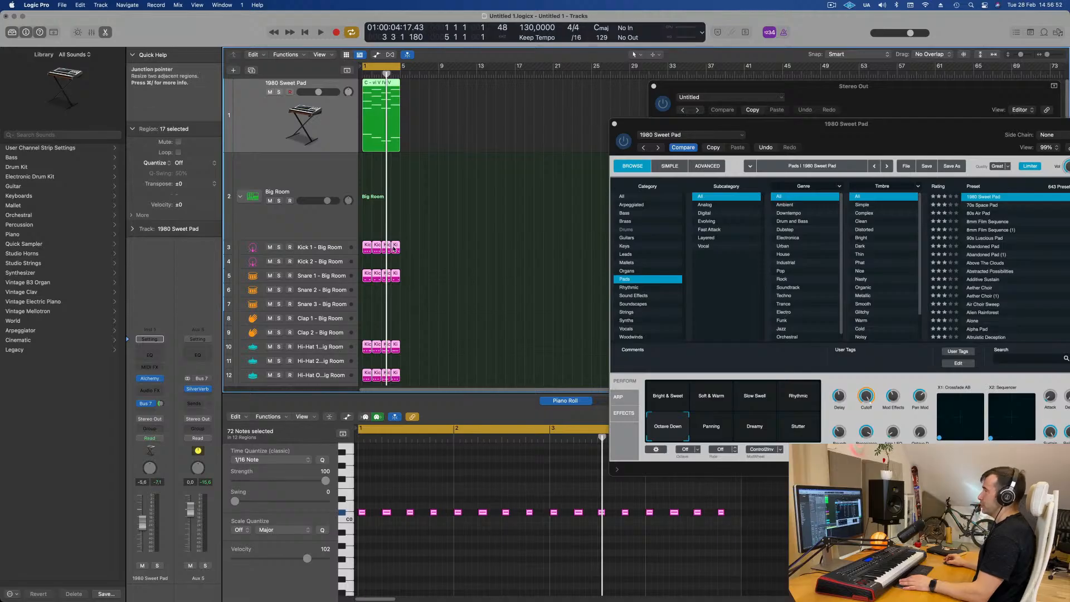
right_click(394, 249)
click(412, 251)
right_click(400, 242)
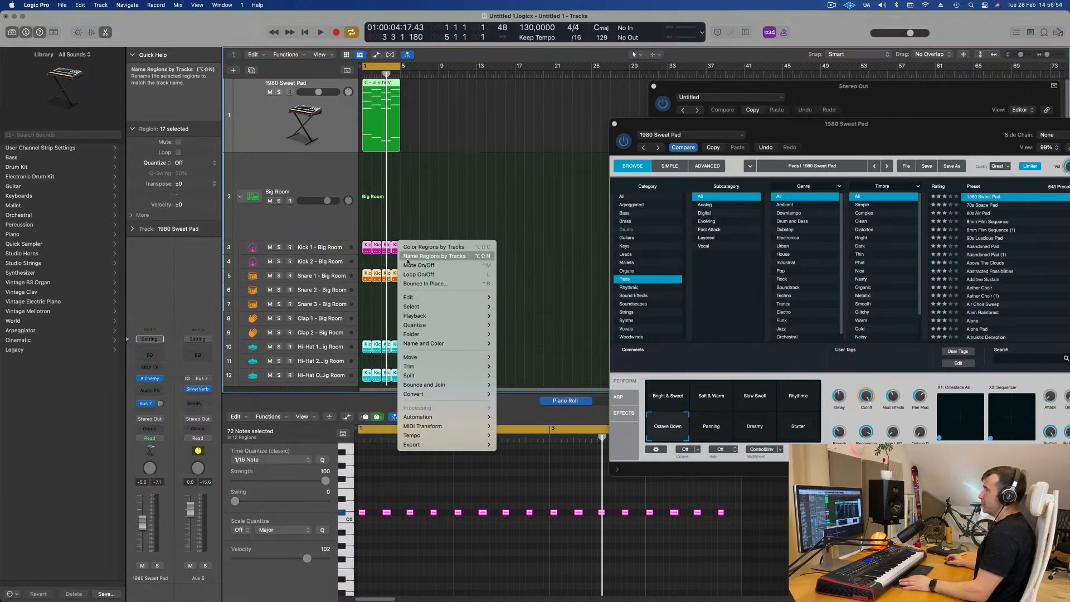
click(435, 255)
key(cmd+Right)
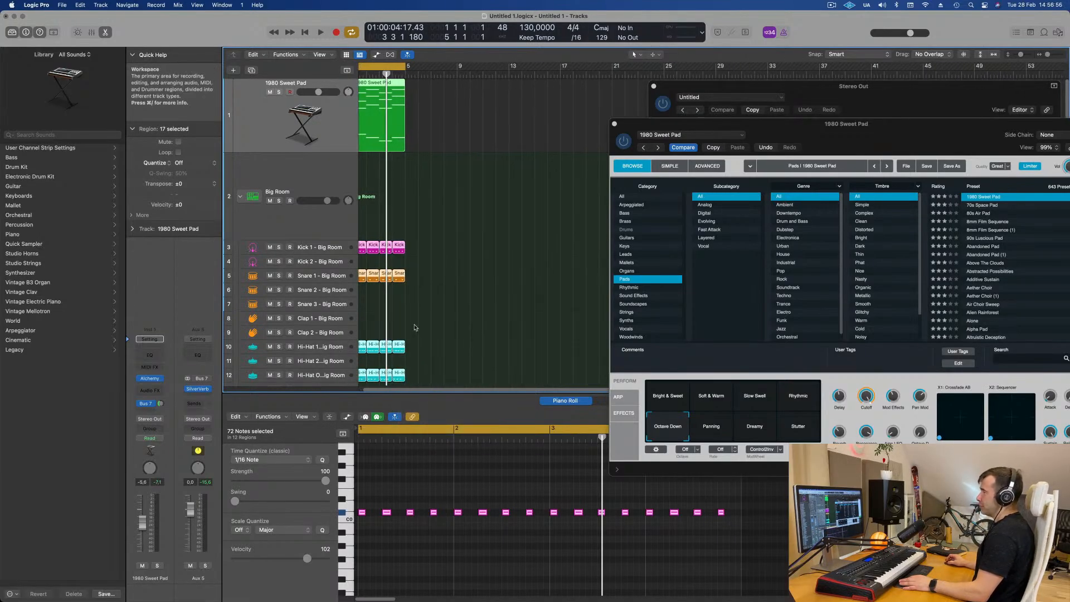
Play the loop and listen to the 1980 Sweet Pad track in solo before returning to the full mix
scroll(385, 297, down, 2)
scroll(527, 303, left, 2)
scroll(528, 304, up, 2)
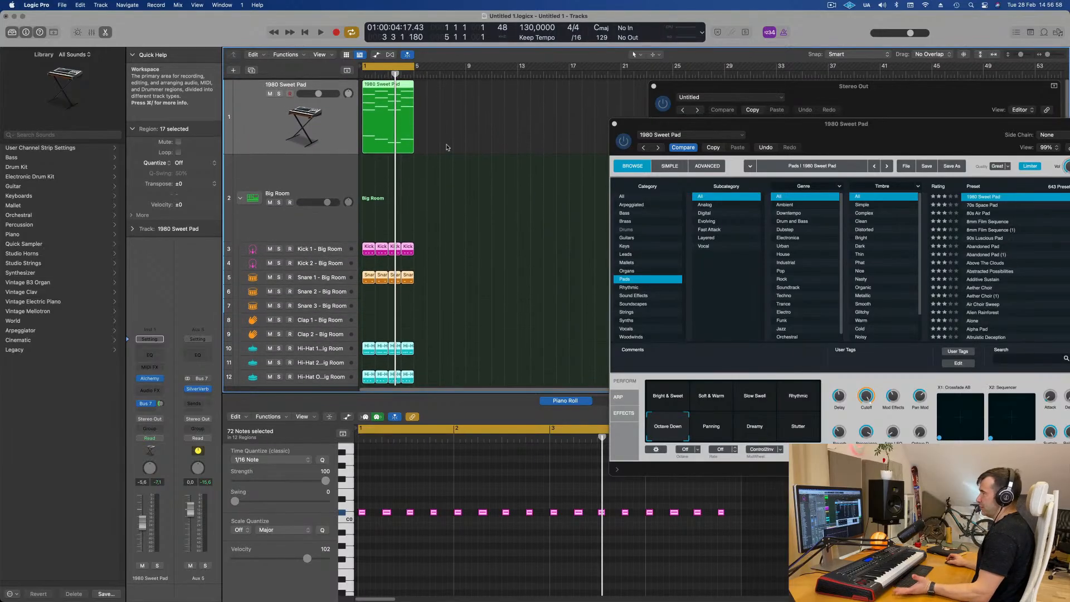
click(346, 133)
key(shift+Return)
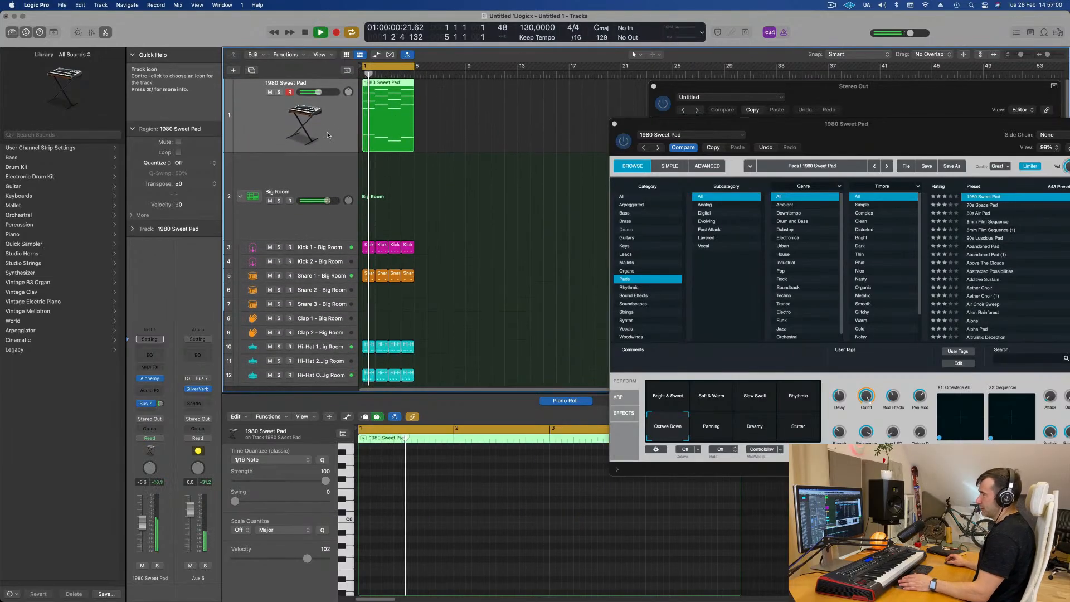
click(278, 92)
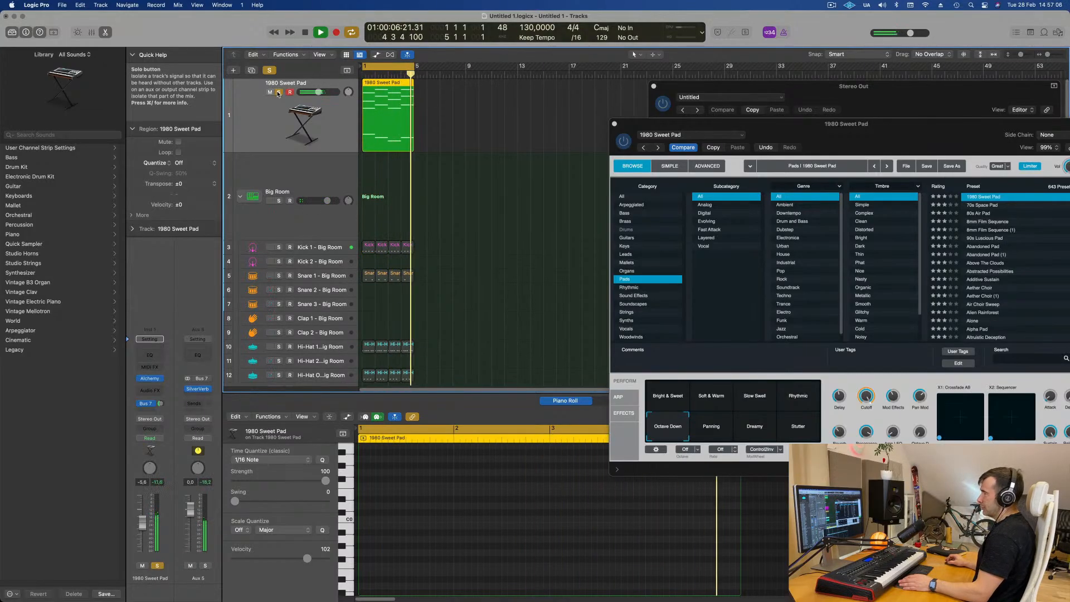
drag(892, 153, 812, 140)
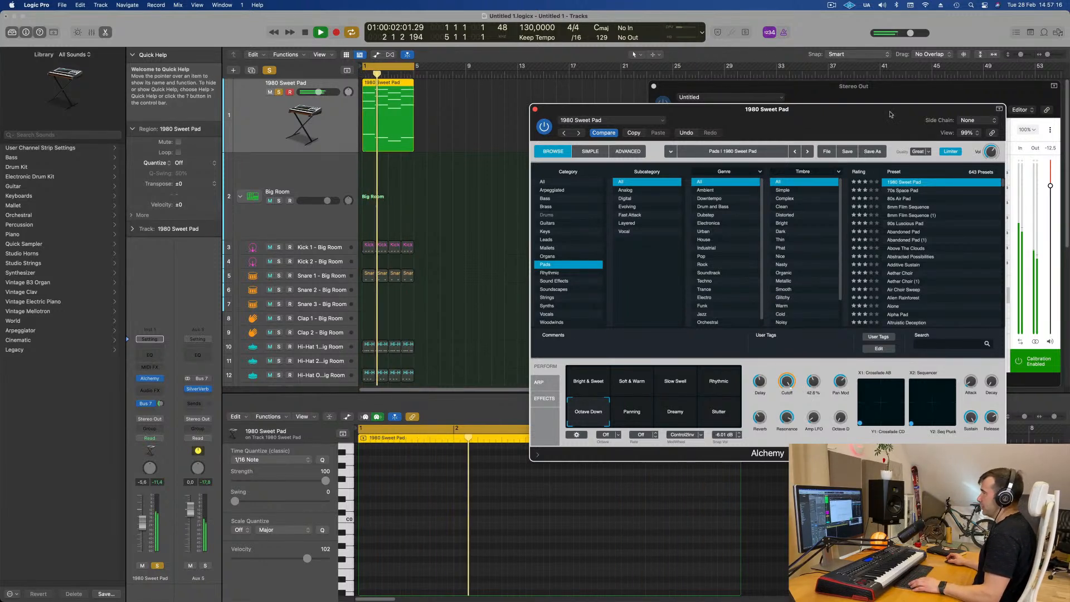
click(278, 92)
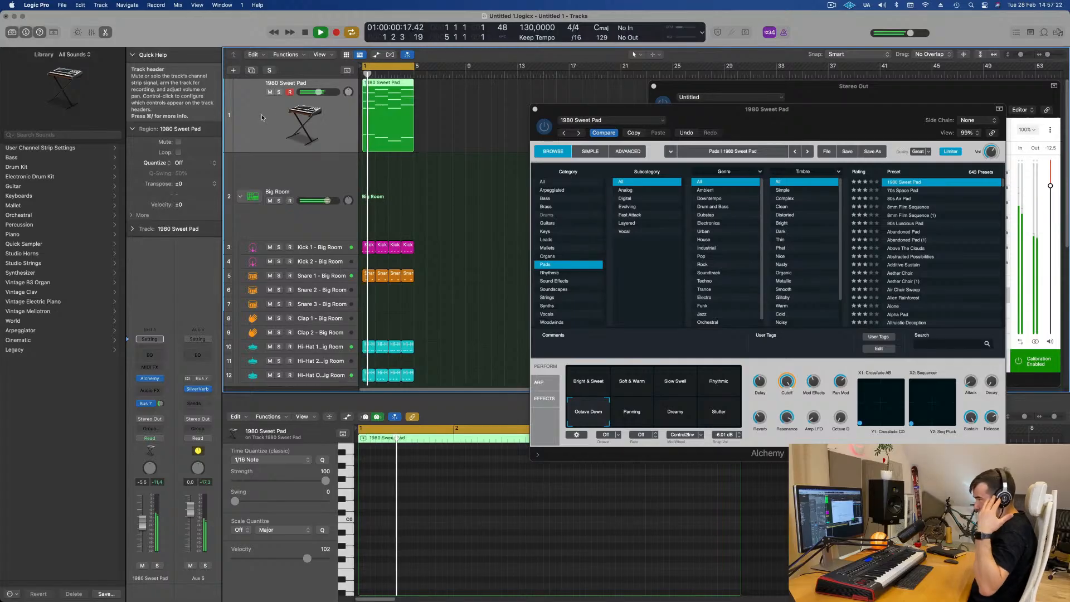
Audition the Hi-Hat 1 and open hi-hat tracks in solo while the loop plays
click(323, 246)
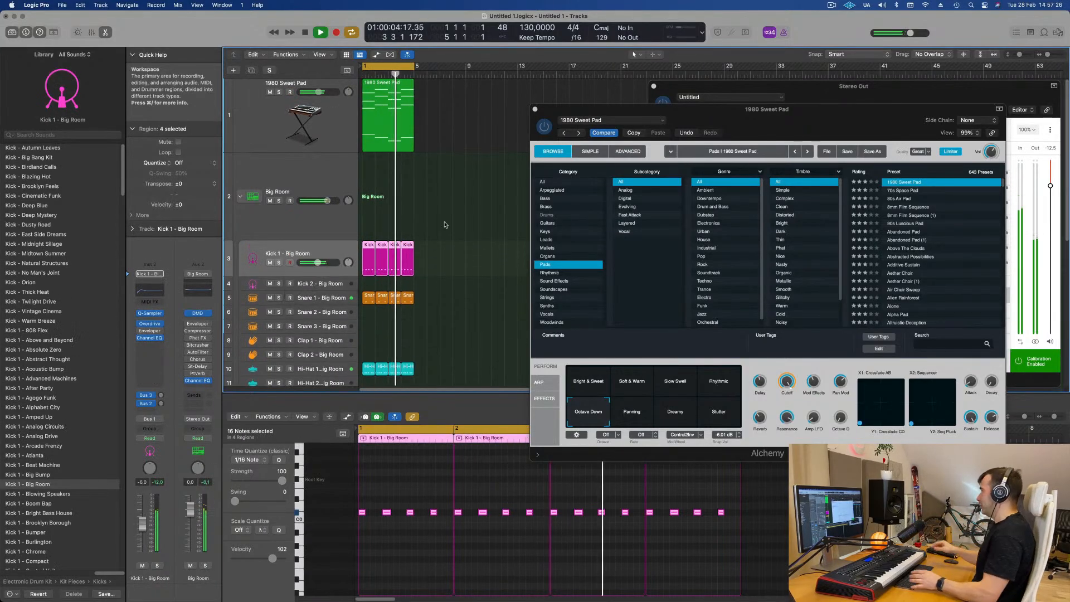
scroll(328, 264, down, 1)
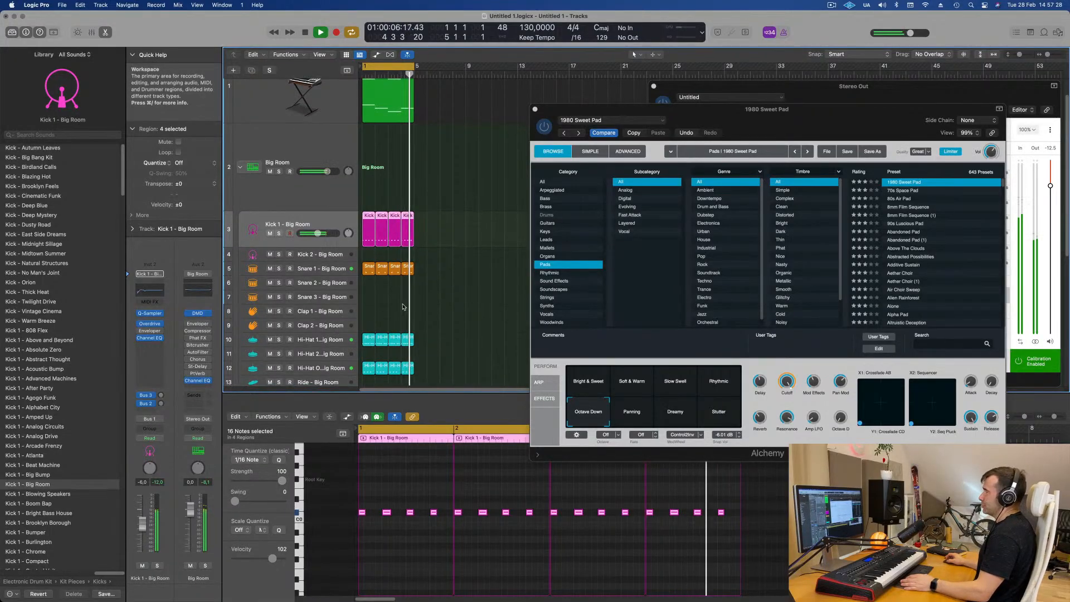
scroll(384, 323, down, 2)
scroll(386, 325, down, 1)
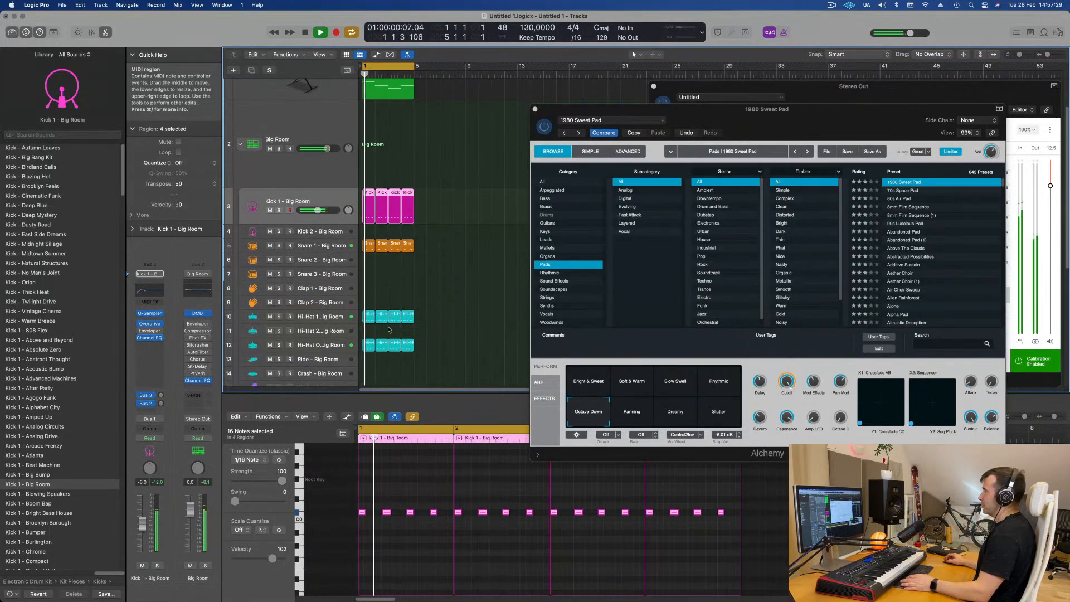
click(327, 319)
click(278, 317)
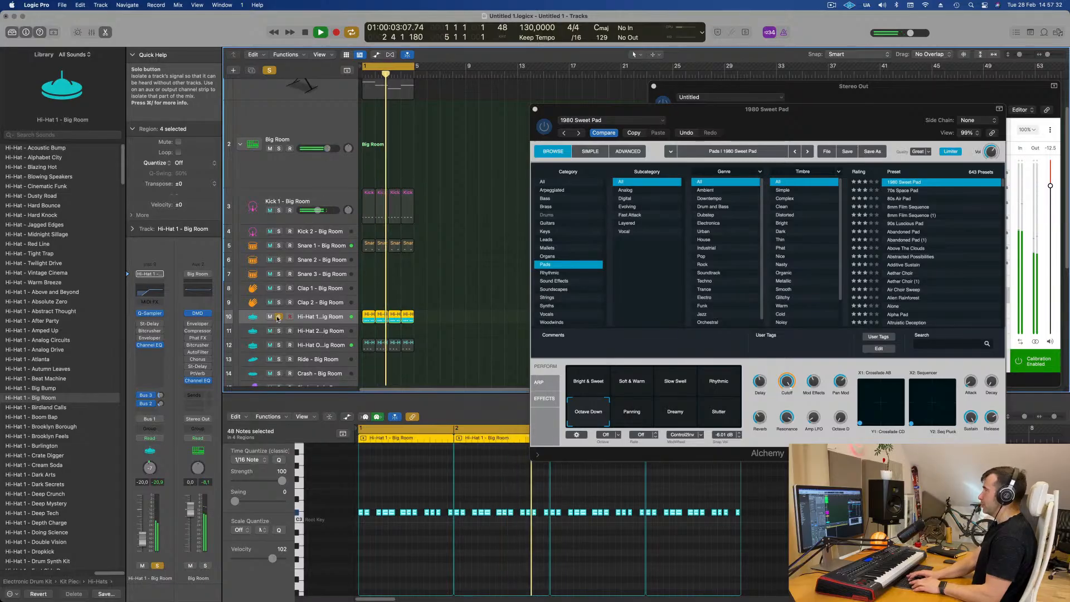
click(279, 346)
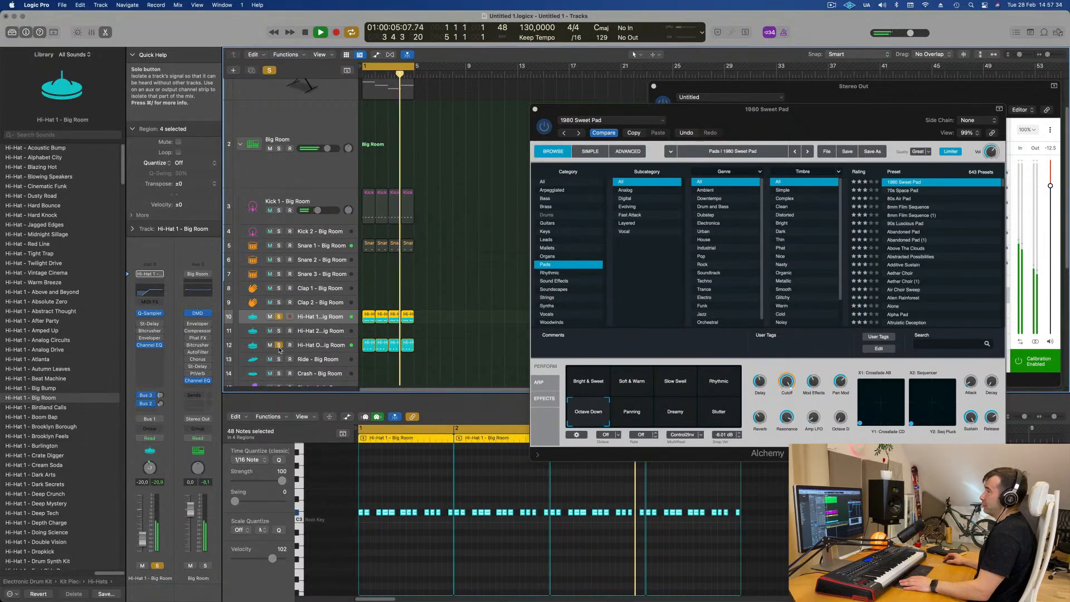
click(279, 348)
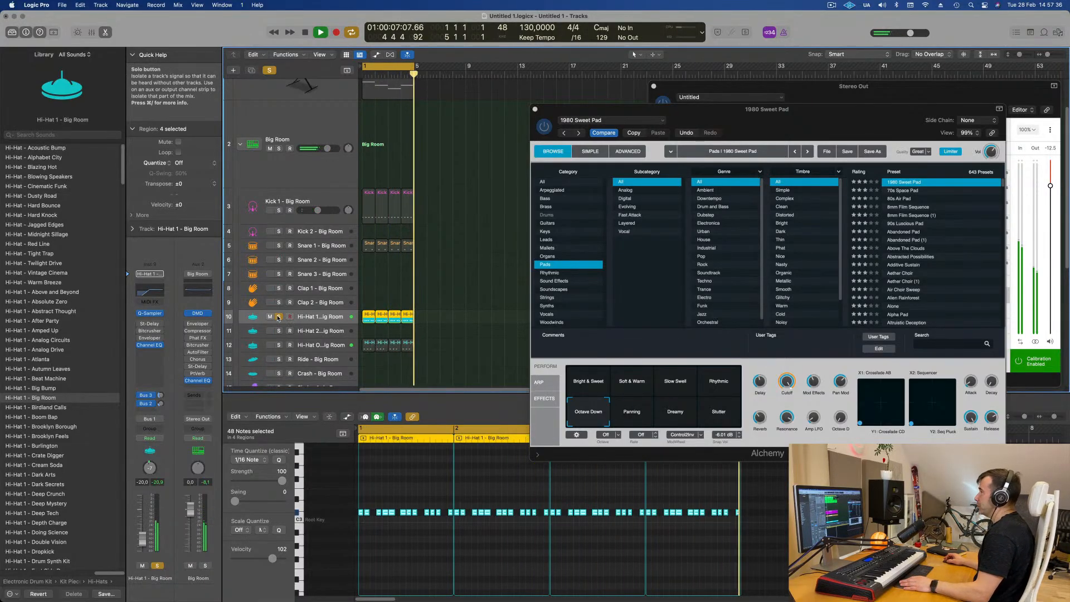
Unsolo the Hi-Hat 1 track and lower its channel volume to -21.5 dB
click(279, 316)
drag(142, 539, 143, 540)
scroll(308, 133, up, 3)
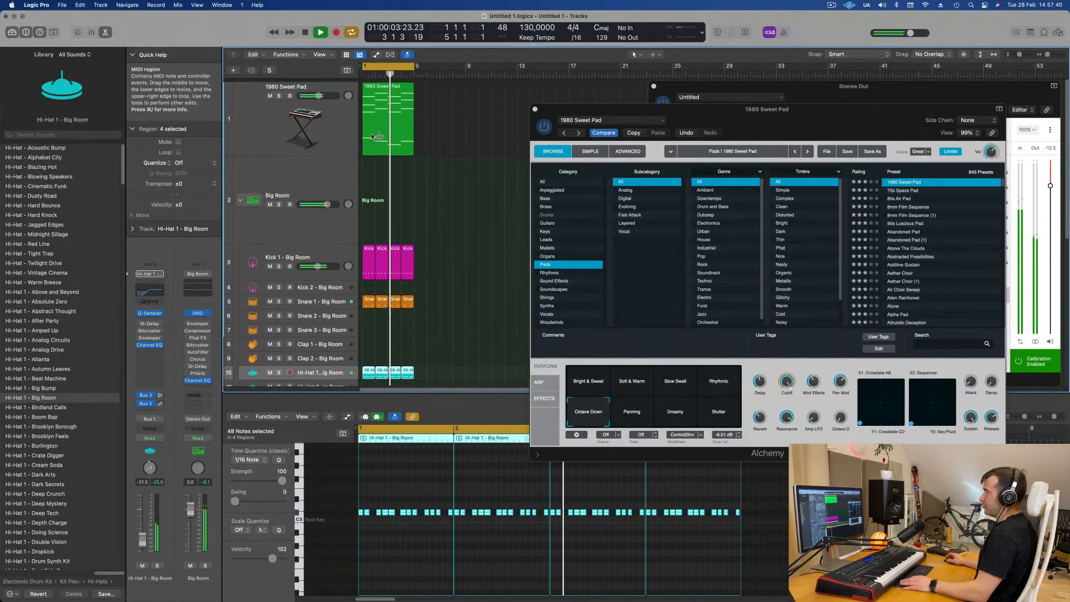
Move the 1980 Sweet Pad instrument window aside and close the SoundID Reference plug-in window of the Stereo Out
click(308, 132)
drag(605, 109, 858, 115)
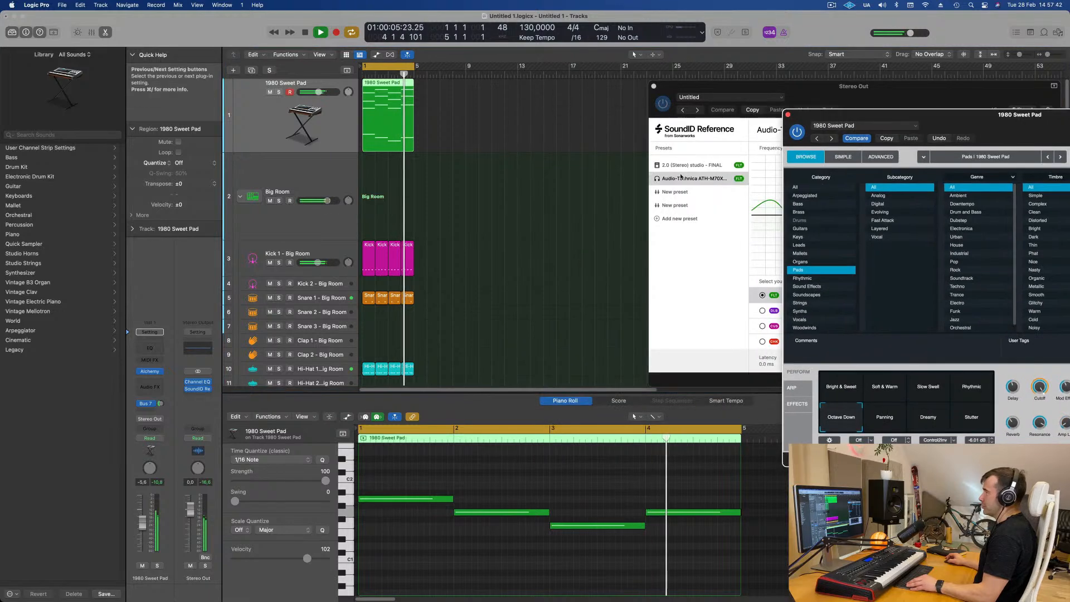
click(530, 220)
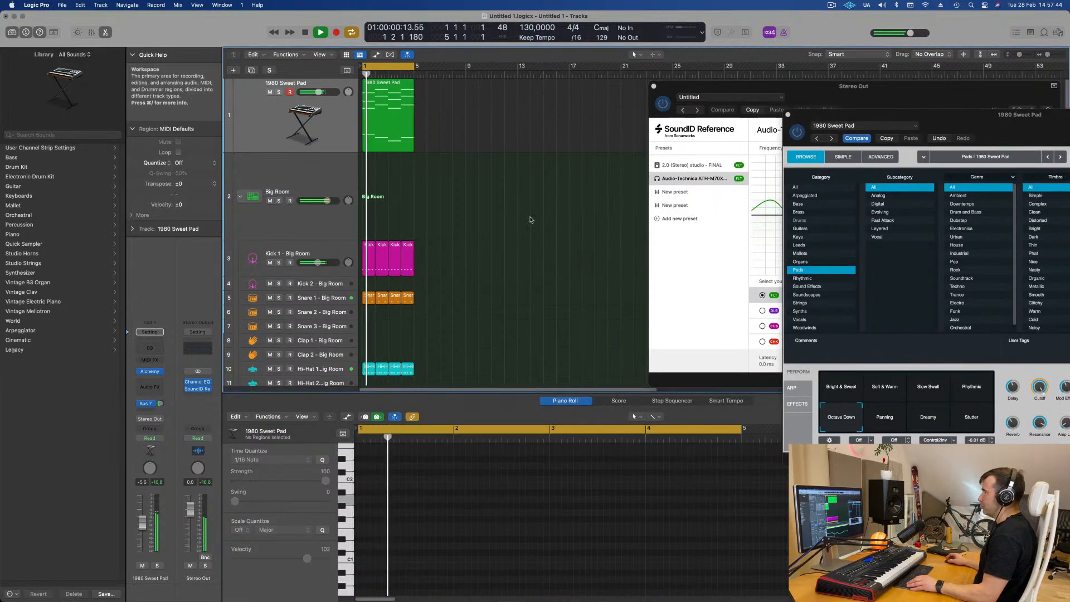
drag(970, 121, 762, 128)
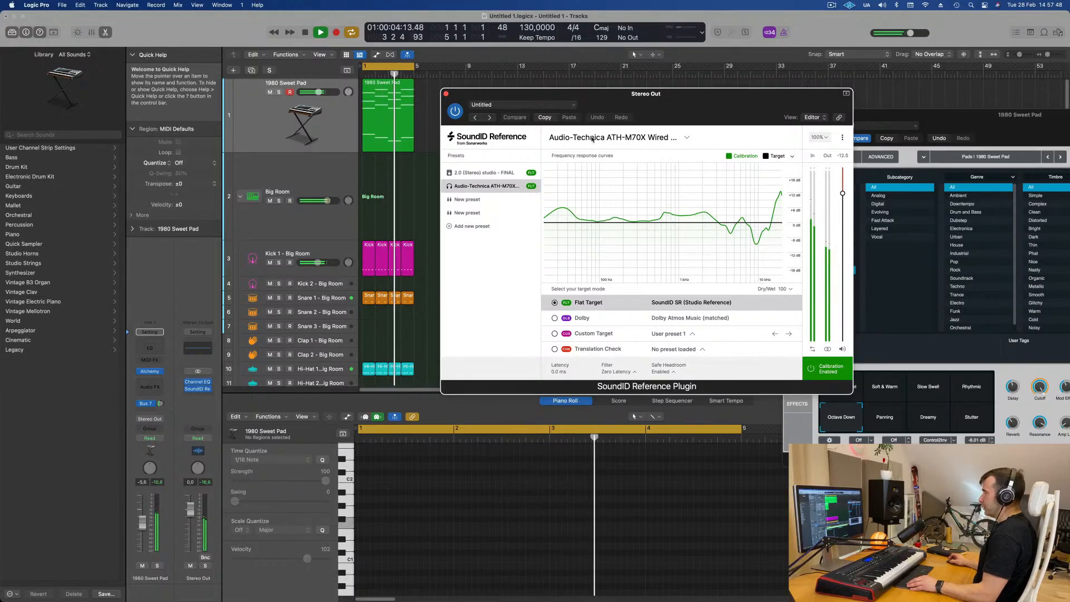
drag(687, 101, 718, 110)
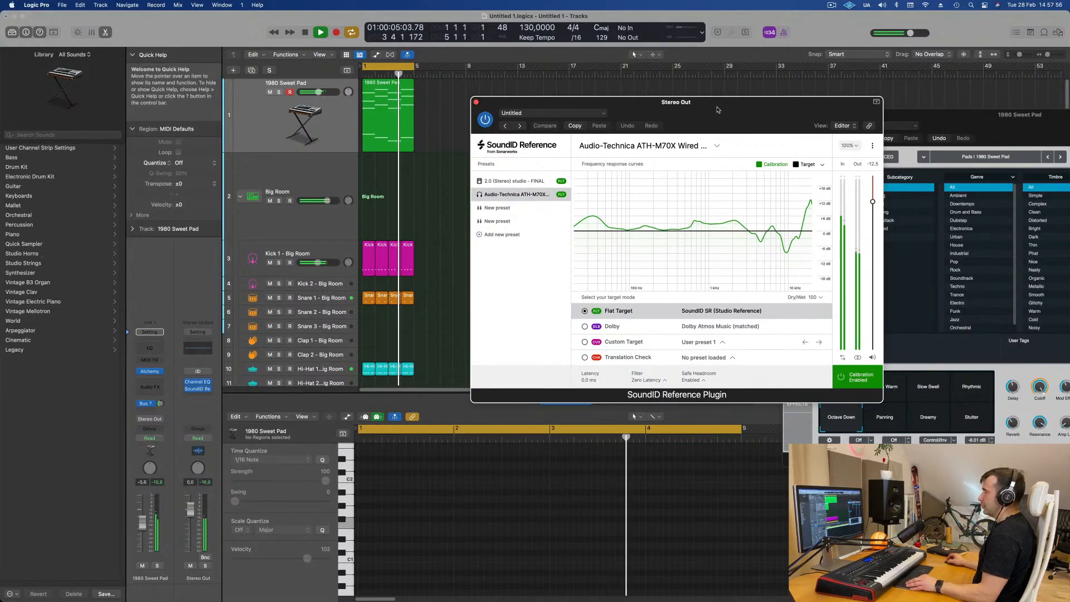
drag(718, 110, 690, 118)
click(454, 103)
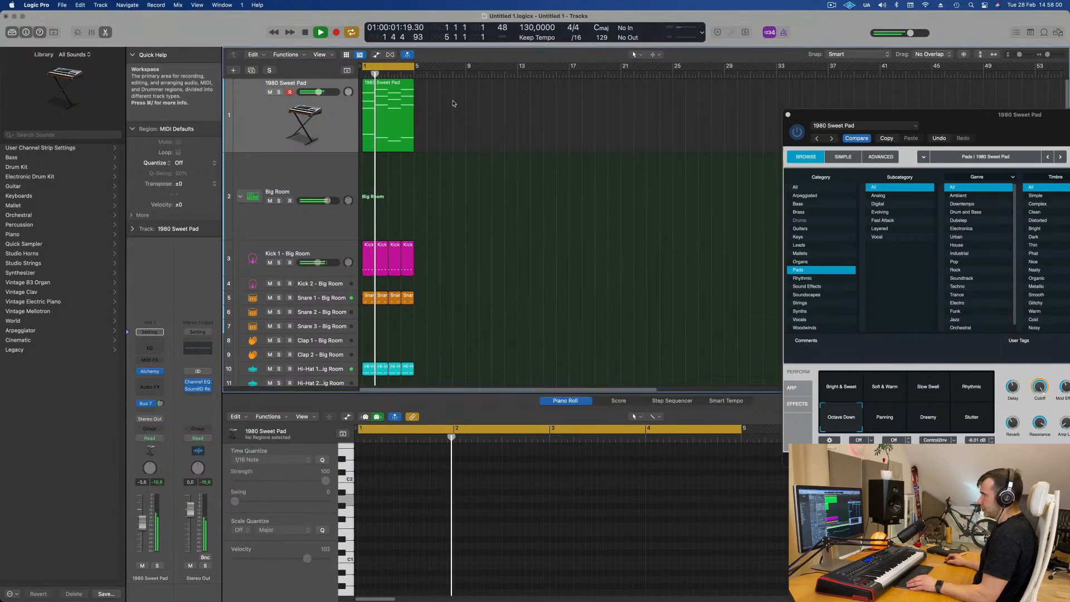
Stop playback, repeat all regions three times, and extend the cycle range to bar 17 for playback
key(space)
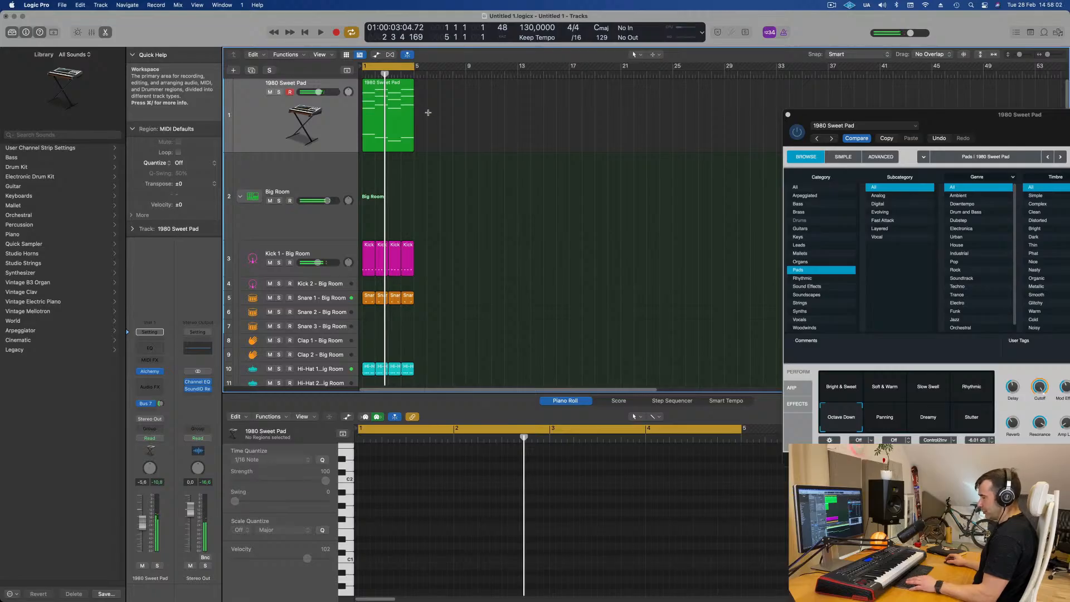
key(super+a)
key(super+r)
key(super+r)
key(super+r)
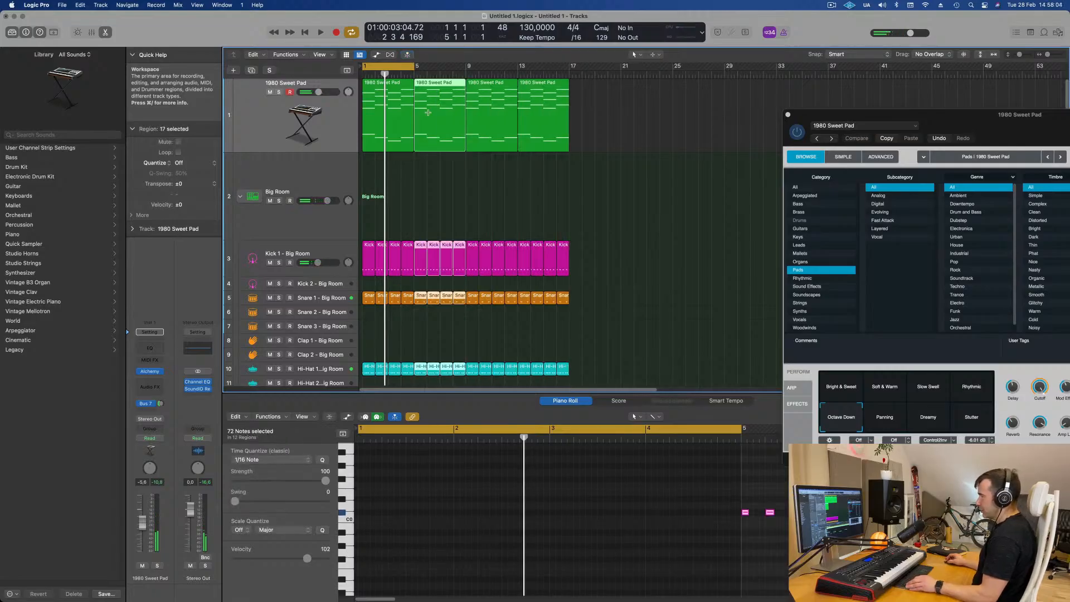
drag(416, 67, 569, 67)
key(space)
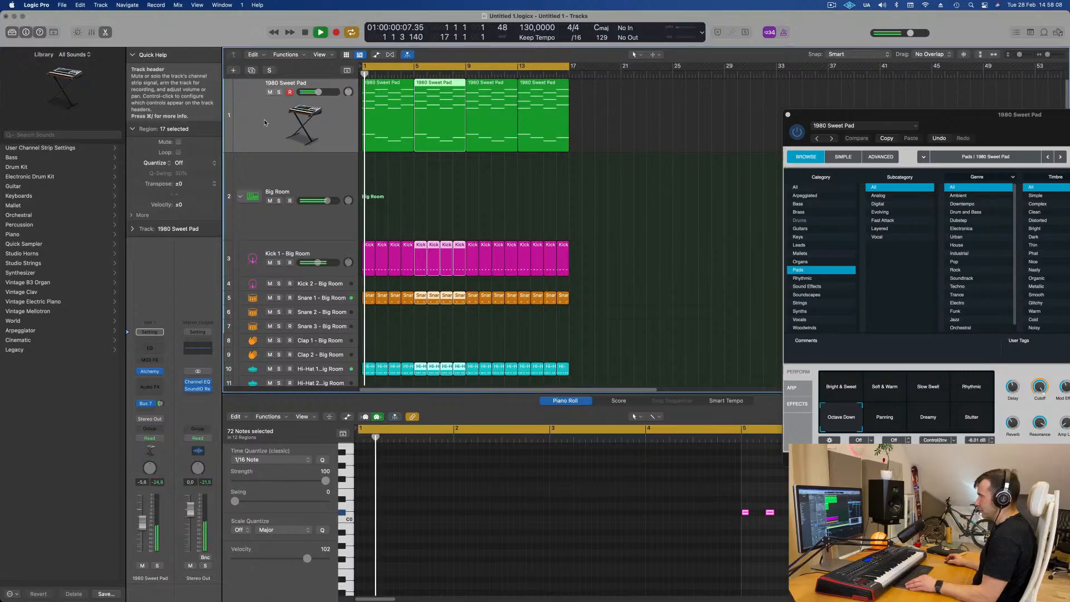
Duplicate the 1980 Sweet Pad track and give the new track the bar 1 region, keeping a copy on the original track
click(265, 122)
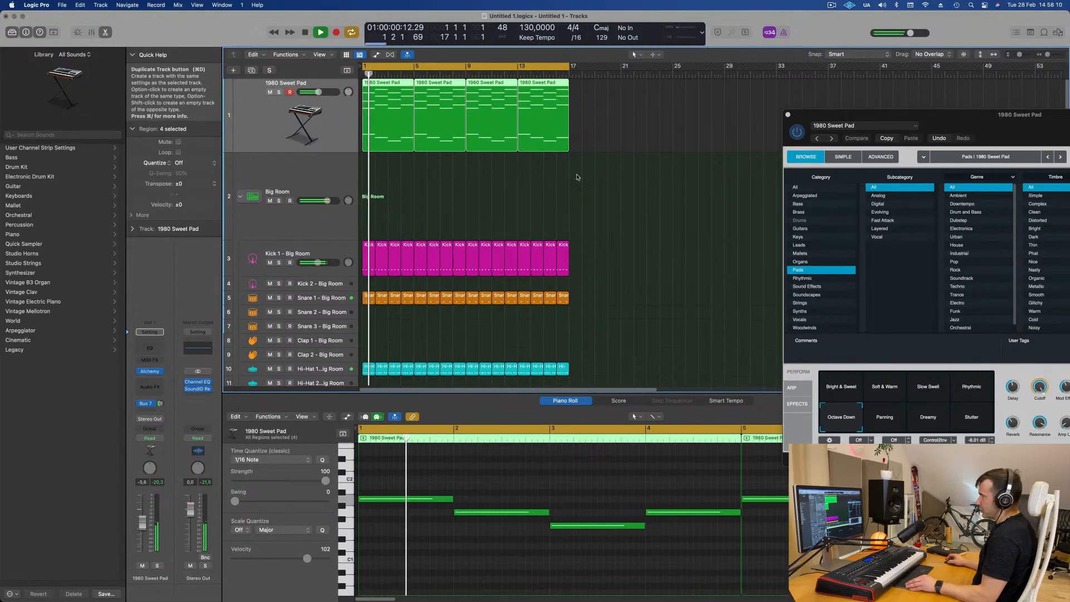
key(super+d)
click(378, 125)
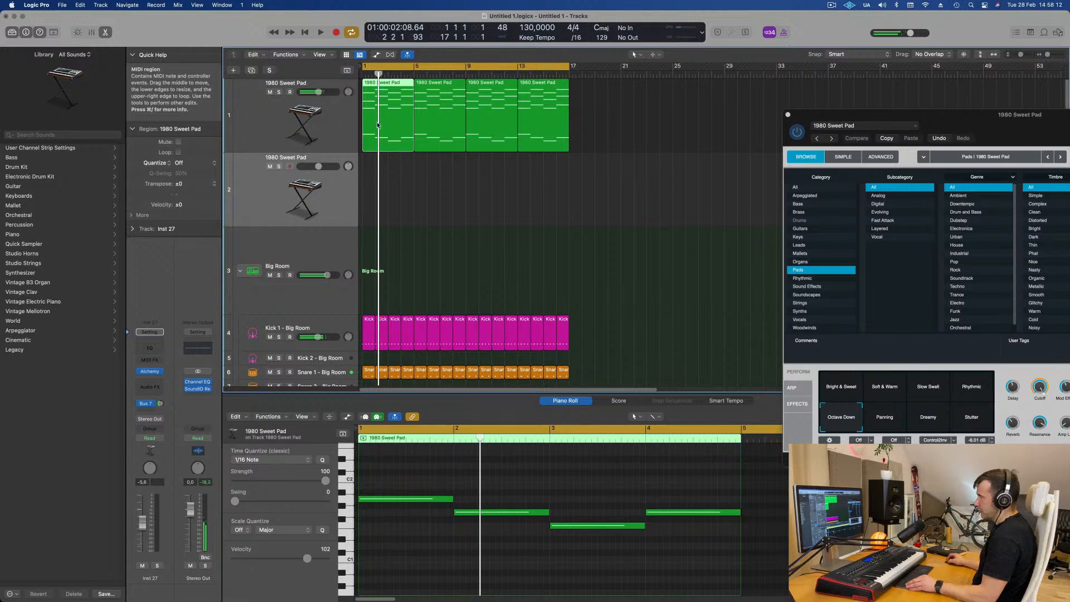
drag(378, 137, 378, 212)
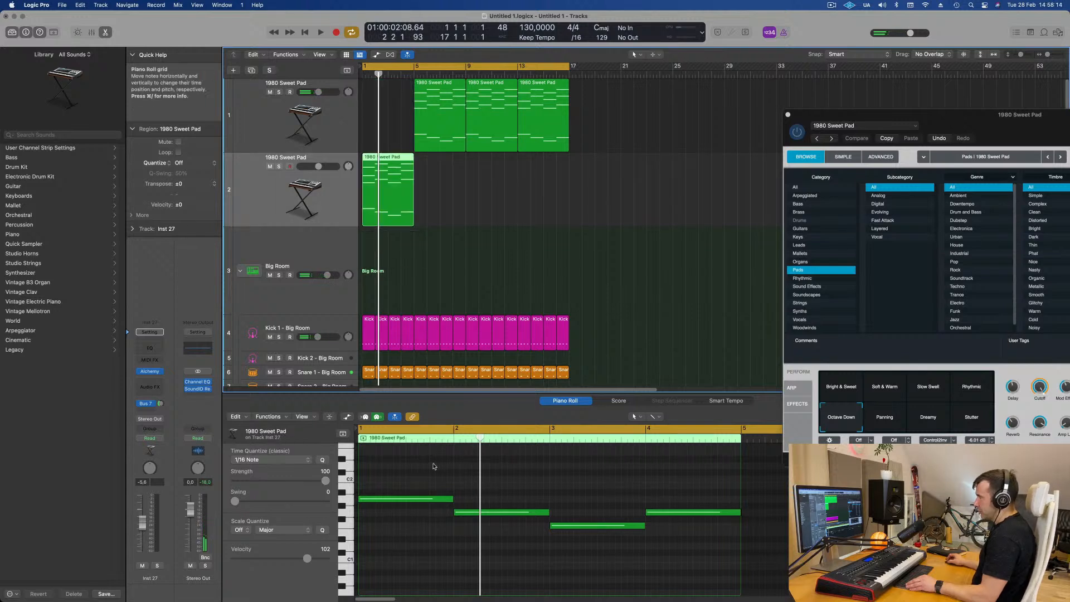
click(426, 84)
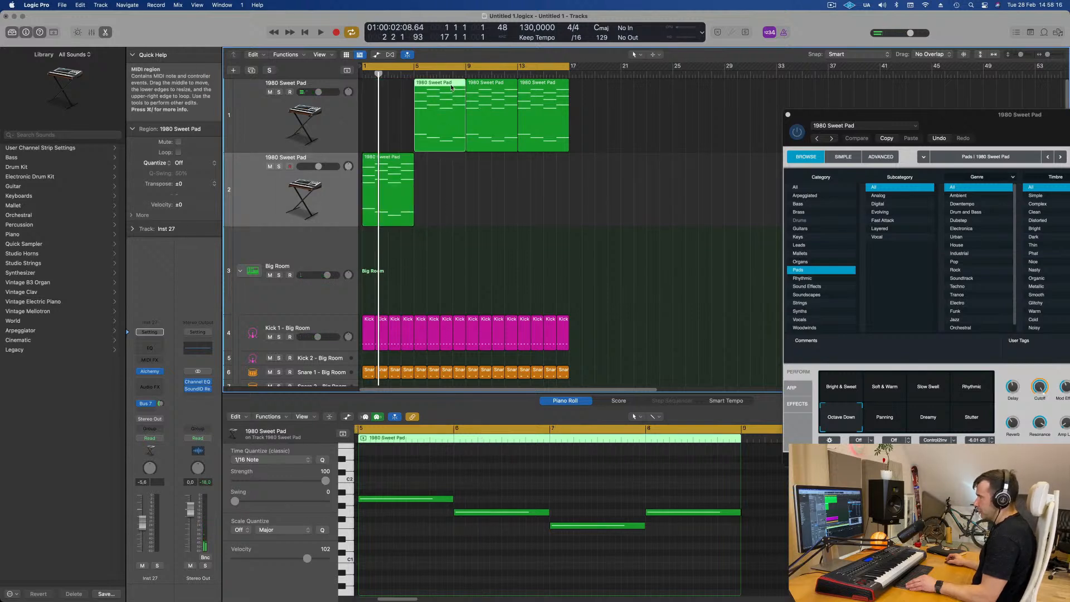
drag(426, 85, 374, 85)
Delete the upper chord notes from the duplicated track's region, keeping only the bass notes, and briefly play it
click(387, 192)
scroll(481, 484, up, 1)
scroll(482, 484, down, 3)
scroll(446, 483, up, 5)
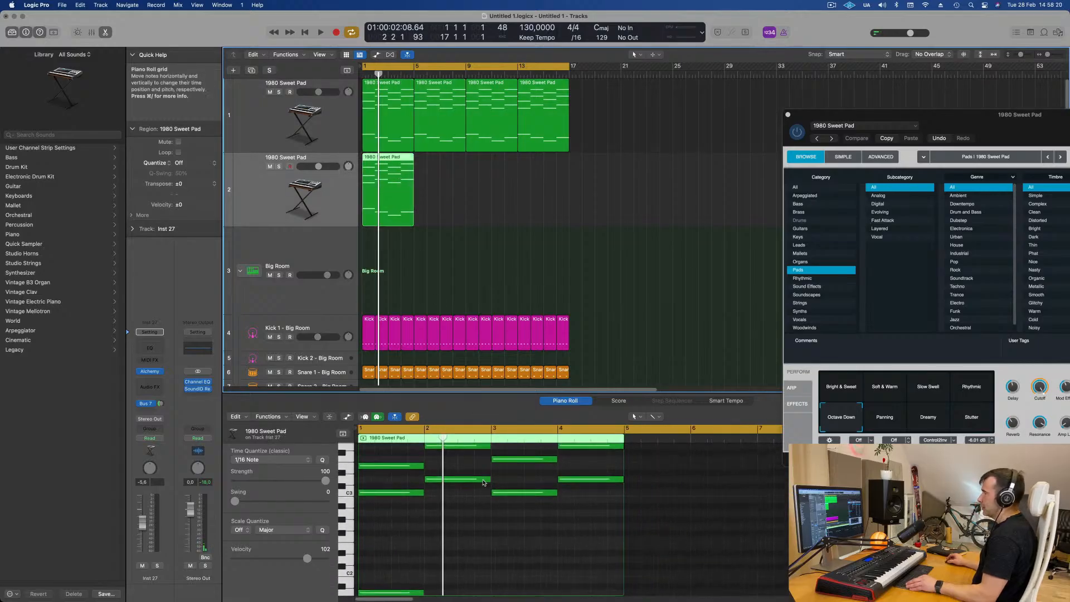
drag(399, 454, 625, 517)
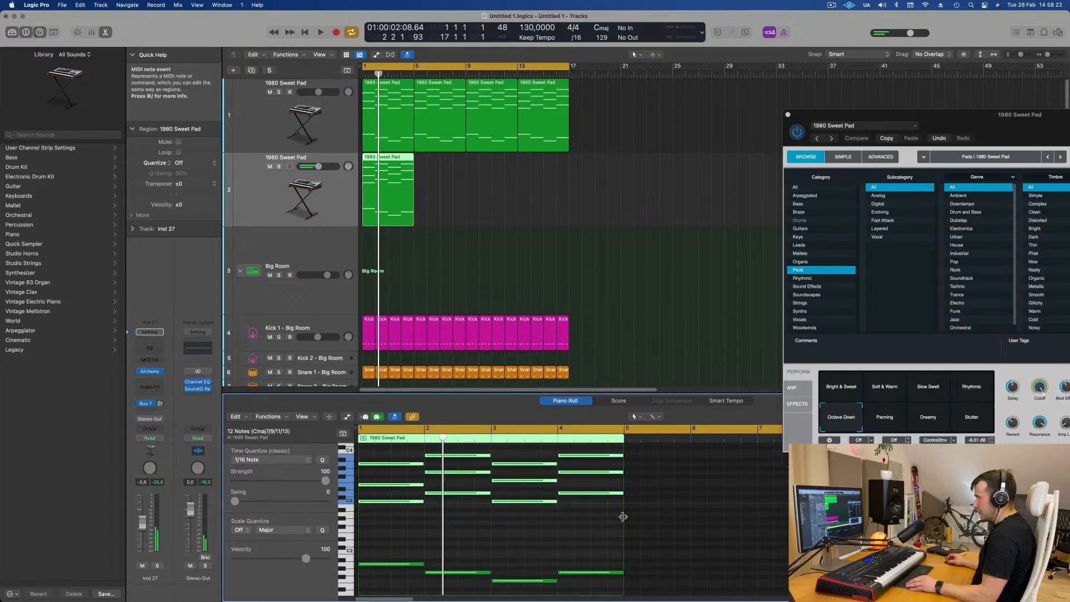
key(Delete)
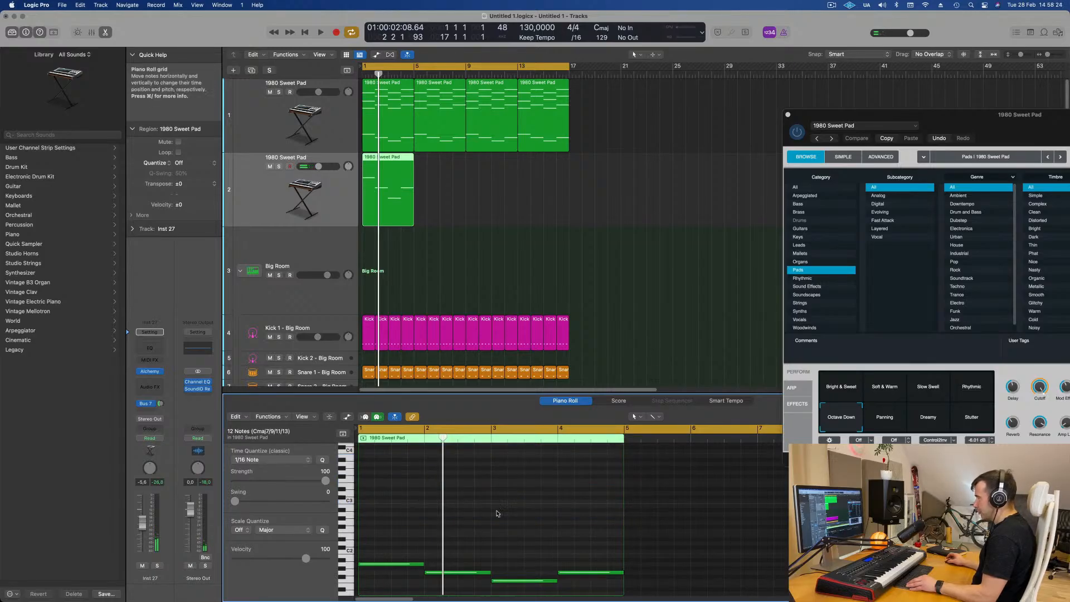
key(space)
key(space)
Shorten the first bass note in the duplicated track's region to about a quarter note
scroll(449, 499, up, 5)
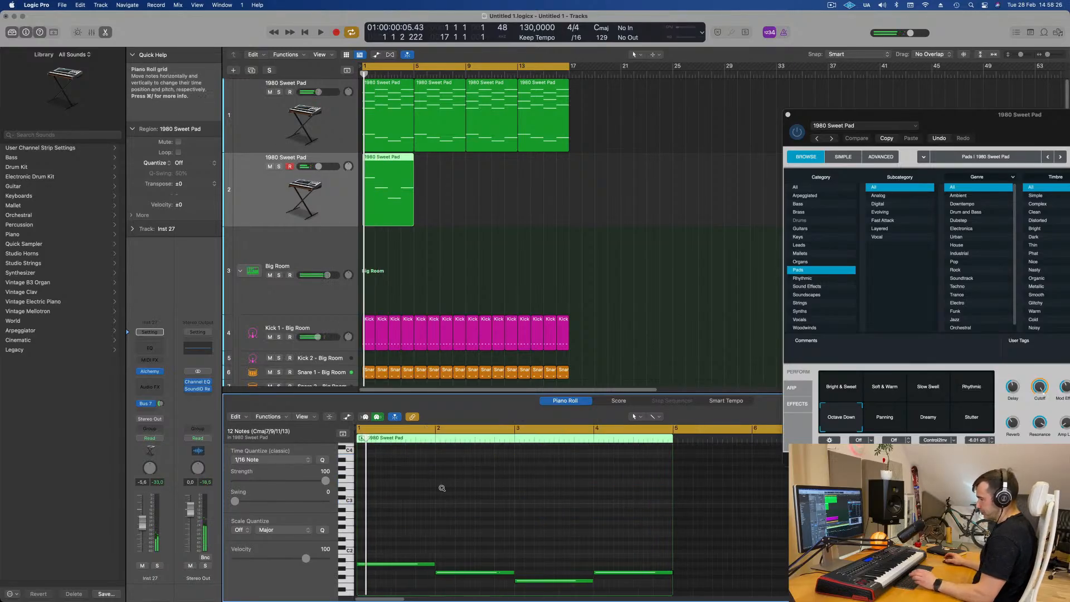
scroll(478, 535, down, 5)
scroll(478, 536, down, 5)
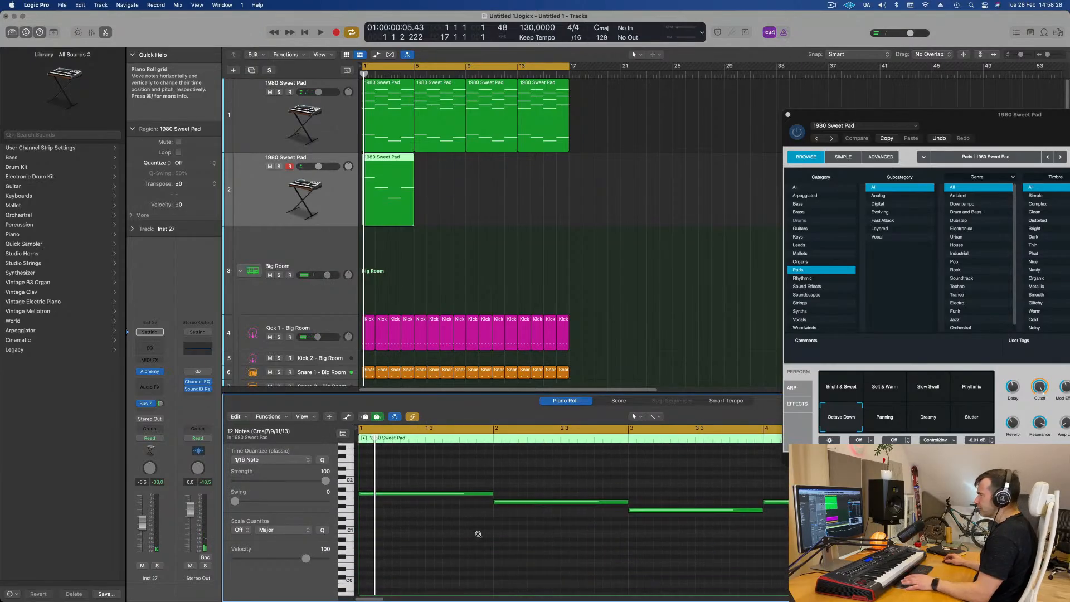
drag(462, 486, 388, 486)
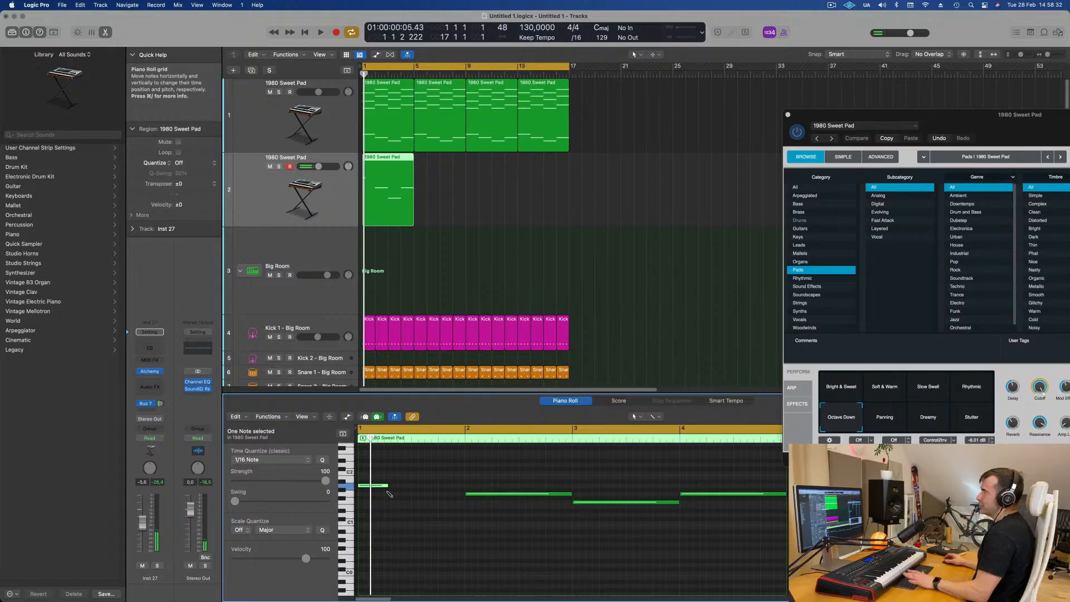
Shorten all the bass notes to an eighth note and copy them along each bar to make six notes per bar
key(super+a)
mouse_move(462, 483)
mouse_down()
mouse_move(375, 497)
mouse_move(465, 487)
mouse_move(406, 489)
mouse_move(446, 488)
mouse_up()
scroll(375, 497, up, 4)
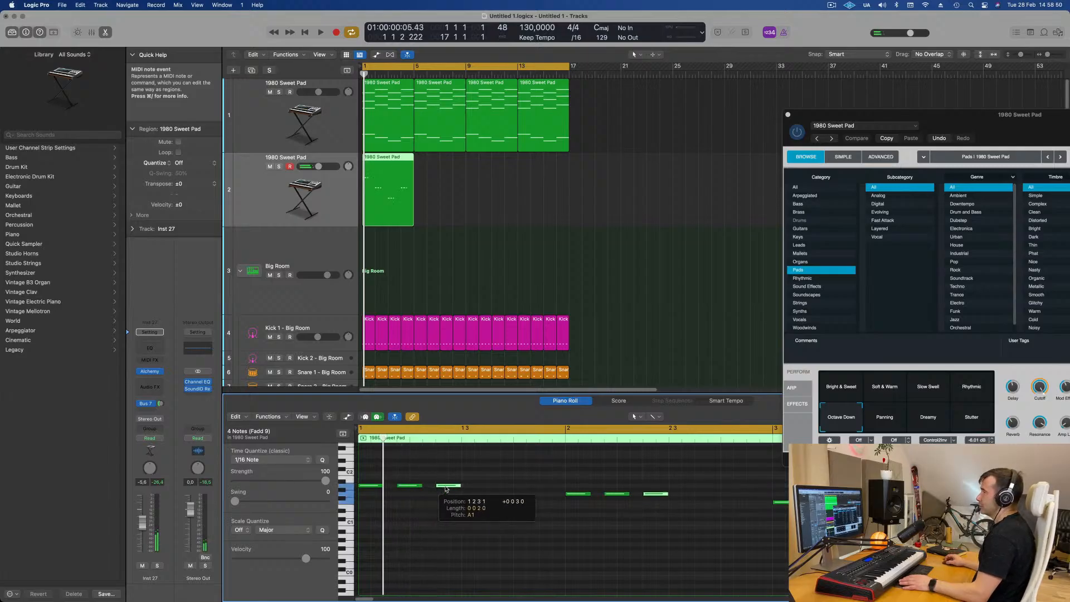
scroll(448, 488, down, 3)
key(super+a)
drag(366, 485, 446, 487)
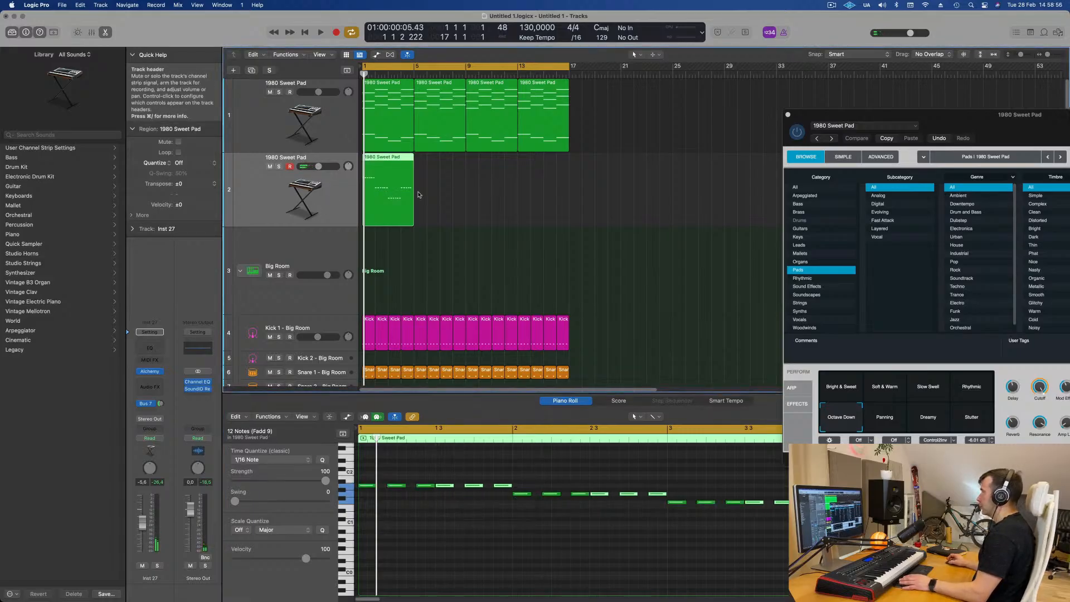
Repeat the bass region three times to reach bar 17 and select all four regions on the track
key(super+r)
key(super+r)
key(super+r)
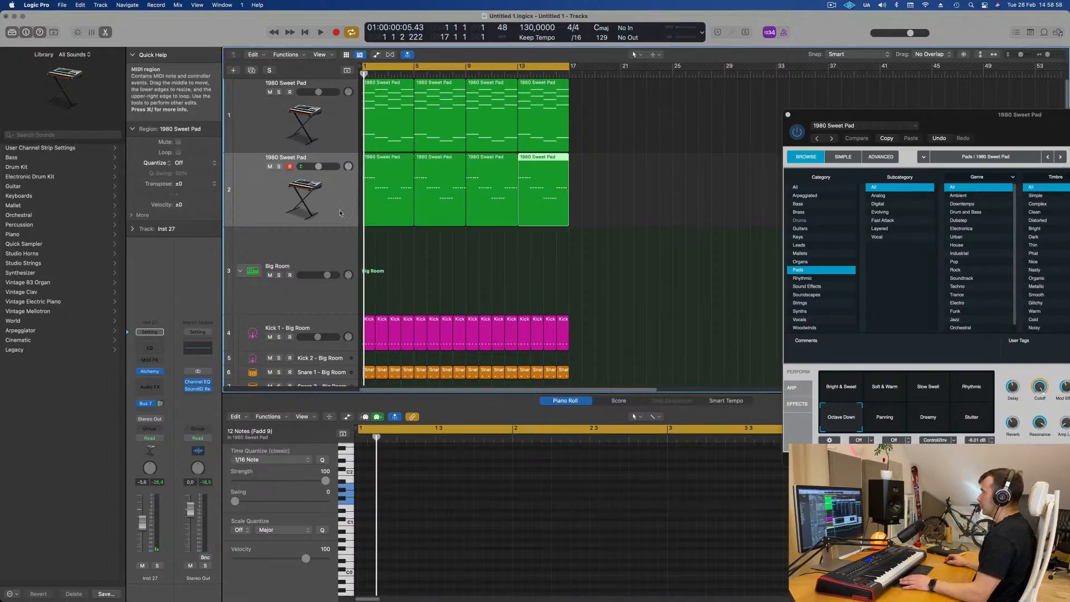
click(308, 213)
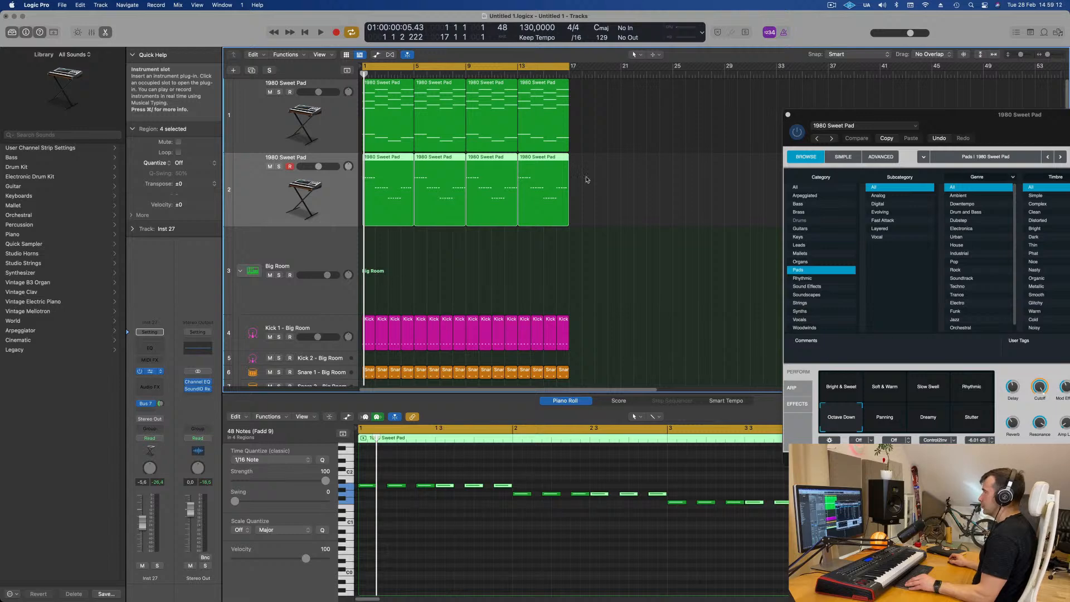
In Alchemy on the duplicated track, load the Bass preset 1963 Semi-Acoustic Thumb and listen to it with the arrangement
drag(615, 129, 726, 199)
click(466, 280)
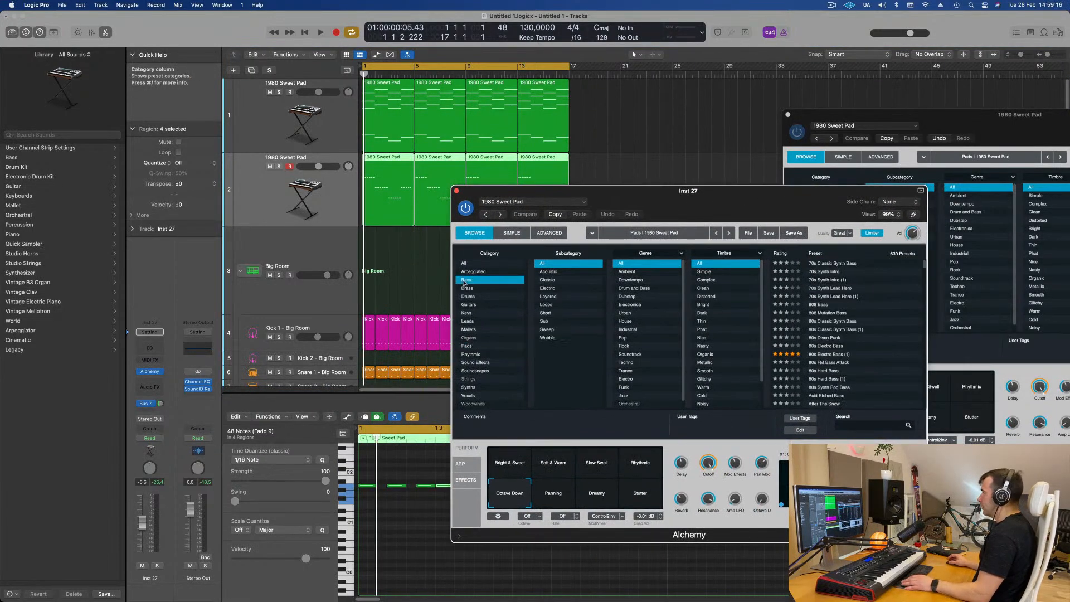
scroll(883, 265, up, 1)
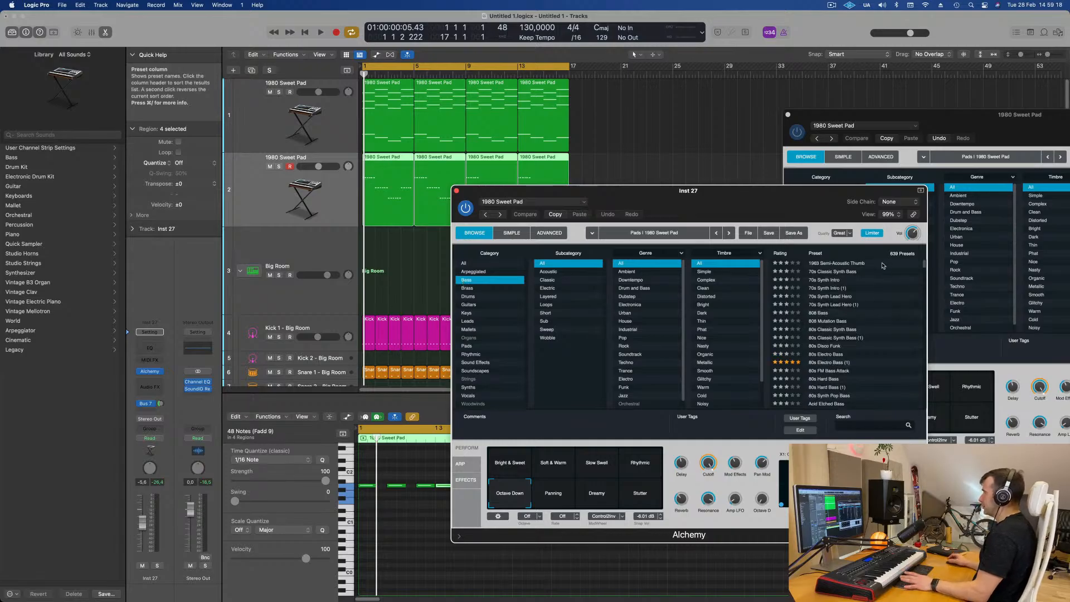
click(844, 266)
key(space)
key(space)
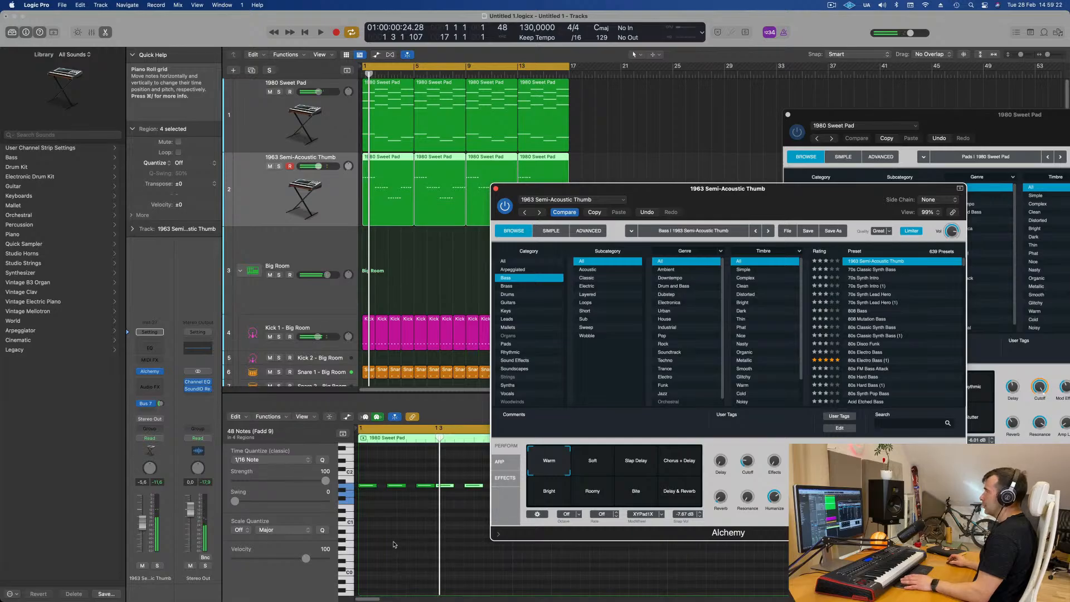
click(394, 548)
key(space)
drag(630, 189, 575, 152)
key(space)
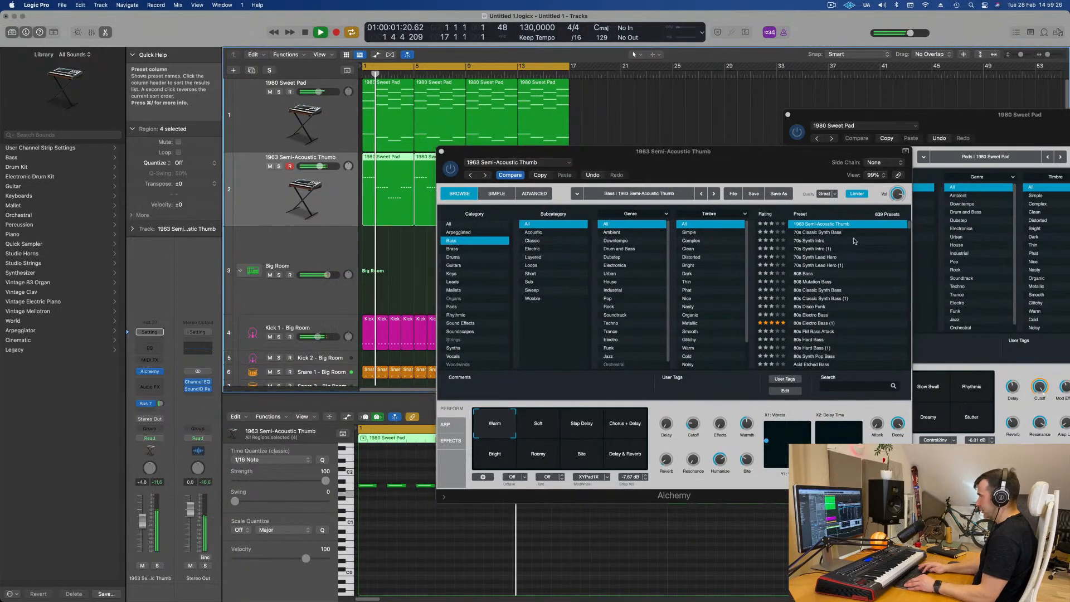
Load the 70s Classic Synth Bass preset and raise the track's volume to -3.1 dB
click(818, 232)
drag(791, 170, 849, 125)
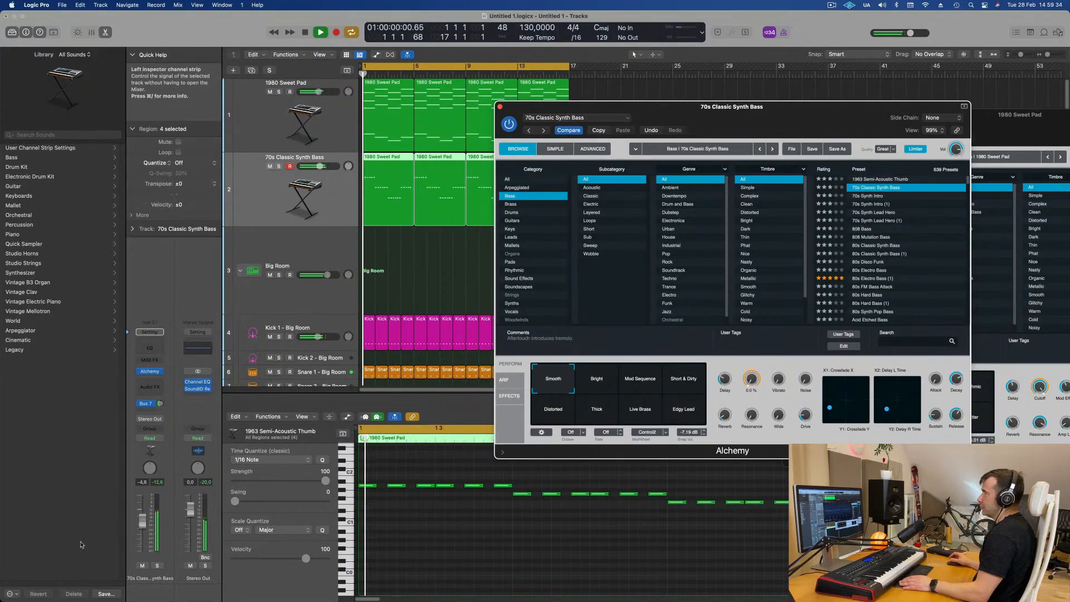
drag(142, 521, 142, 517)
Transpose all the bass notes up an octave and play the arrangement from the start
click(451, 549)
key(space)
key(super+a)
key(alt+shift+Up)
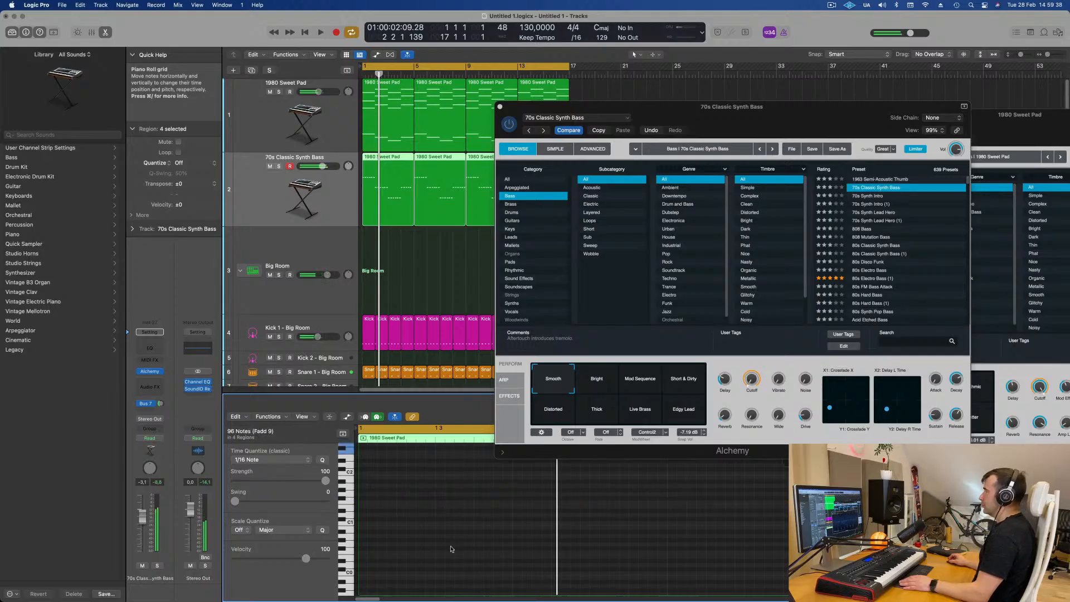
key(space)
drag(774, 117, 839, 148)
drag(833, 154, 894, 171)
key(super+Left)
key(space)
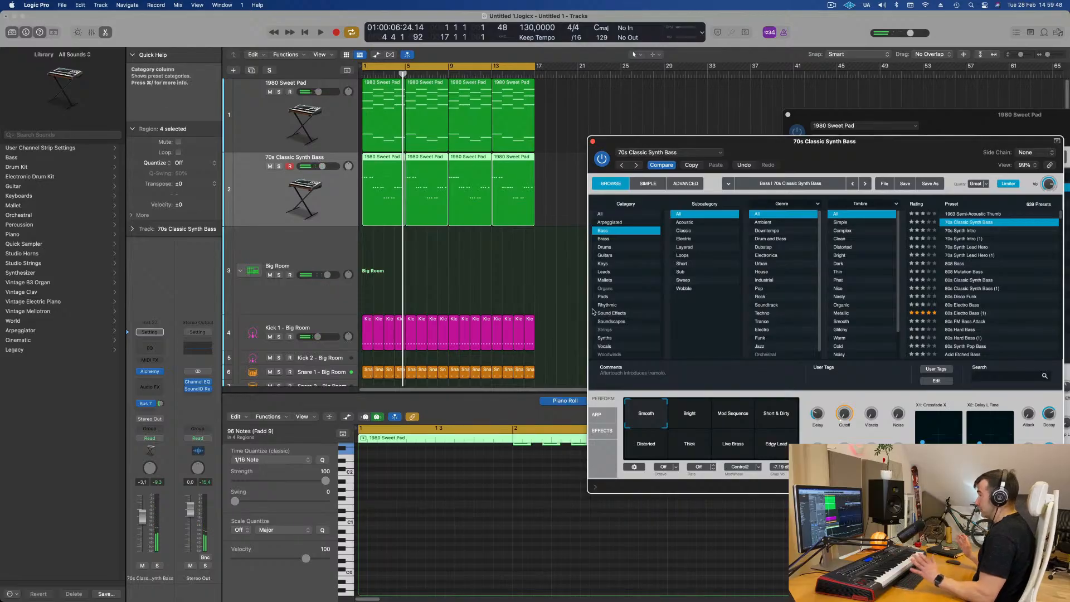
key(Return)
key(space)
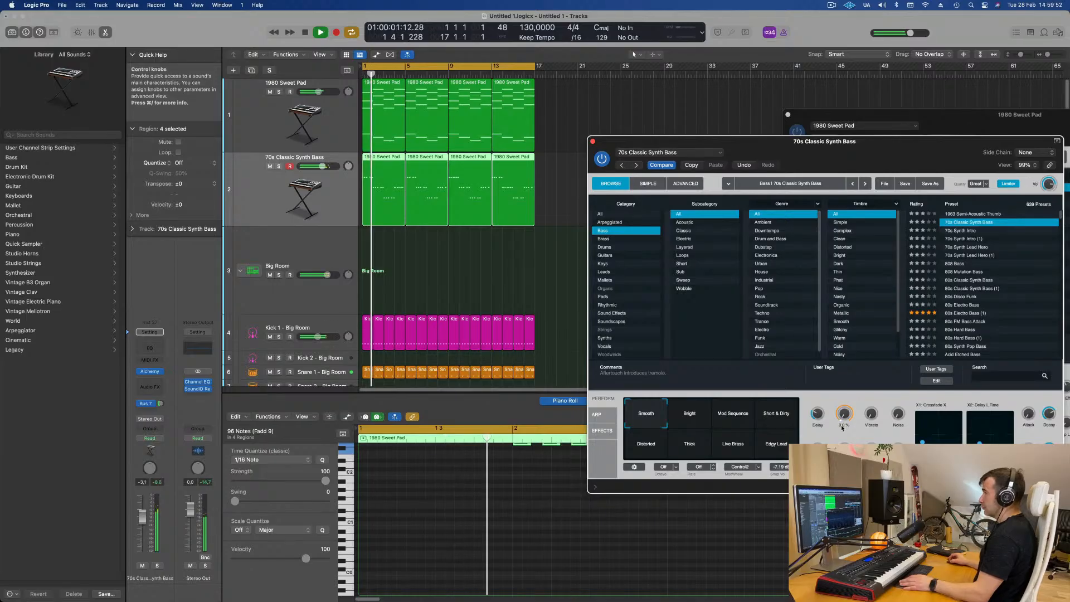
Stop playback, transpose all the bass notes down an octave, and play again from the start
key(space)
drag(544, 179, 403, 206)
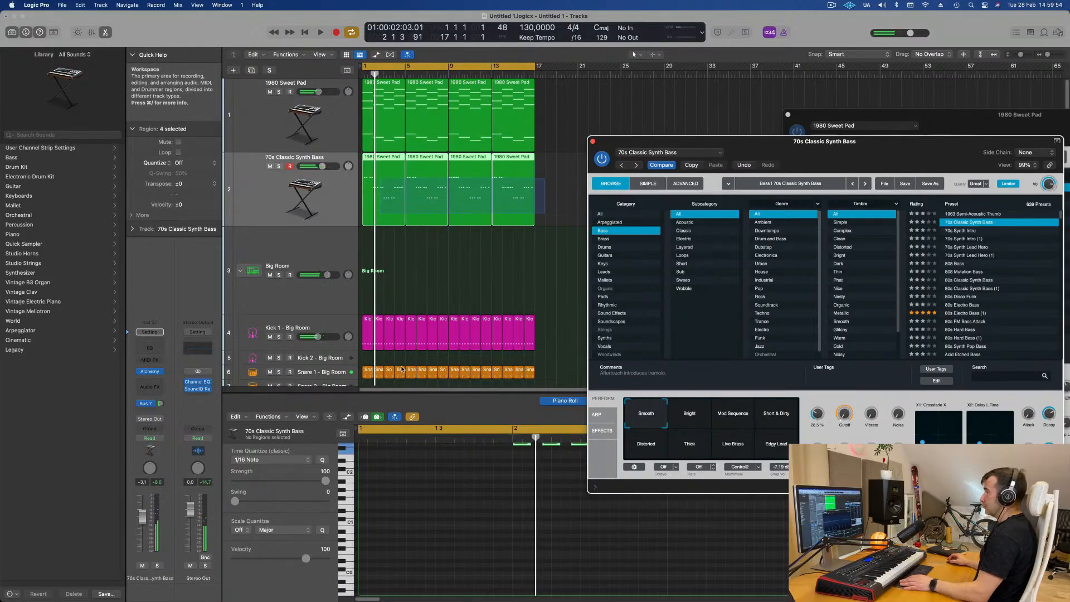
click(460, 480)
scroll(459, 494, up, 5)
key(super+a)
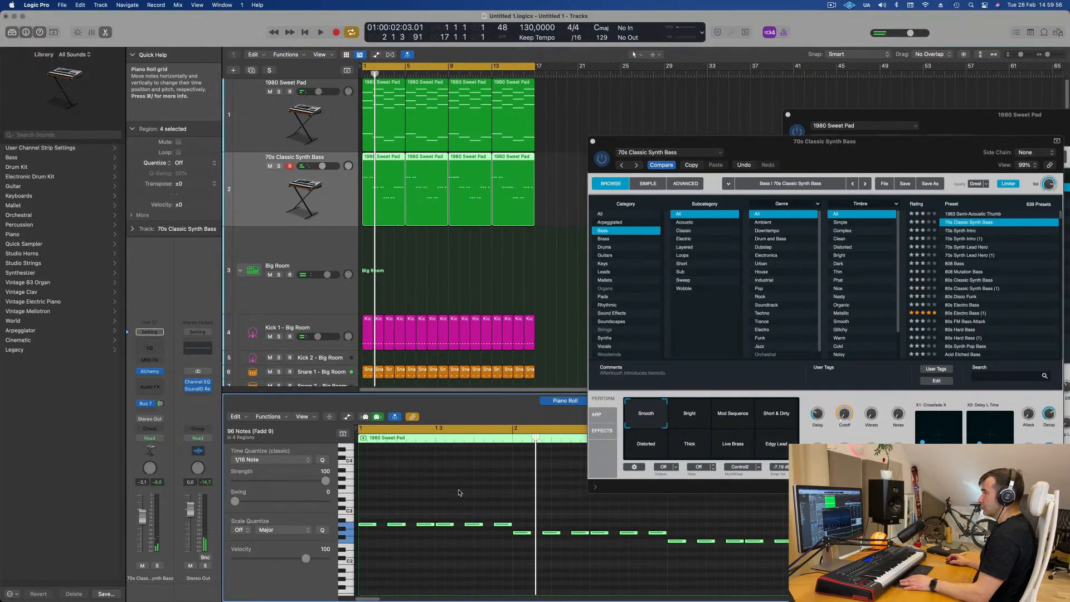
scroll(459, 492, up, 3)
key(space)
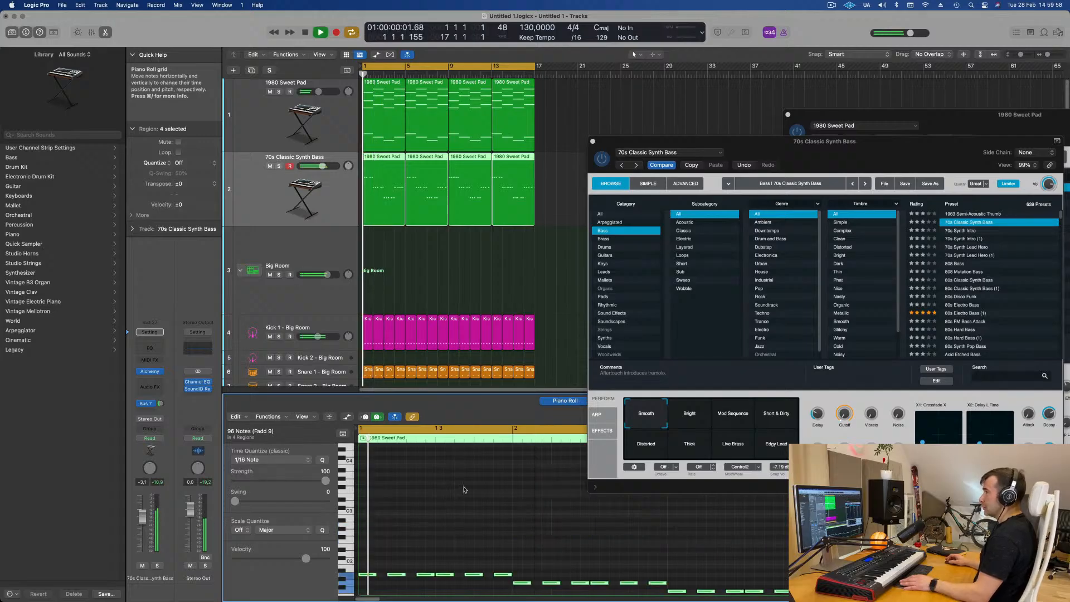
Add a Channel EQ to the 70s Classic Synth Bass track and examine the bass spectrum during playback
drag(851, 151, 774, 146)
key(space)
key(space)
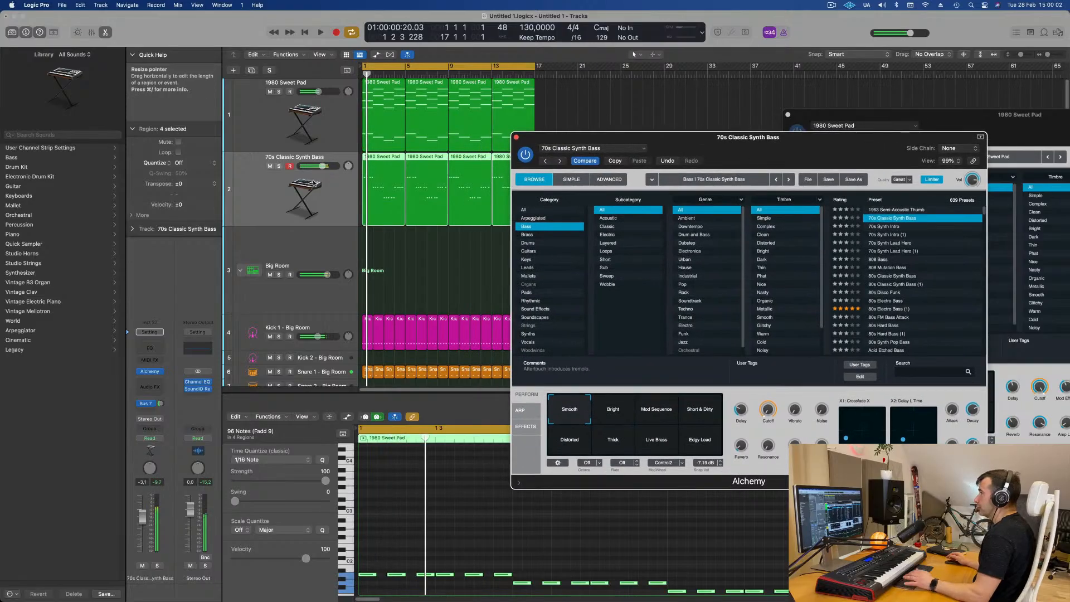
click(149, 348)
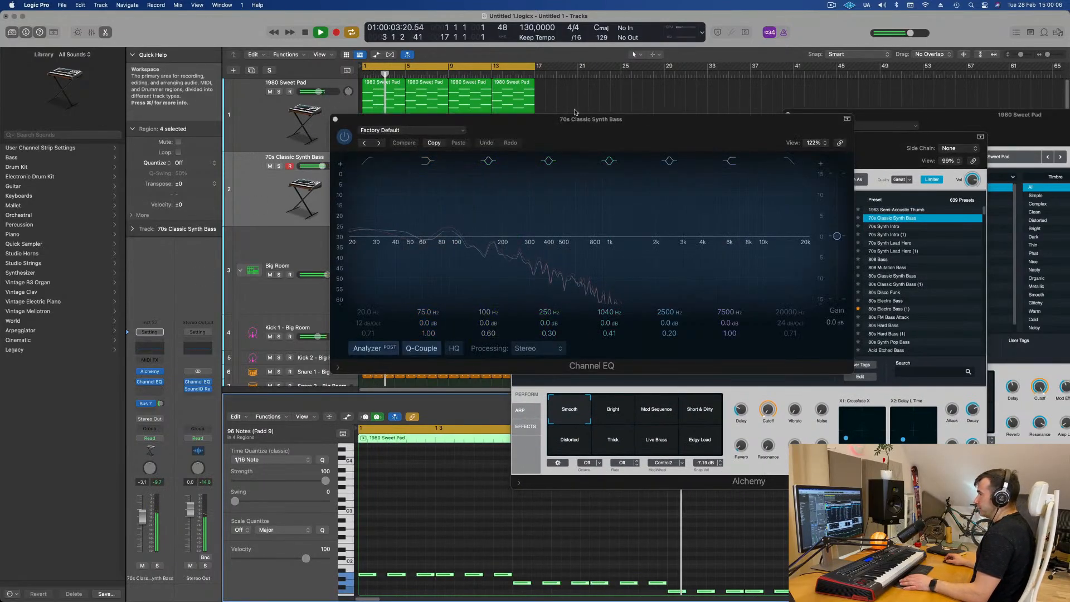
drag(571, 129, 702, 275)
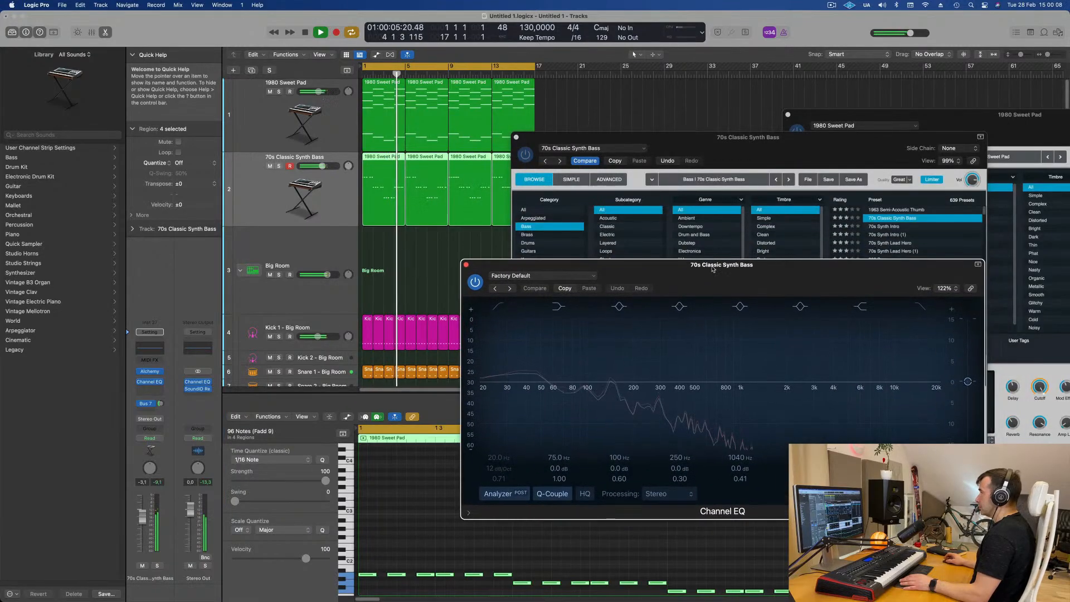
drag(750, 144, 967, 137)
drag(633, 273, 756, 215)
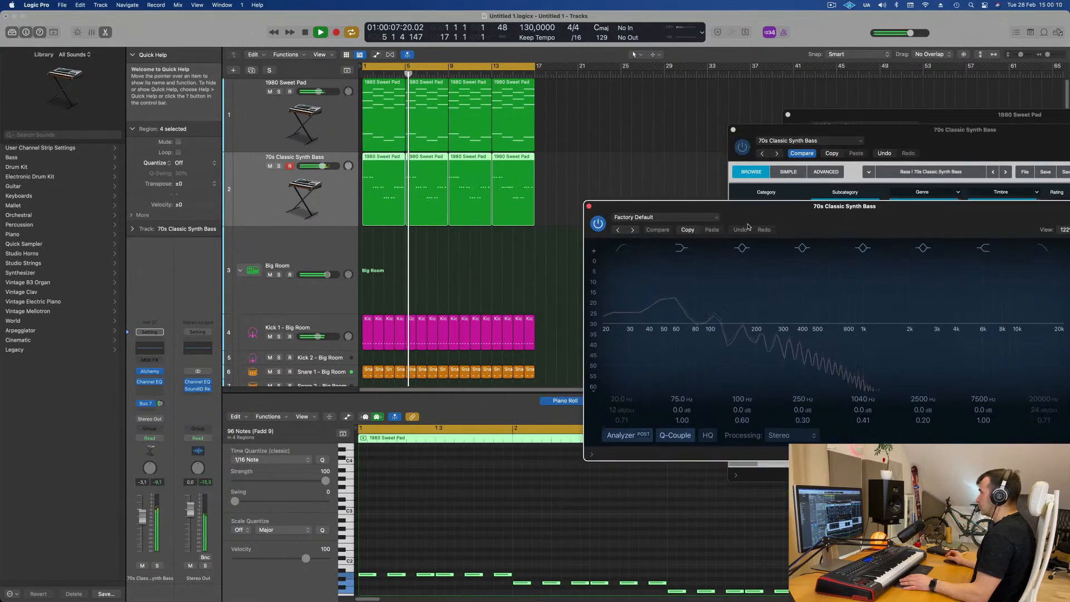
Copy all the bass notes one octave higher, keeping the originals, and play the layered bass line
click(524, 537)
key(space)
key(super+a)
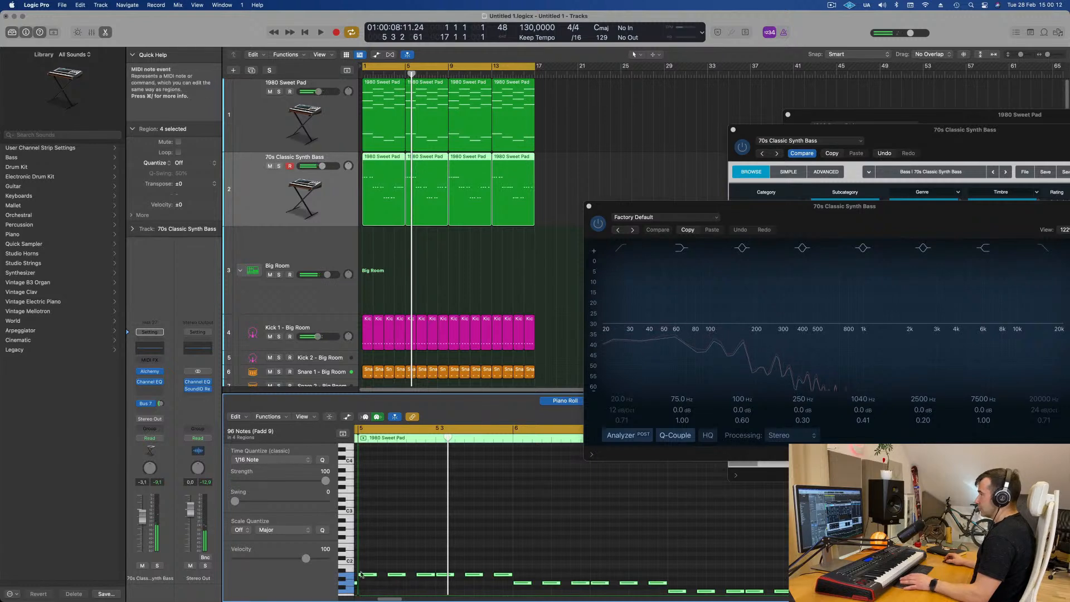
drag(365, 577, 365, 525)
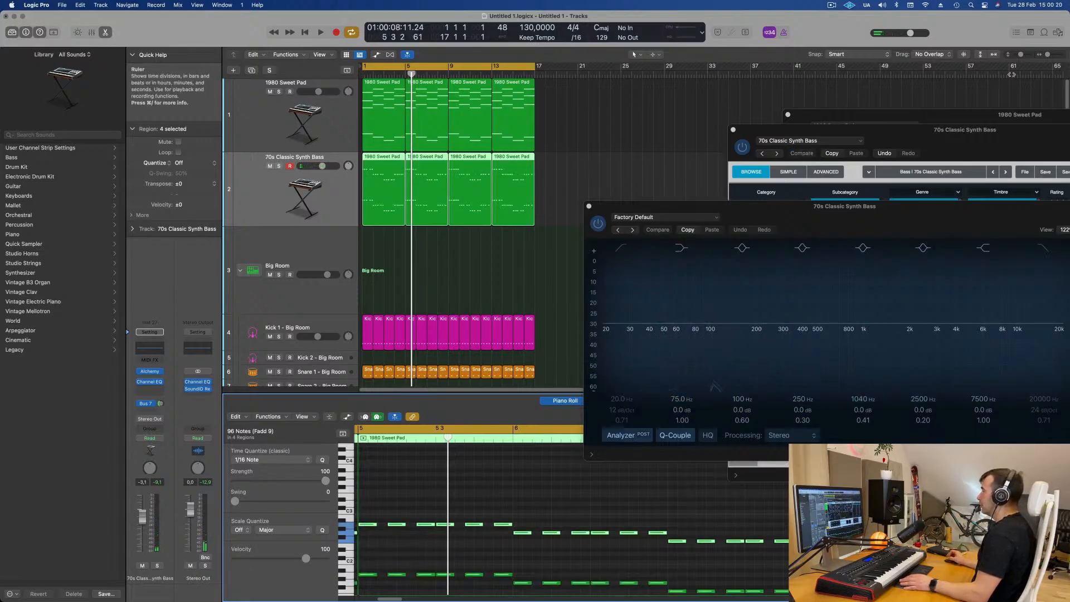
key(space)
Close the Channel EQ window and solo the 70s Classic Synth Bass track
drag(876, 216, 591, 219)
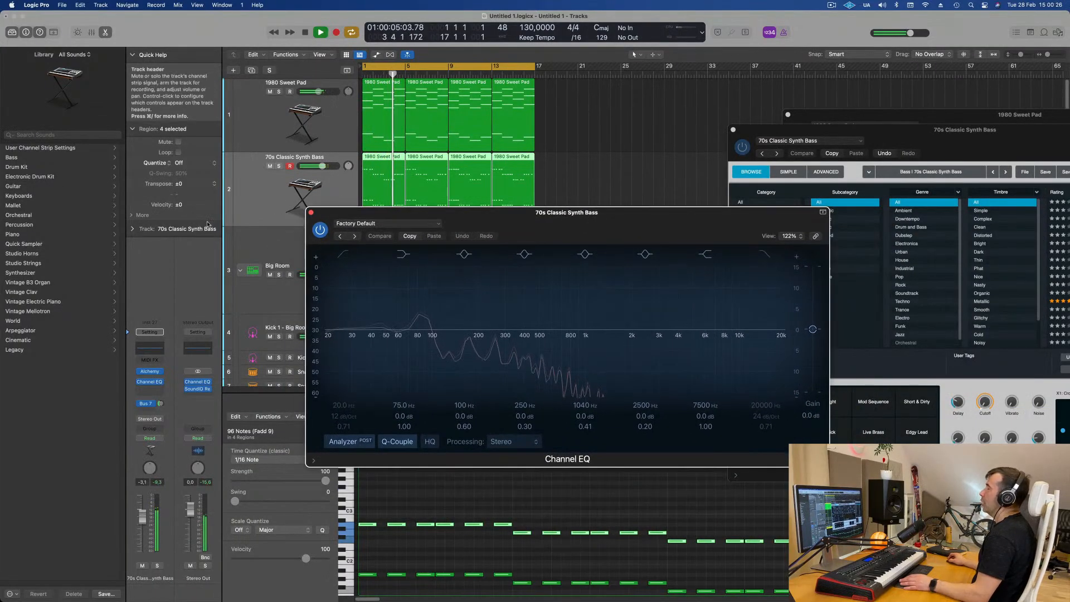
click(311, 212)
key(s)
Show the advanced view of the bass track's Alchemy synth, with the window clear of the other plug-in
drag(998, 137, 665, 148)
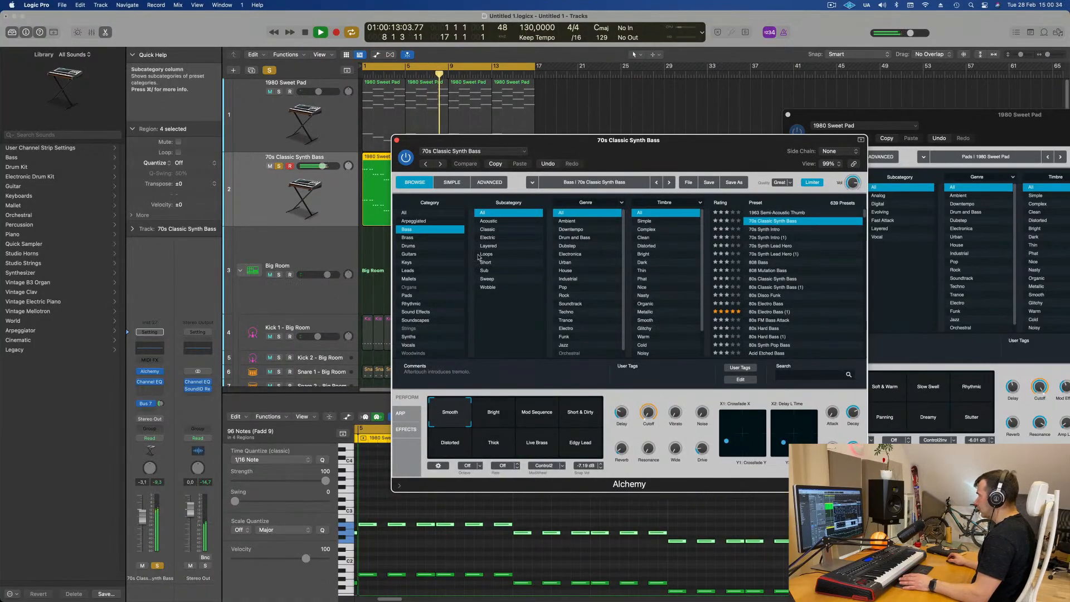
drag(412, 447, 391, 444)
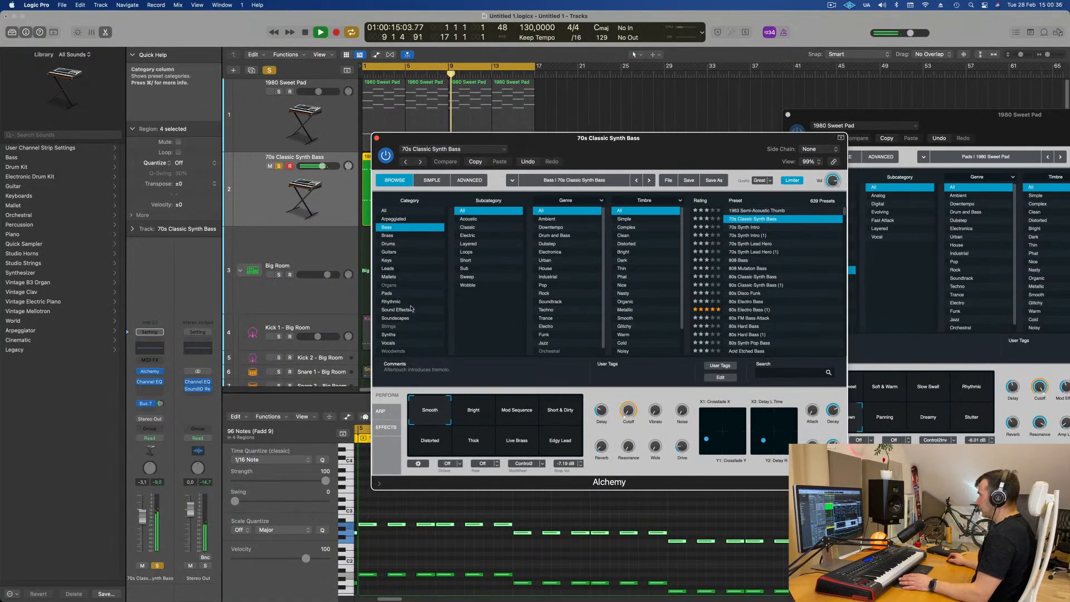
click(432, 180)
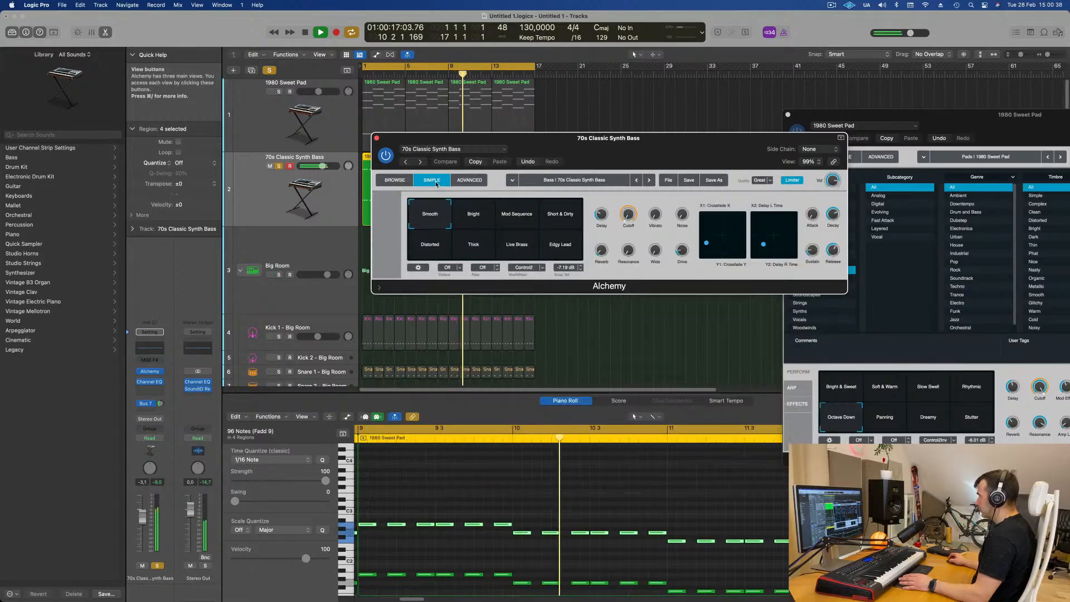
click(467, 180)
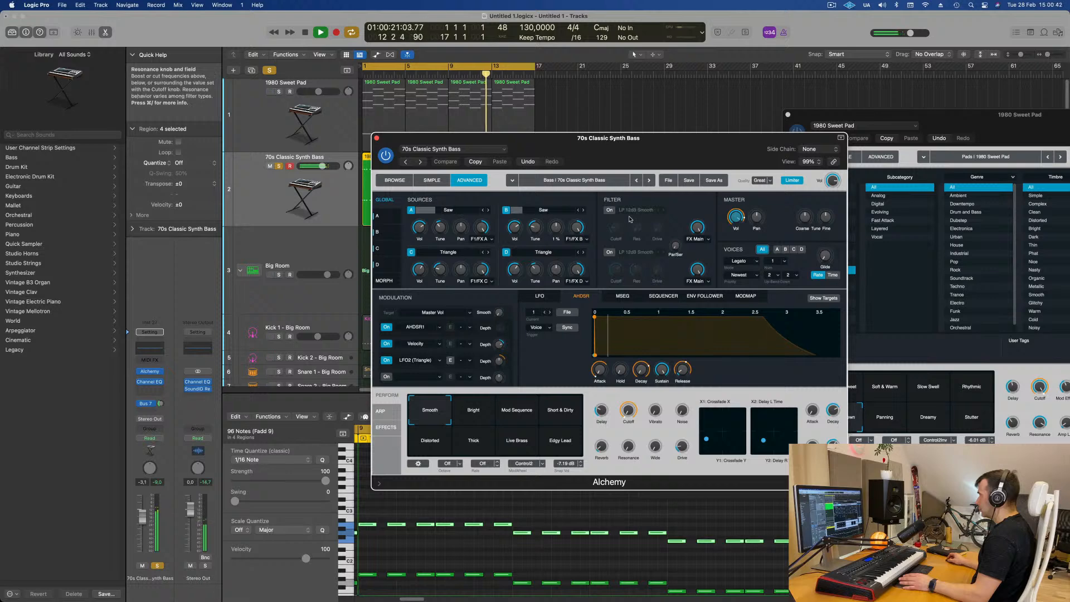
drag(640, 160, 659, 123)
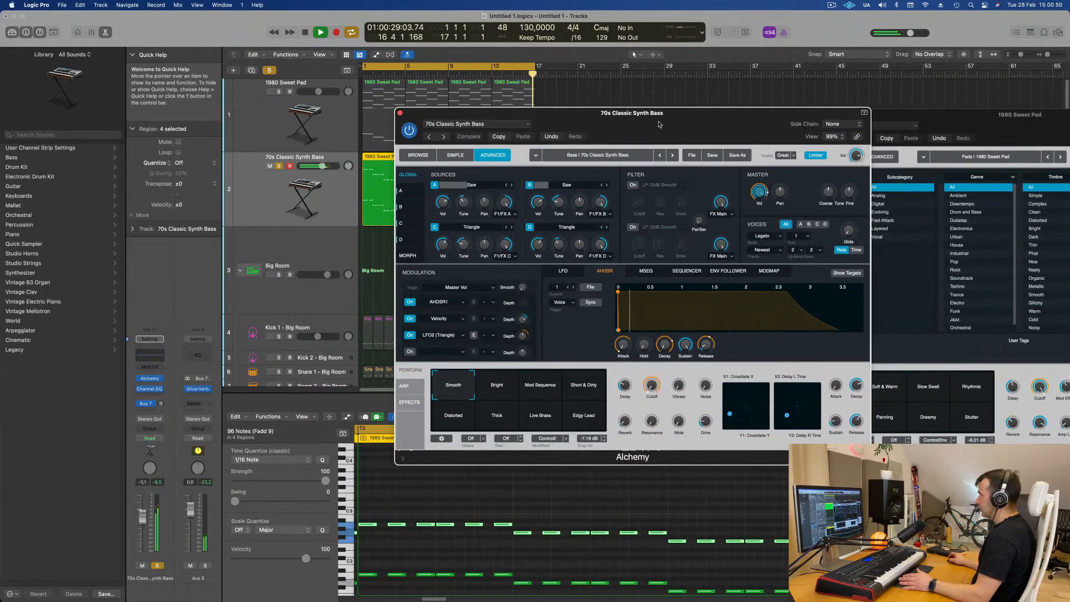
Try 10 and 2 as the maximum number of voices for the bass synth
click(807, 236)
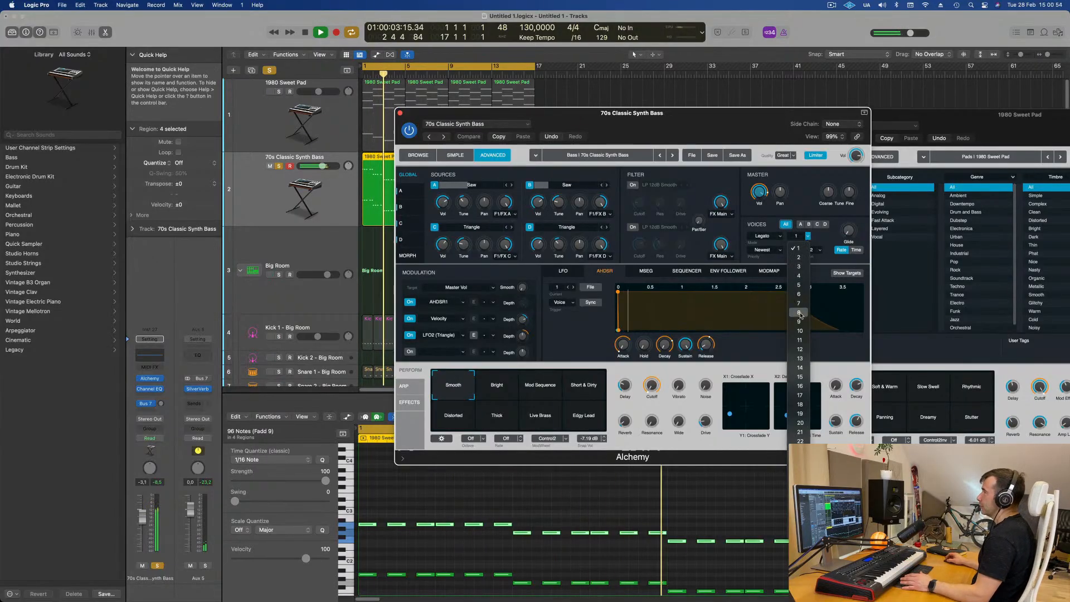
click(800, 331)
drag(726, 126, 709, 175)
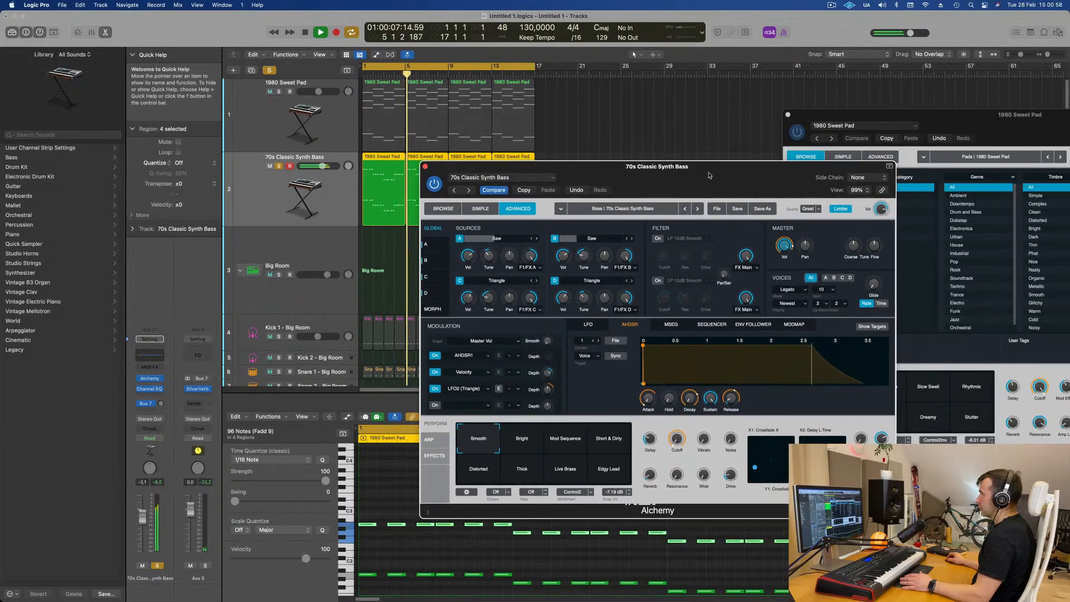
click(832, 289)
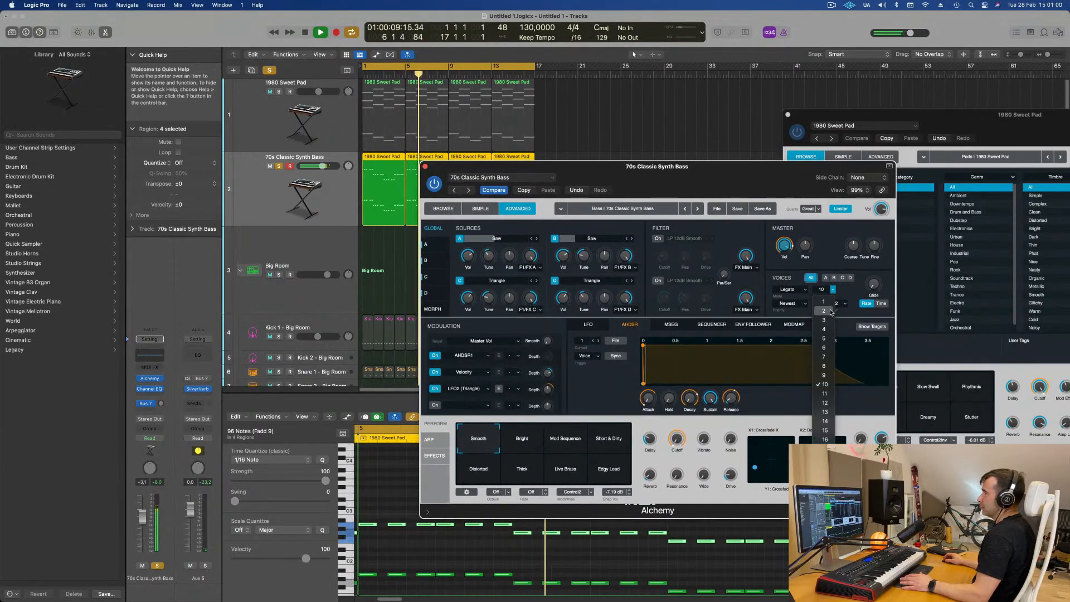
click(830, 312)
drag(727, 166, 801, 139)
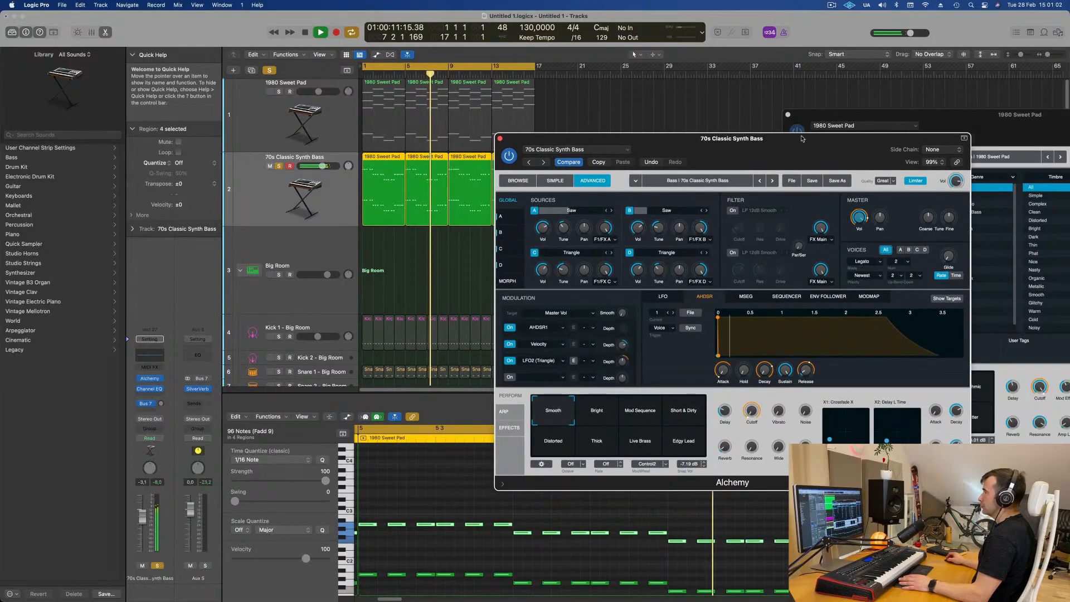
Change the bass synth's voice mode to Retrigger
click(874, 262)
click(867, 273)
click(869, 262)
click(868, 283)
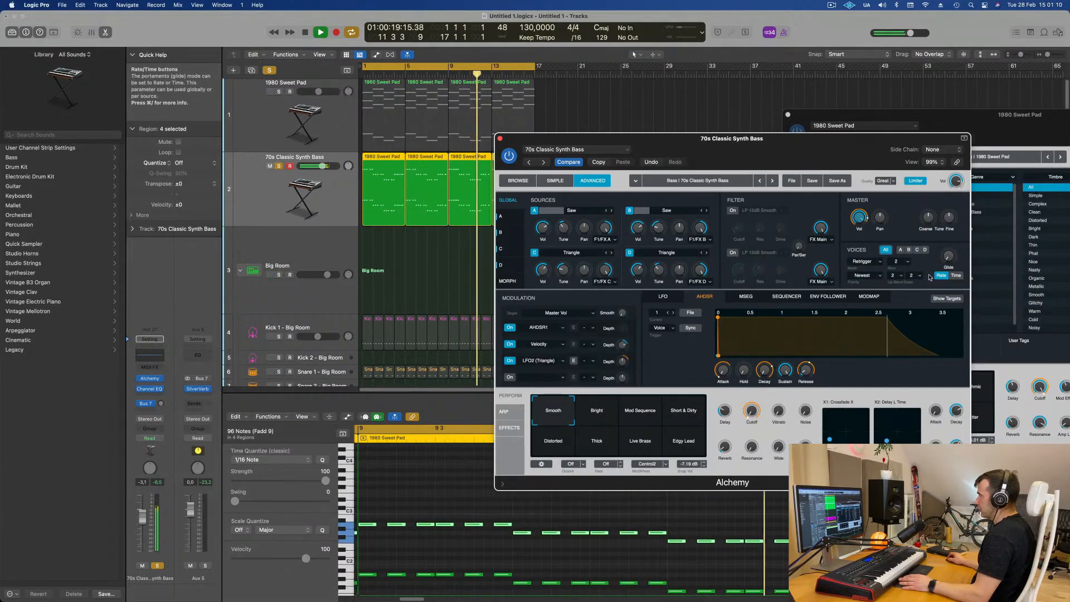
Set the bass synth's glide to 54.9 % and its number of voices to 1
drag(948, 255, 954, 244)
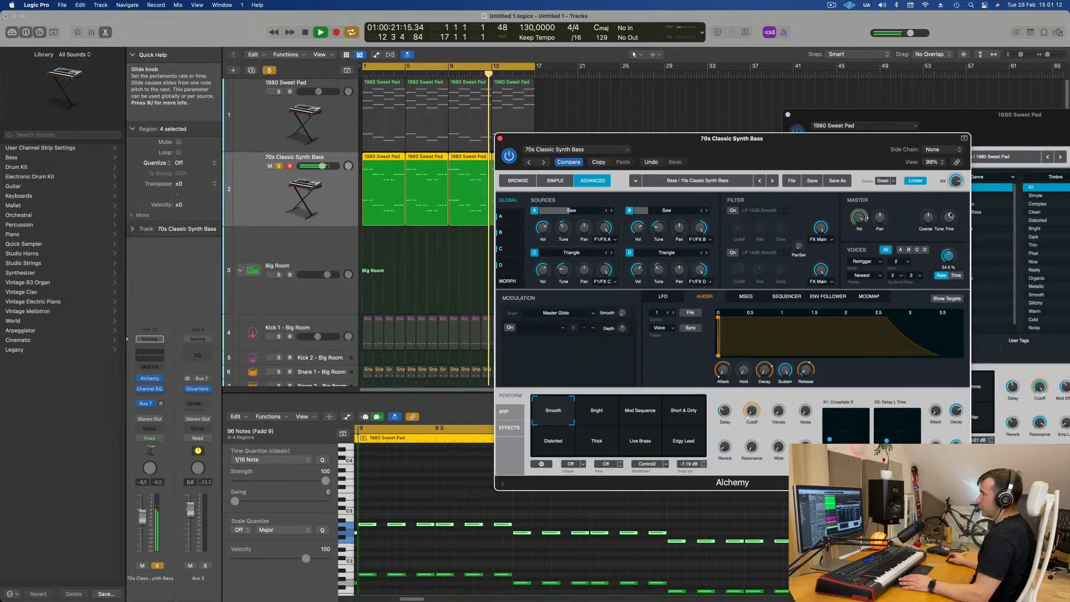
click(906, 261)
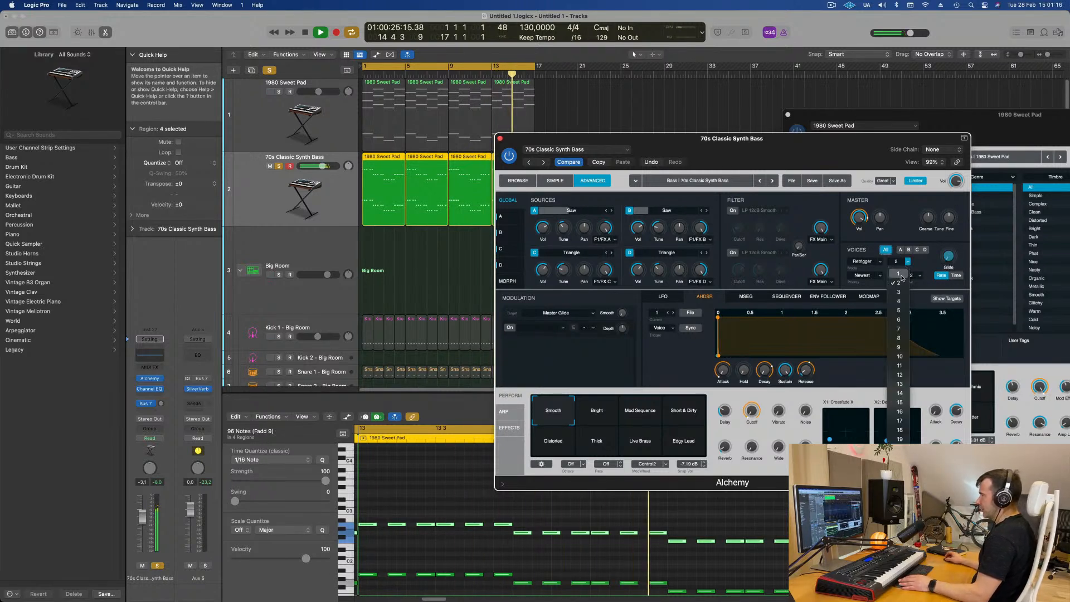
click(902, 276)
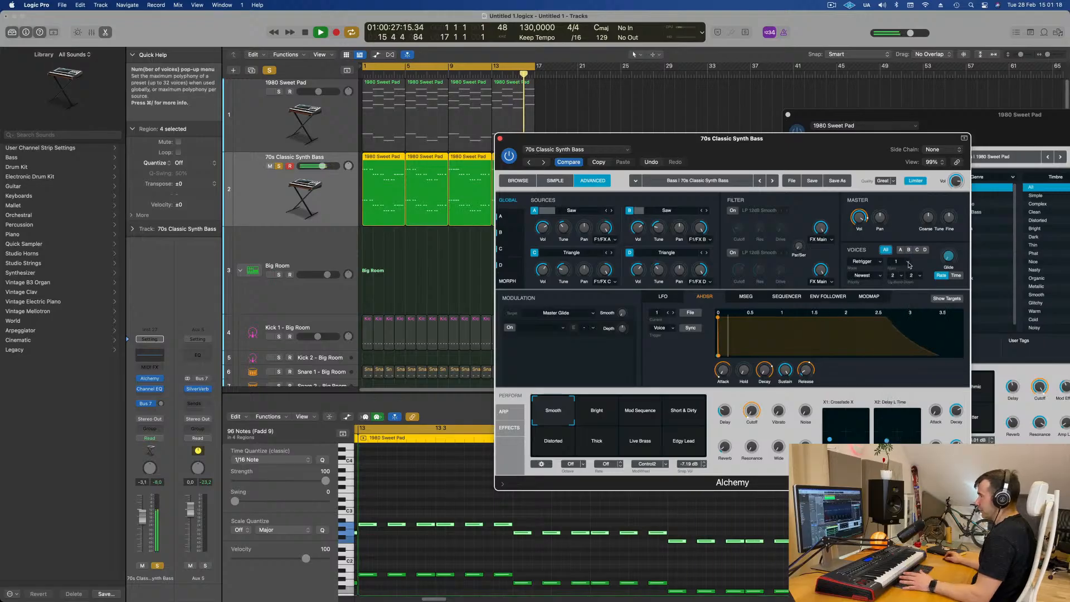
Set the bass synth's number of voices to 2 and reposition its window over the arrangement
click(908, 264)
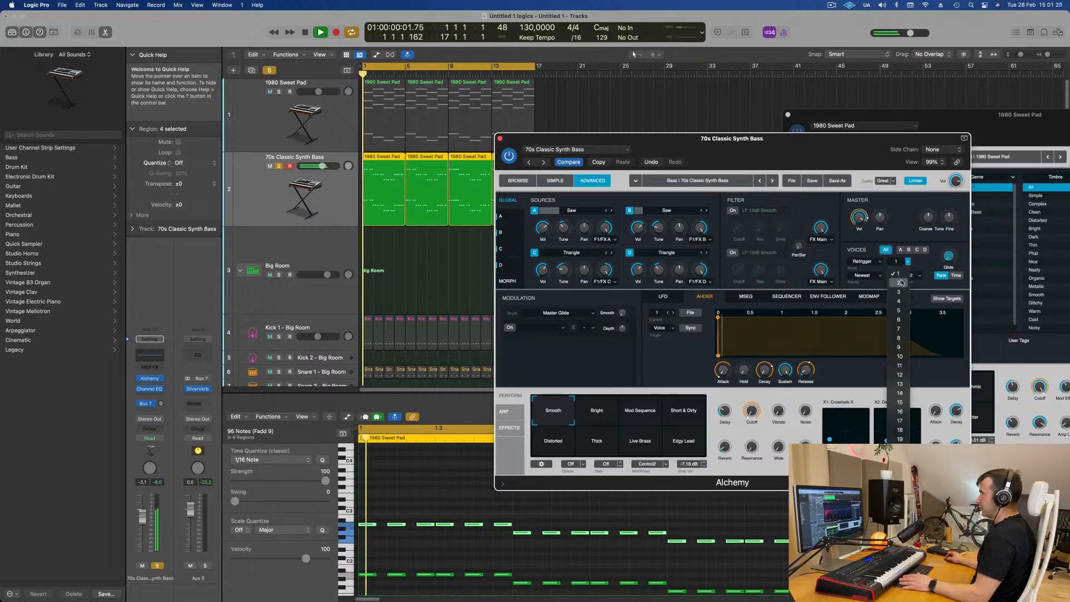
click(902, 283)
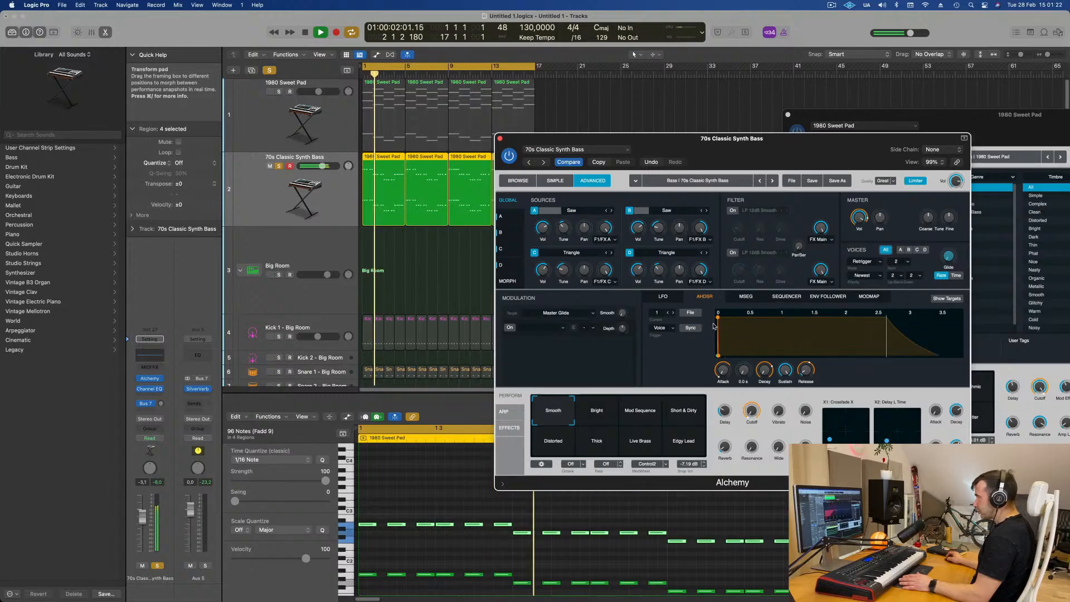
drag(758, 168, 715, 123)
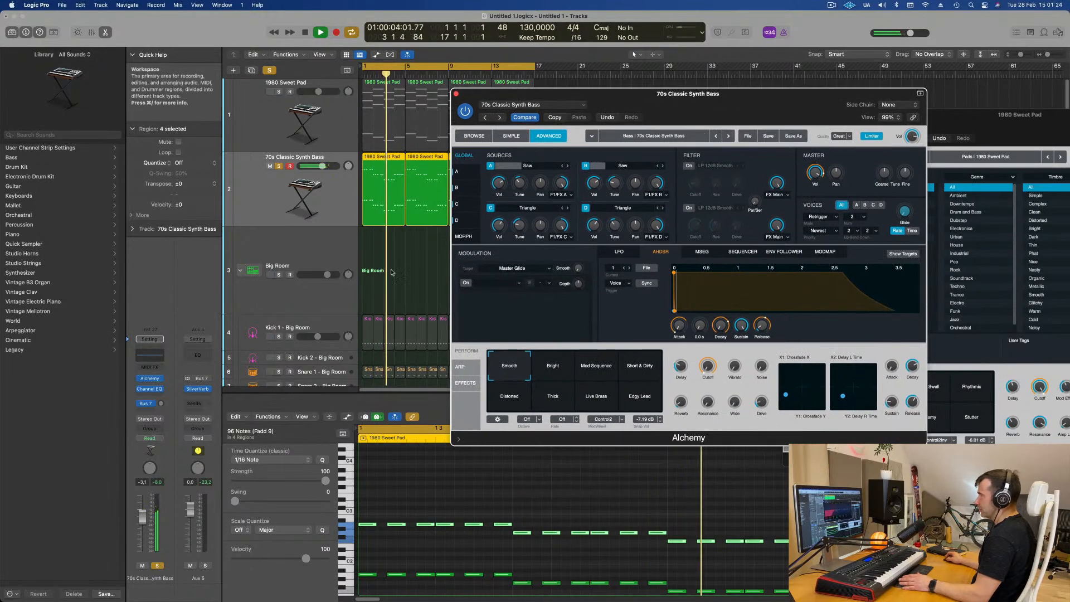
Return the bass synth to its preset browser, turn down its cutoff, and take the bass track out of solo
click(474, 136)
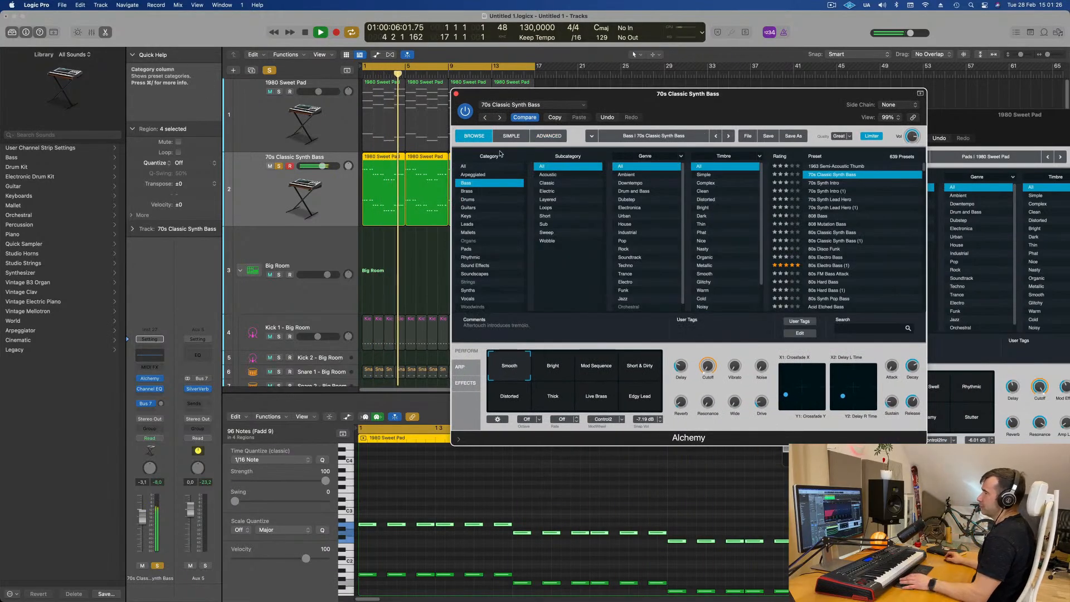
drag(711, 348, 711, 373)
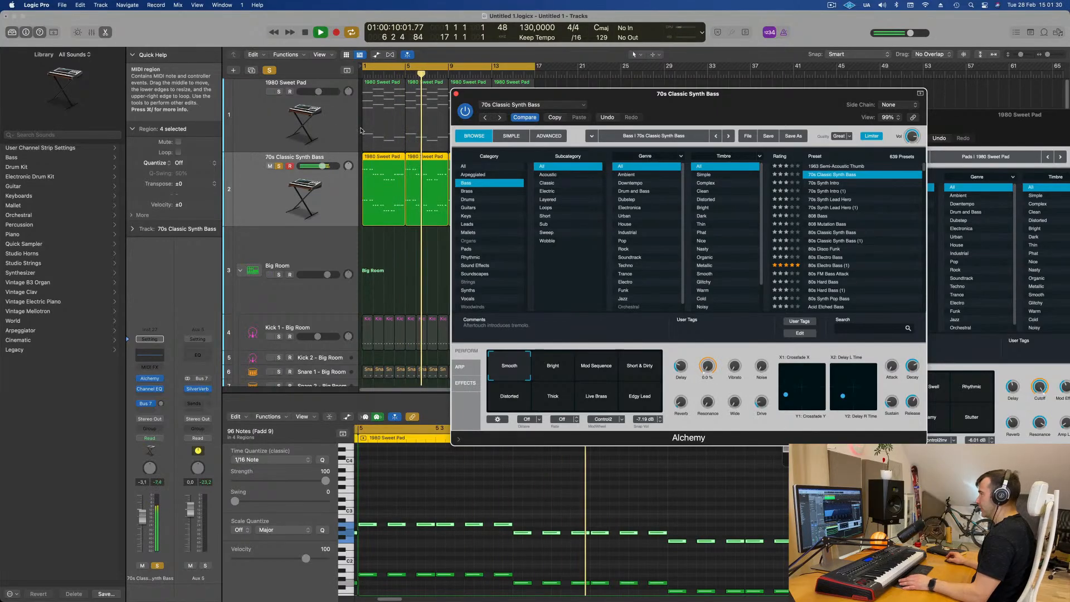
click(278, 166)
drag(658, 95, 713, 156)
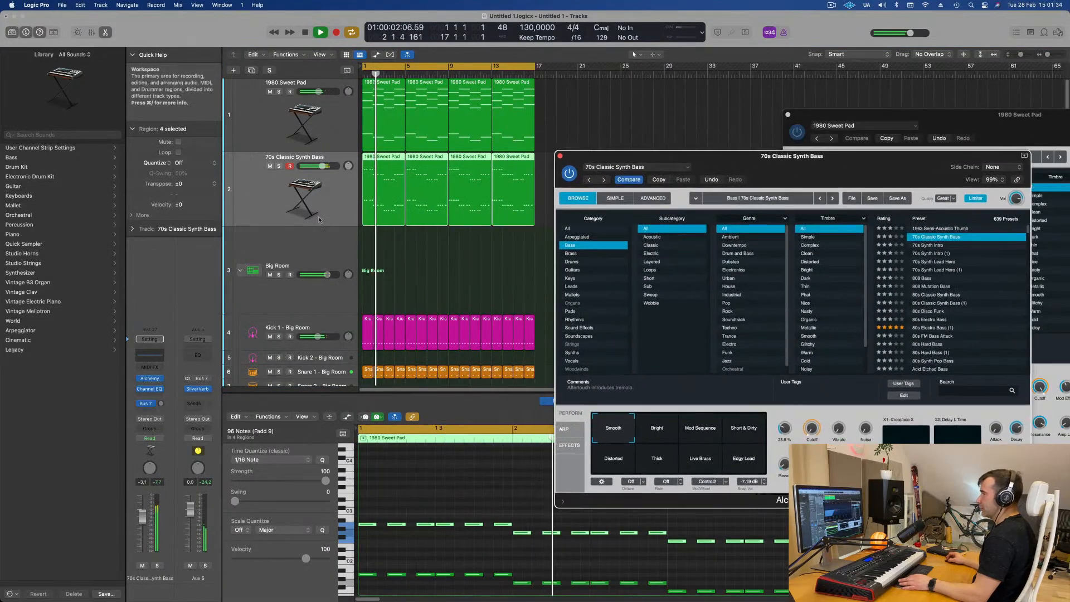
Lower the bass track's volume to about -6.8 dB and readjust the bass synth's cutoff
drag(142, 516, 143, 523)
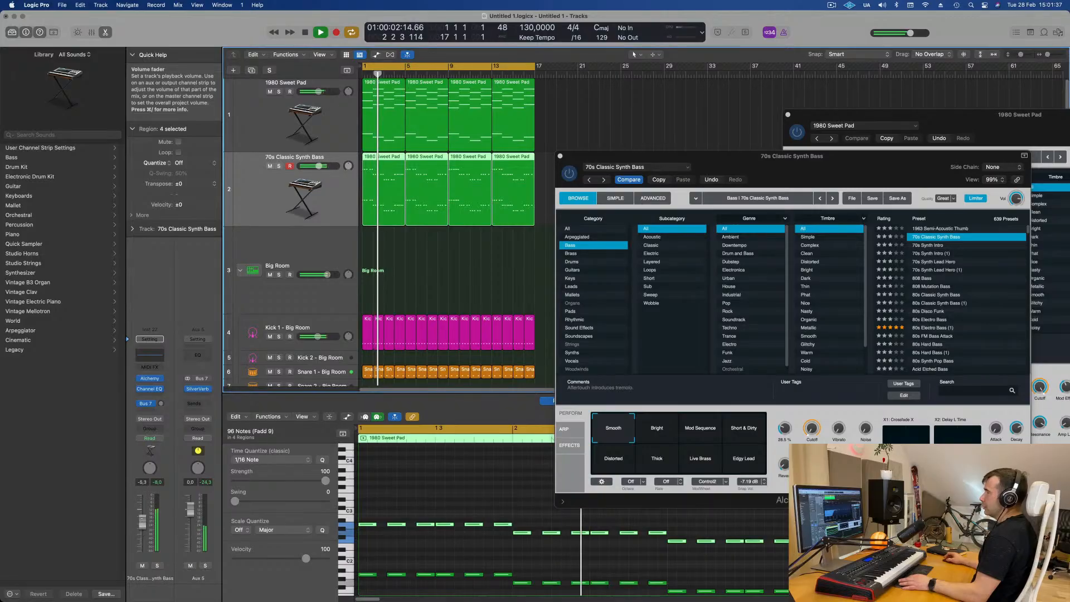
click(811, 428)
drag(810, 428, 810, 436)
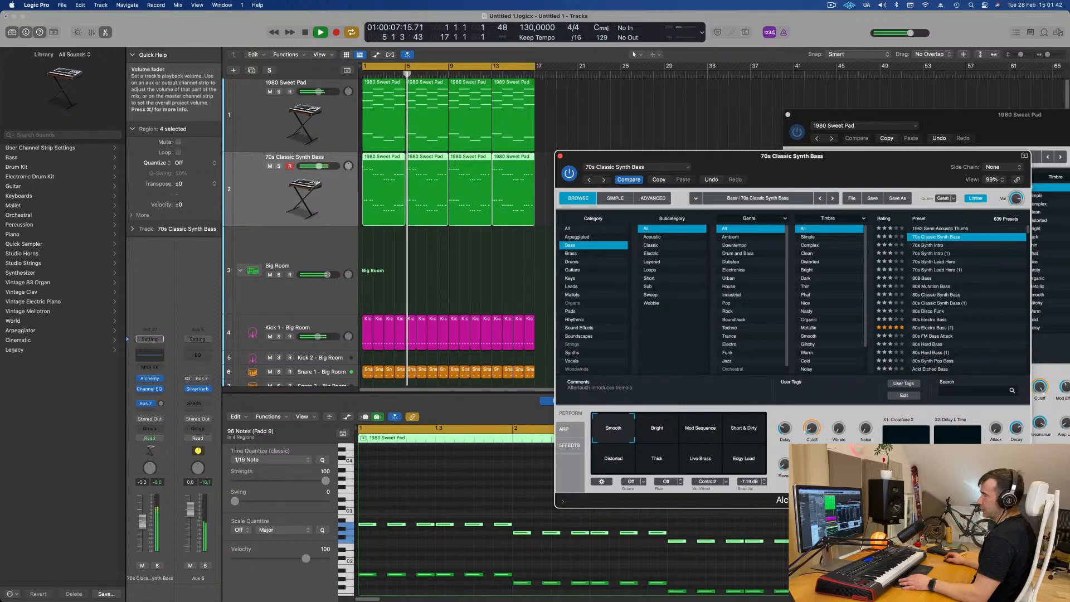
drag(142, 521, 142, 521)
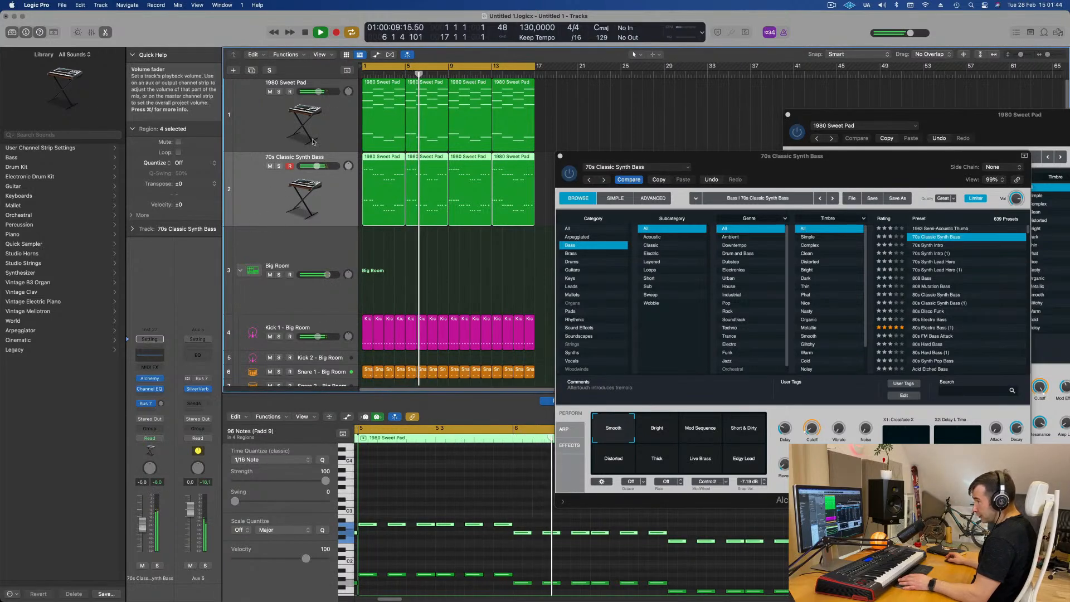
Add a Channel EQ to the 1980 Sweet Pad track and enable its low-cut band during playback
click(304, 111)
key(space)
key(space)
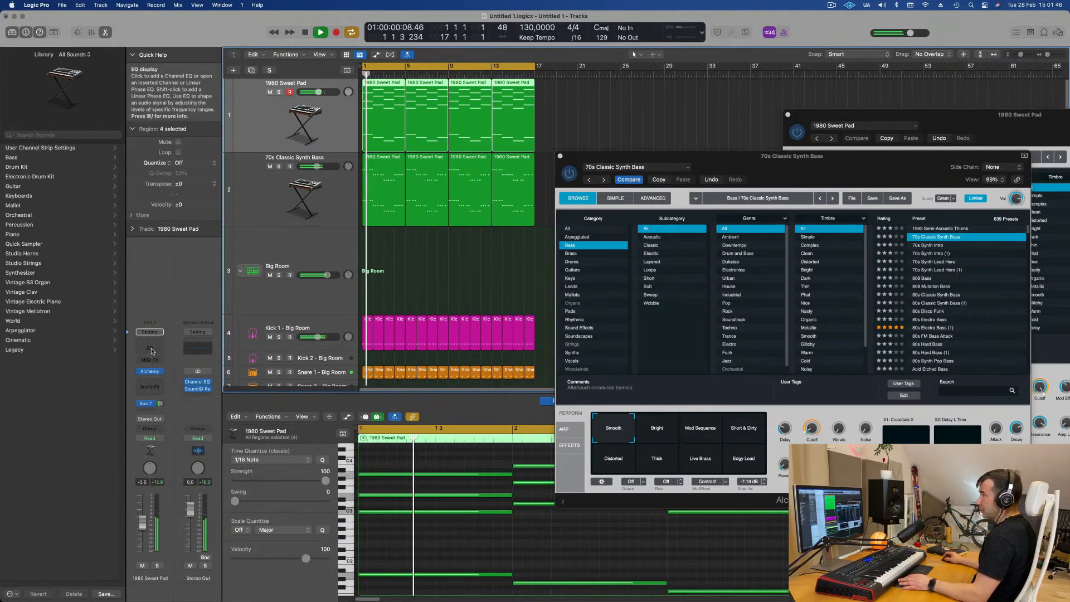
click(149, 348)
key(space)
key(space)
click(367, 160)
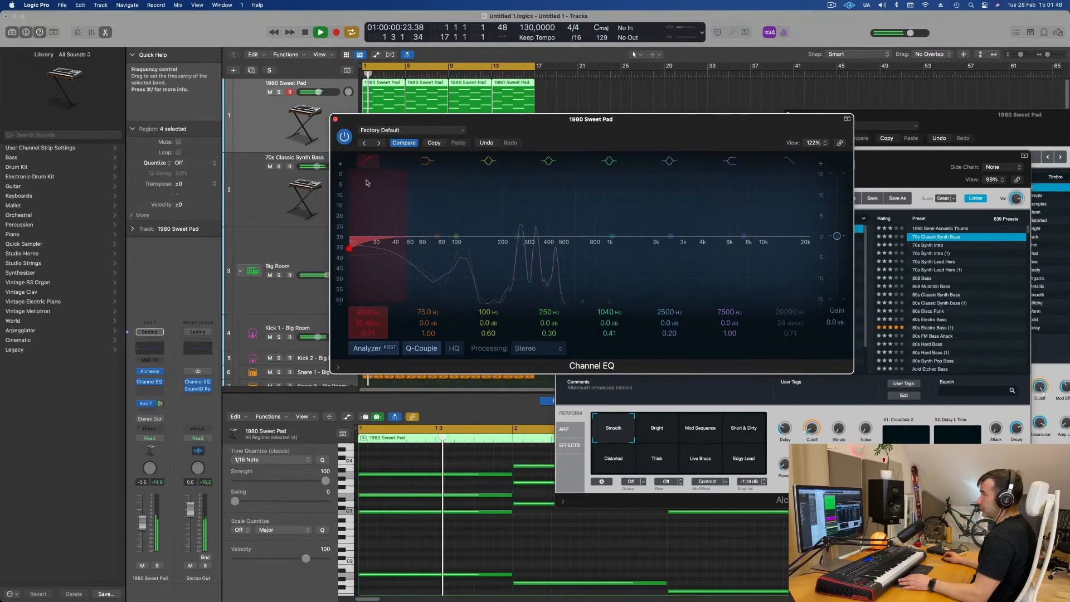
key(space)
key(space)
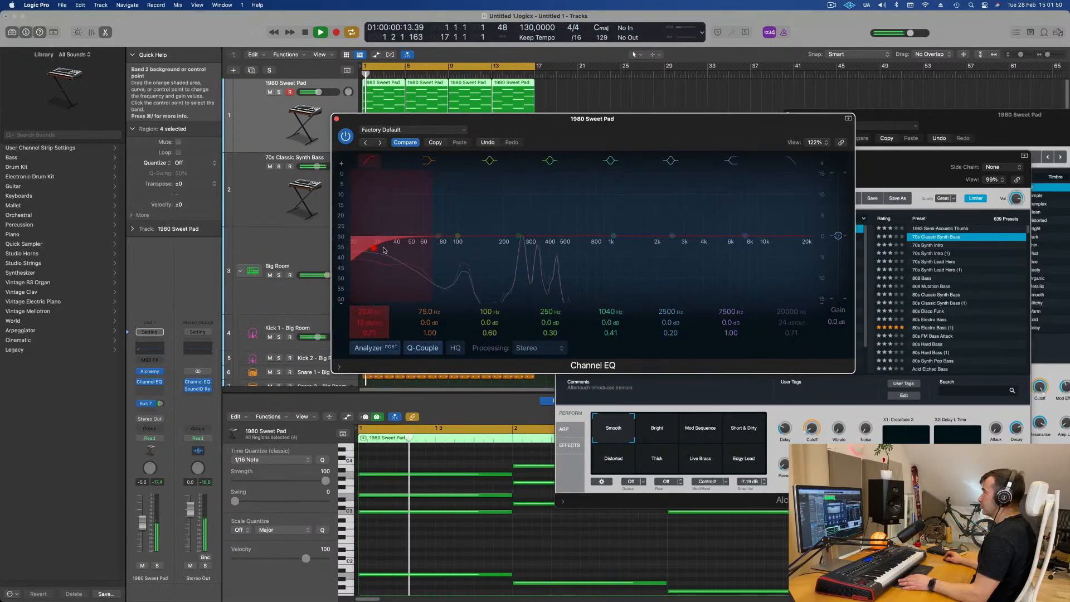
Set the pad EQ's low cut to 214 Hz at 18 dB/Oct and the pad track's volume to about -6.2 dB
drag(401, 247, 462, 254)
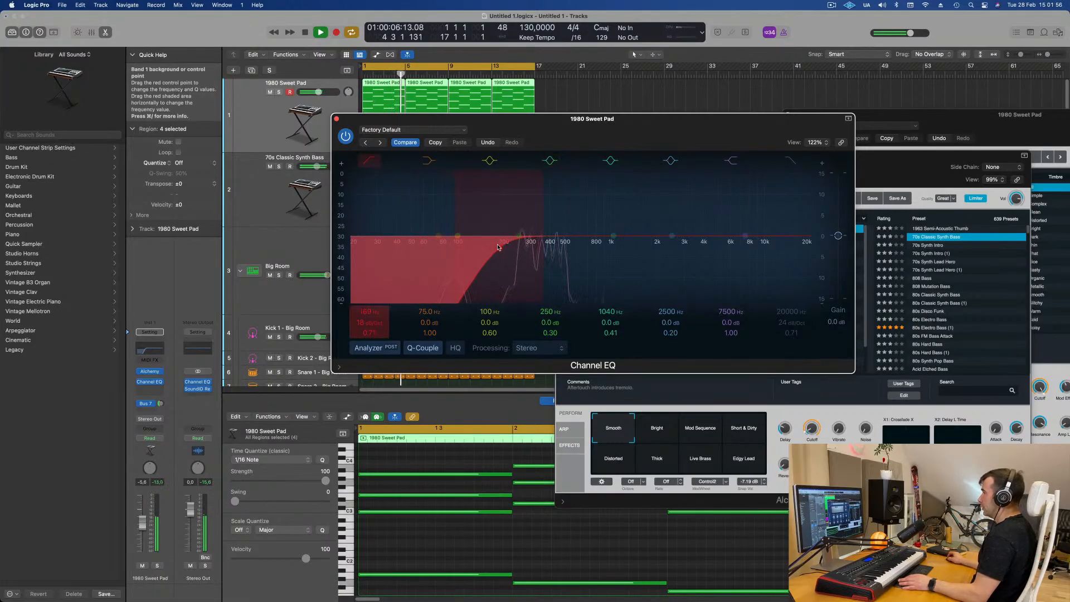
drag(498, 247, 504, 247)
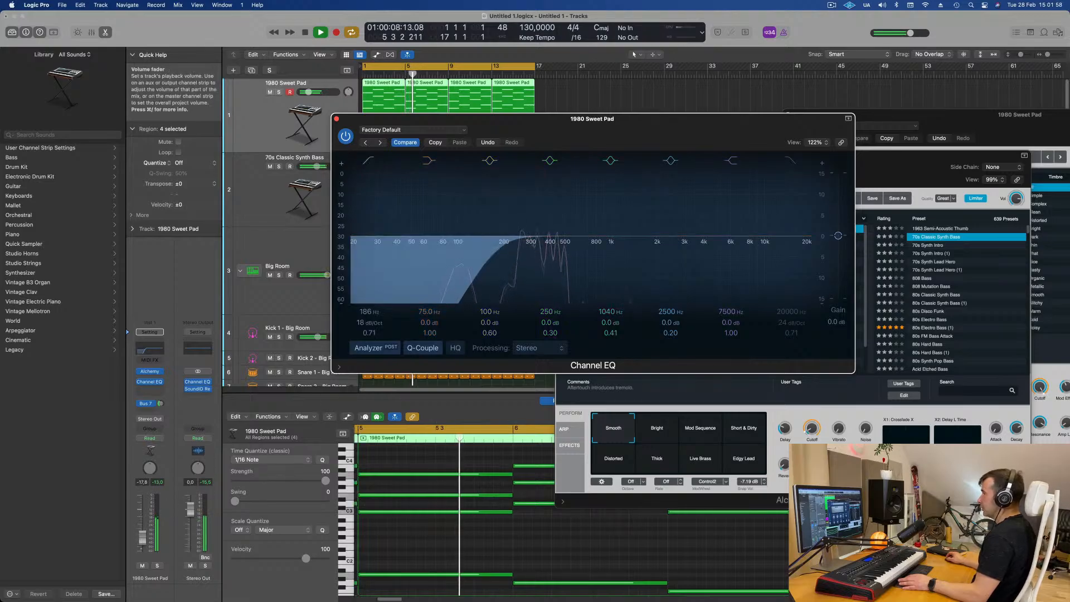
drag(143, 543, 144, 541)
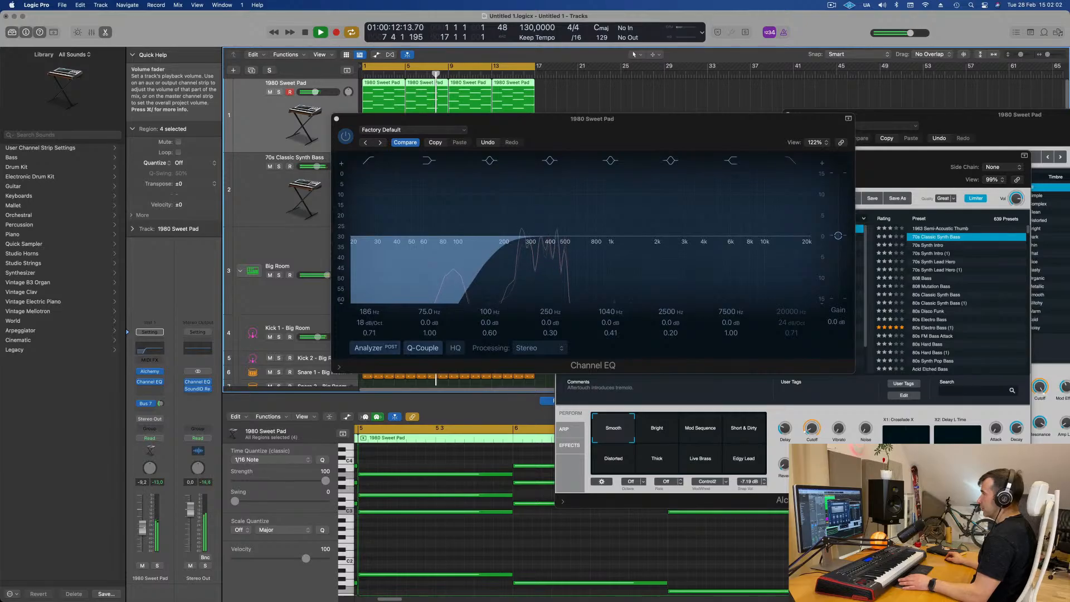
drag(498, 254, 508, 253)
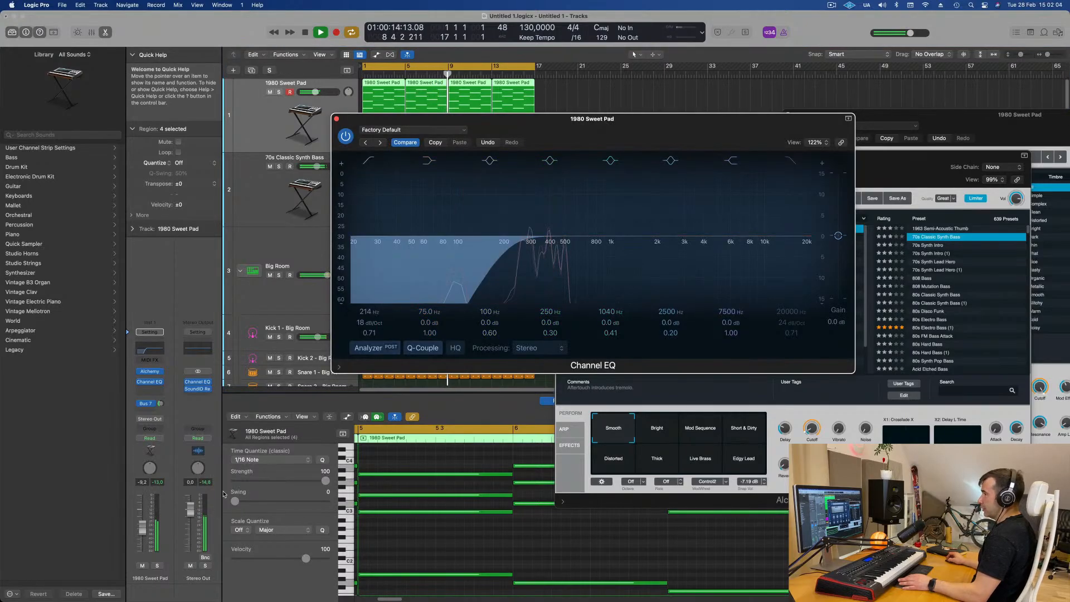
click(146, 528)
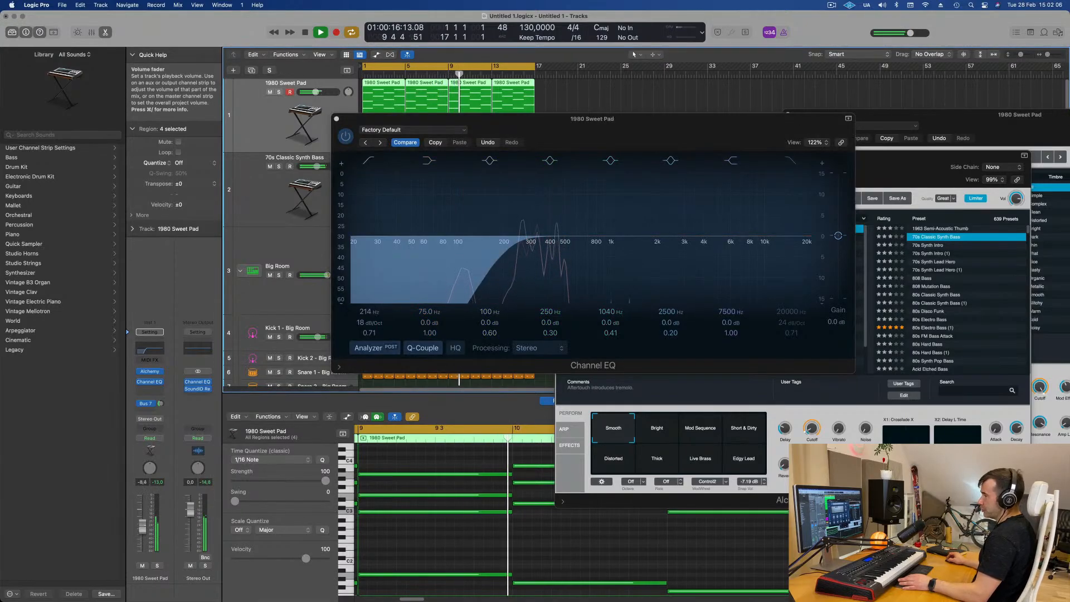
click(336, 119)
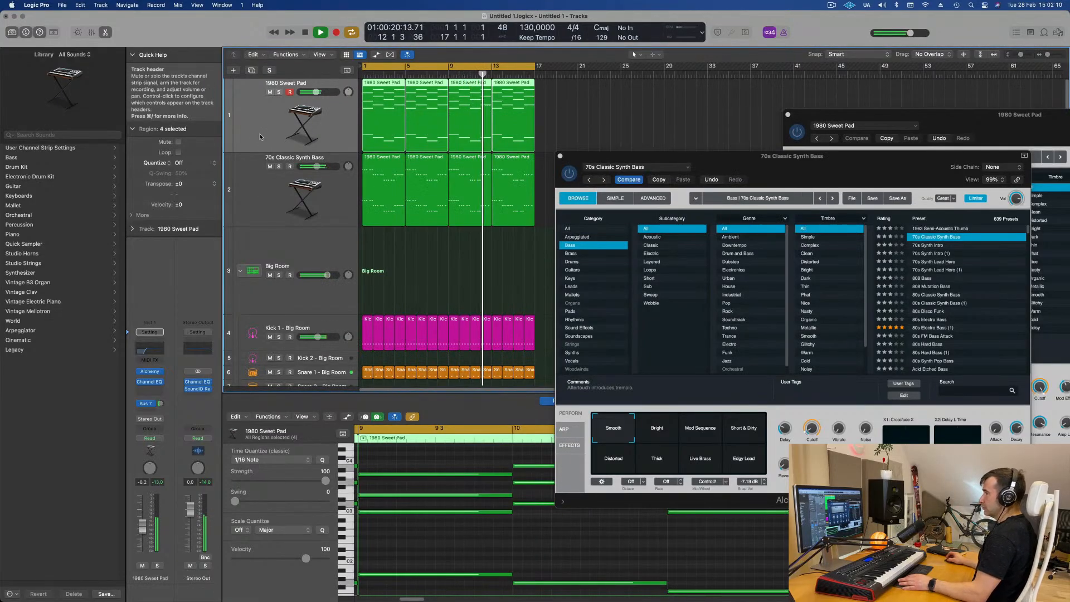
Insert a stereo Compressor after the Channel EQ on the 1980 Sweet Pad track
click(154, 389)
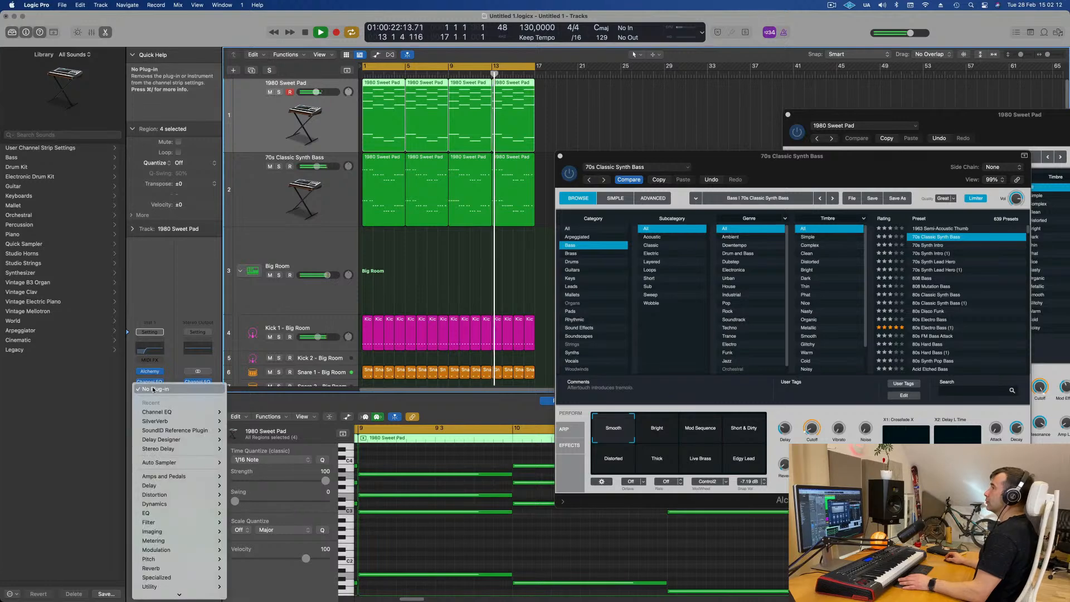
mouse_move(168, 430)
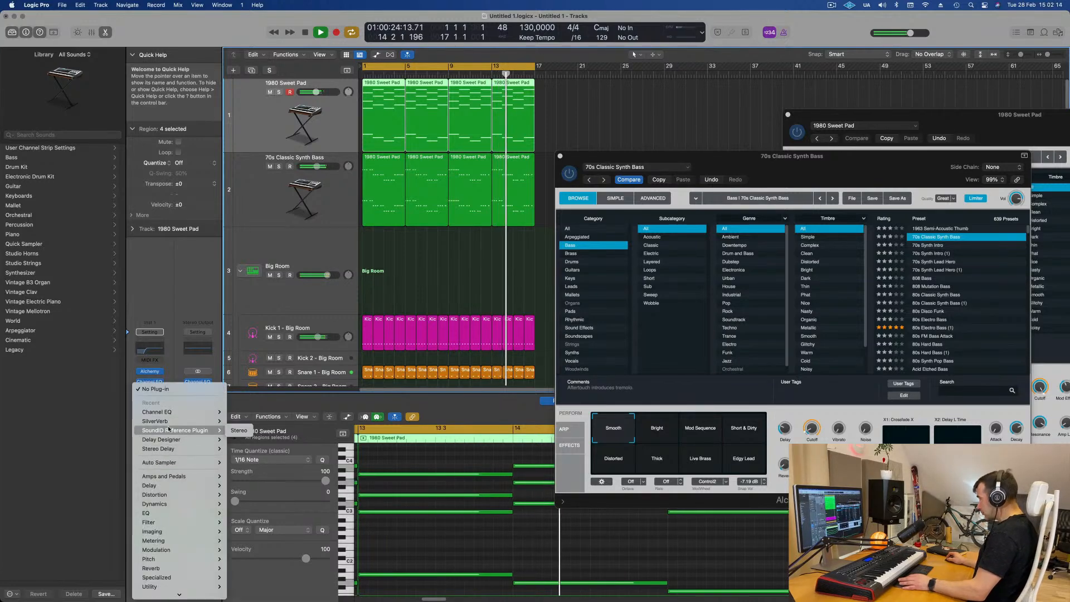
mouse_move(168, 504)
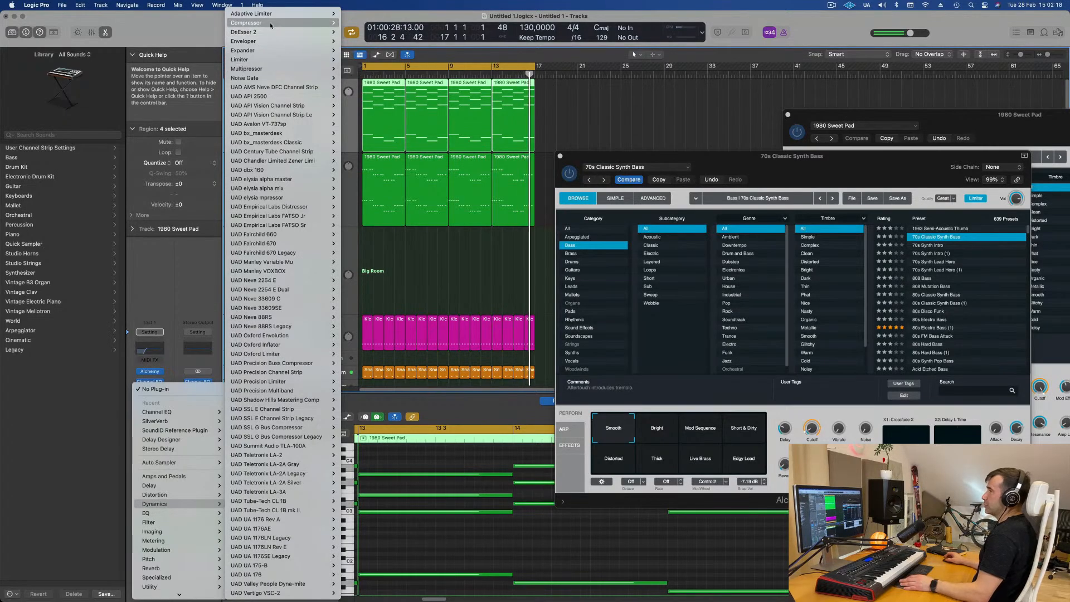
click(353, 23)
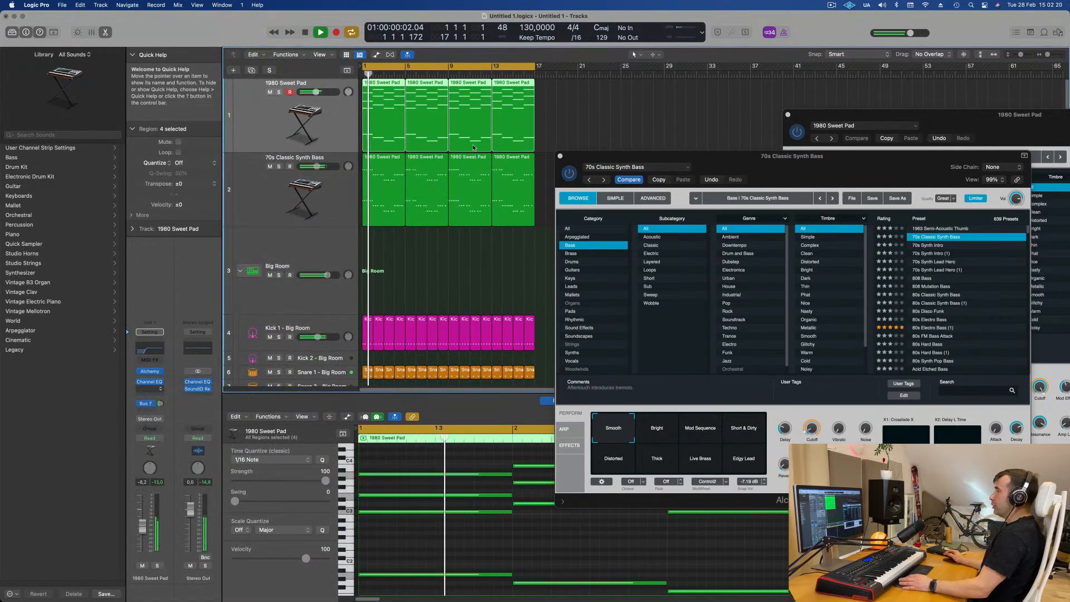
Set the pad compressor's side chain to Bus 1 and its ratio to 6.0:1
click(710, 130)
mouse_move(712, 160)
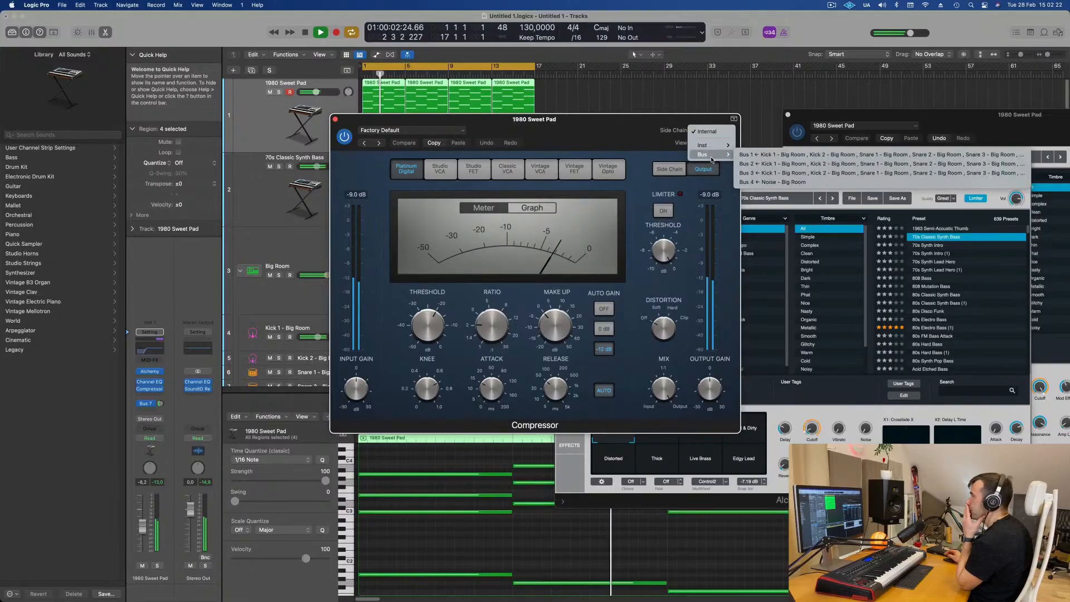
click(767, 154)
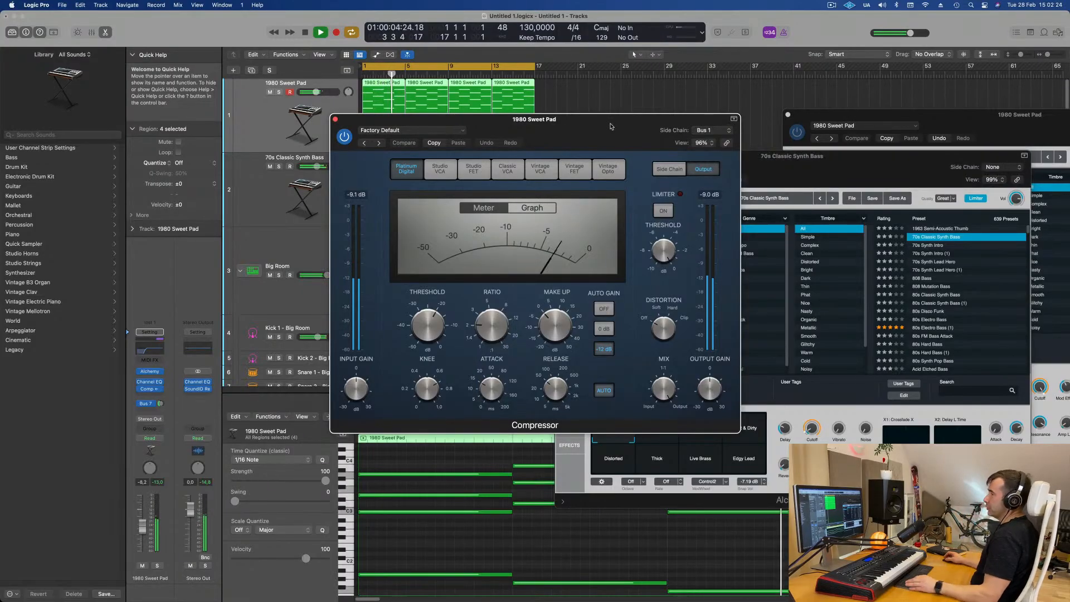
drag(616, 119, 686, 118)
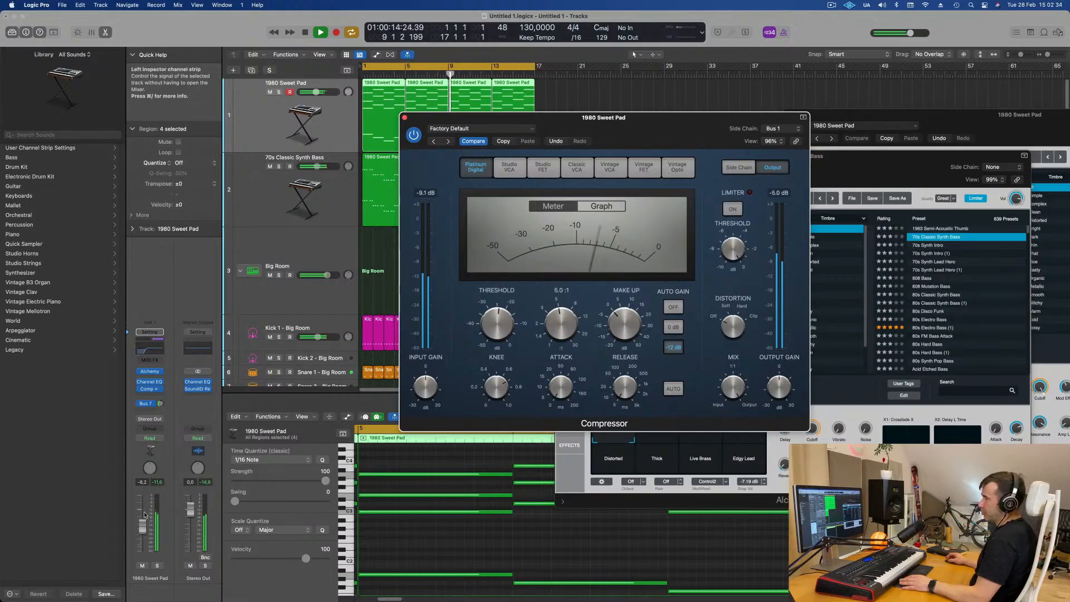
Lower the pad track's volume to about -13 dB and adjust its Bus 7 send level
drag(143, 526, 142, 534)
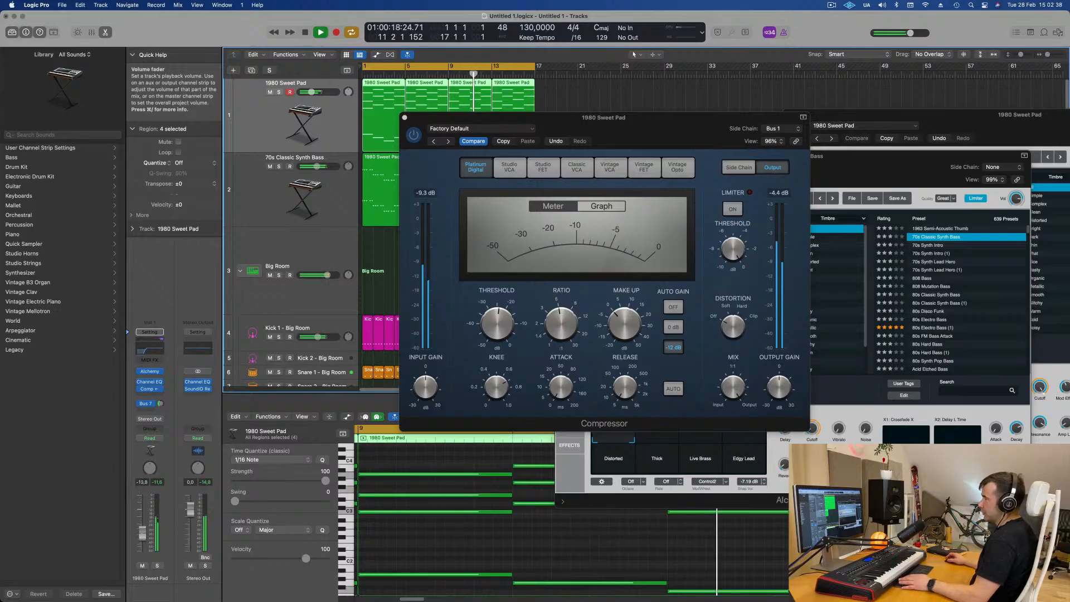
click(160, 403)
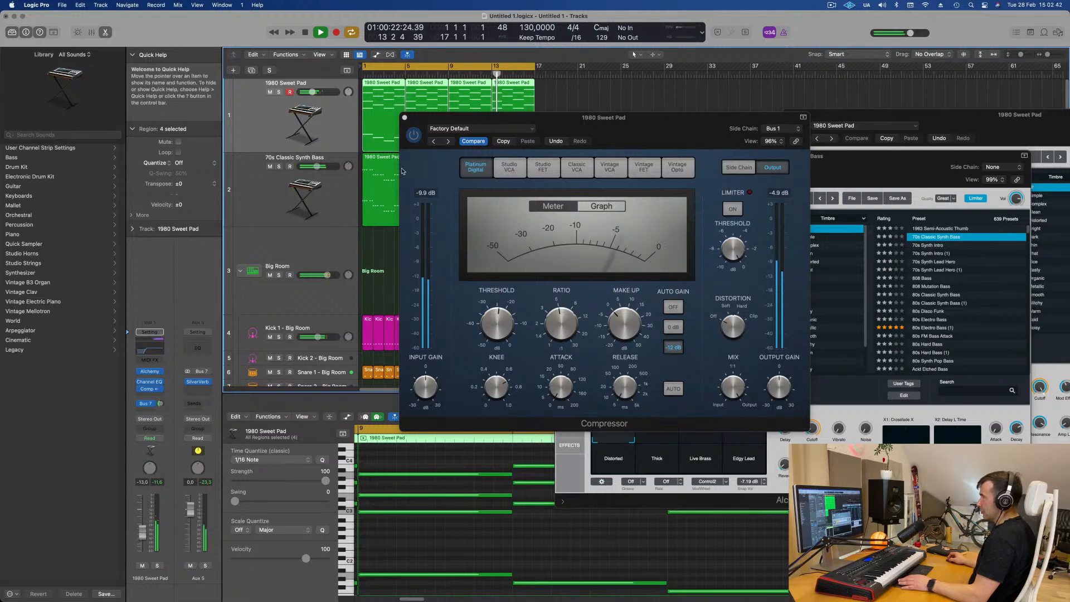
click(404, 117)
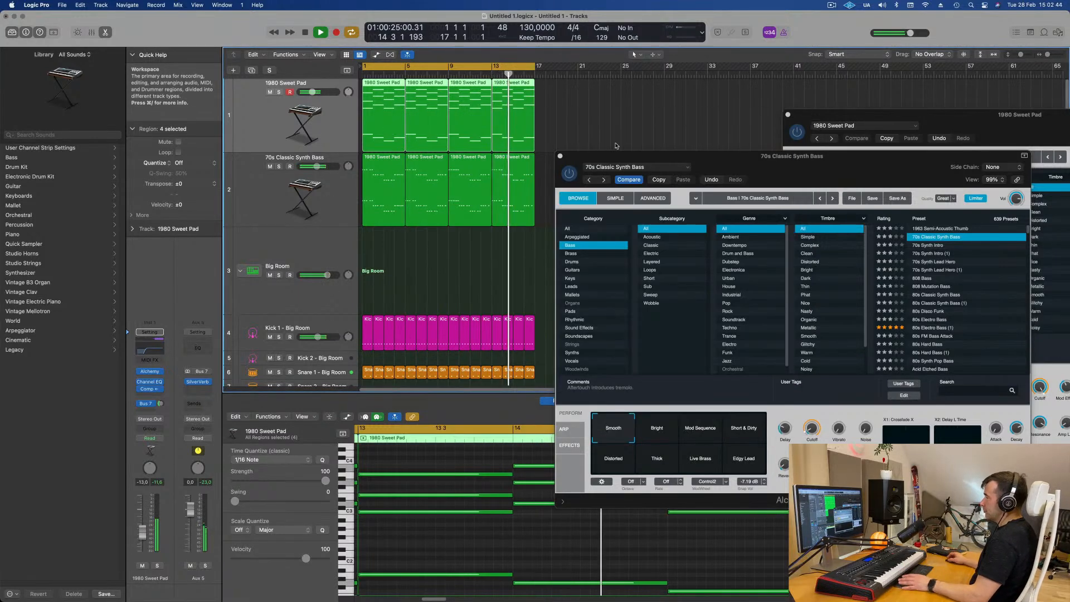
Duplicate the 70s Classic Synth Bass track with the same settings
drag(612, 156, 732, 153)
click(456, 275)
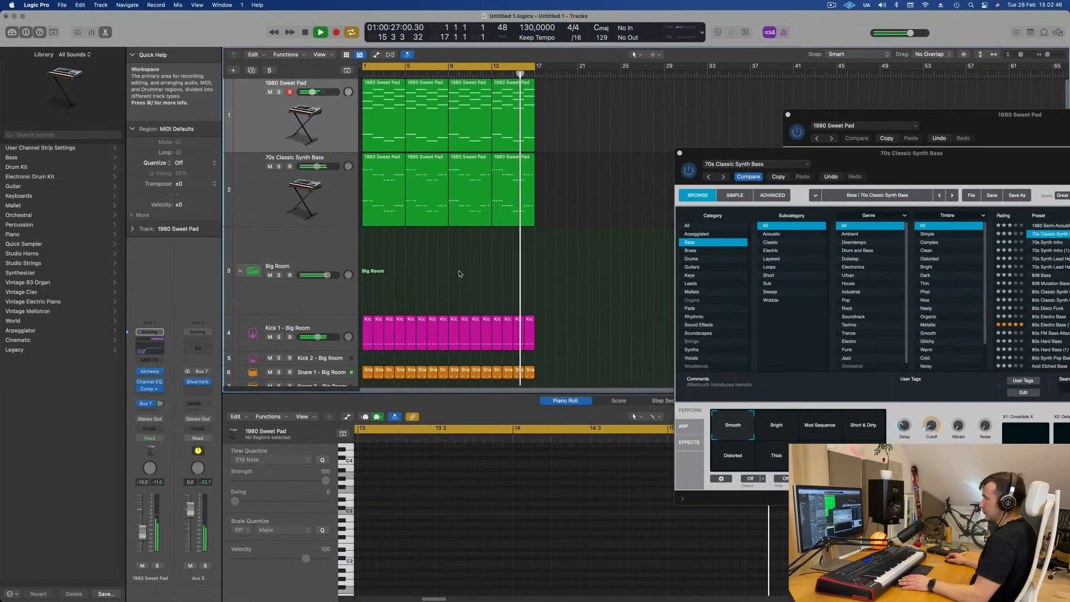
click(237, 186)
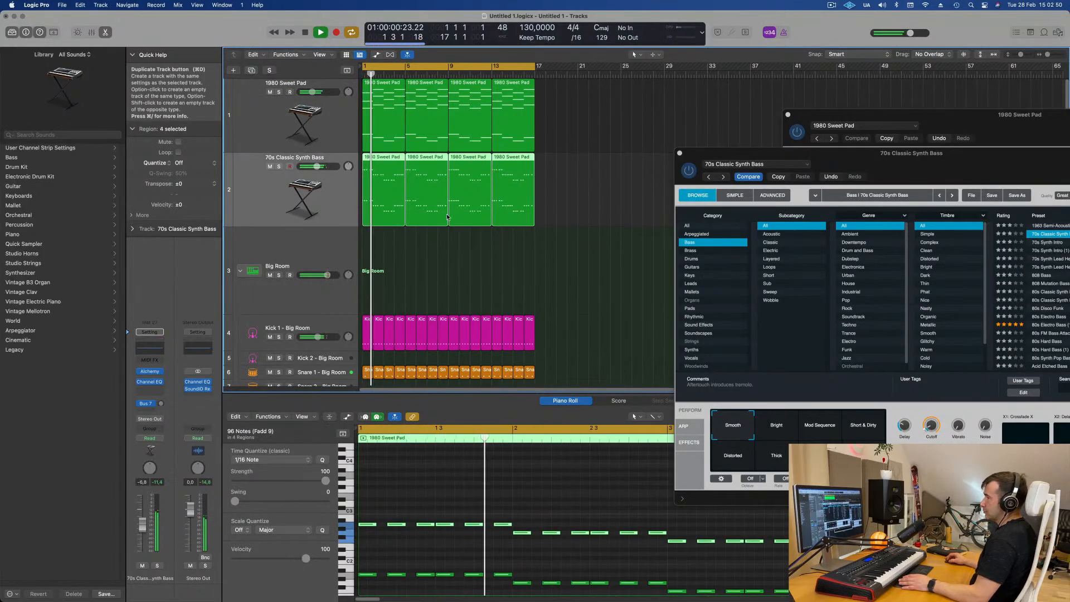
click(246, 73)
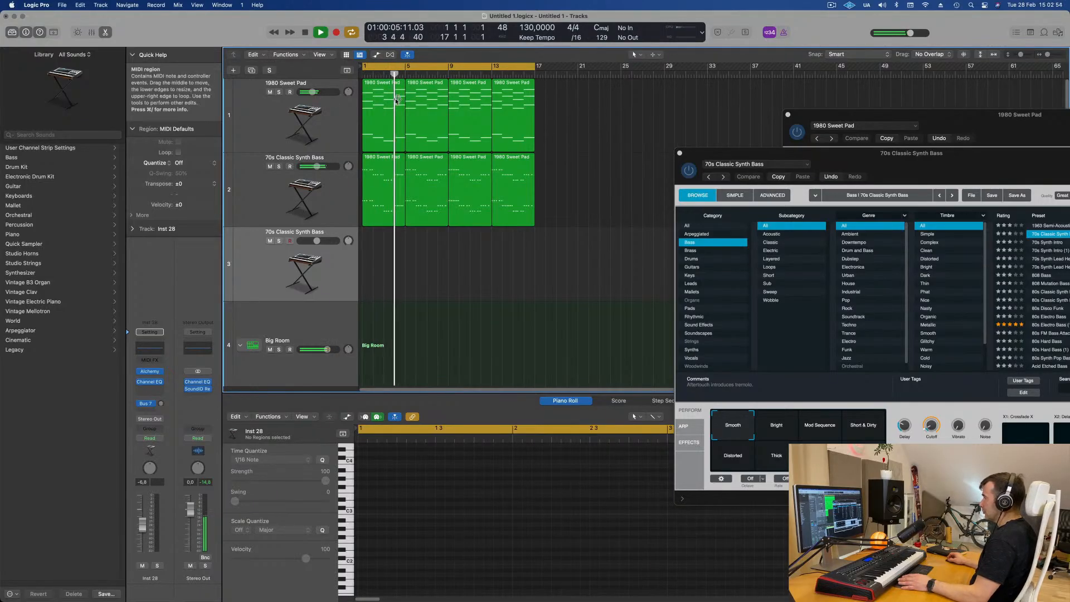
Copy the pad's first region onto the duplicated track and delete the low bass notes from the copy
drag(386, 126, 386, 275)
key(space)
scroll(425, 451, left, 5)
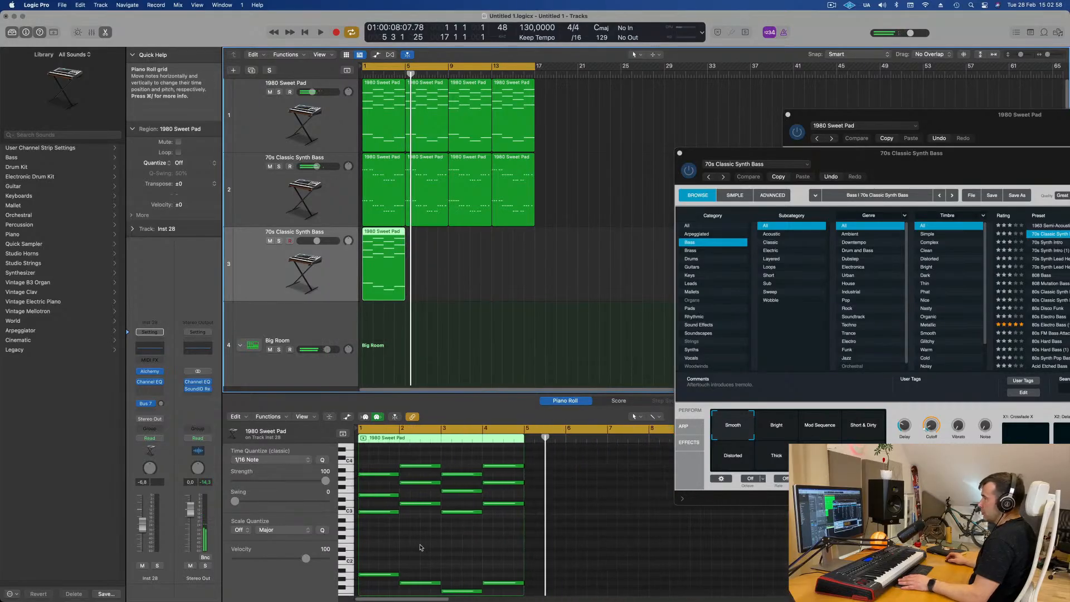
drag(361, 555, 521, 580)
key(Delete)
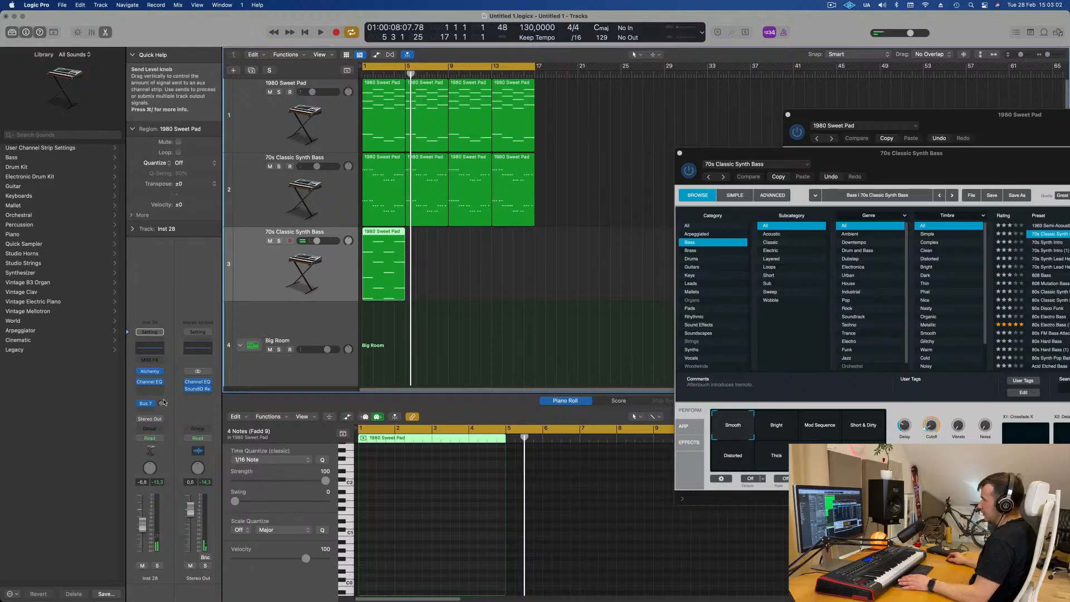
Insert an Arpeggiator MIDI effect on the duplicated synth track
click(163, 360)
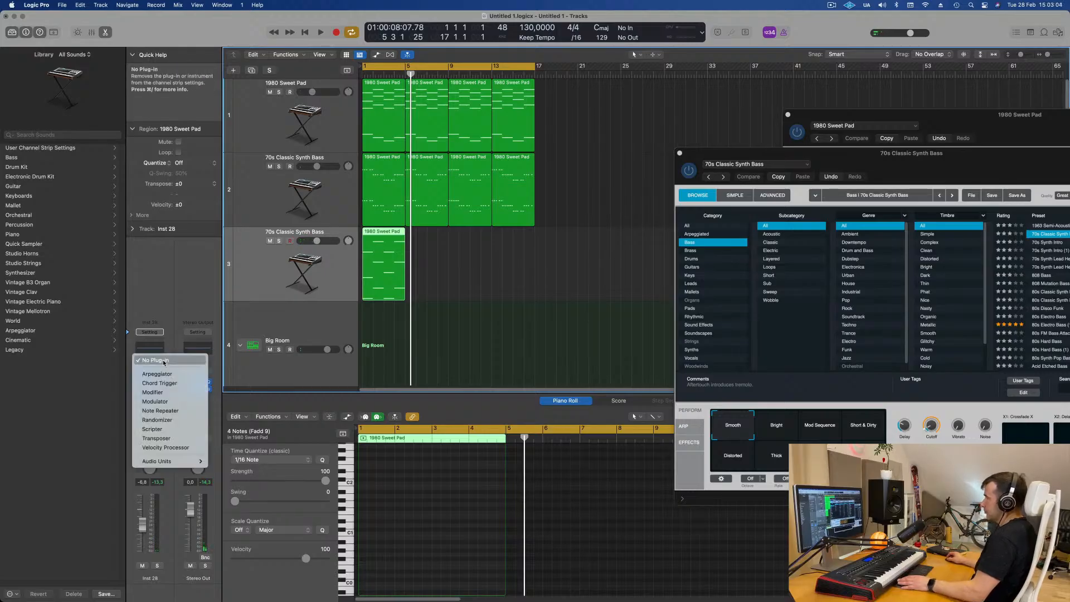
click(161, 374)
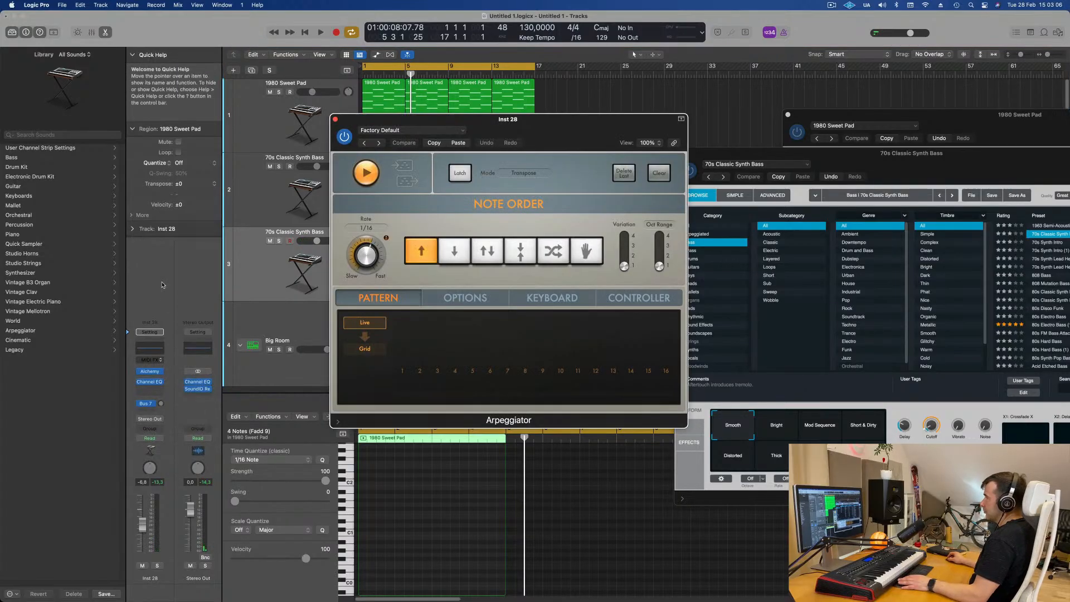
Play back the arrangement to hear the arpeggiated region on the duplicated synth track
drag(552, 120, 810, 149)
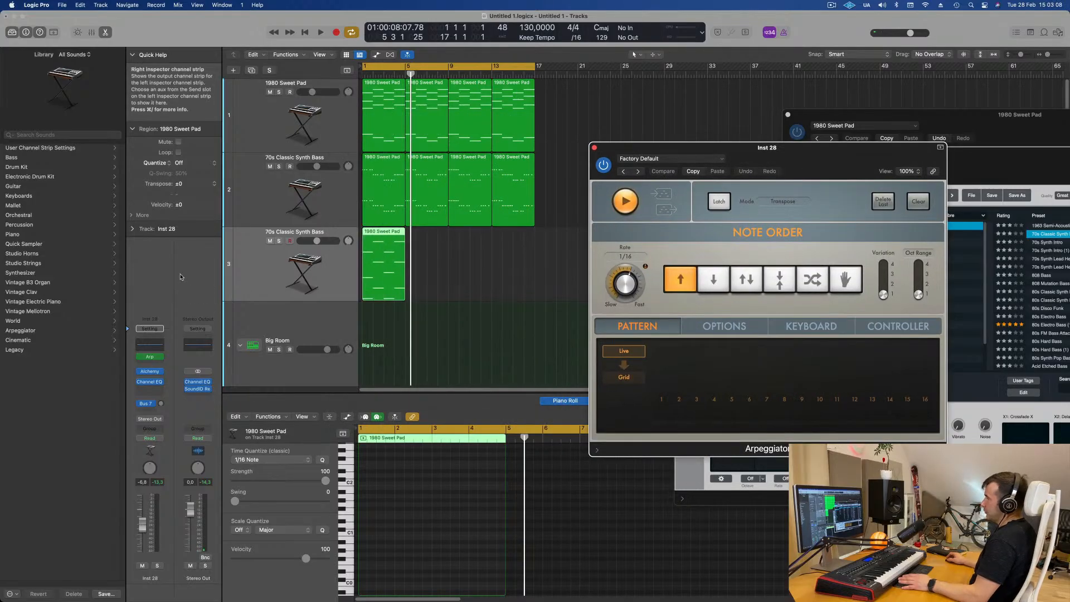
key(space)
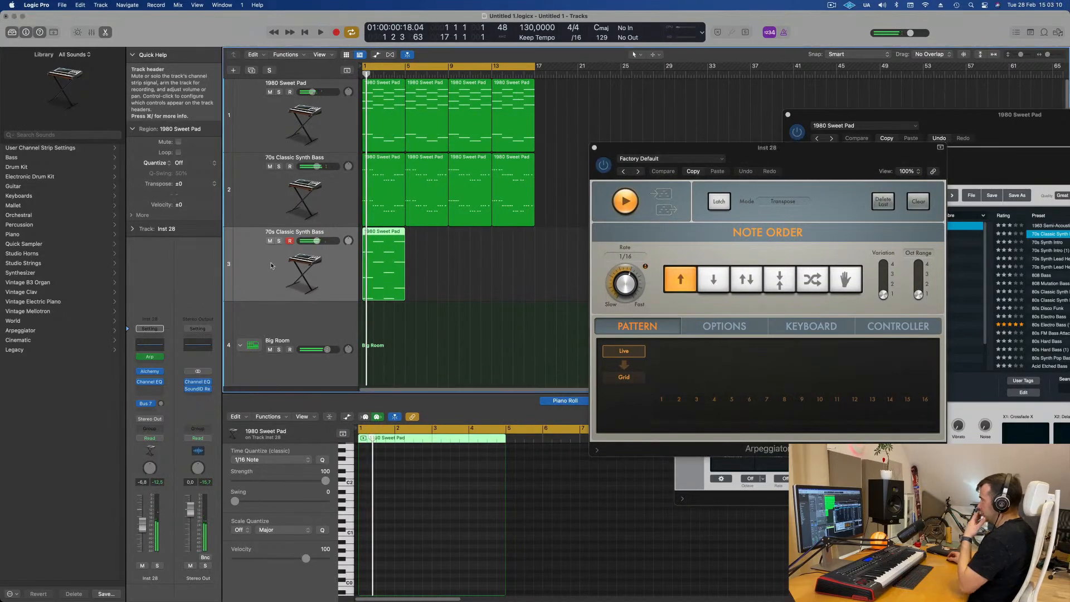
drag(823, 160, 729, 226)
key(space)
key(space)
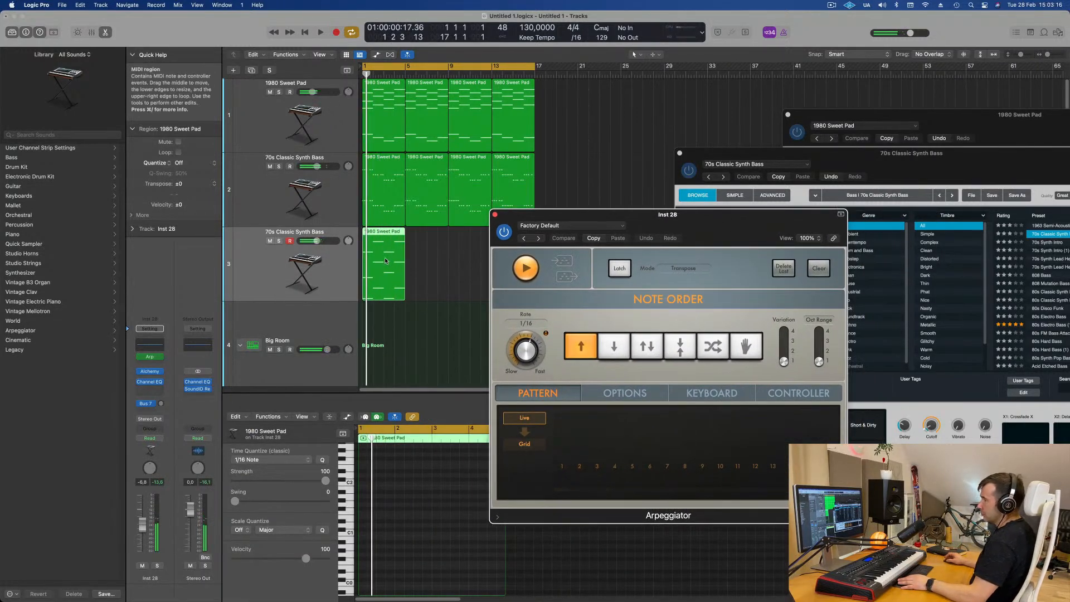
click(385, 259)
key(space)
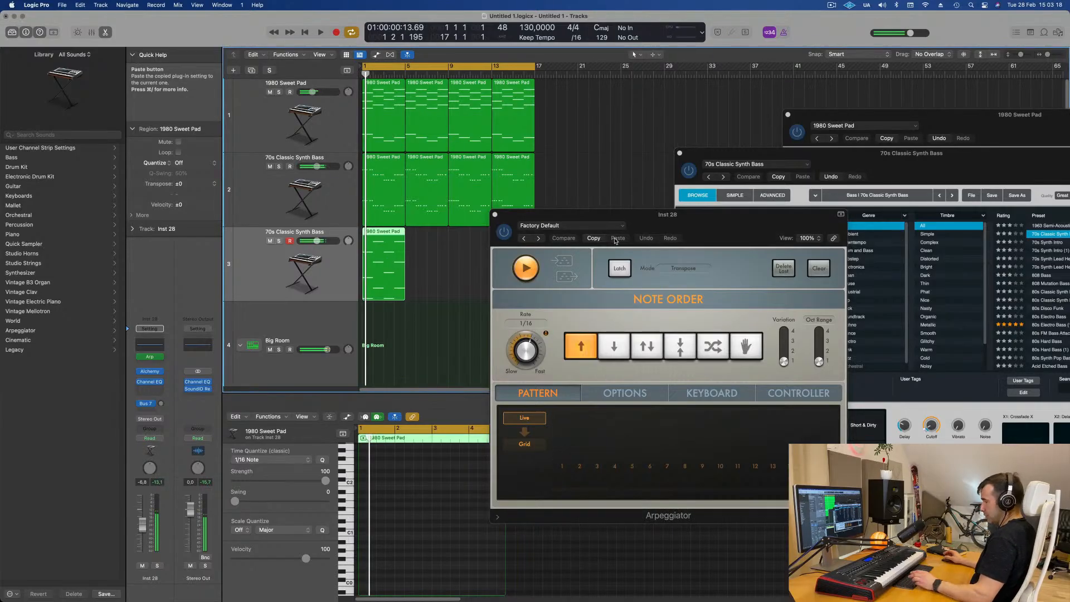
Raise the cutoff slightly in the duplicated track's Alchemy synth during playback
click(150, 372)
drag(623, 137, 786, 147)
key(Return)
drag(749, 404, 748, 398)
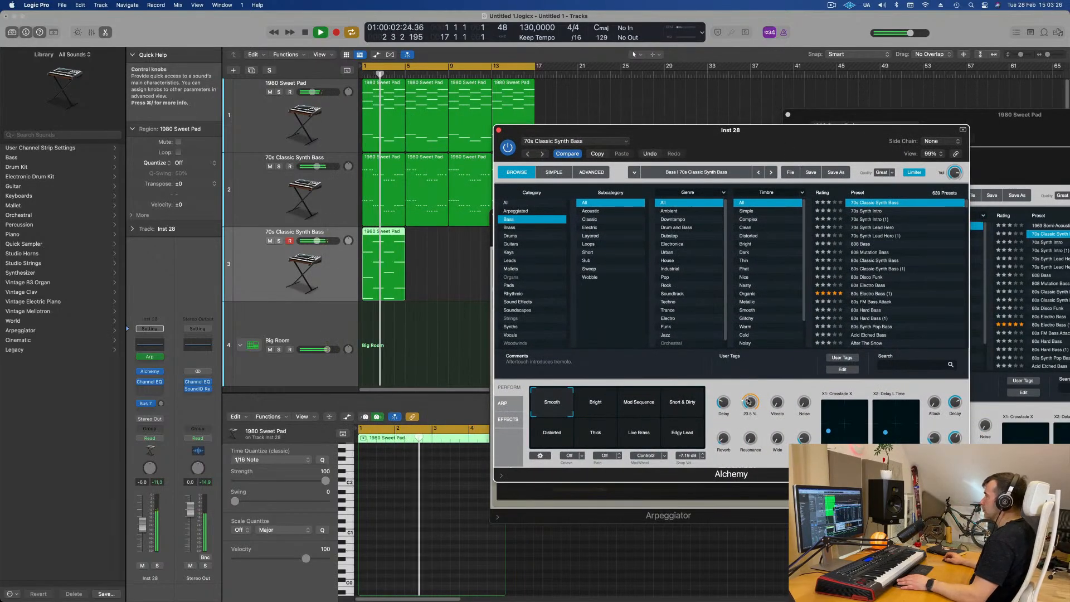
key(Return)
Bypass the Arpeggiator MIDI effect and set Alchemy's built-in arpeggiator to Up mode
click(502, 401)
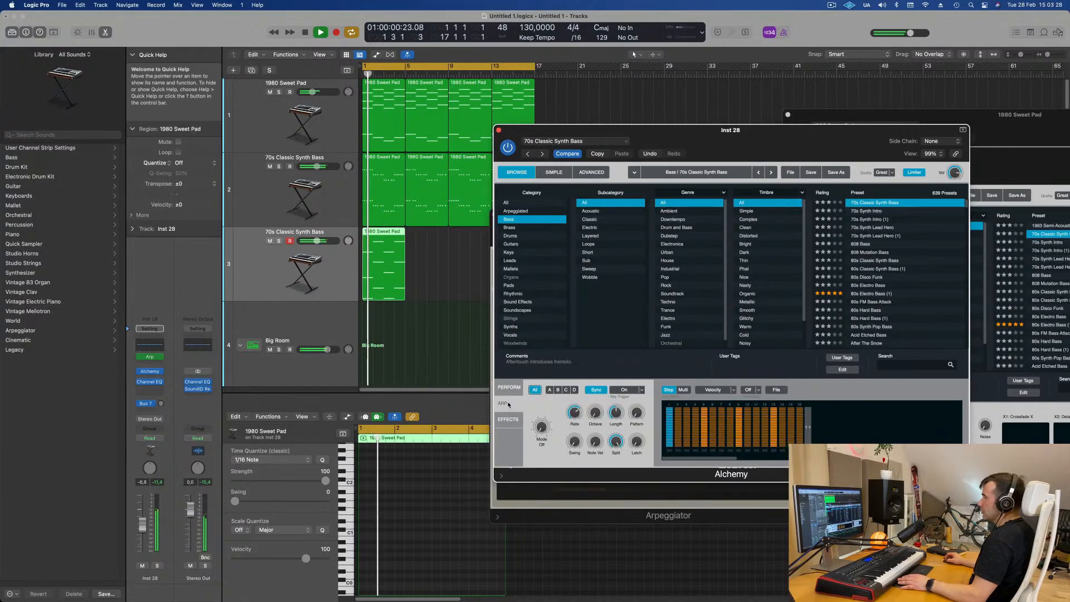
key(space)
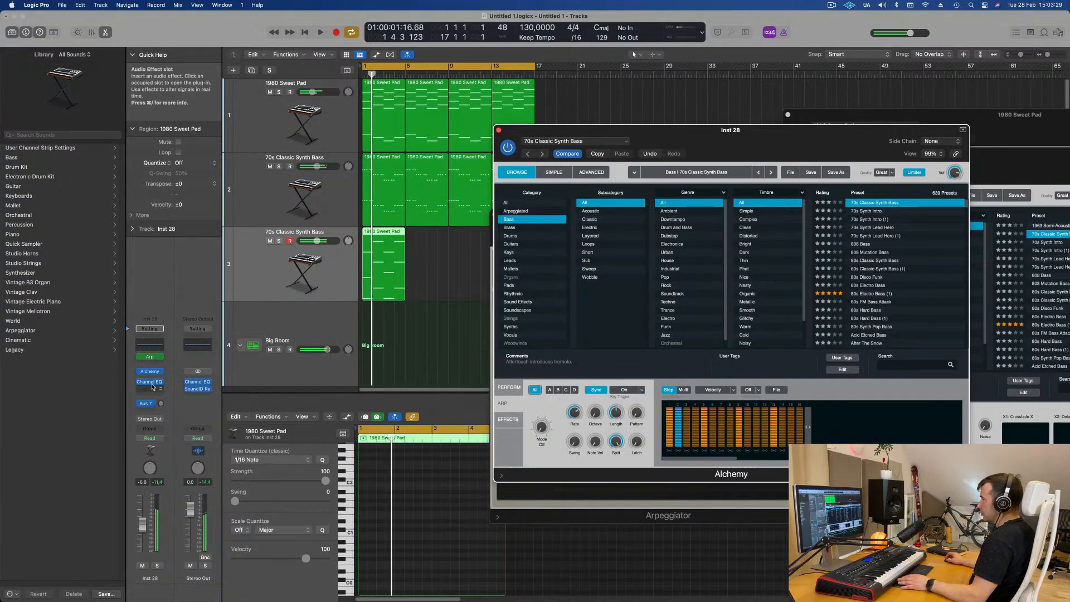
click(139, 358)
click(541, 426)
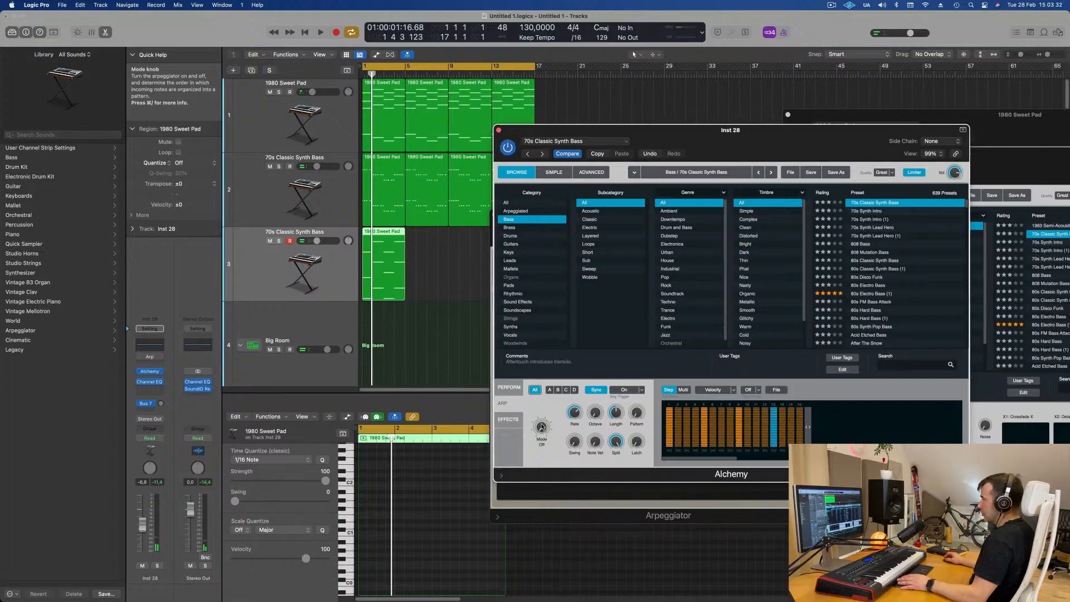
key(space)
drag(745, 147, 773, 162)
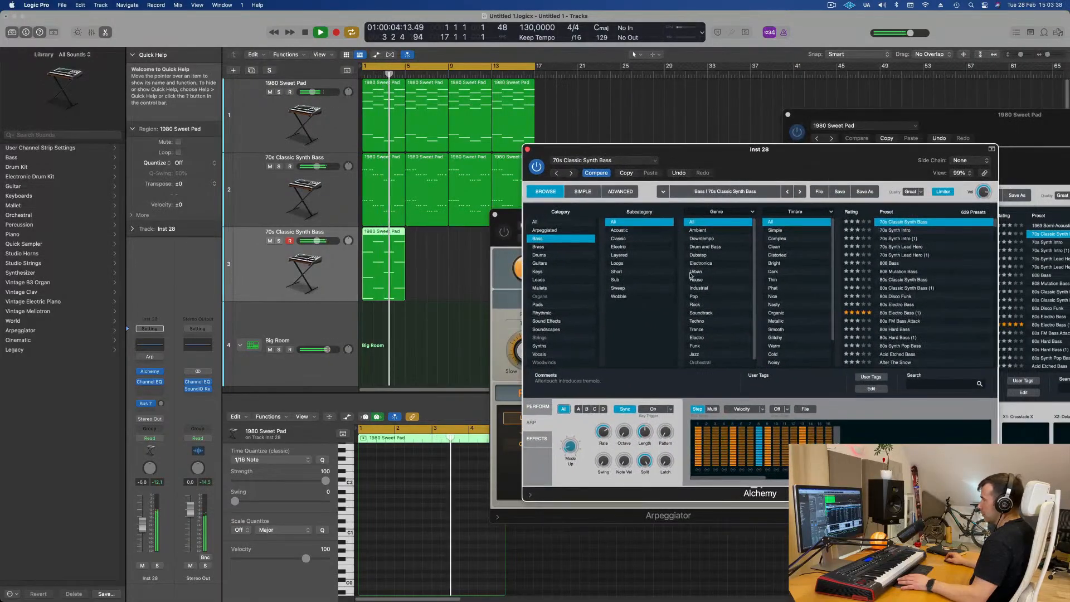
Load a preset pattern in Alchemy's arpeggiator and set the duplicated track's volume to -4.0 dB
key(space)
key(space)
click(805, 408)
mouse_move(811, 424)
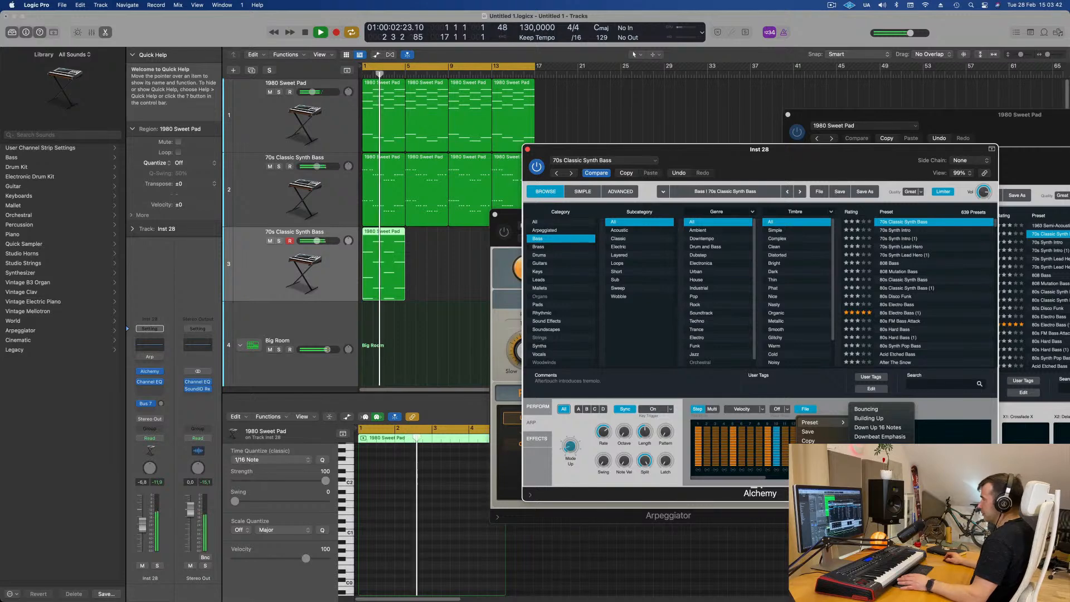
click(880, 529)
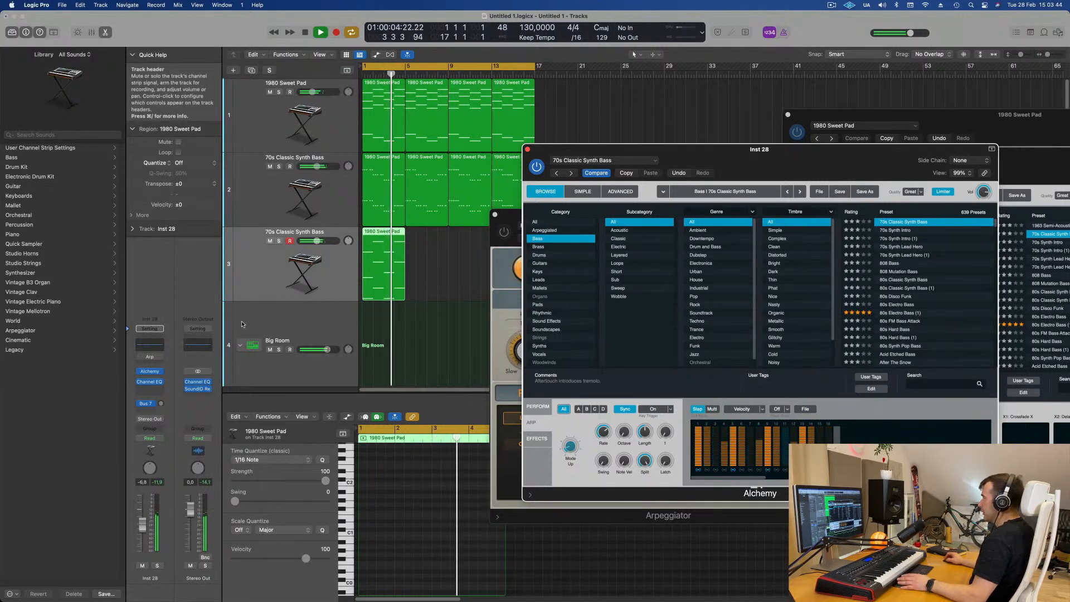
click(124, 559)
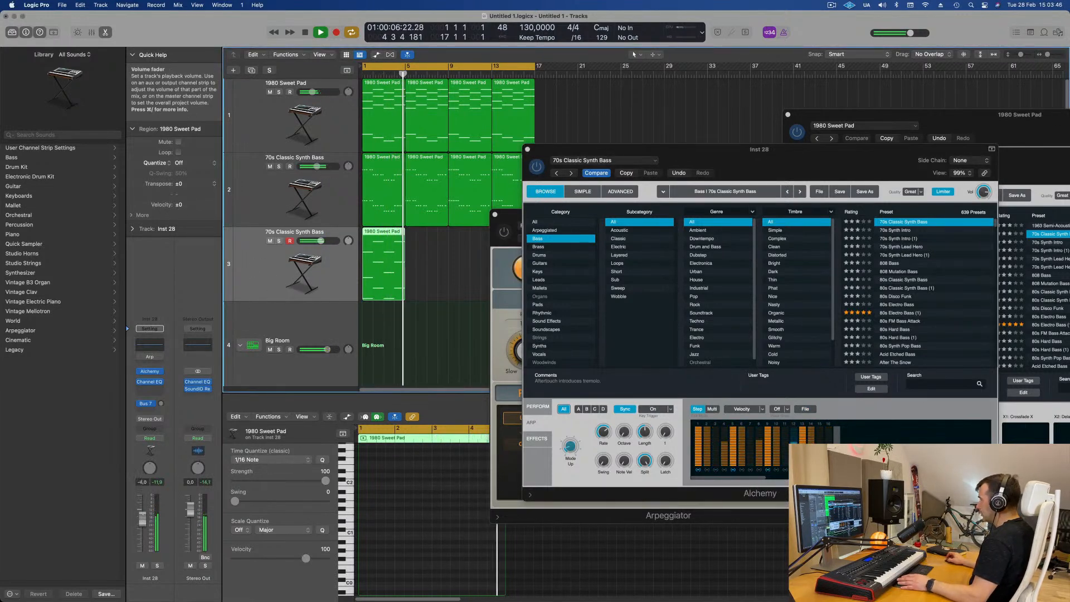
Repeat the region on the duplicated synth track to fill all 16 bars, and select all four regions
key(space)
key(super+r)
key(super+r)
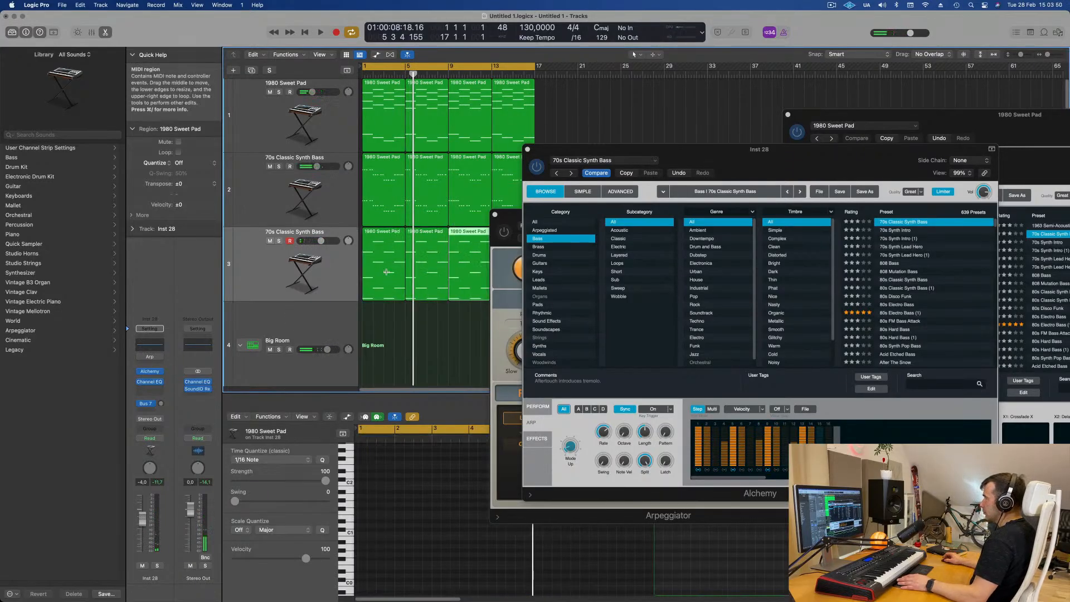
key(space)
click(255, 282)
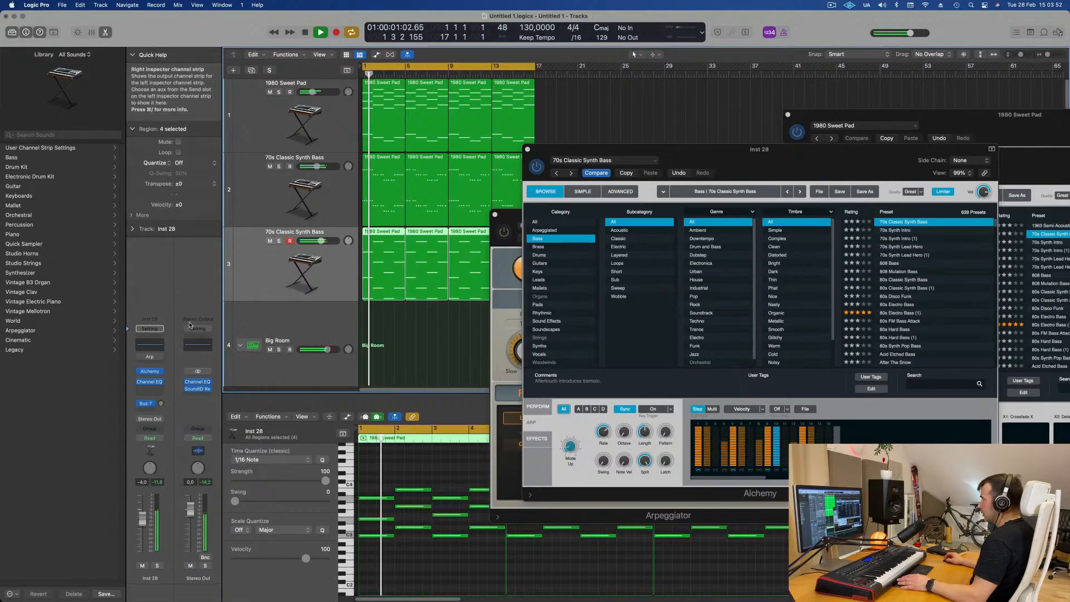
Raise the cutoff of the duplicated track's Alchemy sound to about 32% in its performance controls
click(144, 372)
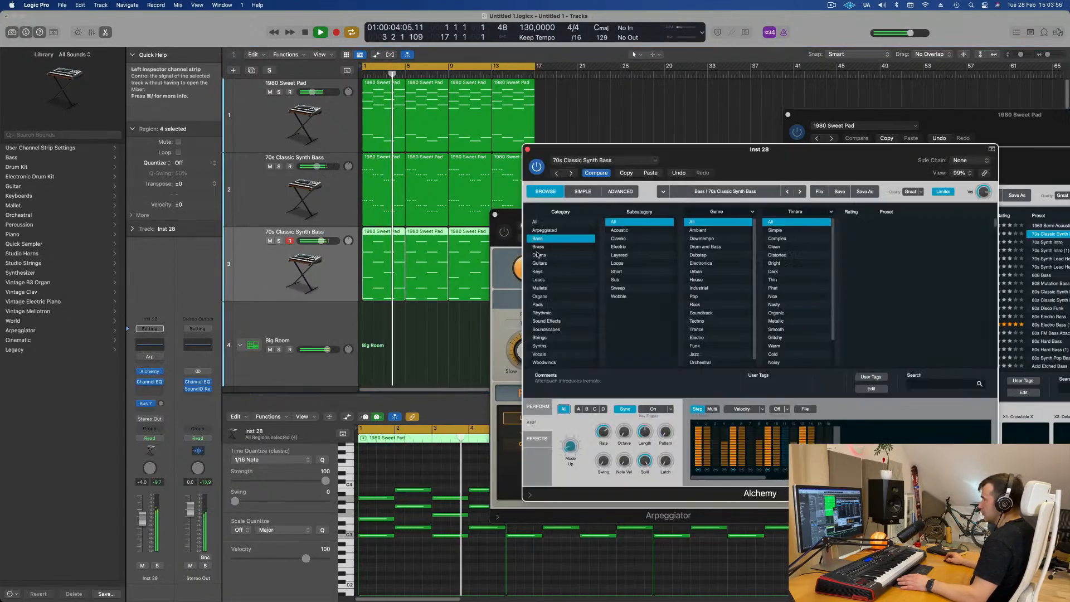
drag(764, 155, 617, 162)
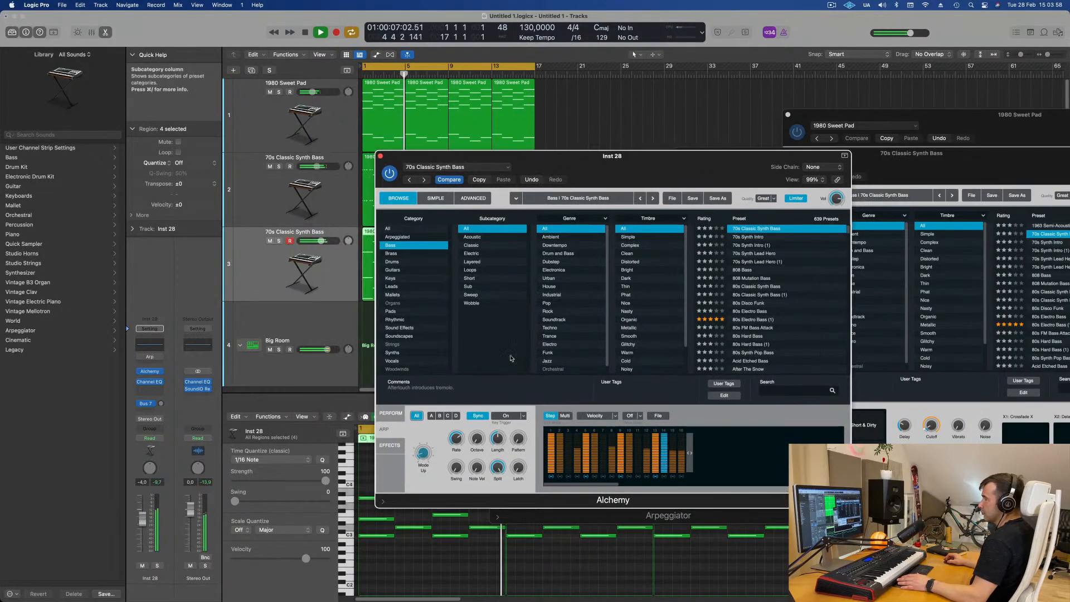
click(391, 413)
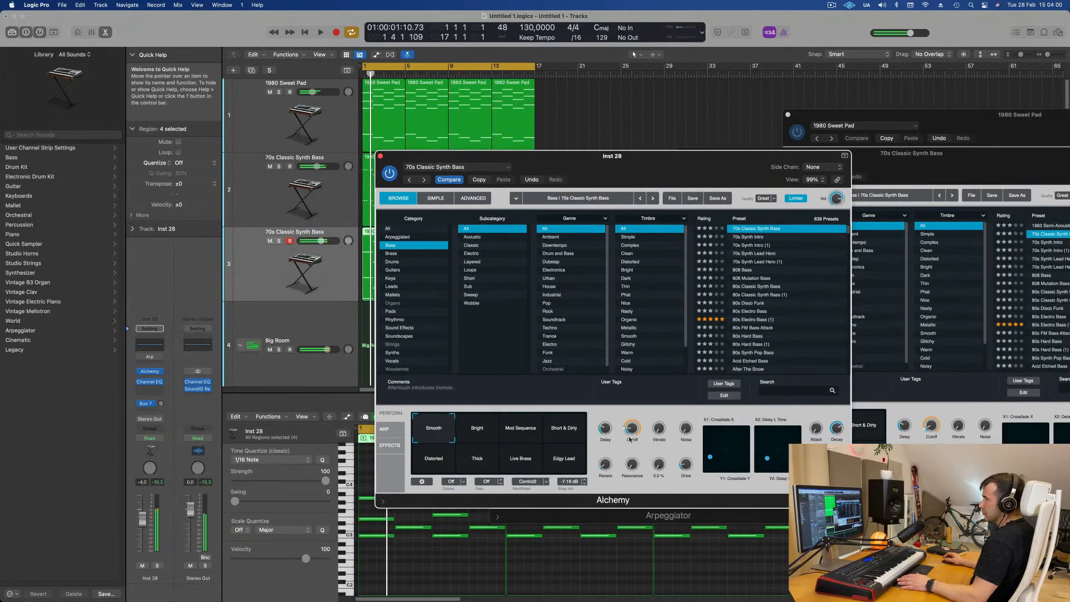
drag(635, 428, 635, 422)
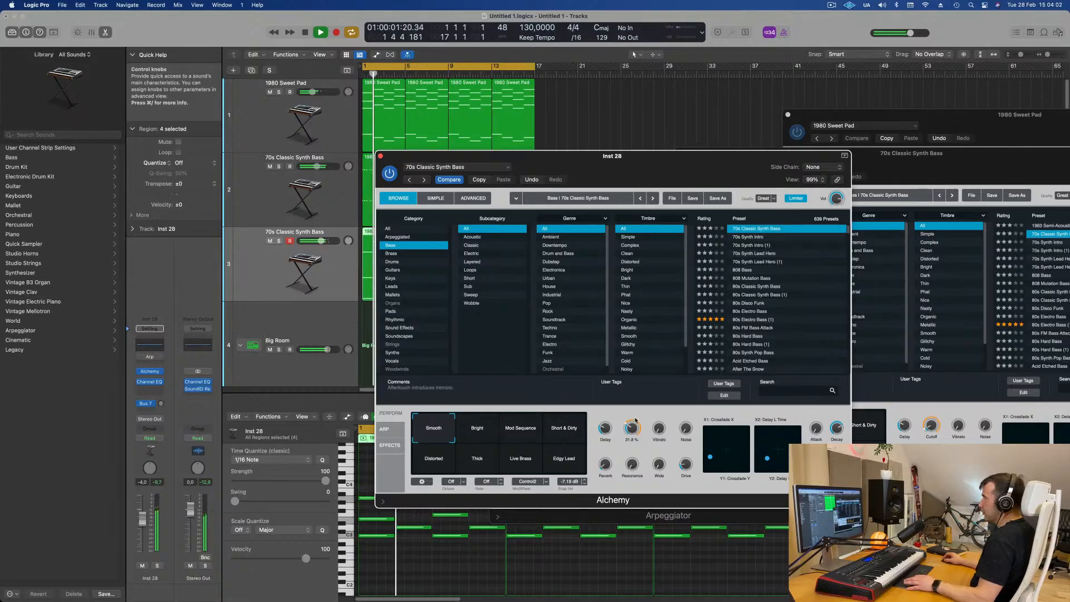
Audition the Short & Dirty, Bright, Distorted, Thick, Live Brass and Edgy Lead snapshots in Alchemy, and return to Smooth
click(563, 432)
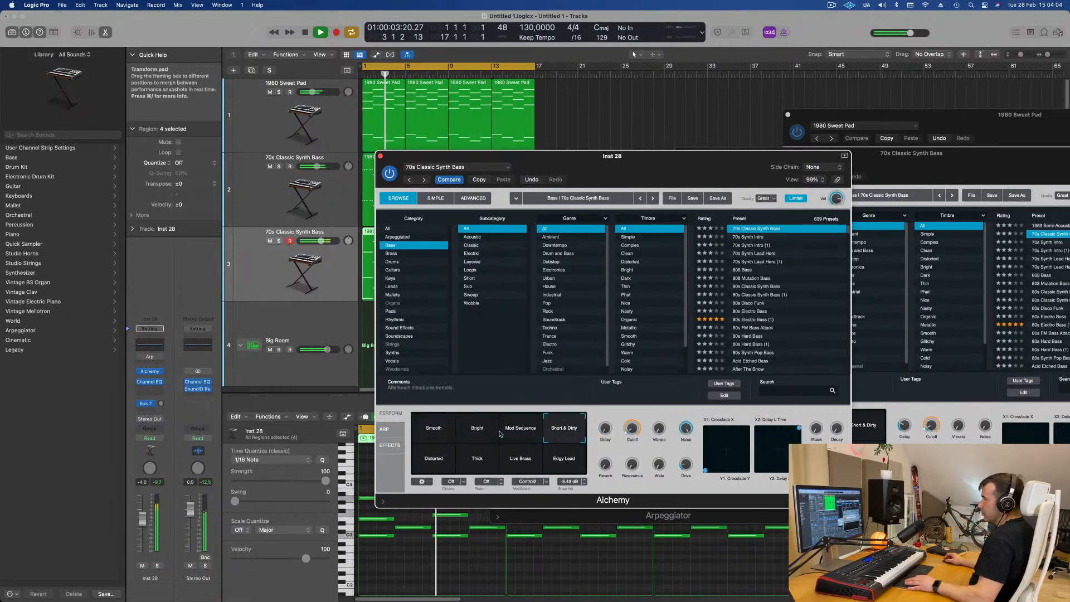
click(473, 438)
click(451, 462)
click(471, 461)
click(520, 460)
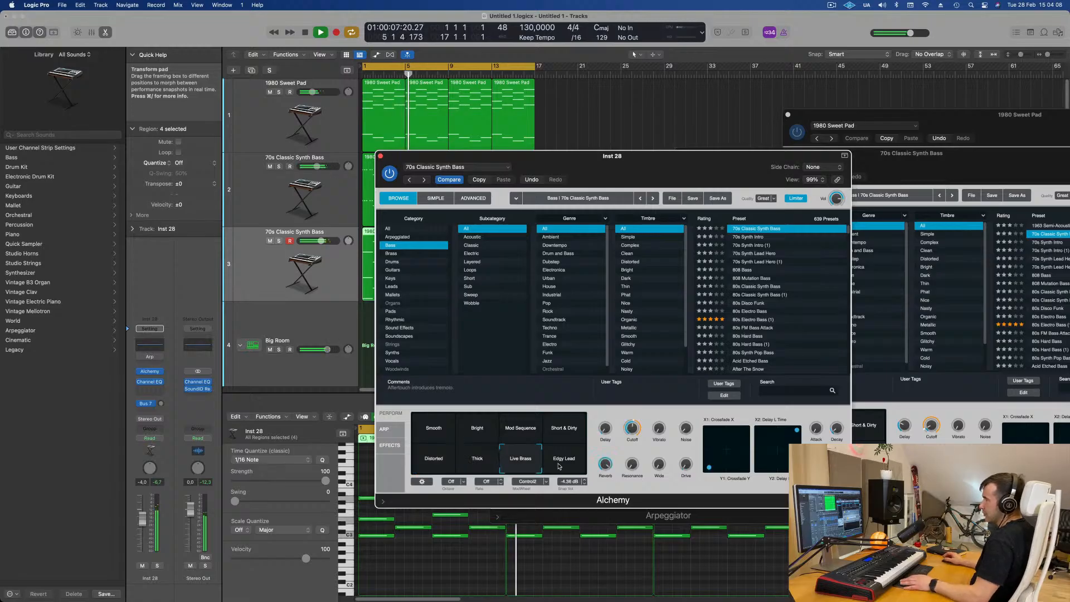
click(560, 466)
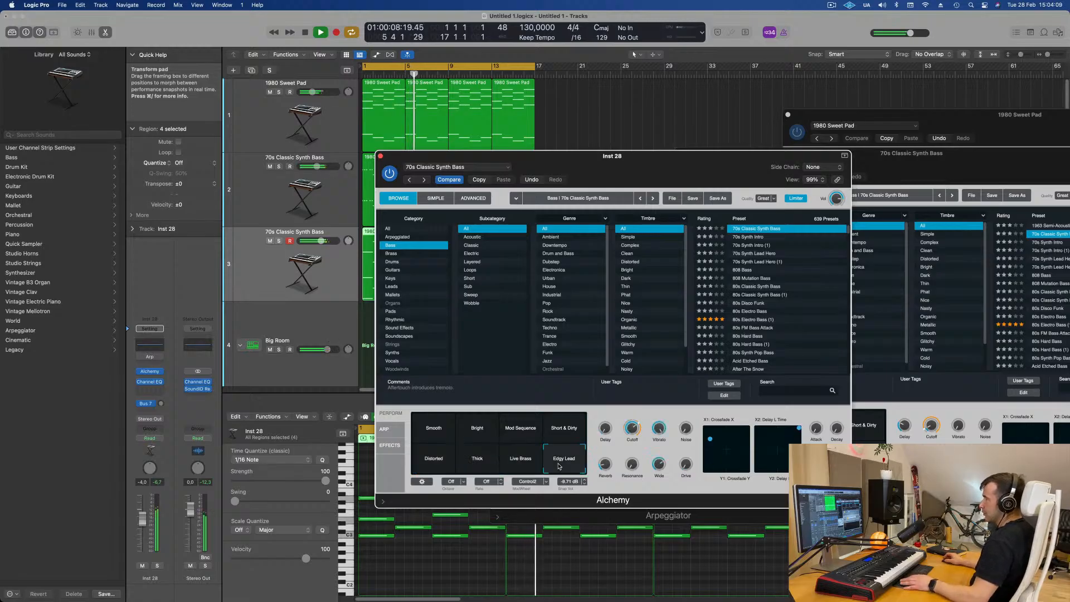
click(434, 430)
Load the Rolling Groove preset in Alchemy's arpeggiator and lower the velocity of its first step
key(Return)
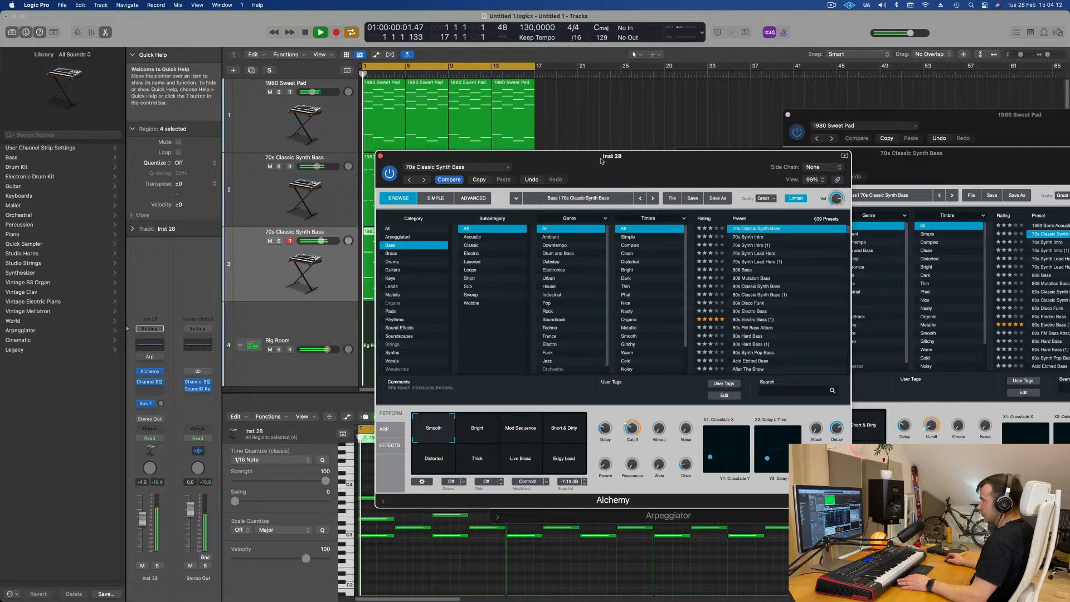
drag(600, 161, 640, 137)
click(425, 404)
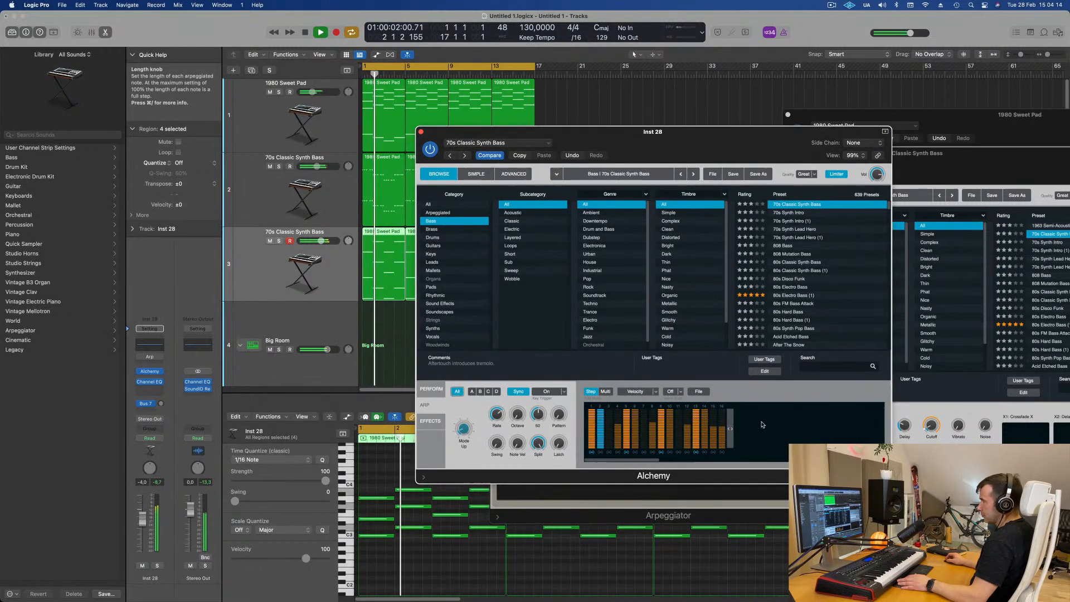
click(698, 391)
mouse_move(712, 407)
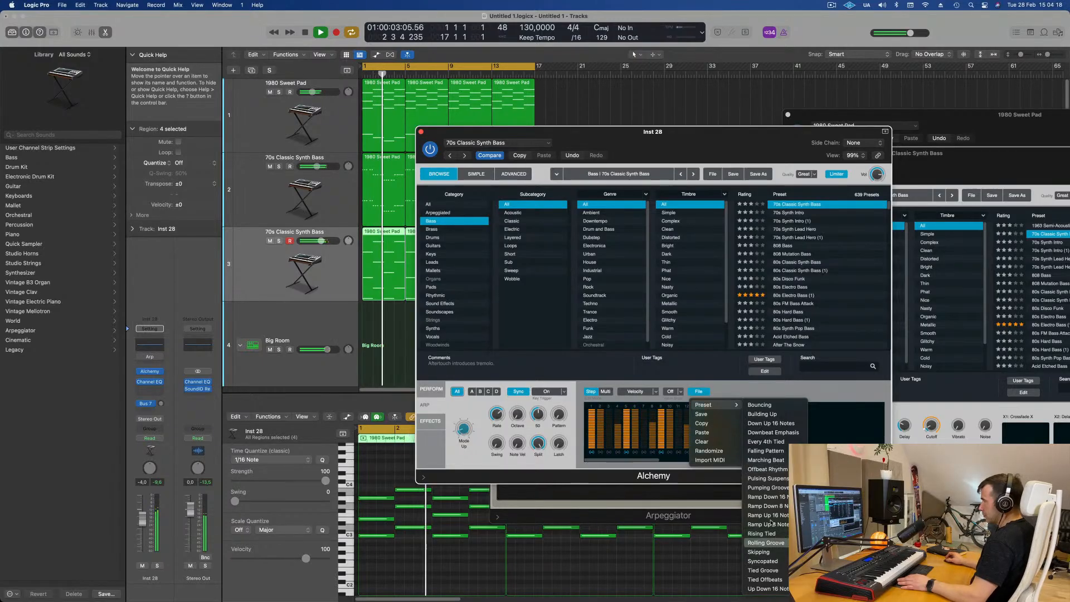
click(775, 540)
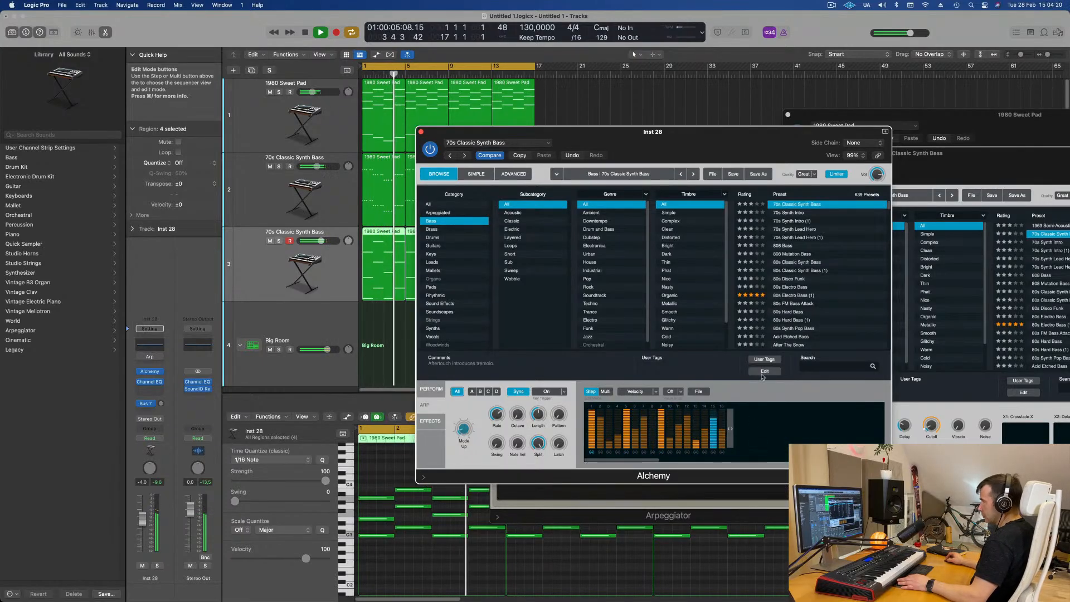
drag(686, 135, 835, 103)
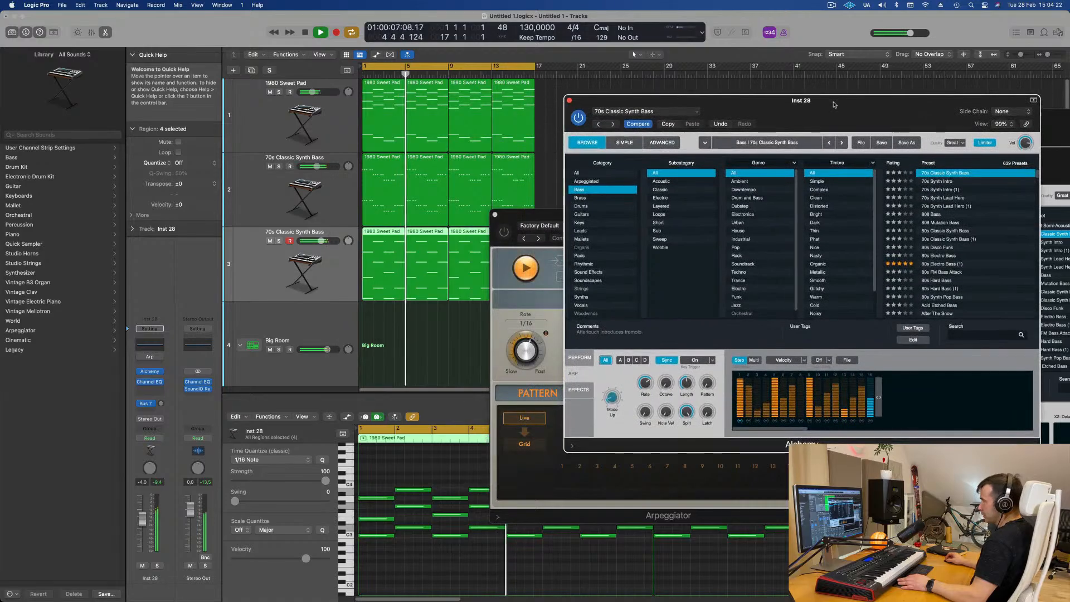
drag(739, 382, 740, 411)
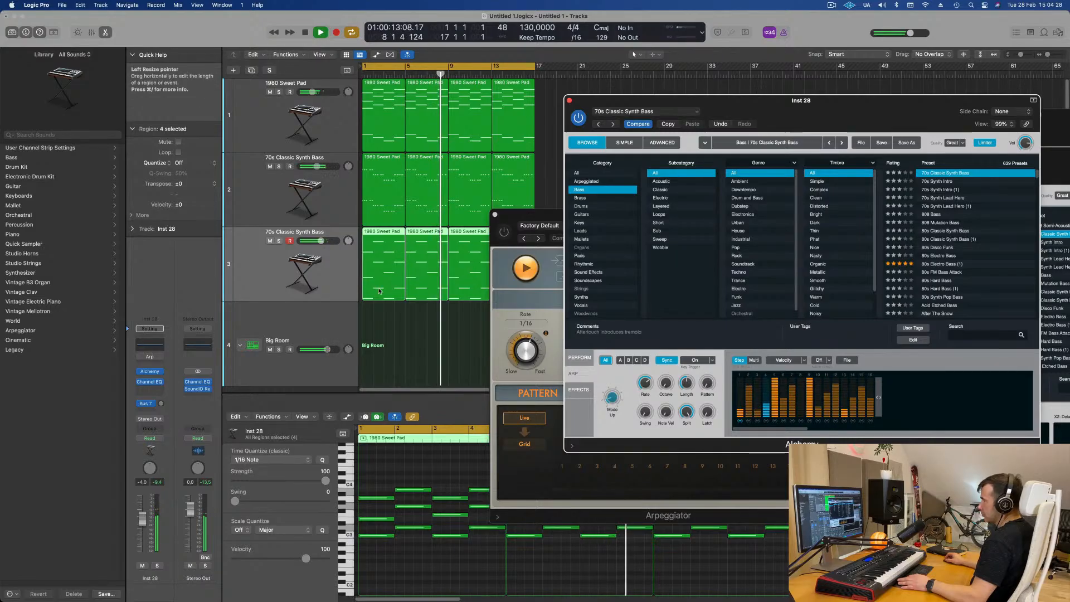
Show the mixer and copy the pad channel's compressor to the Inst 28 channel
click(255, 273)
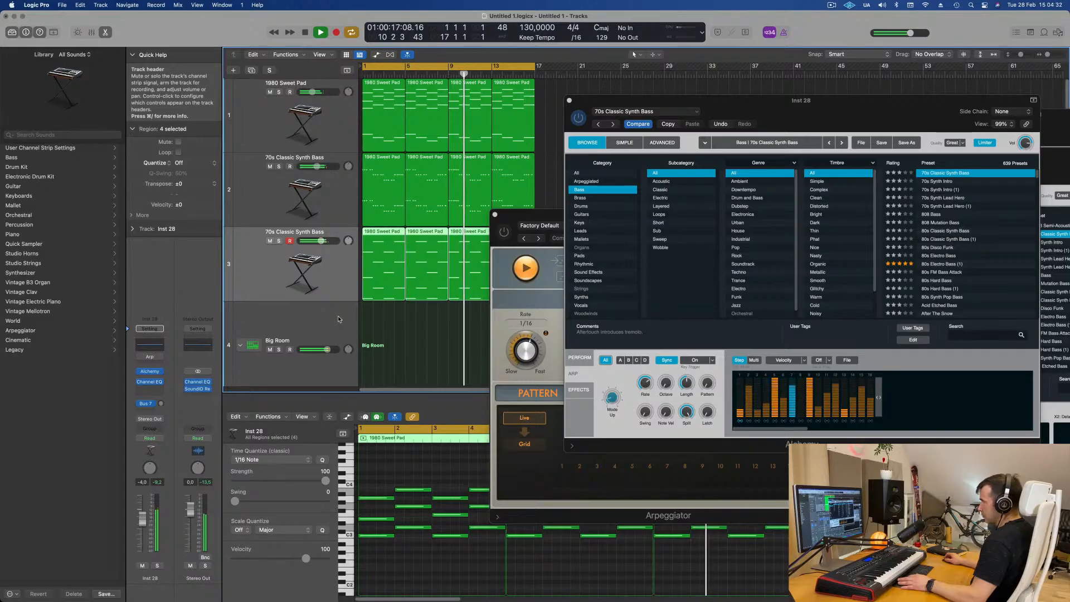
key(x)
drag(564, 219, 739, 232)
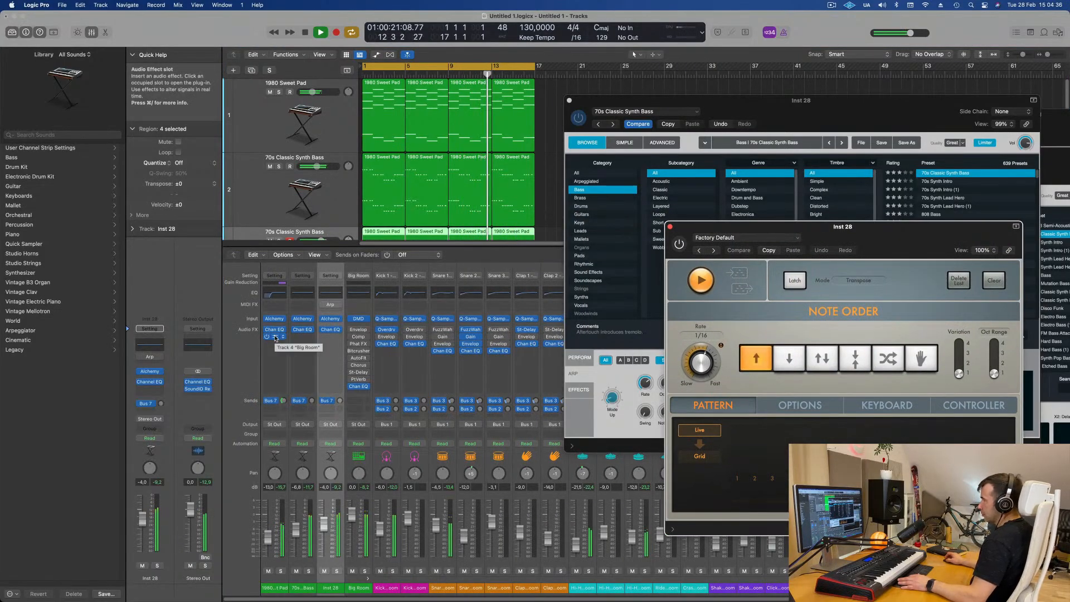
drag(333, 340, 333, 338)
scroll(350, 205, down, 2)
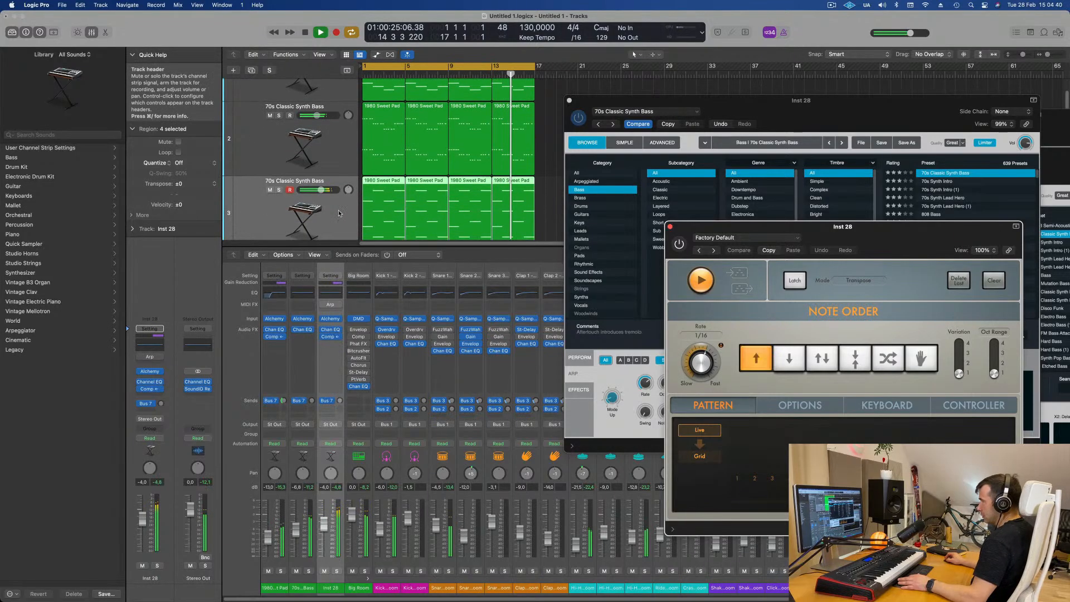
Set the octave of Alchemy's arpeggiator to 2 and adjust its pattern control
drag(724, 101, 500, 181)
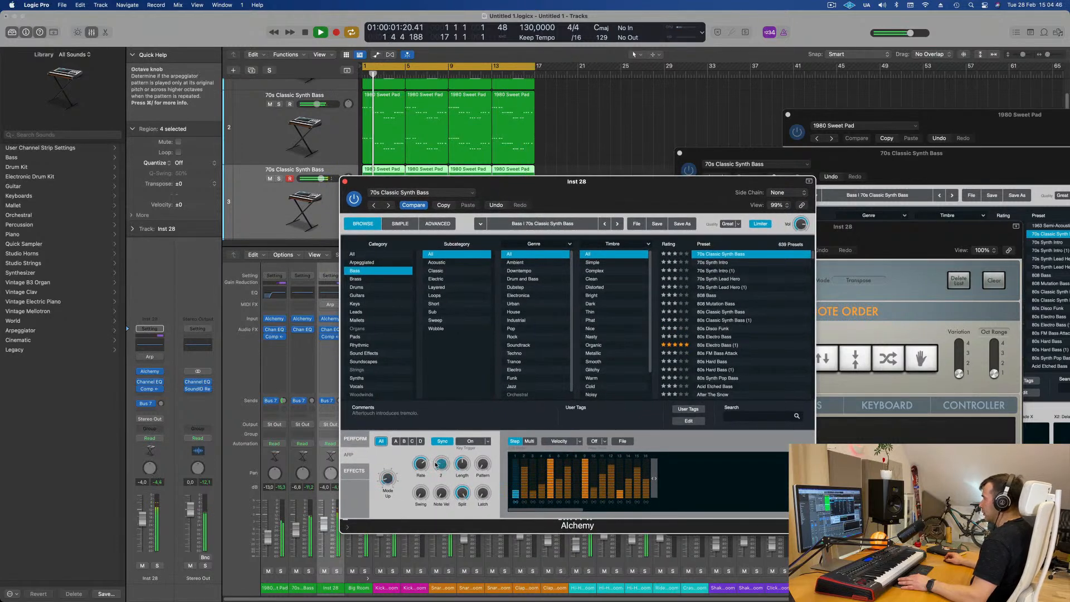
drag(512, 181, 594, 100)
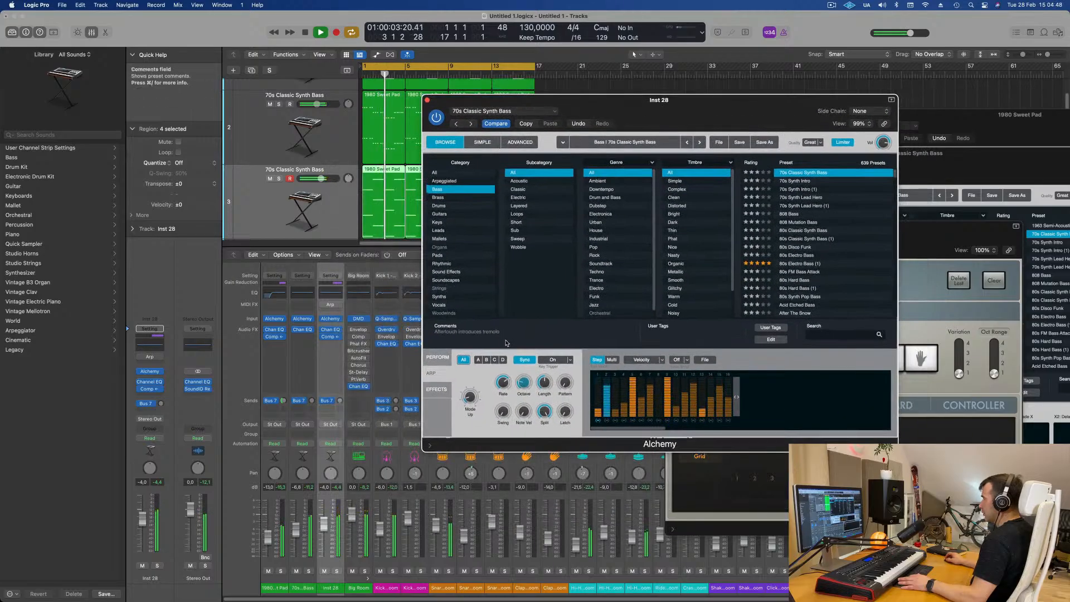
drag(565, 383, 566, 391)
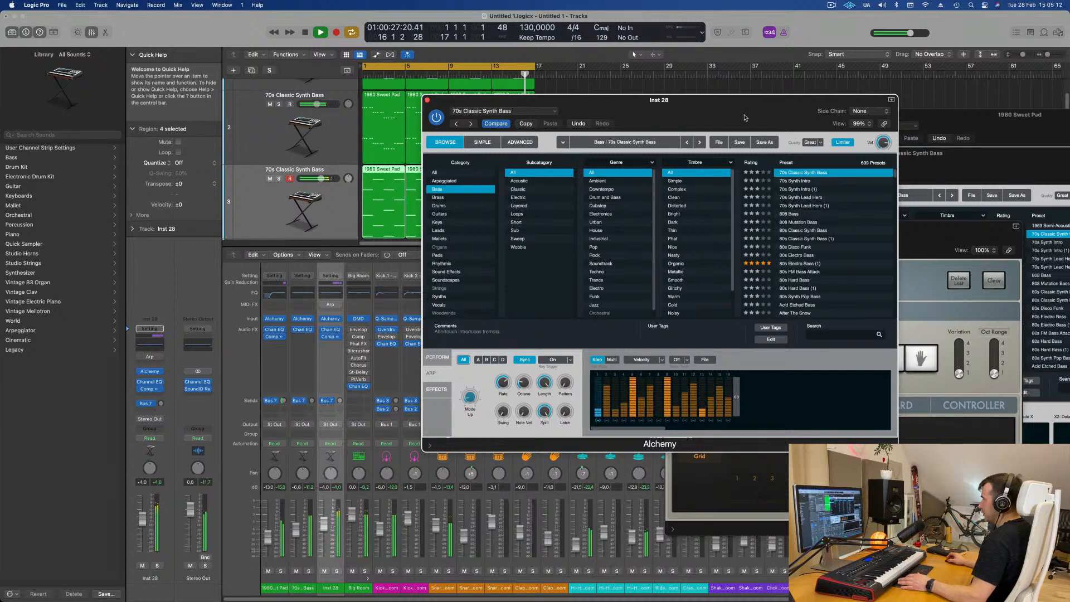
Switch the step sequencer of Alchemy's arpeggiator to the Multi view to examine its step parameters
drag(741, 114, 759, 74)
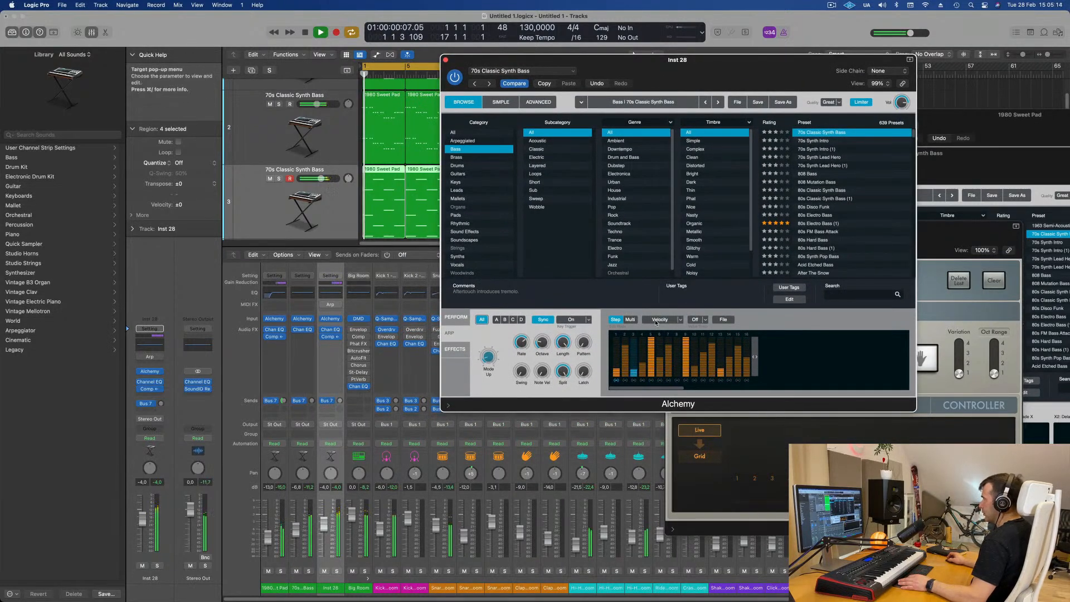
click(630, 320)
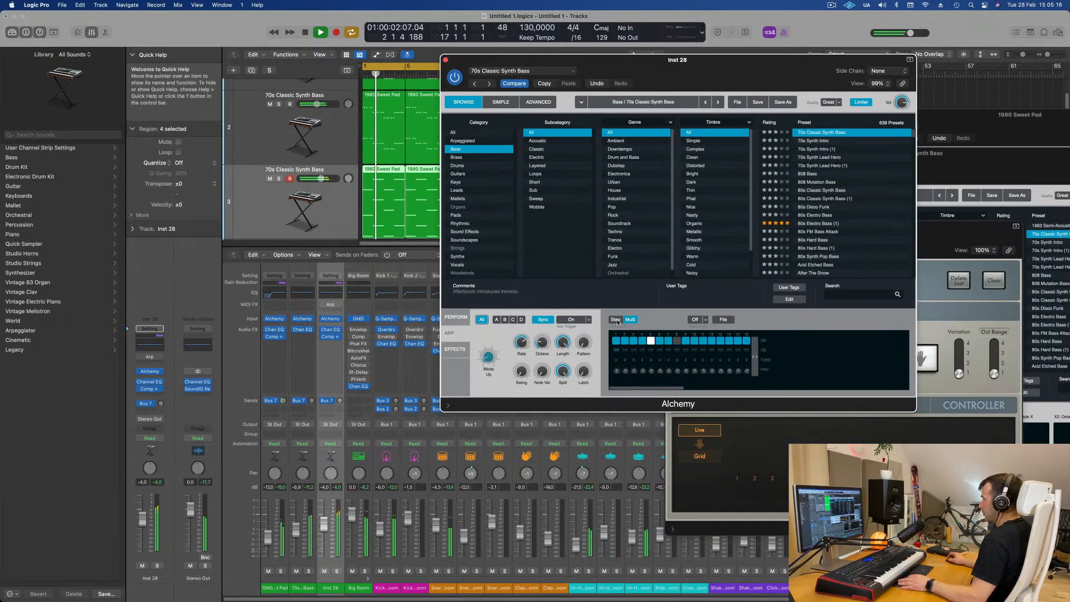
Return Alchemy's arpeggiator sequencer to the Step view and audition the Tied and Up Down velocity presets
click(615, 319)
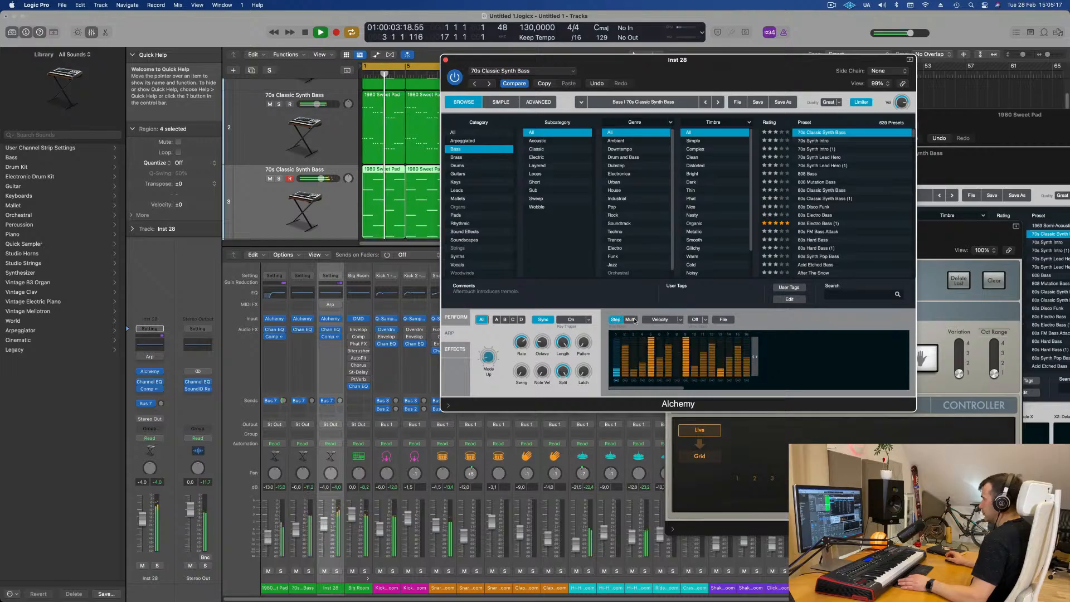
click(723, 319)
mouse_move(745, 336)
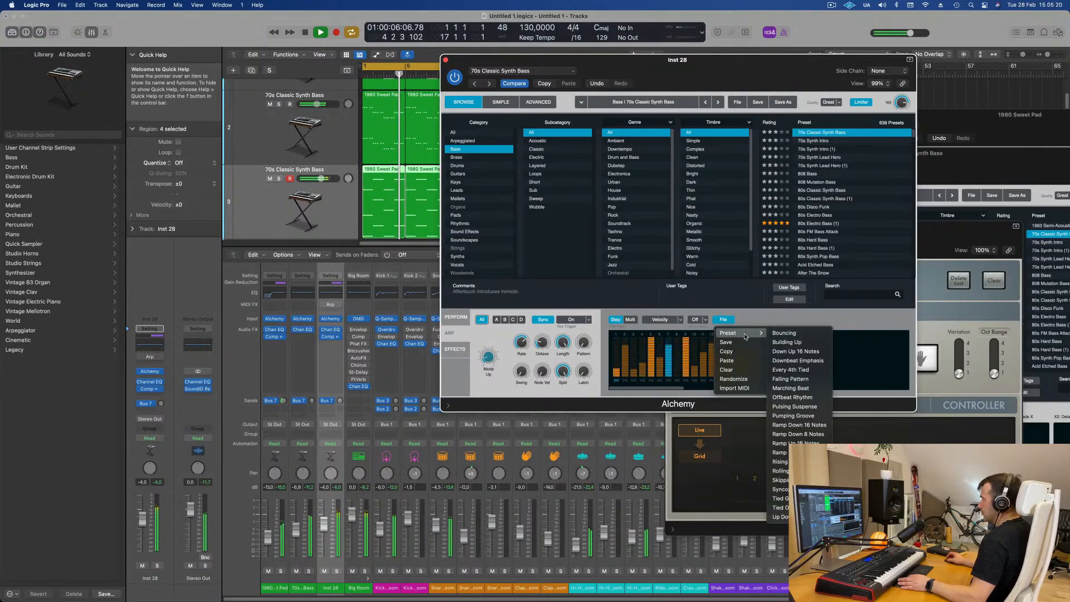
click(779, 498)
click(722, 319)
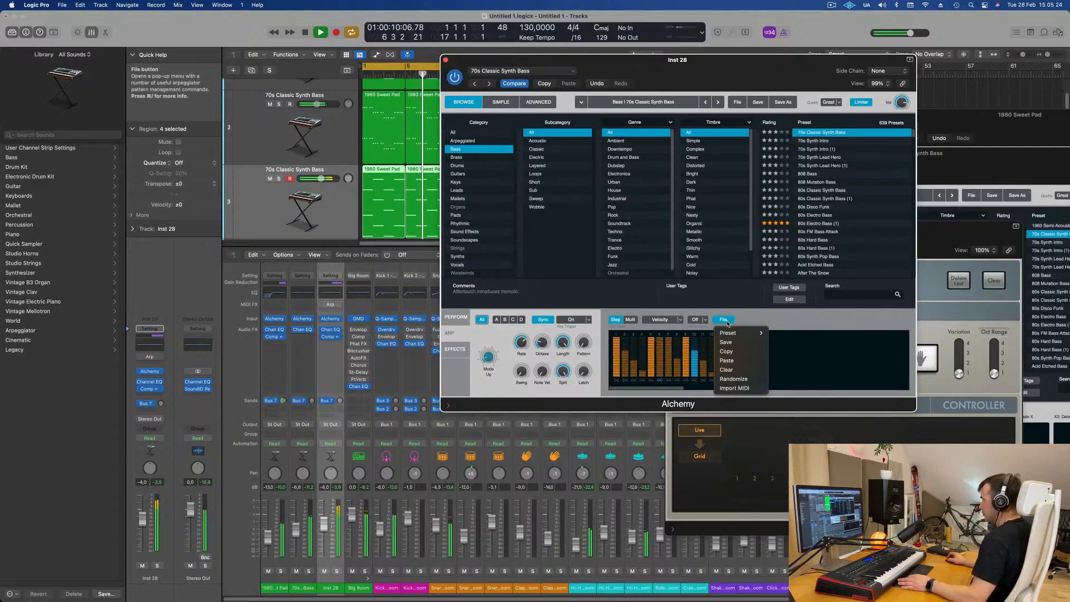
mouse_move(730, 332)
click(780, 517)
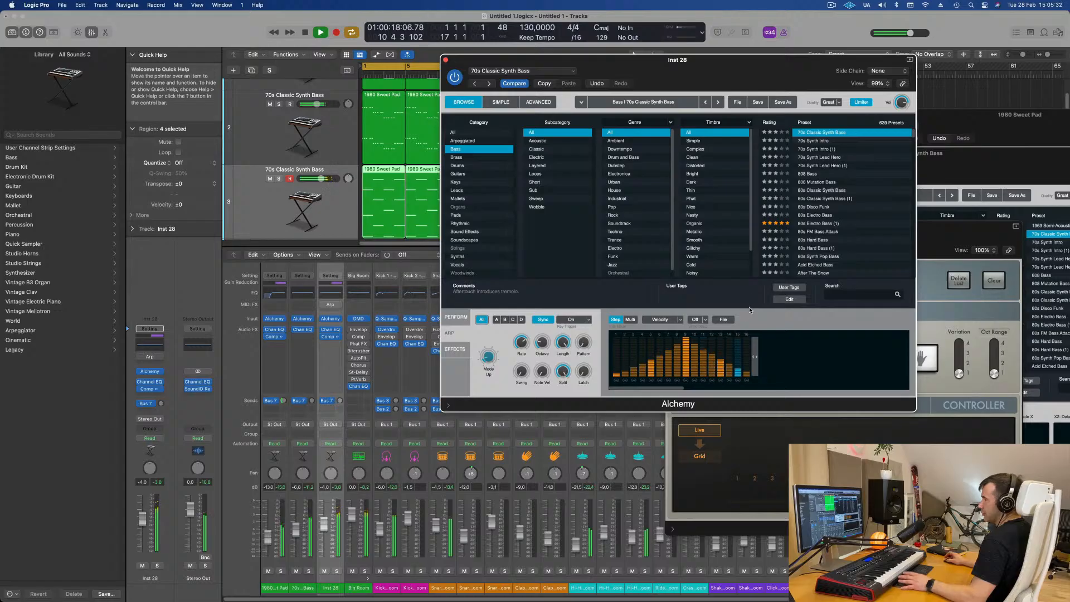
Audition the Rising, Syncopated and Ramp Down 16 Notes presets in Alchemy's arpeggiator sequencer
click(726, 321)
mouse_move(741, 333)
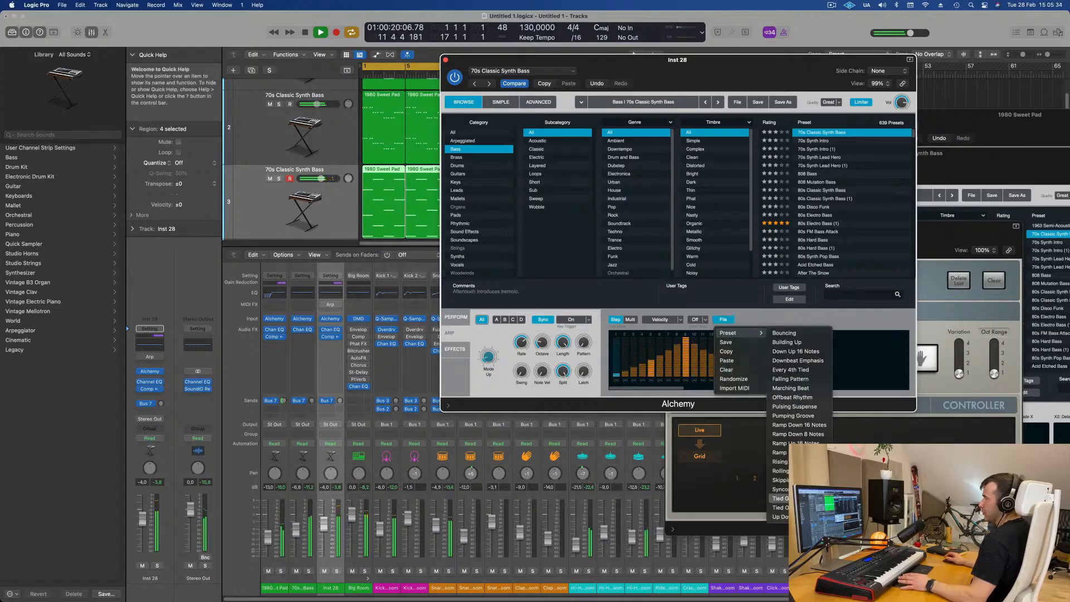
click(780, 462)
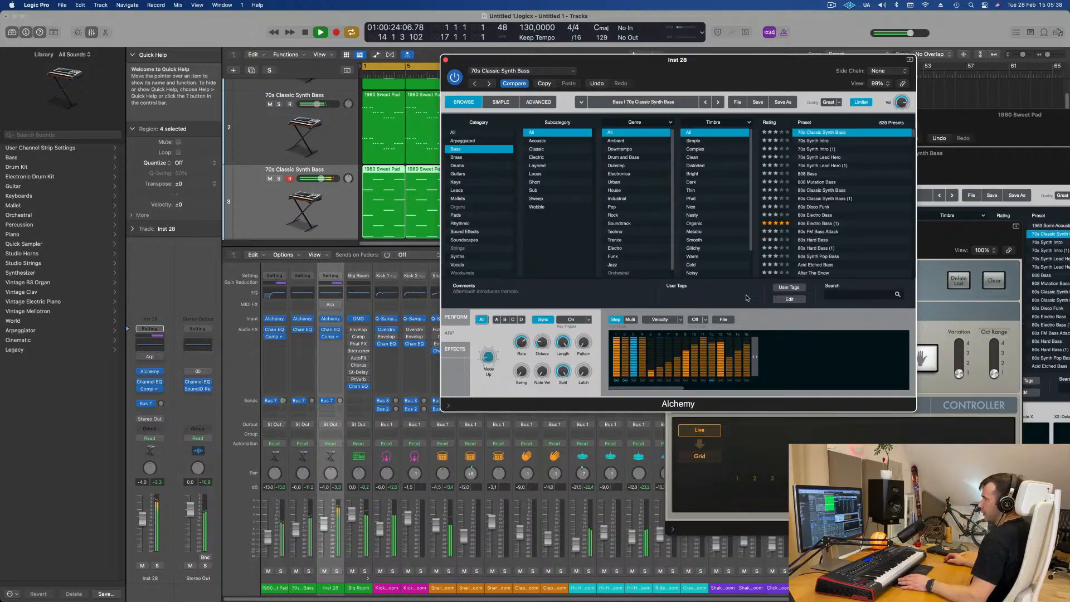
click(722, 320)
mouse_move(737, 333)
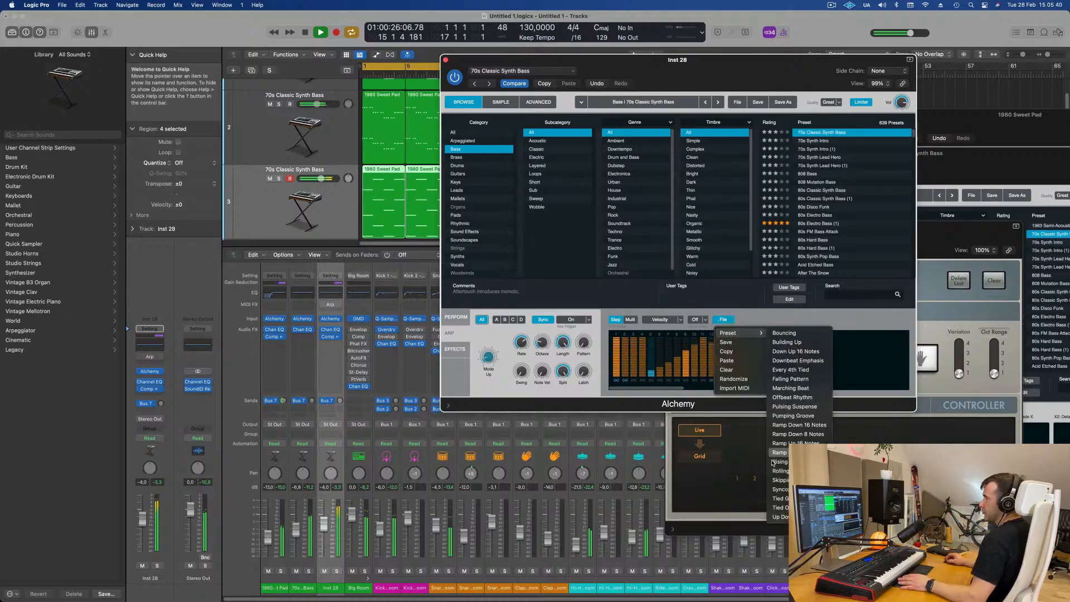
click(778, 489)
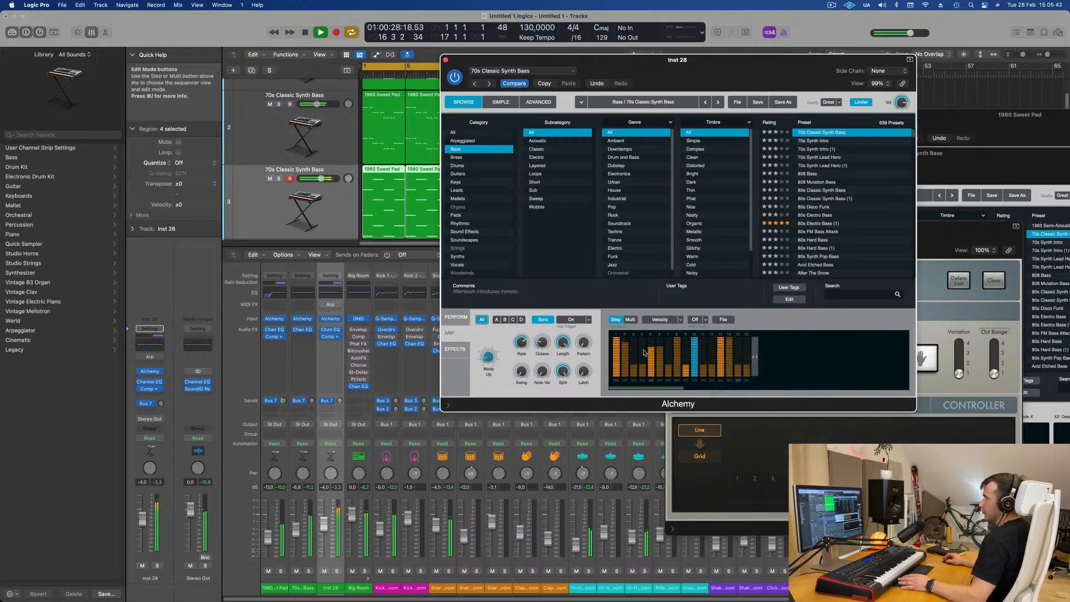
click(723, 320)
mouse_move(737, 333)
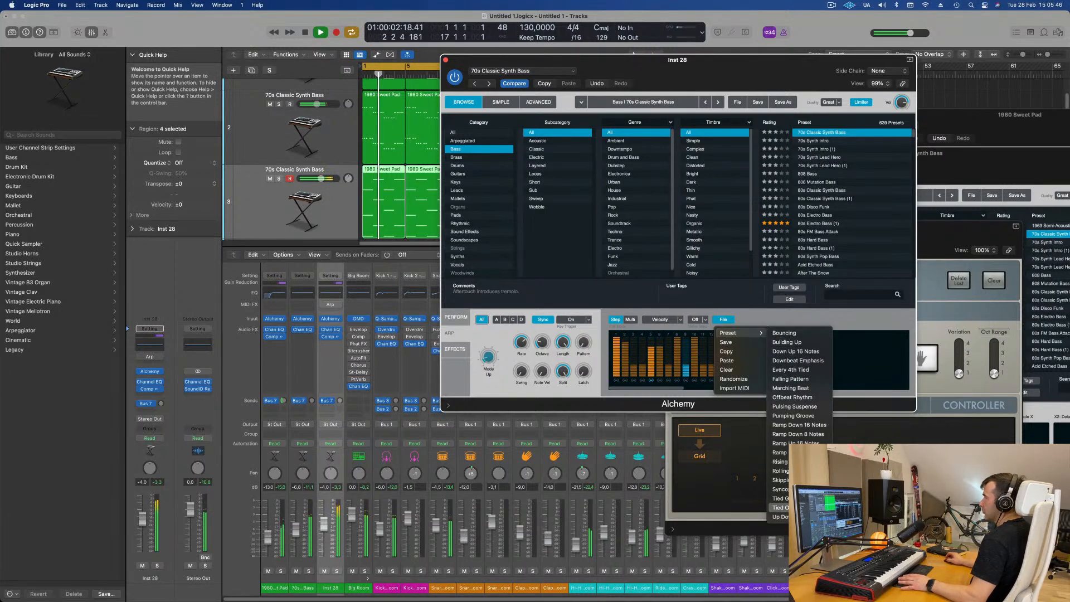
click(811, 426)
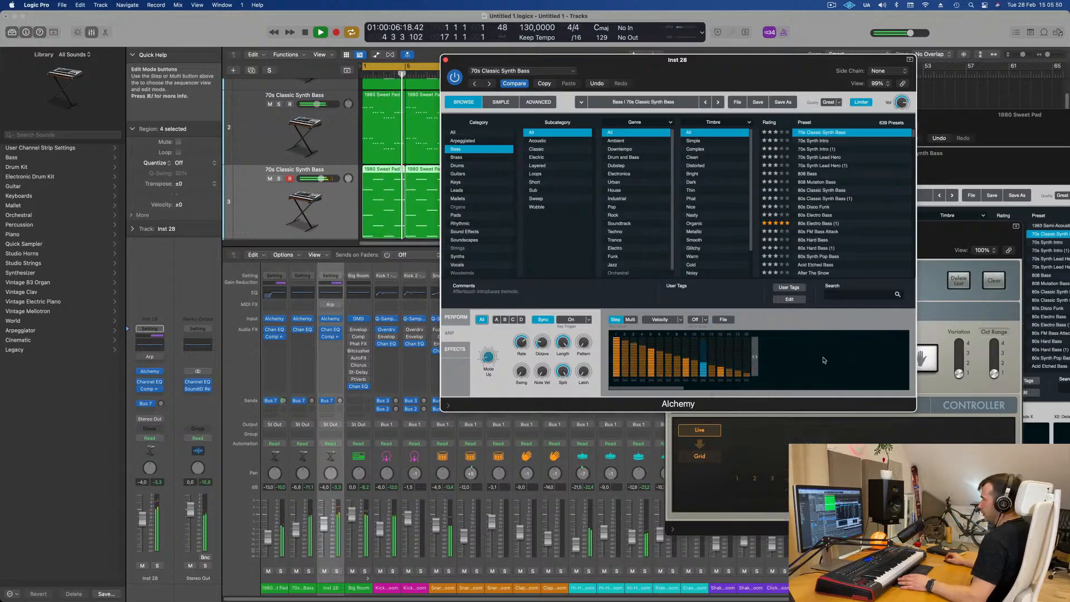
Load the Downbeat Emphasis preset into the velocity pattern of Alchemy's arpeggiator
click(723, 319)
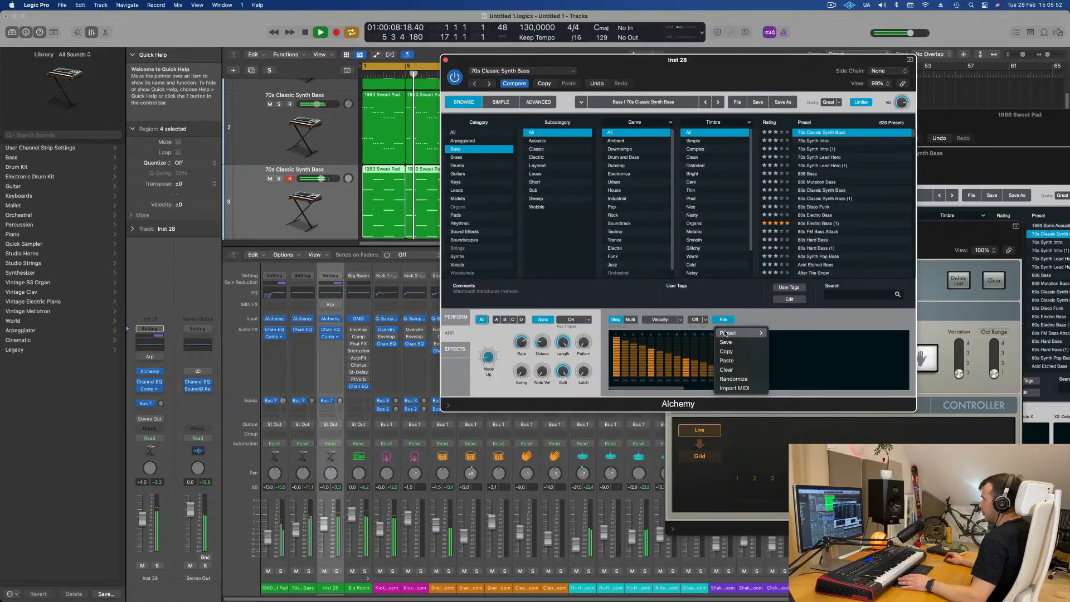
mouse_move(738, 333)
click(806, 360)
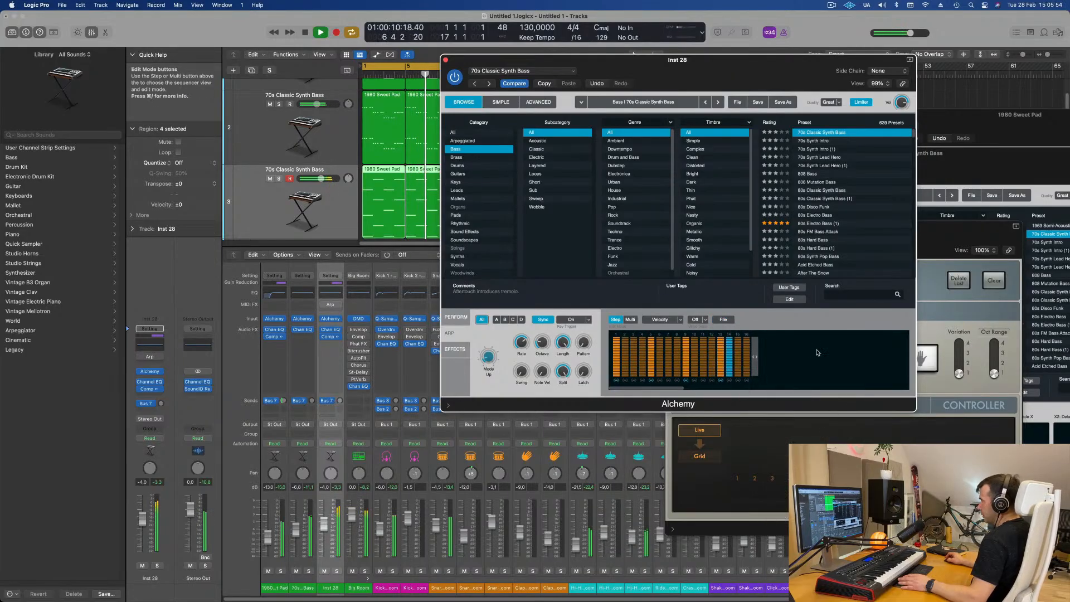
Turn off Alchemy's arpeggiator mode and enable the Arpeggiator MIDI effect on the Inst 28 channel instead
click(723, 319)
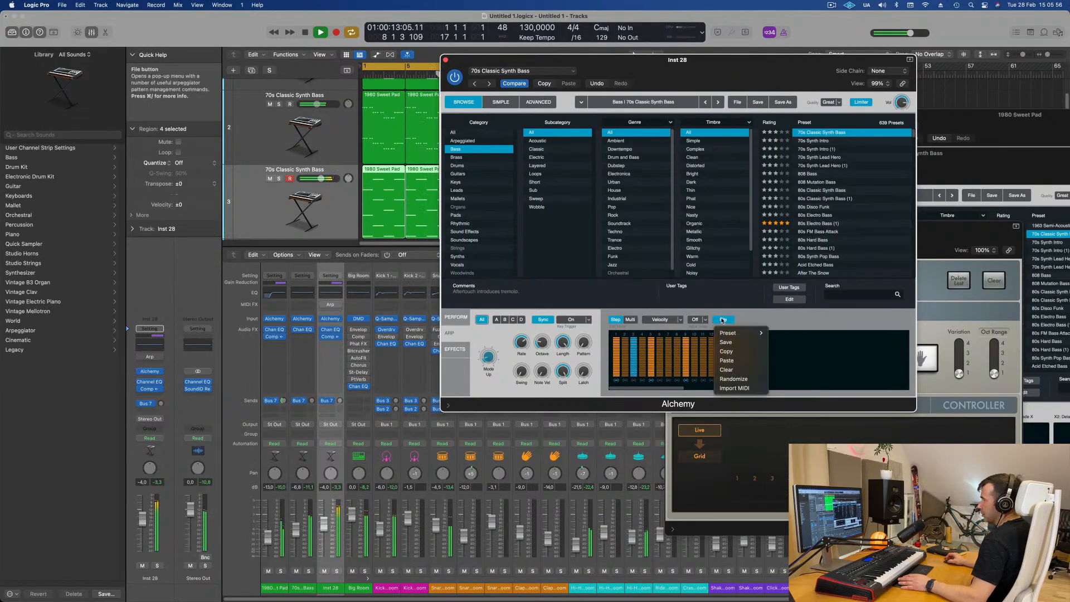
click(489, 357)
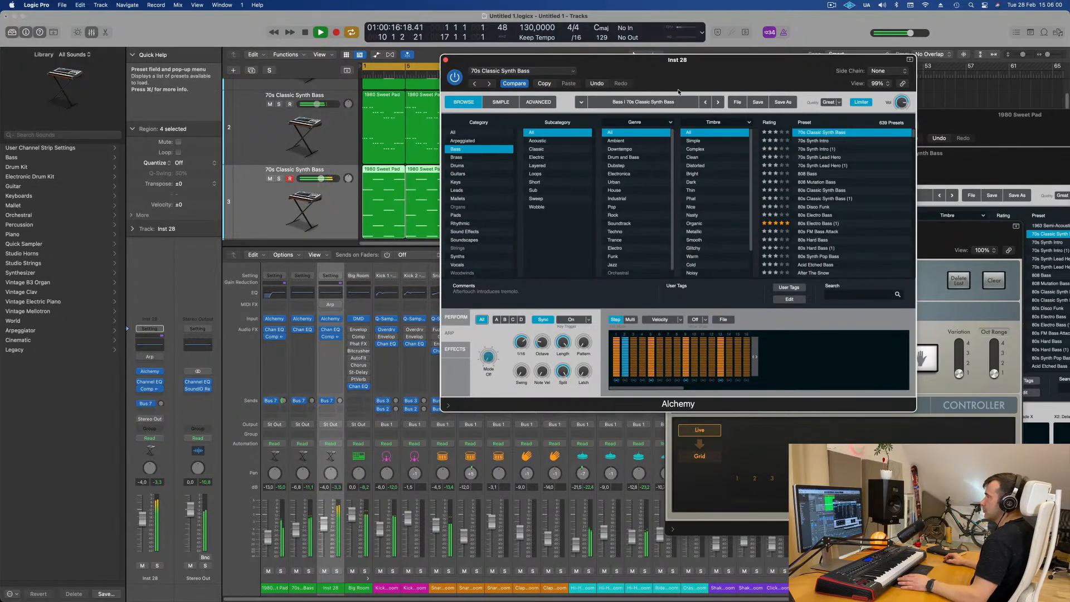
drag(549, 60, 626, 50)
key(space)
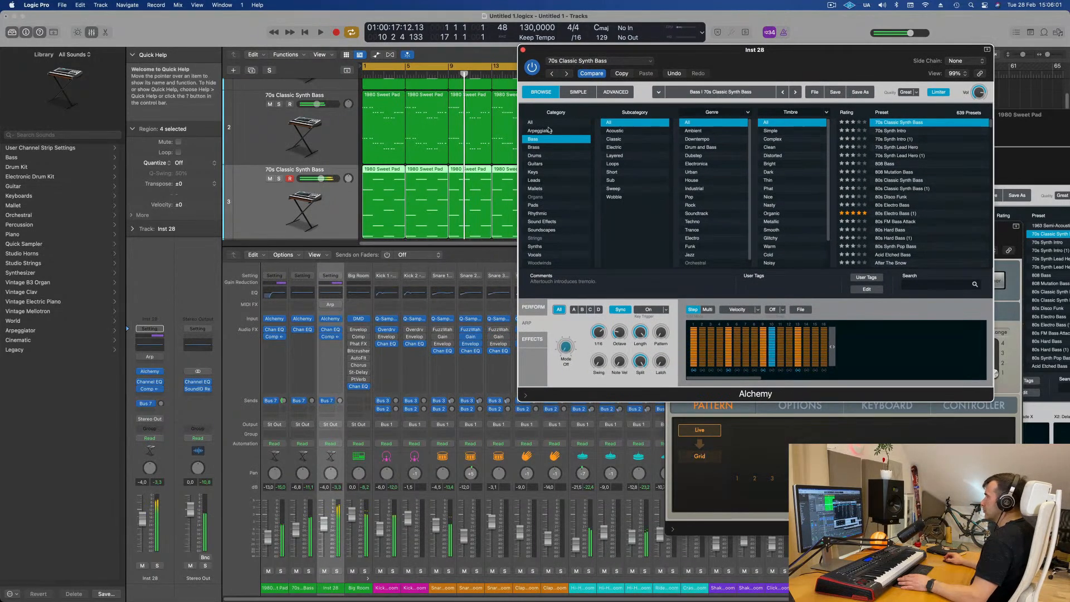
click(139, 357)
key(space)
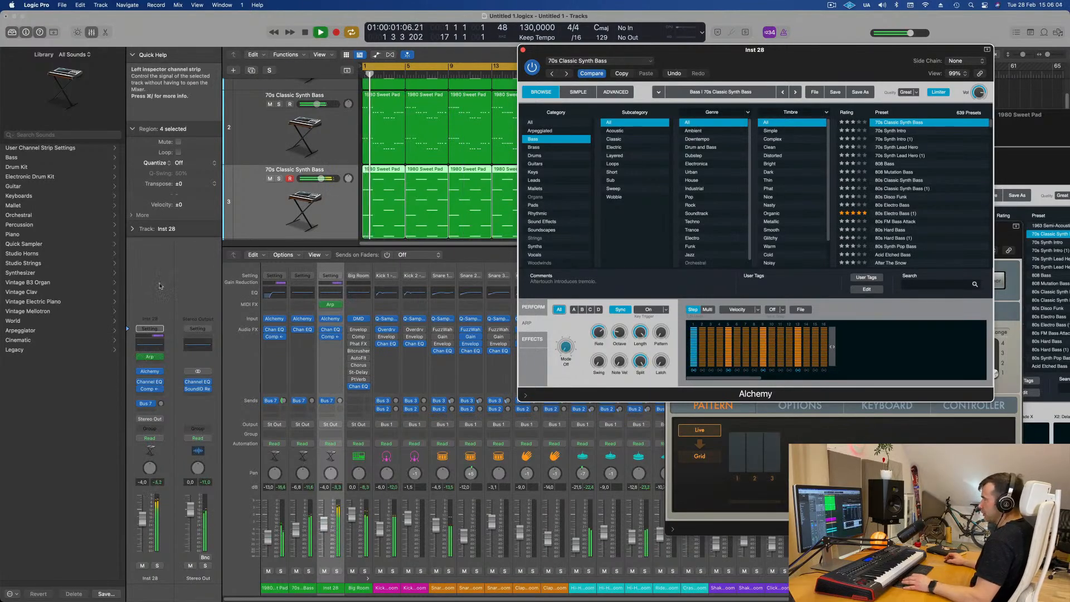
Lower the Inst 28 channel's volume to -12.4 dB and close the Arpeggiator effect's window
key(space)
key(space)
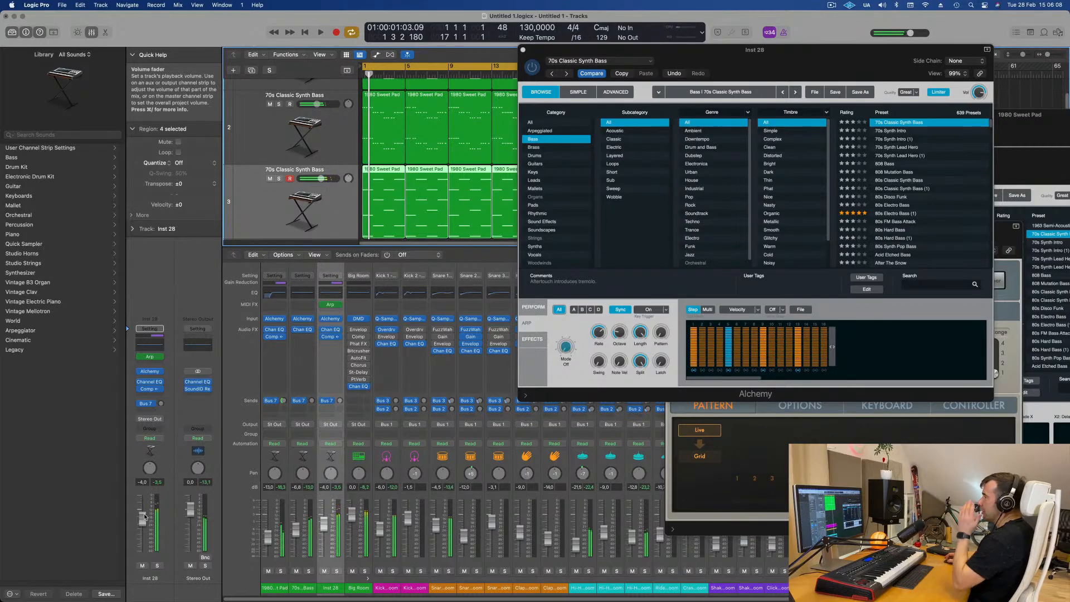
key(space)
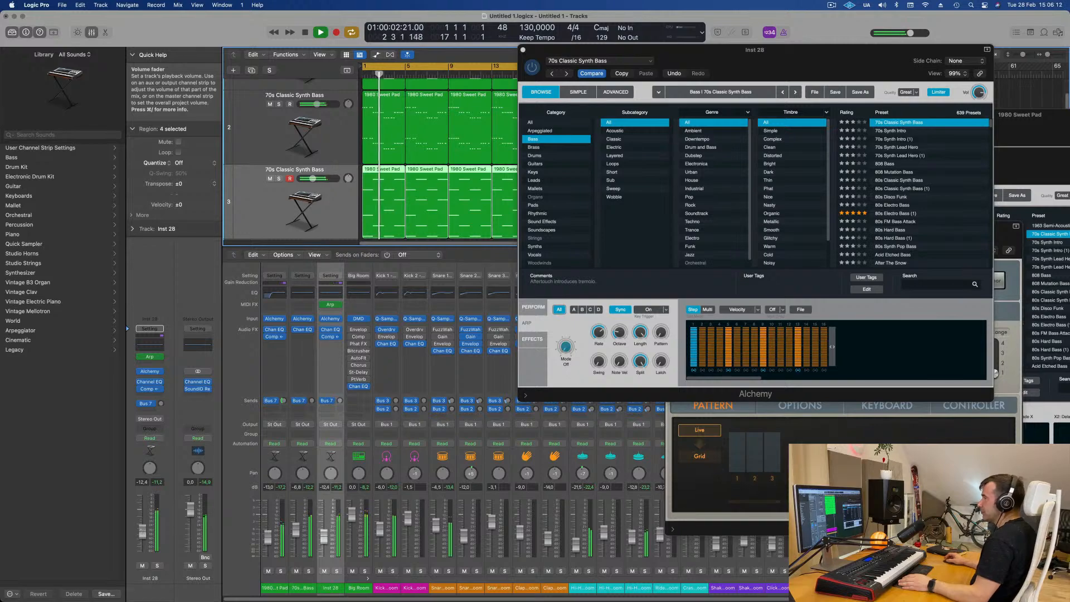
click(150, 357)
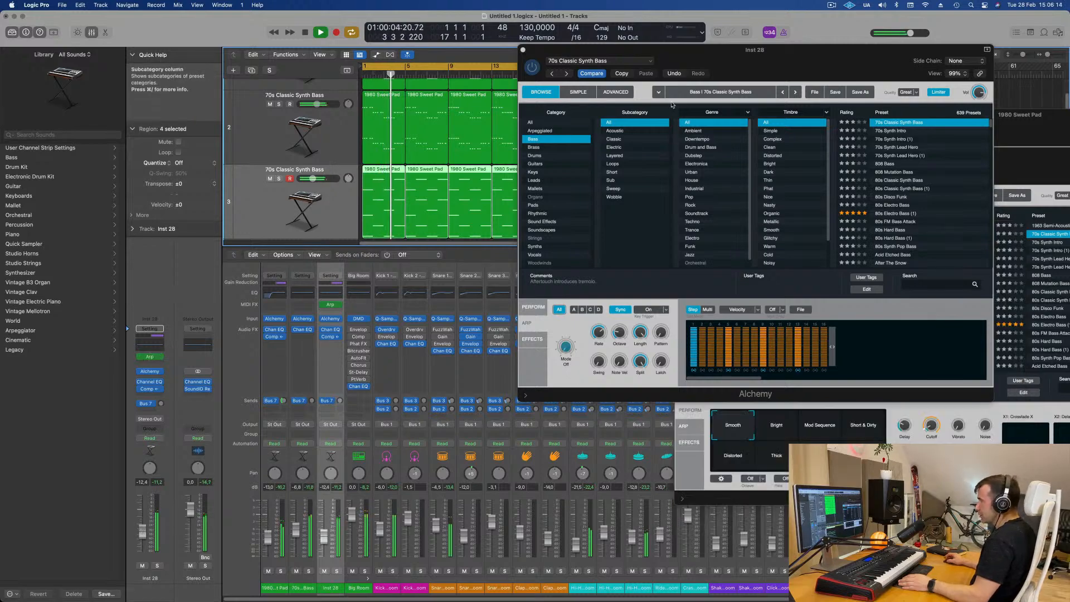
Show Alchemy's performance controls and adjust the Cutoff of the 70s Classic Synth Bass during playback
drag(846, 58, 799, 128)
click(552, 378)
key(space)
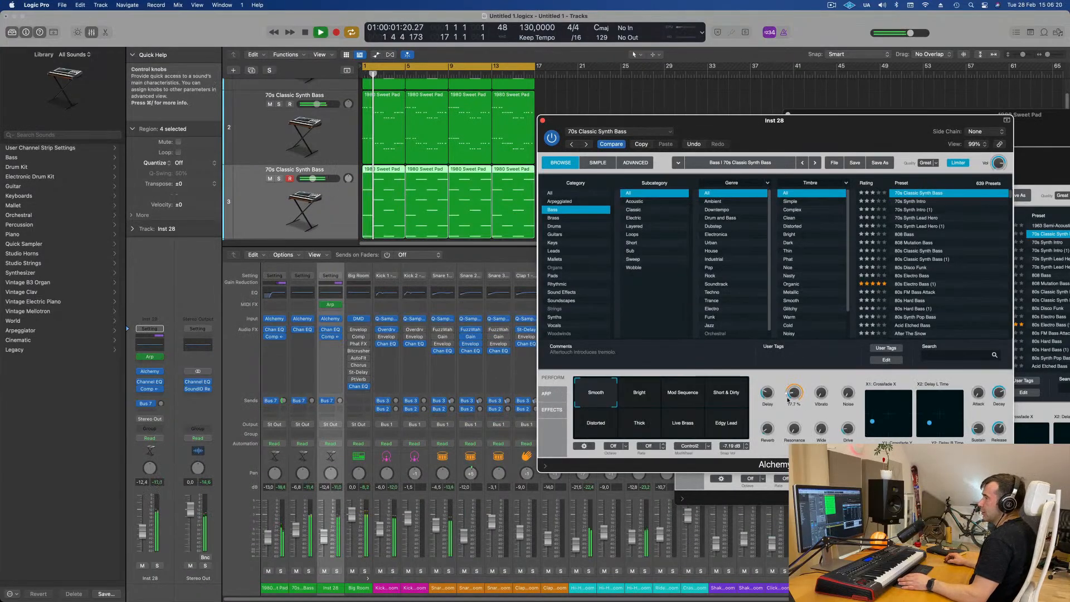
drag(880, 134, 838, 127)
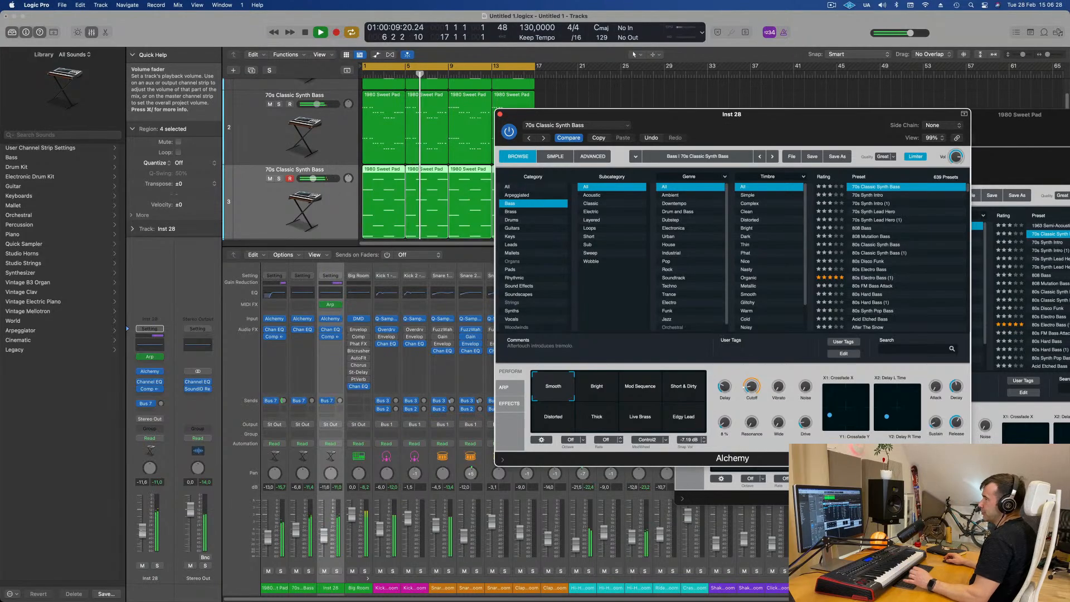
Raise the Inst 28 channel's volume to -9.2 dB and close its Alchemy window
click(143, 528)
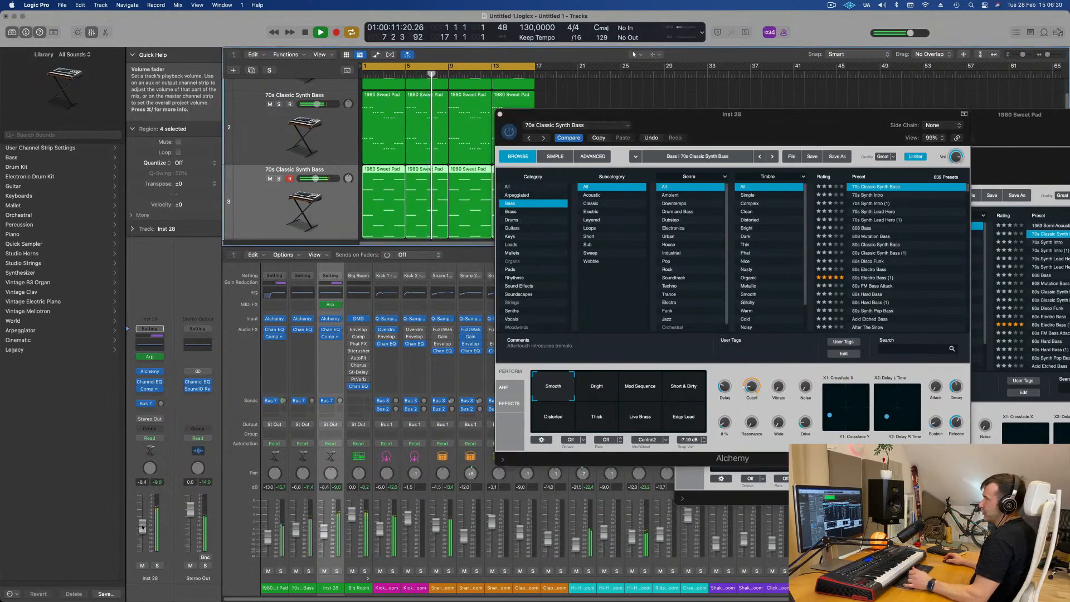
drag(497, 113, 442, 131)
click(445, 132)
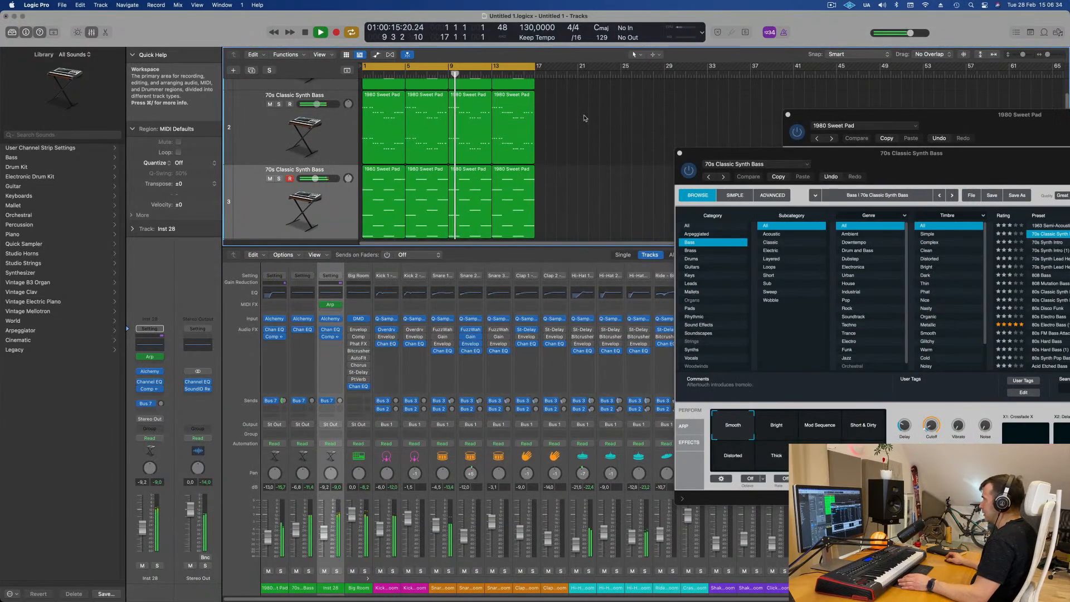
Hide the mixer and duplicate the third track, the arpeggiated 70s Classic Synth Bass, with its channel settings
key(x)
click(261, 213)
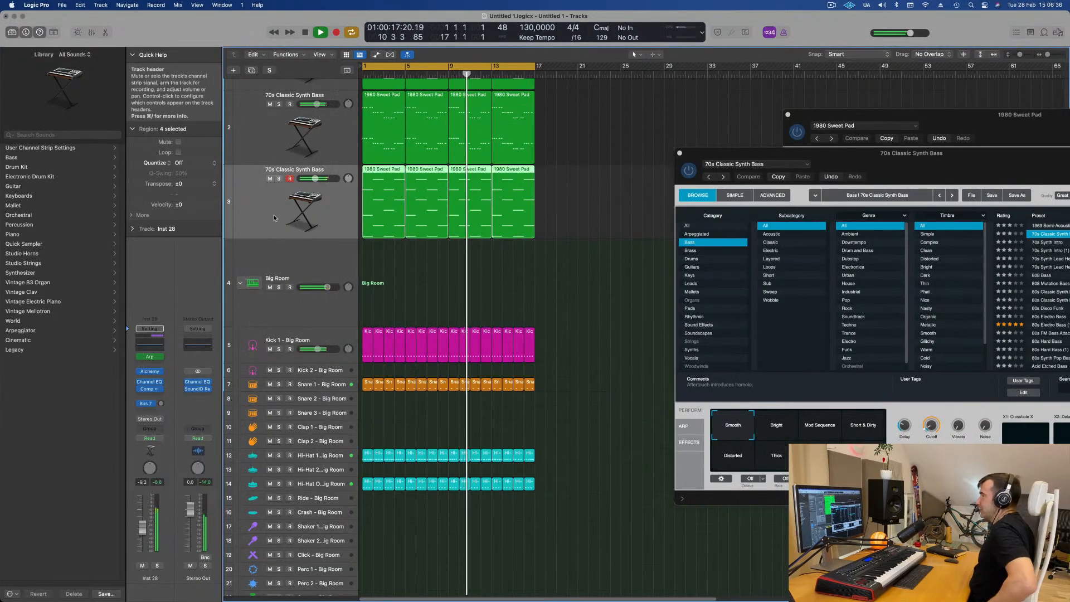
key(super+d)
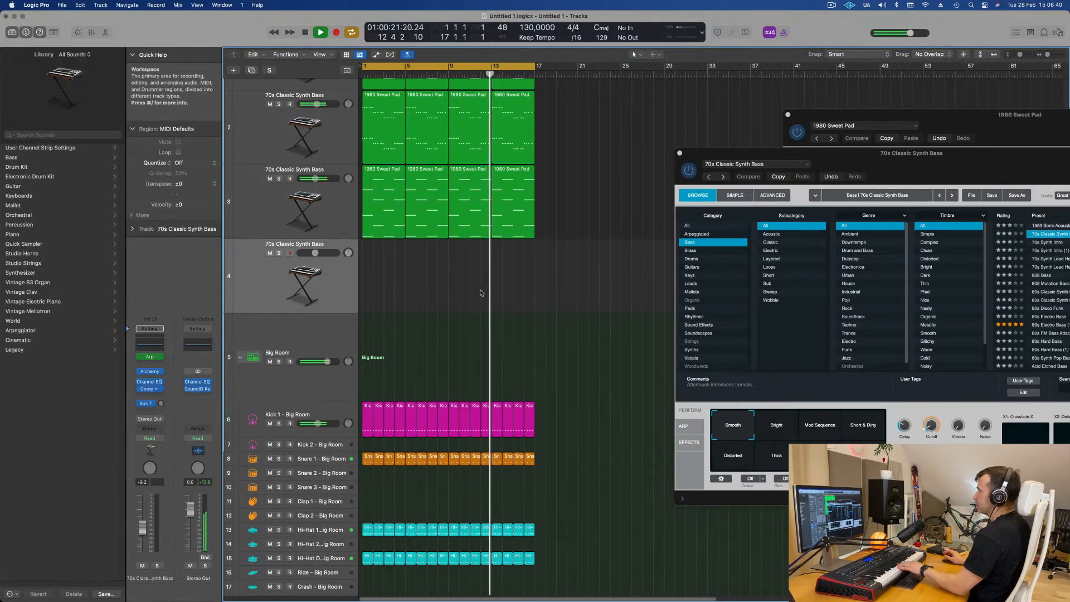
scroll(613, 227, up, 3)
scroll(615, 225, up, 1)
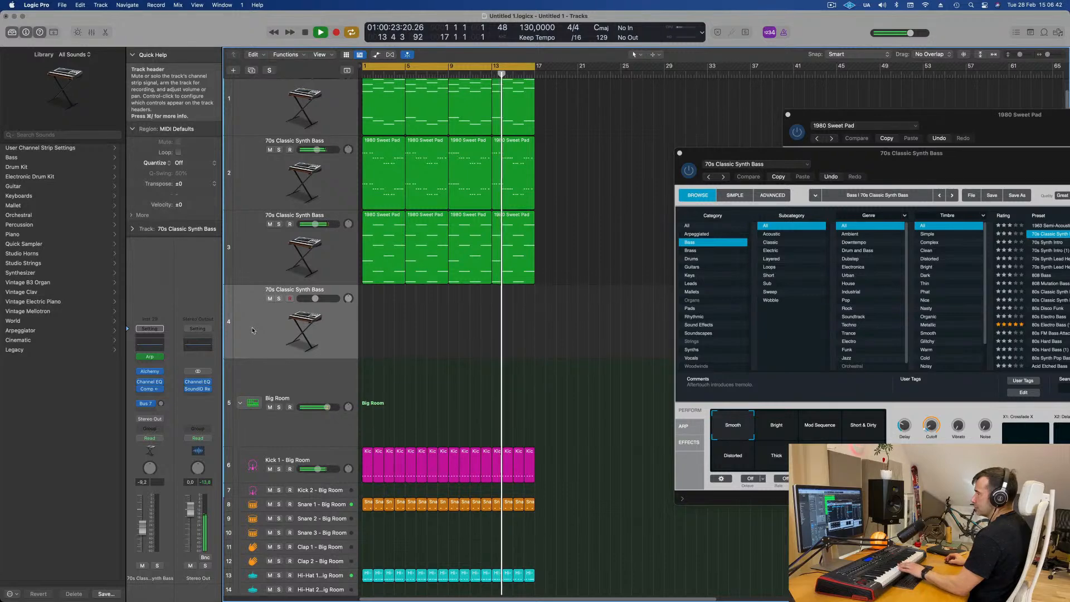
Open the first region of track 3 in the Piano Roll and deselect it again
click(382, 214)
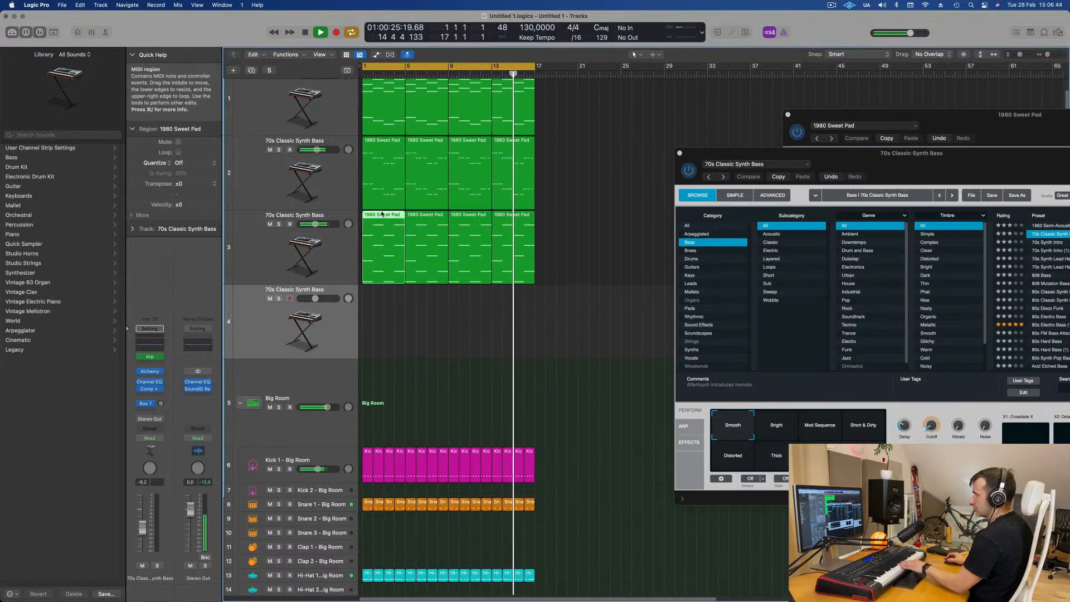
double_click(382, 214)
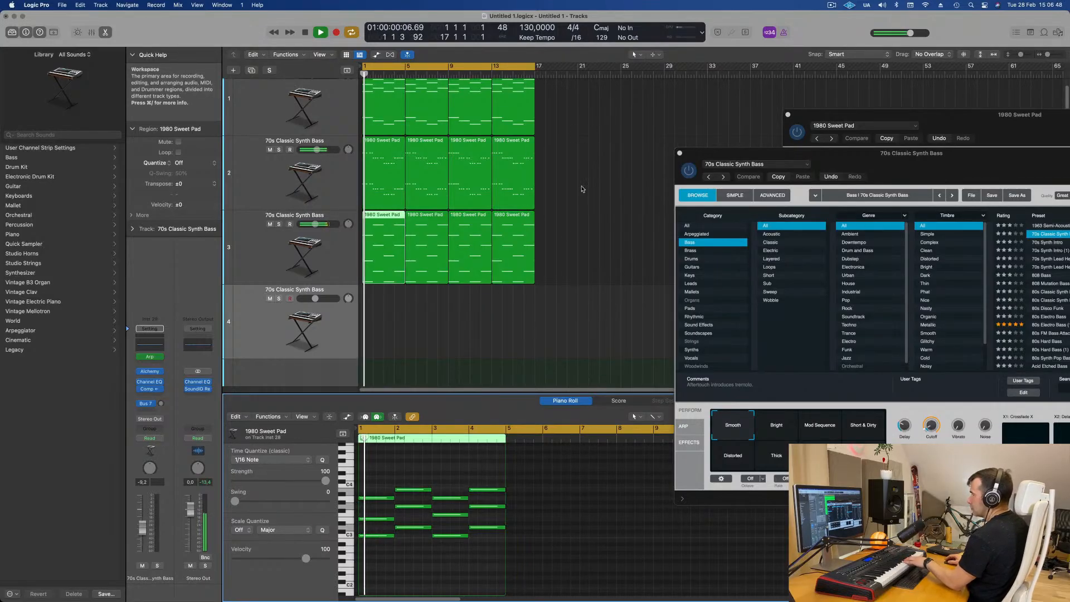
click(486, 350)
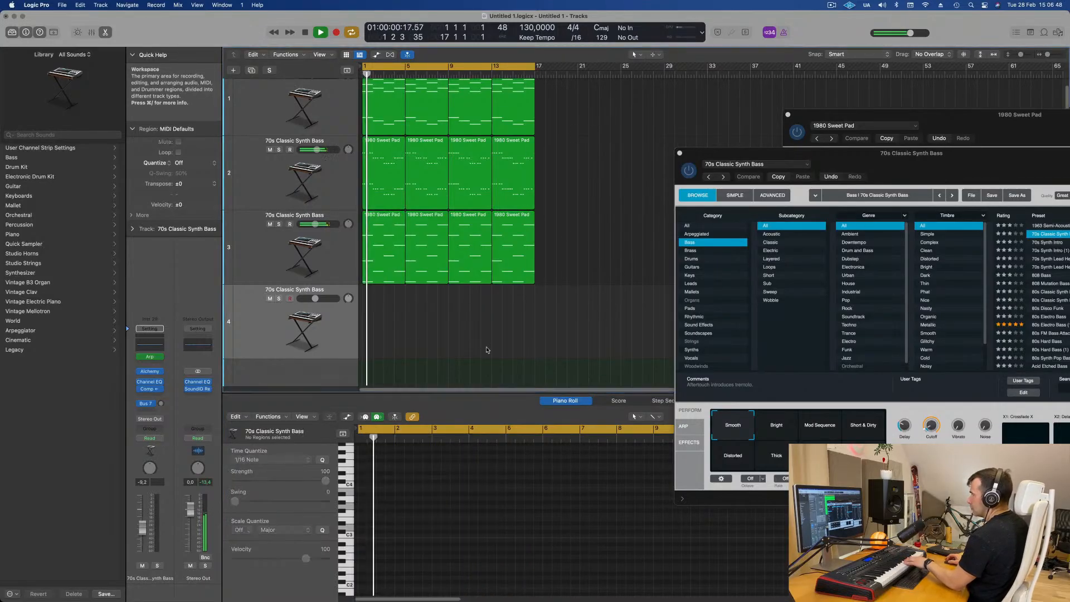
Bypass the Arpeggiator MIDI effect on the duplicated track and open its Alchemy instrument
click(161, 358)
click(140, 357)
click(140, 357)
click(146, 370)
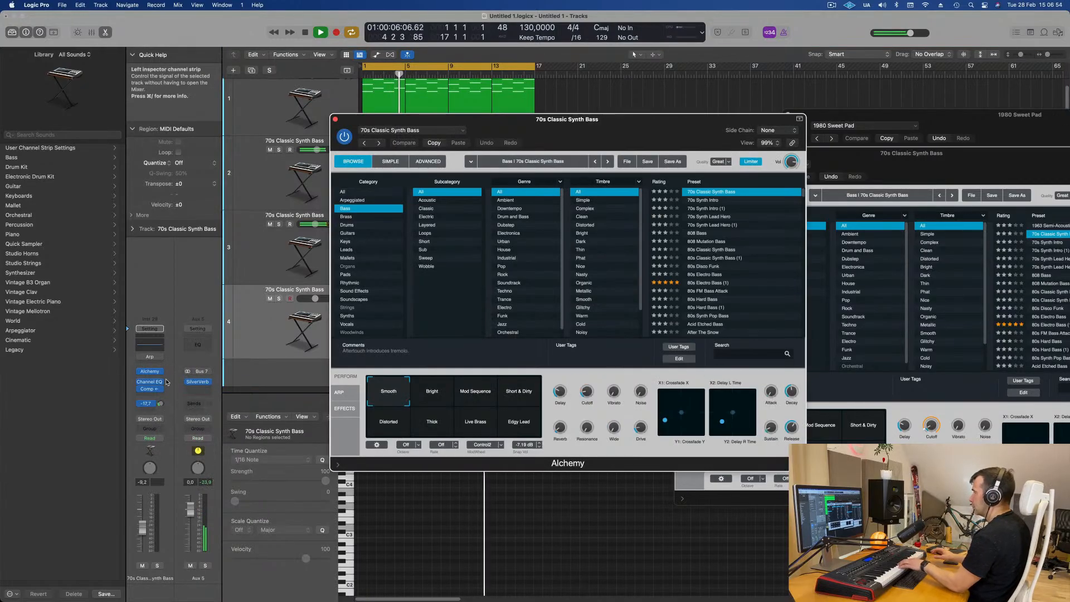
Raise the duplicated track's Bus 7 send and load the Flute Phonics preset from Alchemy's Keys category
drag(160, 403, 160, 392)
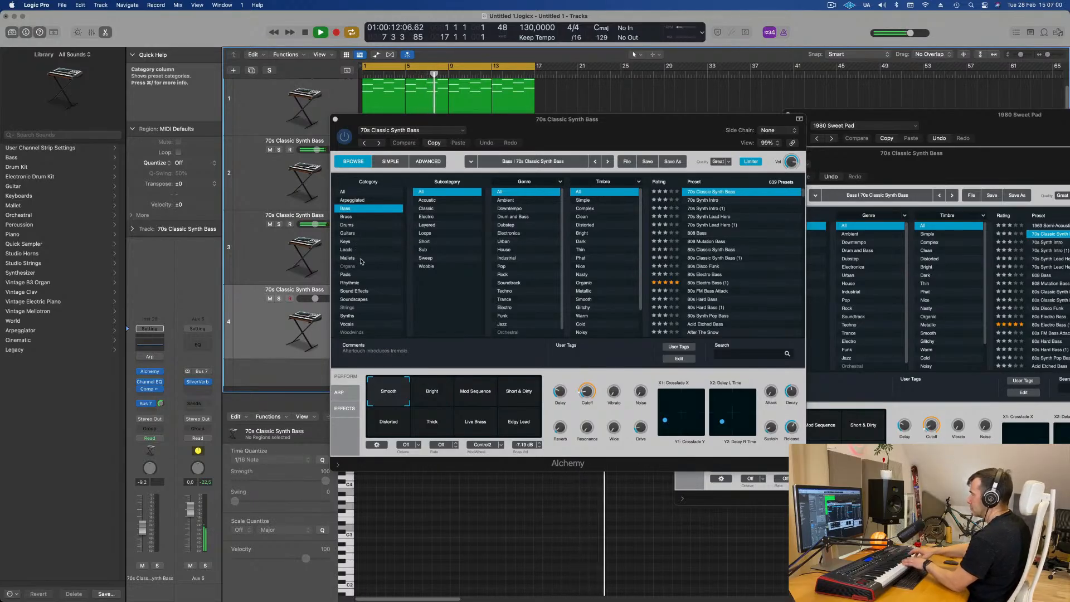
click(344, 242)
drag(546, 130, 671, 172)
scroll(874, 351, down, 5)
scroll(858, 328, down, 5)
click(828, 314)
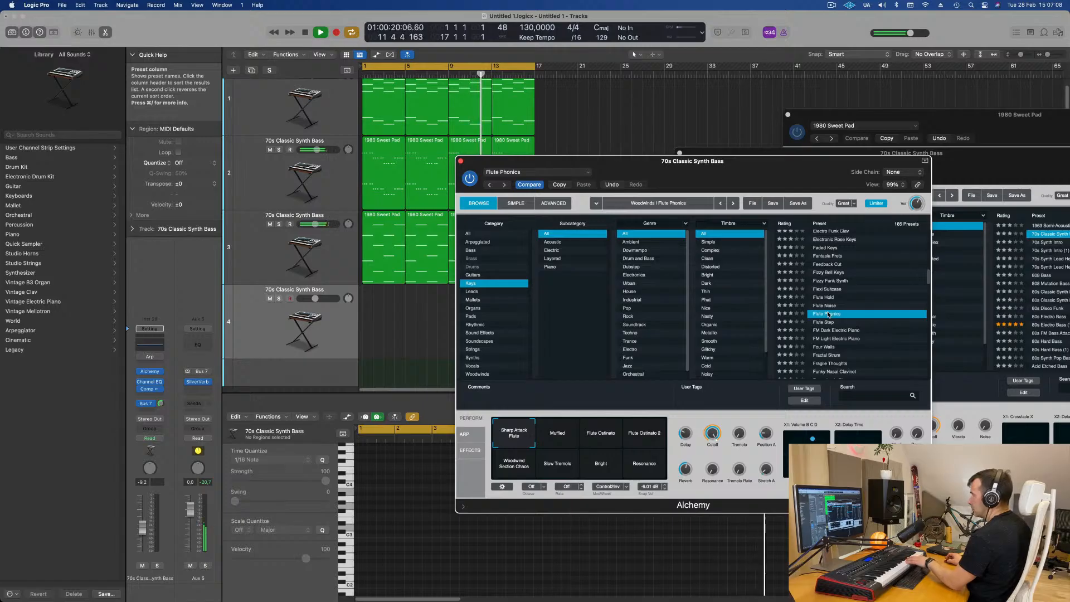
Set the flute track's volume to -0.9 dB and switch Alchemy's transform pad to the Muffled snapshot
drag(734, 180, 674, 149)
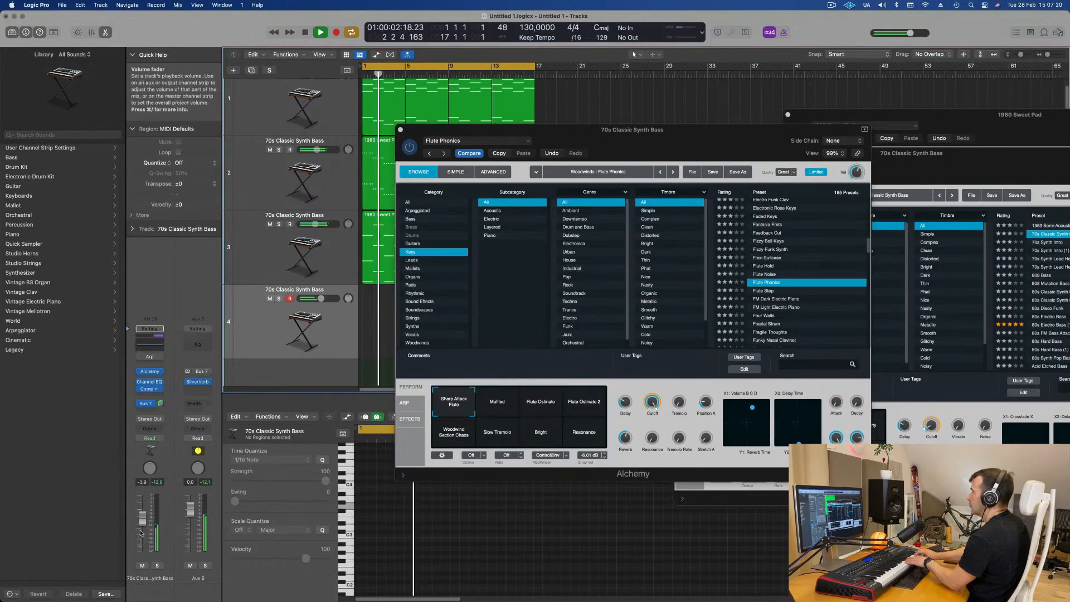
drag(142, 518, 146, 513)
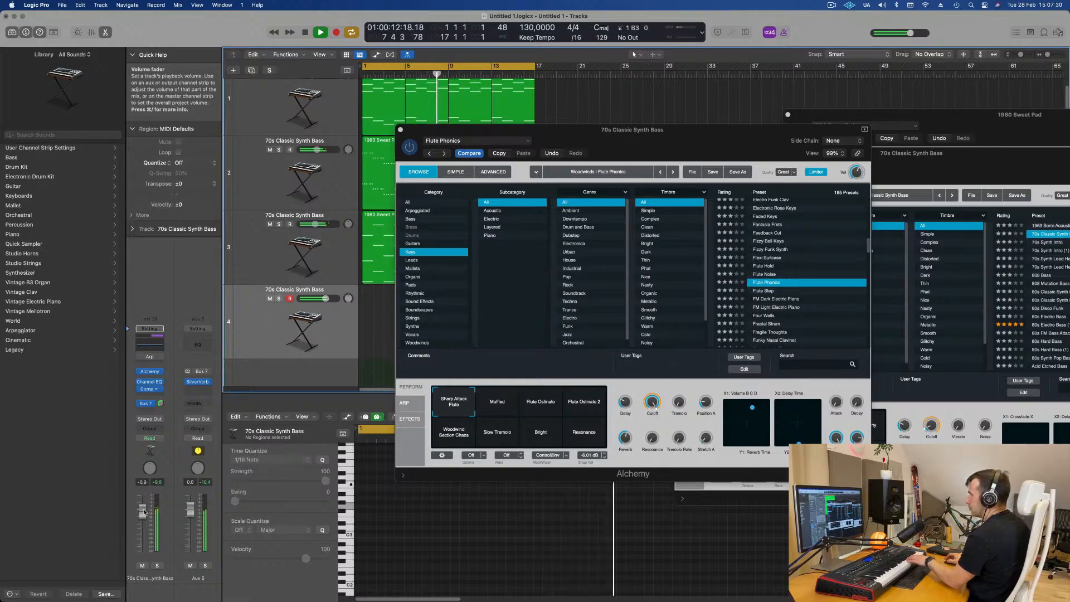
click(505, 403)
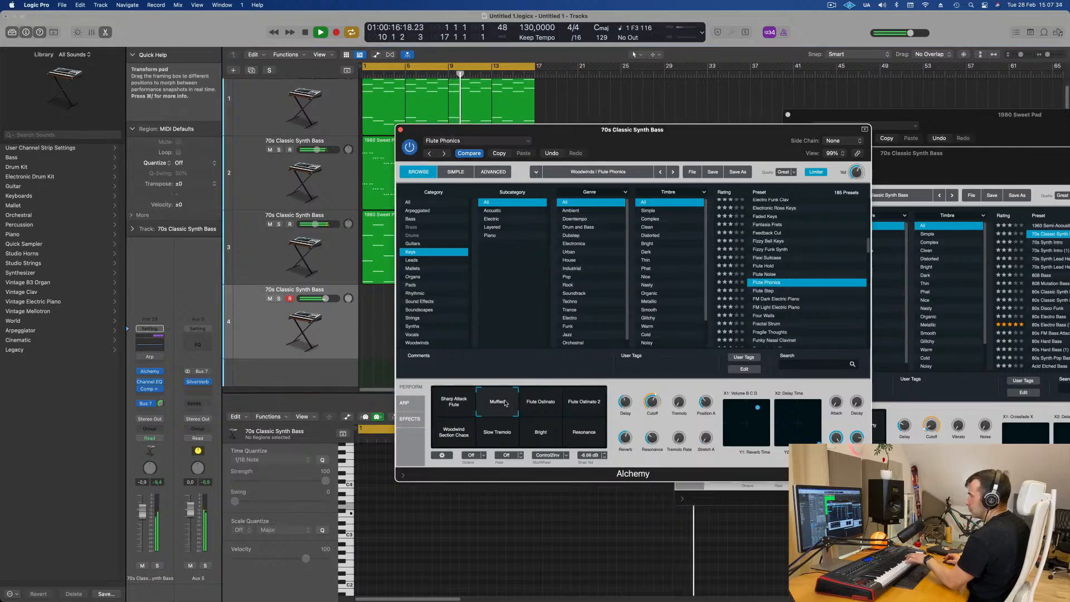
Audition the Flute Phonics transform pad snapshots, including Flute Ostinato, Flute Ostinato 2, Woodwind Section Chaos, Bright and Sharp Attack Flute
click(541, 409)
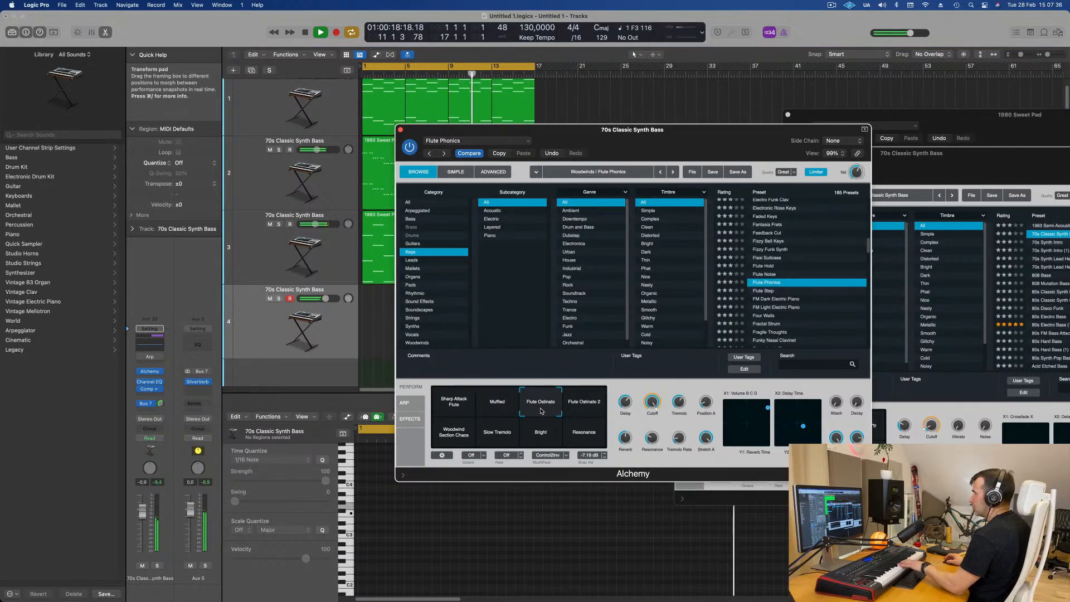
click(583, 408)
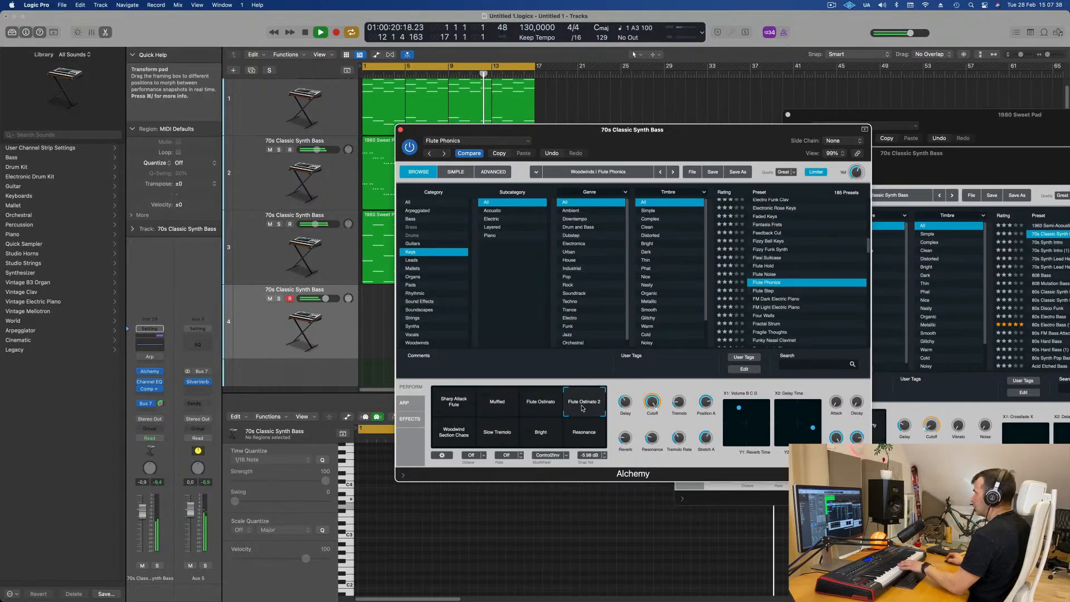
click(463, 435)
click(543, 435)
click(466, 434)
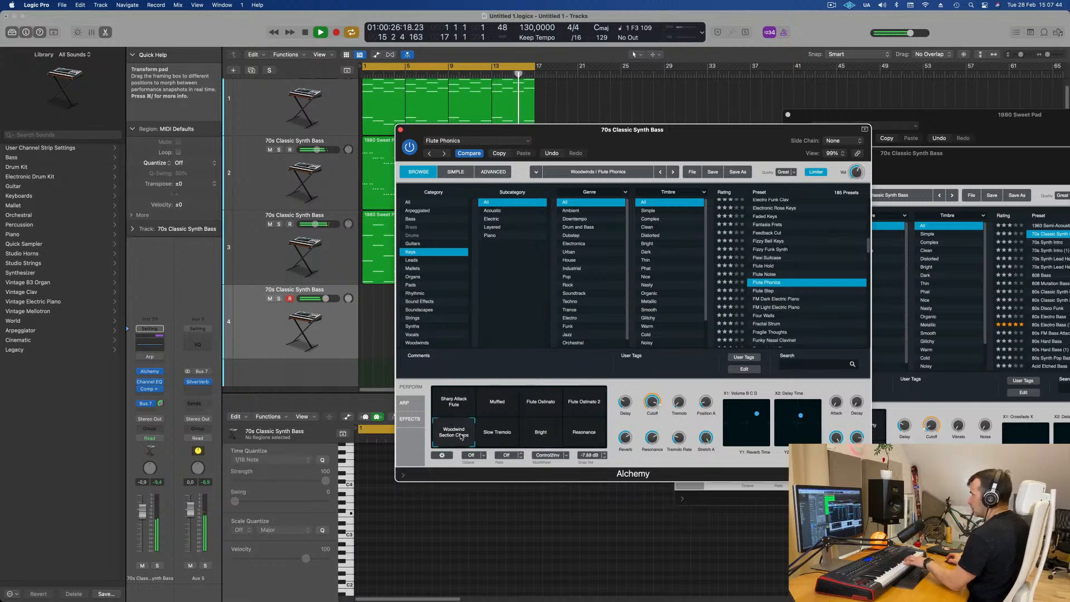
click(536, 435)
click(444, 410)
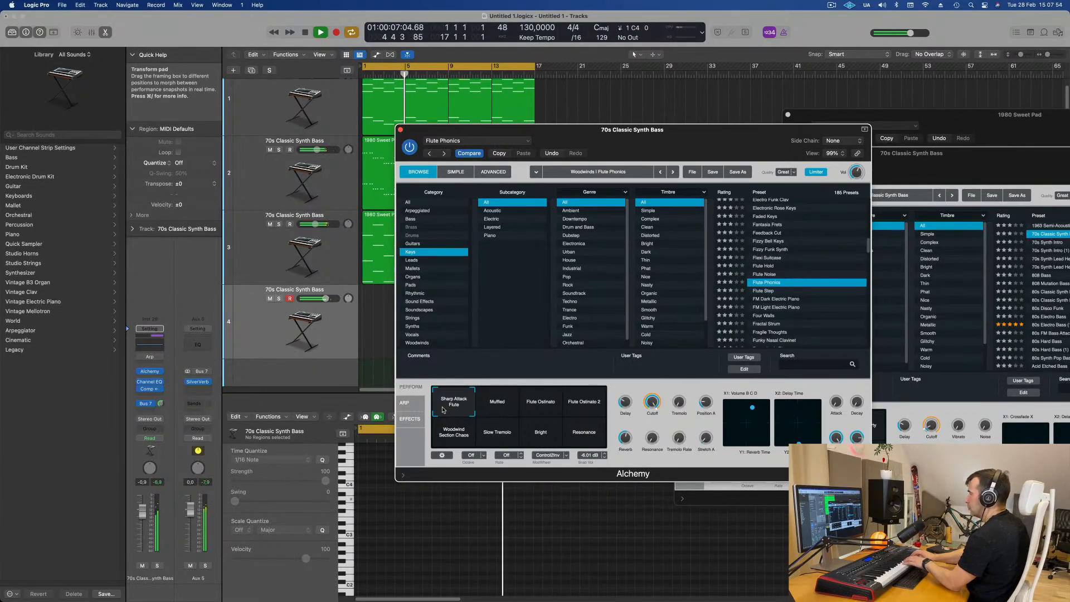
Load the FM Dark Electric Piano preset and boost its level with track volume 1.3 dB, a higher Bus 7 send and more Alchemy output
click(782, 301)
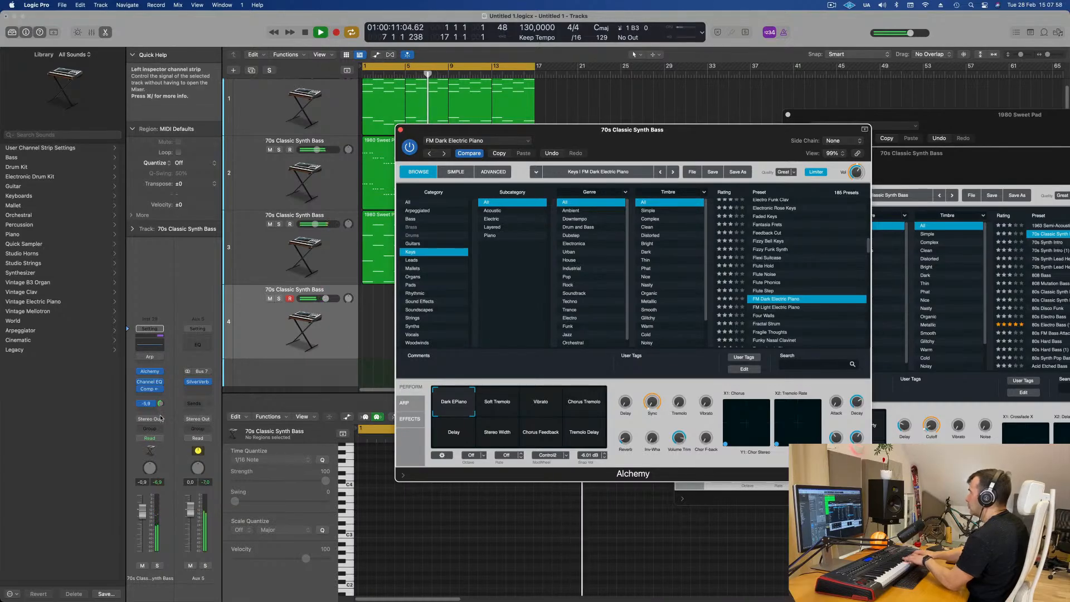
drag(142, 511, 144, 503)
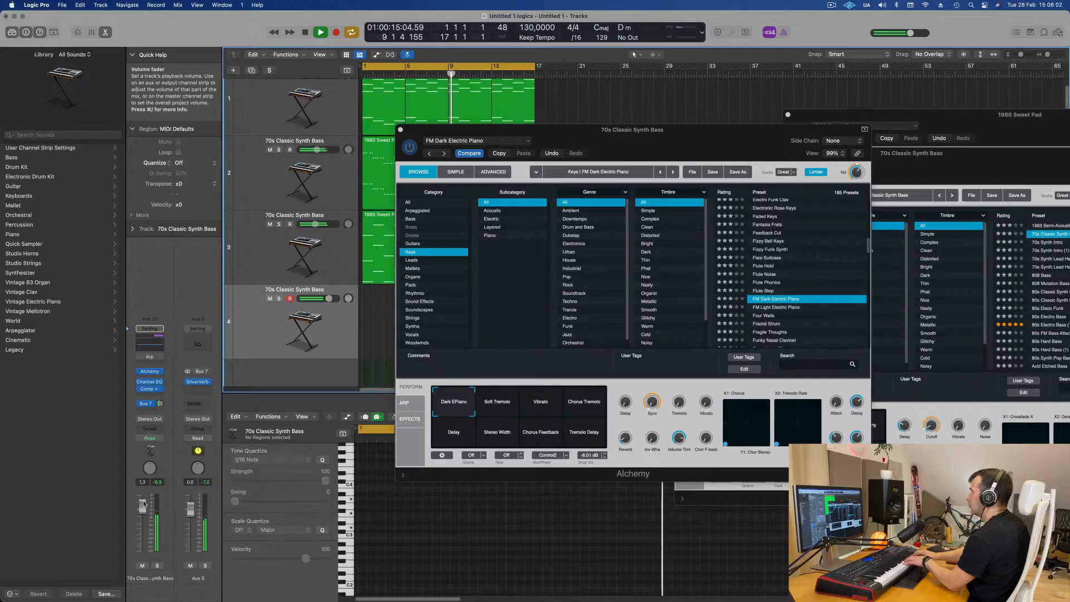
drag(161, 403, 162, 396)
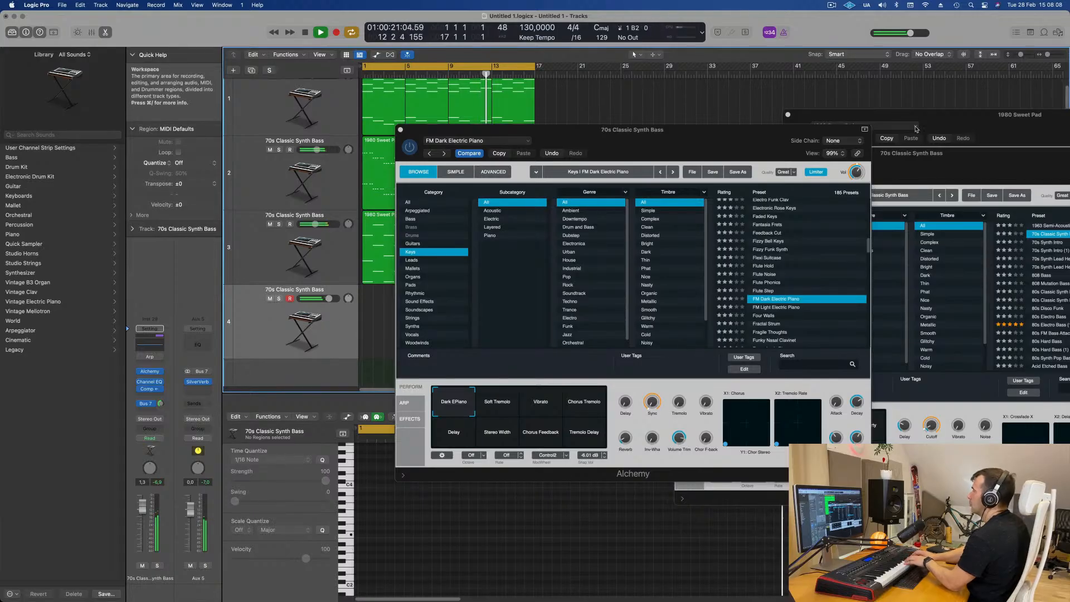
drag(856, 171, 857, 152)
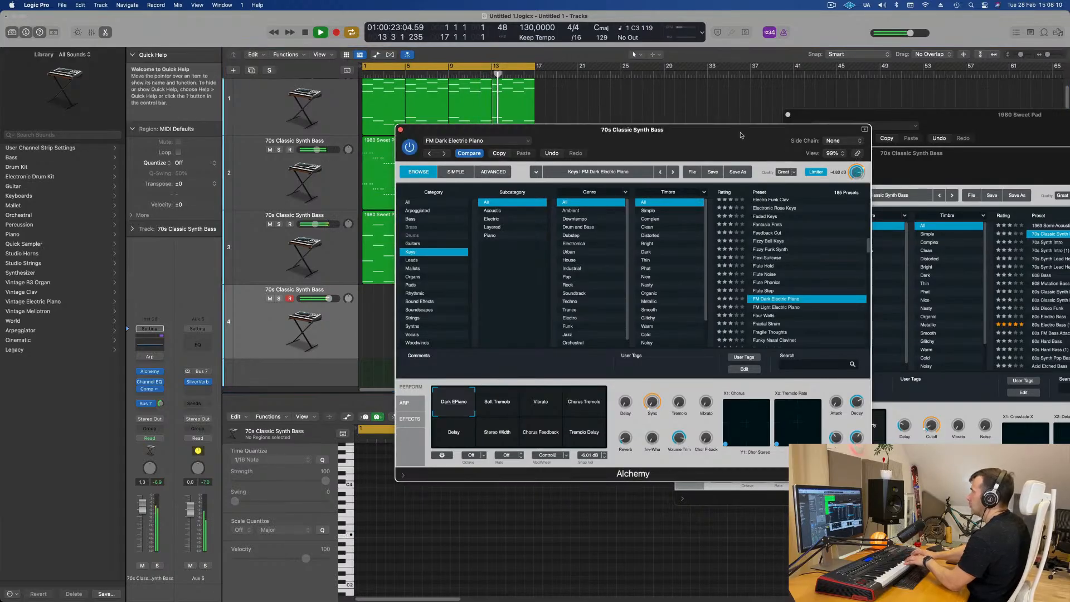
drag(742, 136, 762, 146)
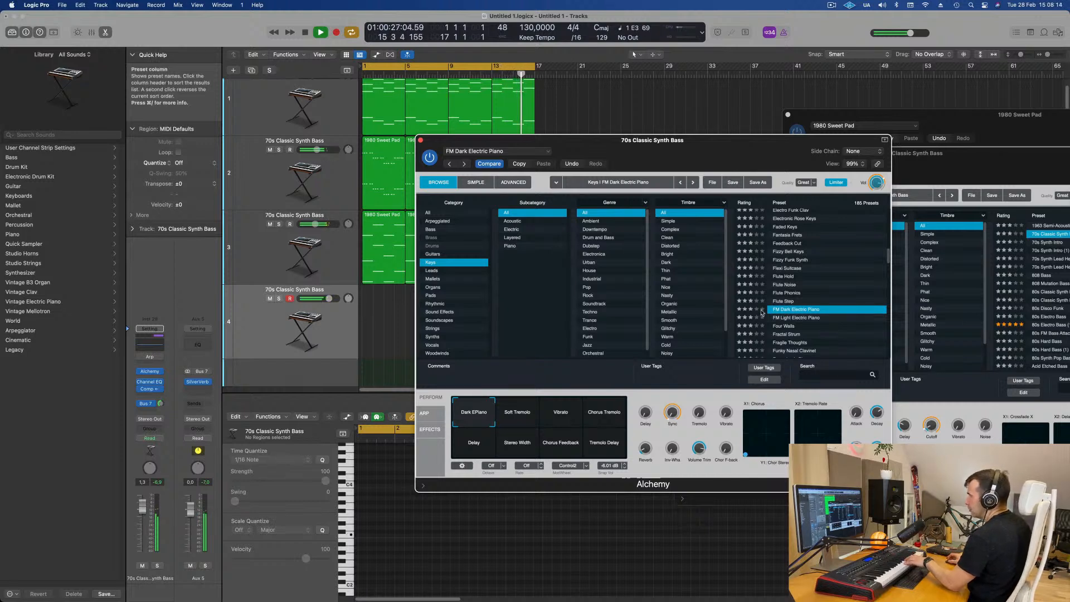
Load the Four Walls preset with track volume at -7.6 dB and audition its transform pad snapshots through Reverb Piano
click(787, 327)
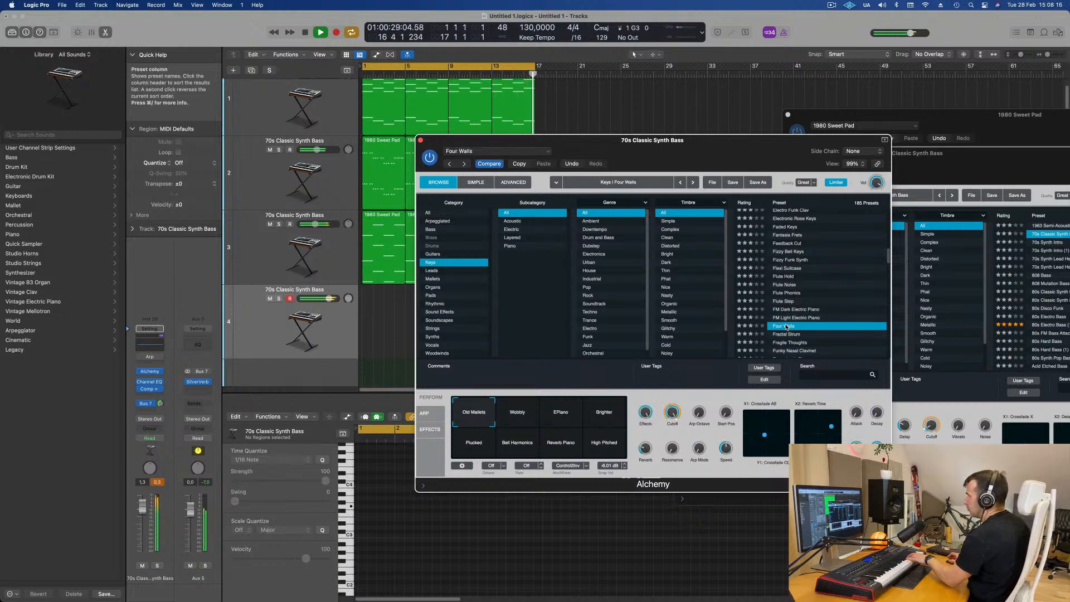
drag(144, 513, 144, 540)
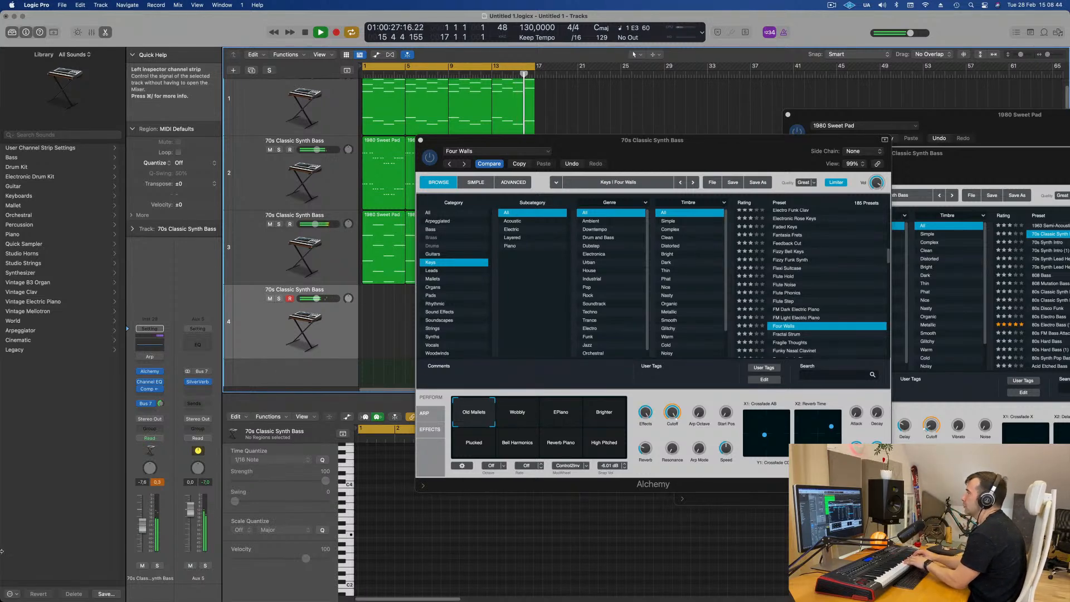
click(517, 411)
click(560, 415)
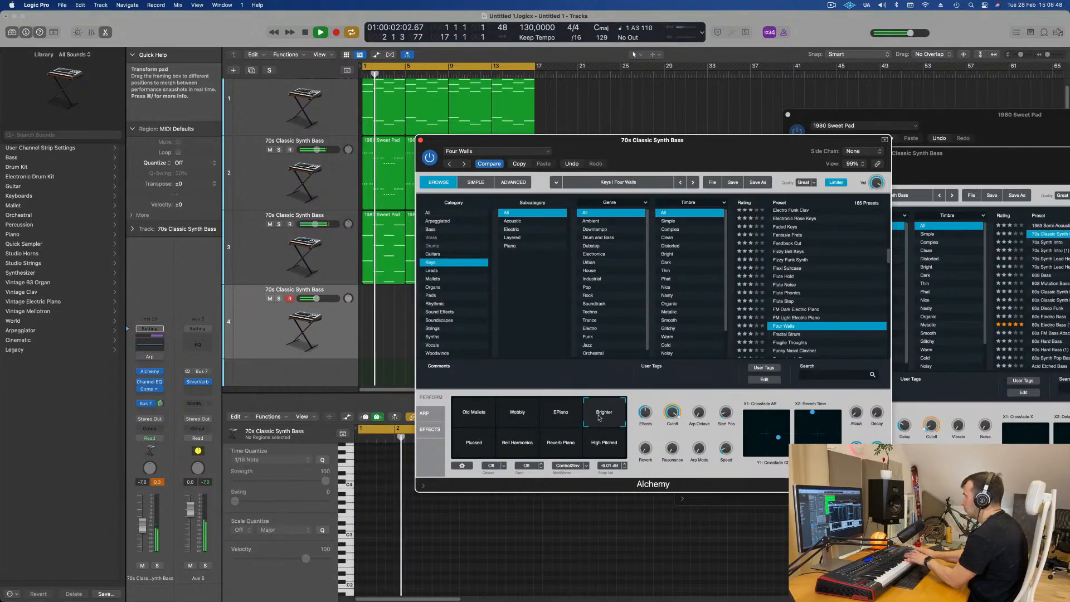
click(475, 444)
click(527, 444)
click(561, 443)
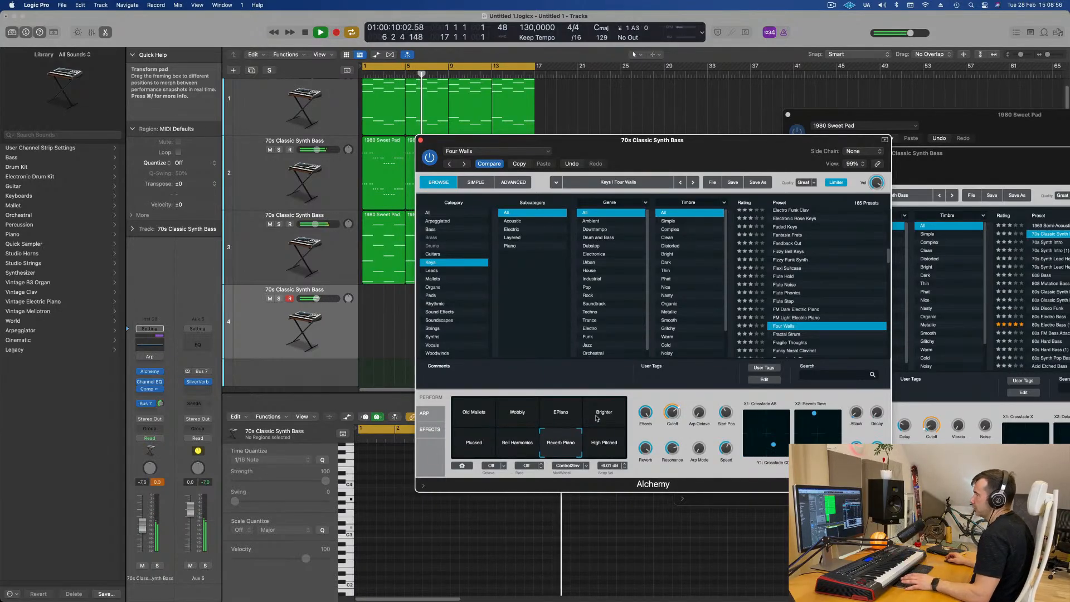
Try the Fuzzy Soul Organ preset, settle on Gaseous Lead and record a four-bar melody on track 4 starting at bar 2
scroll(826, 315, down, 3)
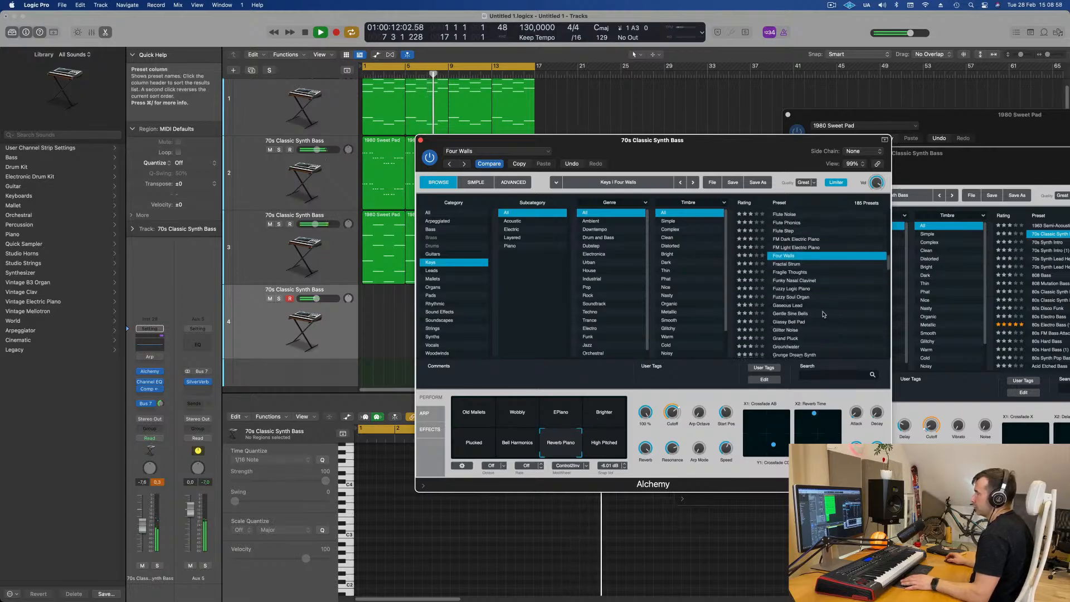
click(799, 297)
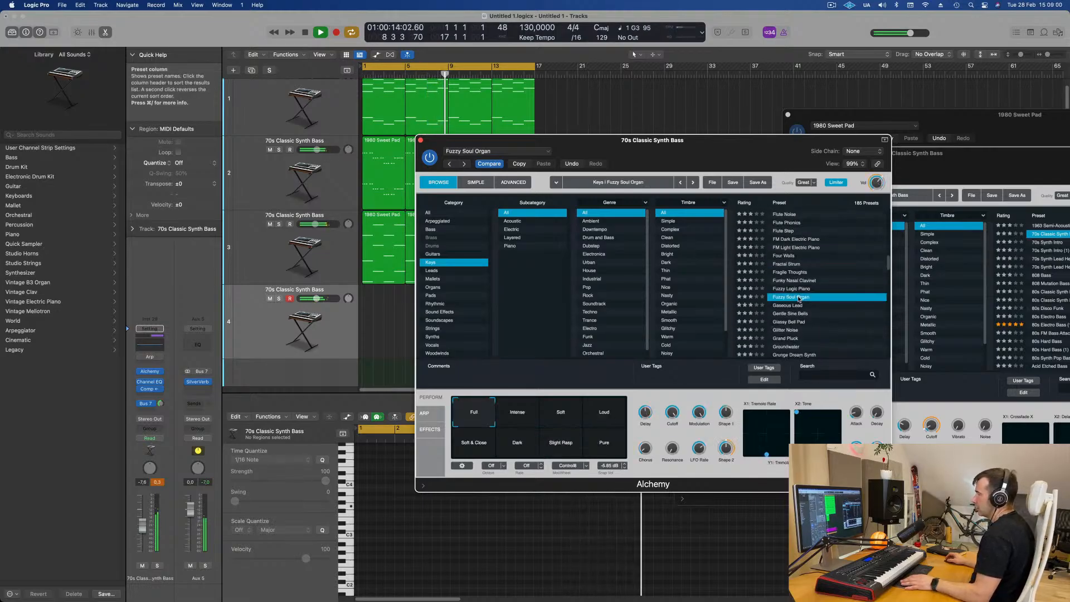
click(792, 308)
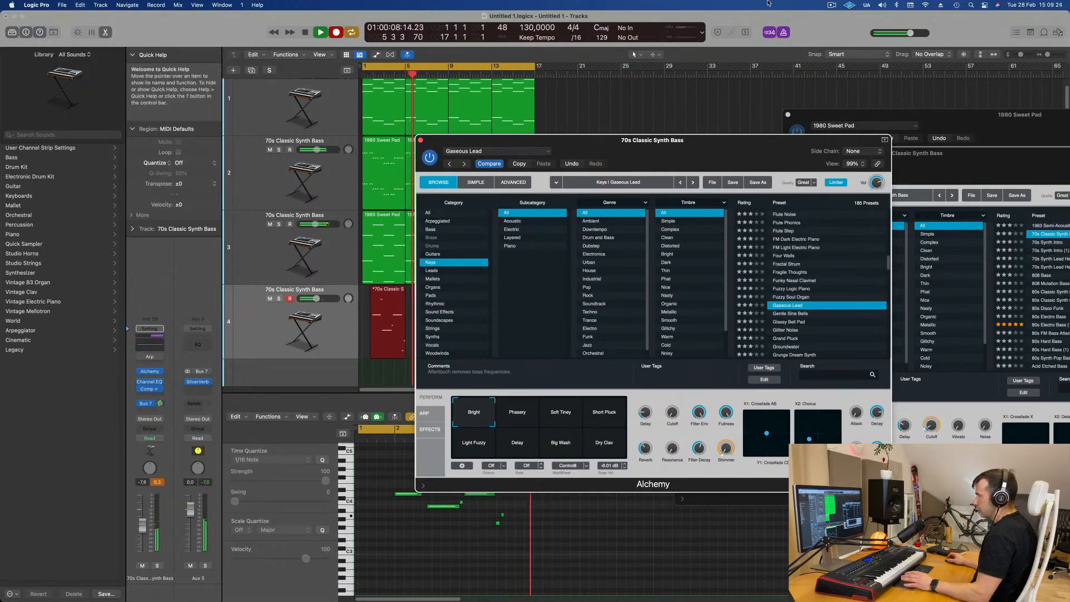
drag(650, 148, 971, 139)
key(space)
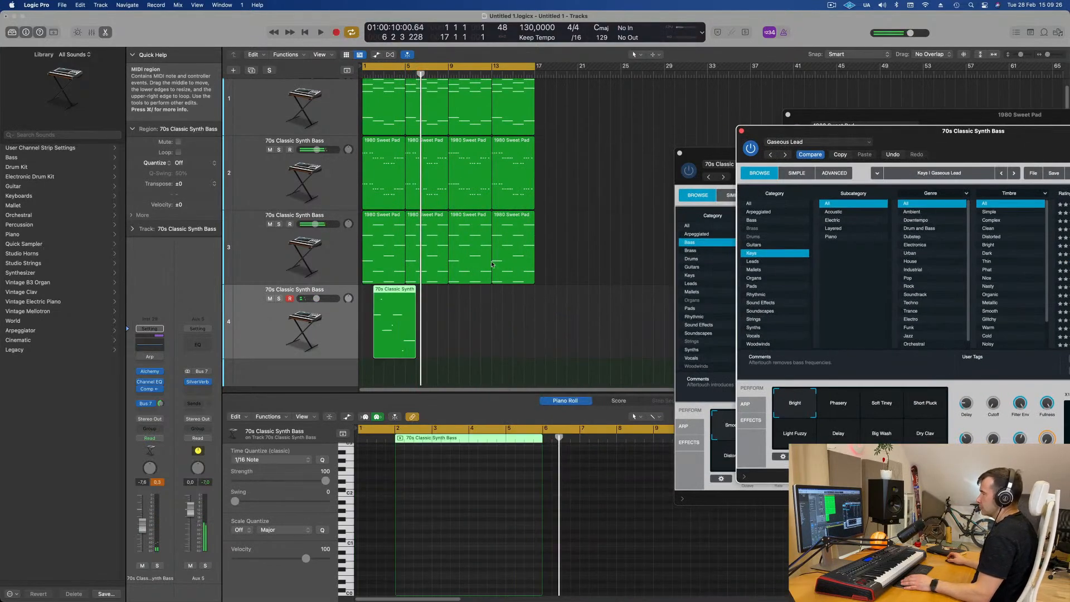
Extend the start of the recorded track 4 region to bar 1 in the Piano Roll and copy its first note there at C4
key(space)
click(397, 290)
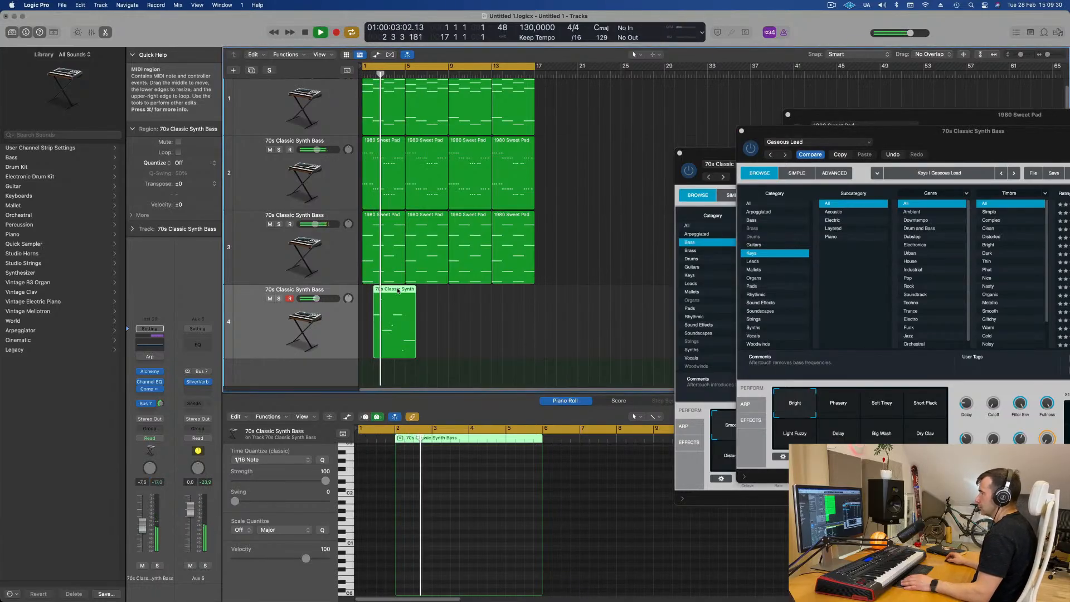
key(e)
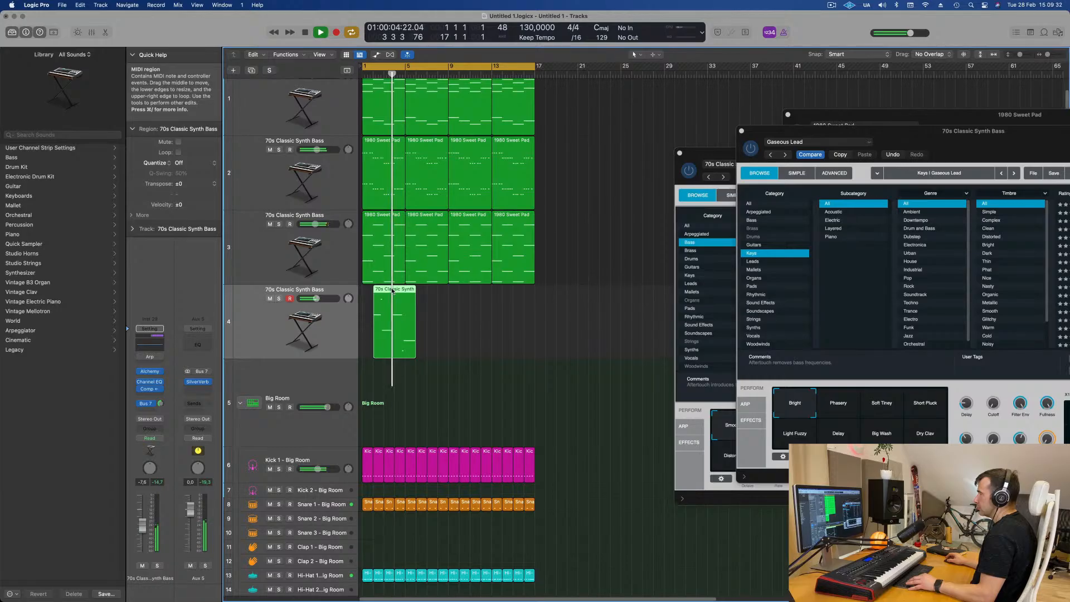
key(e)
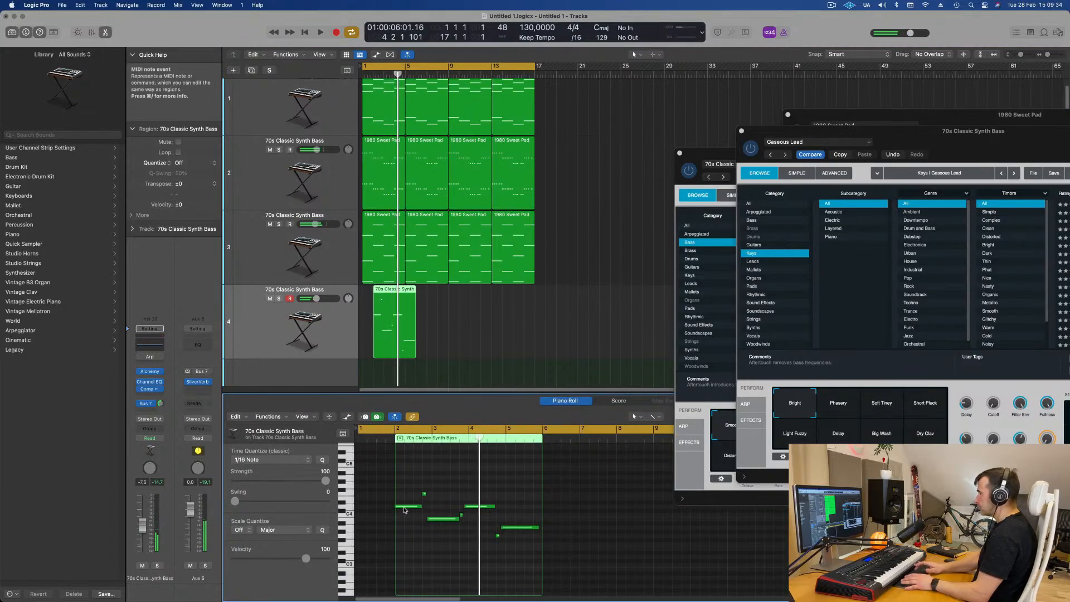
drag(395, 466, 360, 469)
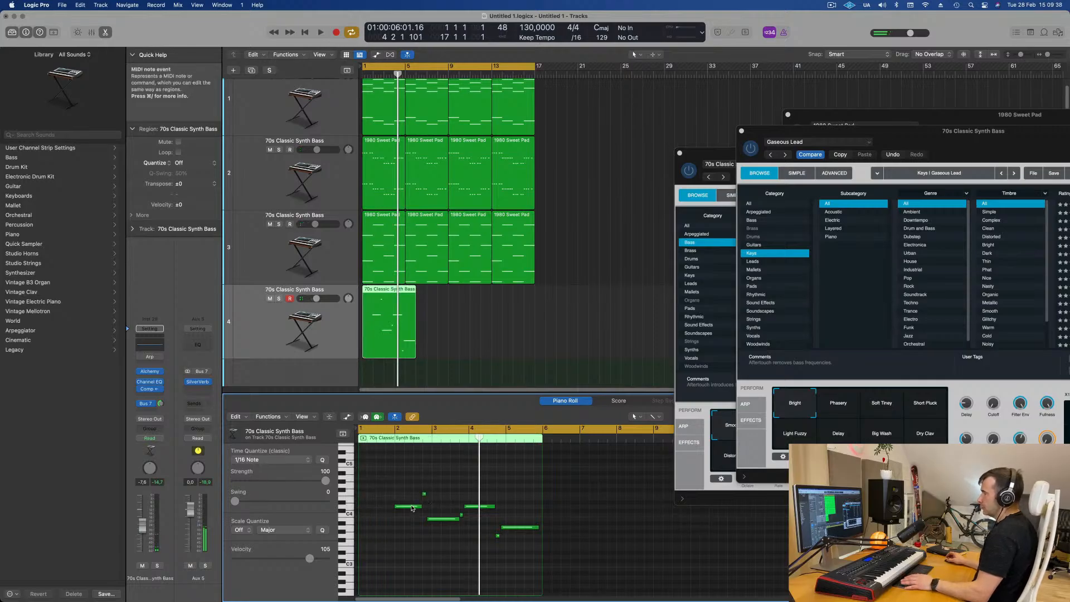
drag(406, 511, 371, 518)
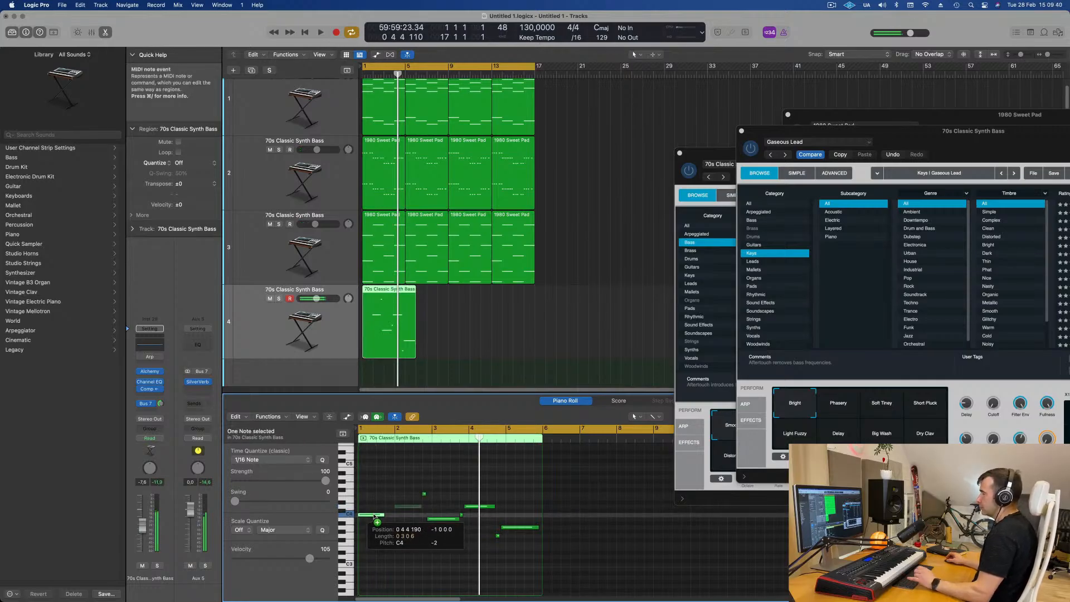
Play the extended melody from the start and examine its notes against the bars in the Piano Roll
key(space)
key(space)
key(space)
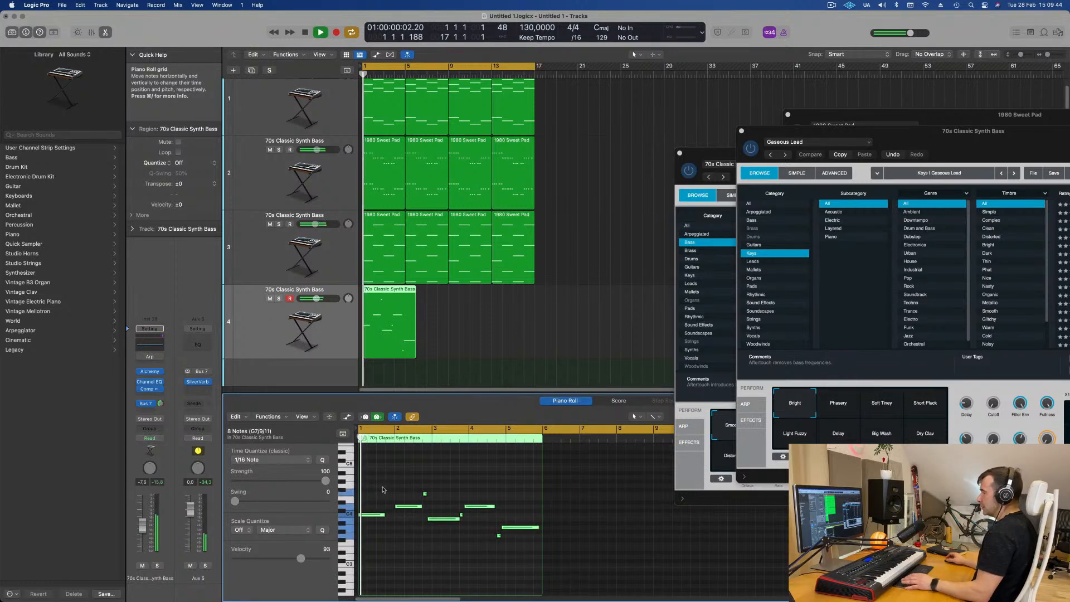
click(384, 486)
scroll(407, 485, left, 3)
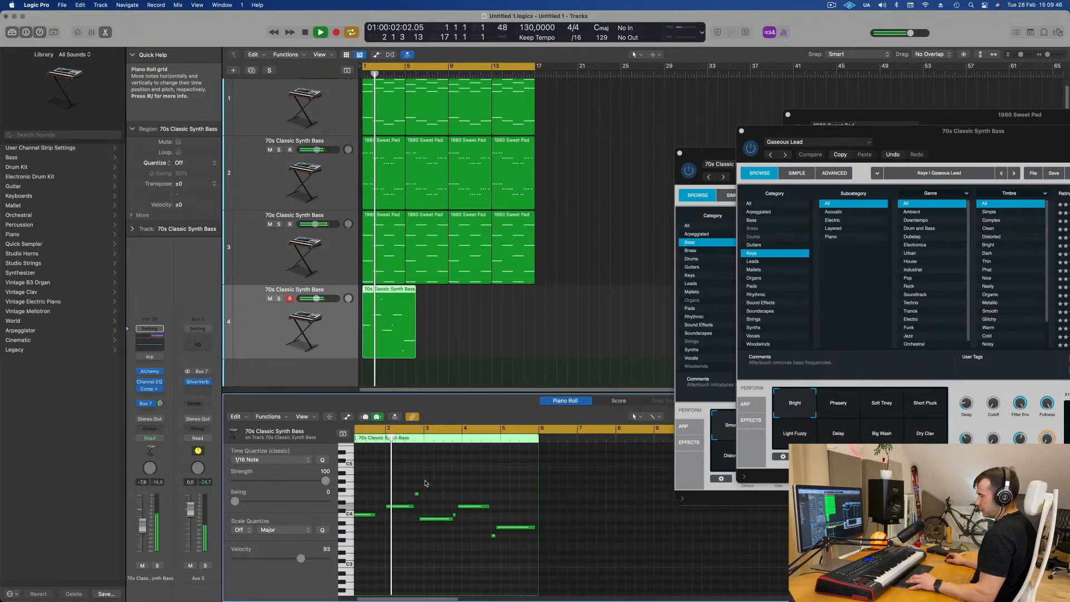
scroll(396, 458, right, 3)
scroll(439, 468, left, 1)
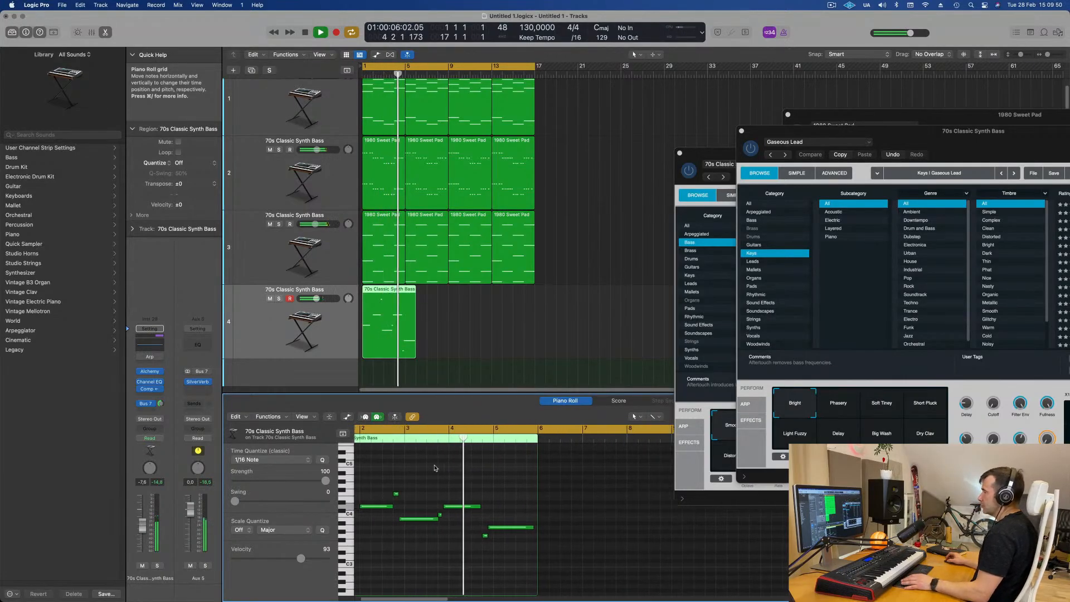
scroll(496, 495, left, 2)
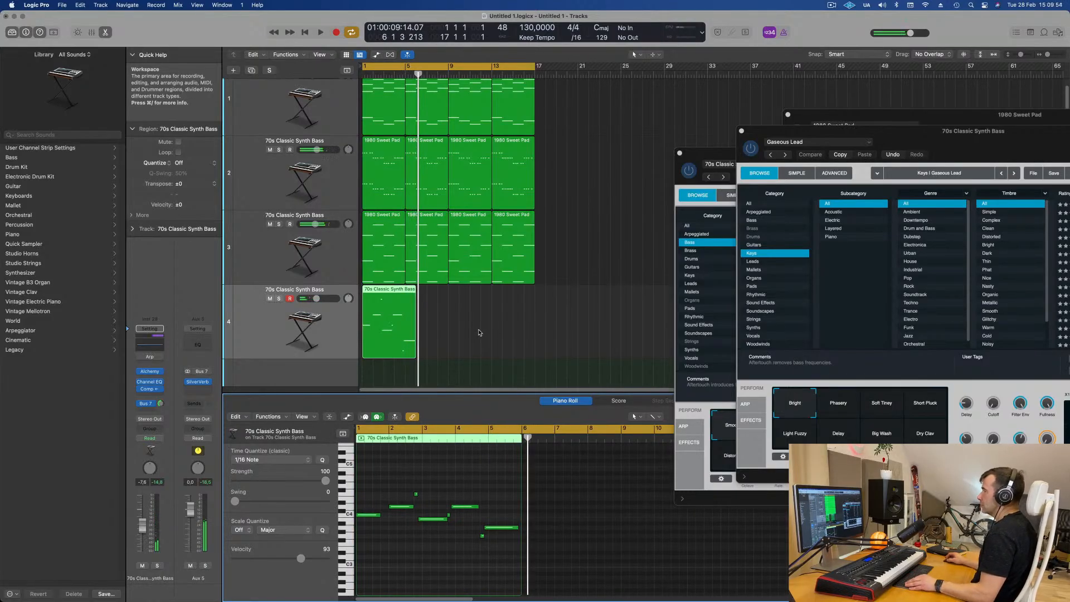
key(space)
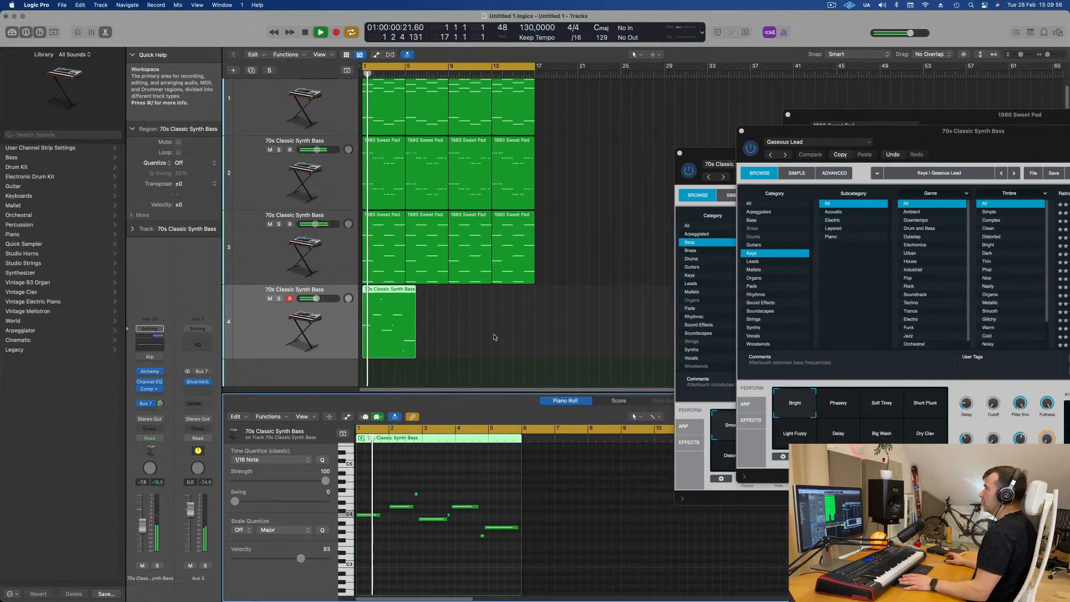
click(494, 335)
Try splitting the track 4 region at bar 2, deleting the first part and moving the rest to bar 1 for playback
click(389, 317)
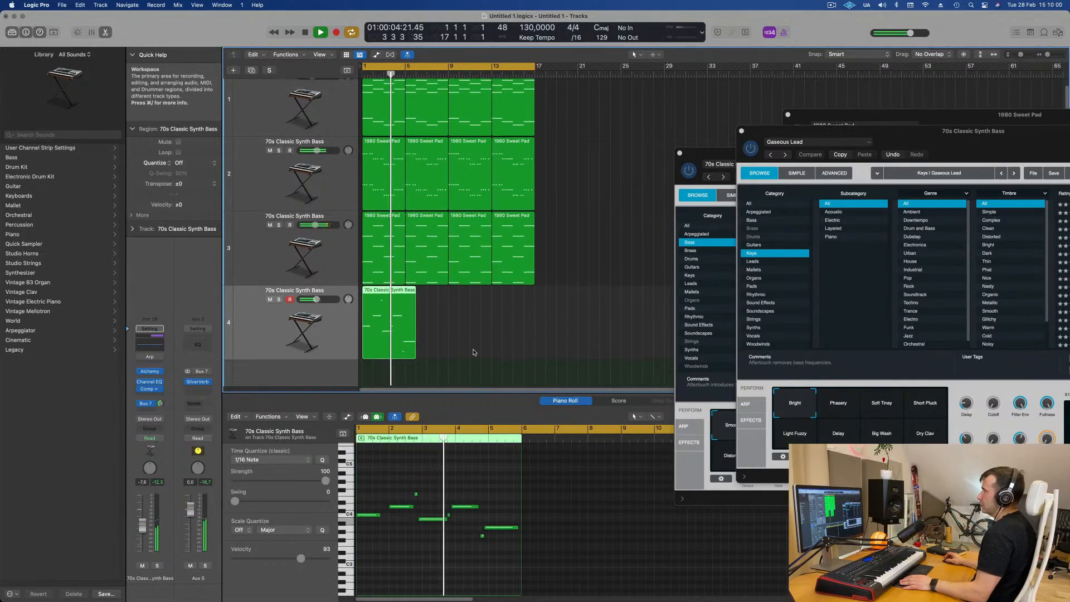
double_click(373, 291)
click(368, 292)
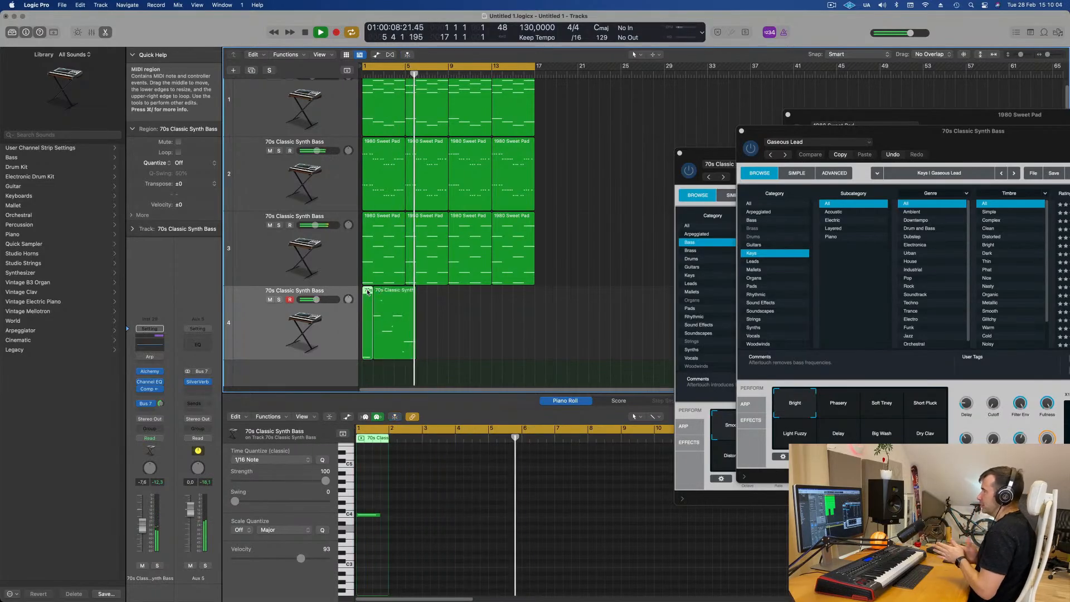
key(space)
key(Delete)
drag(384, 323, 374, 324)
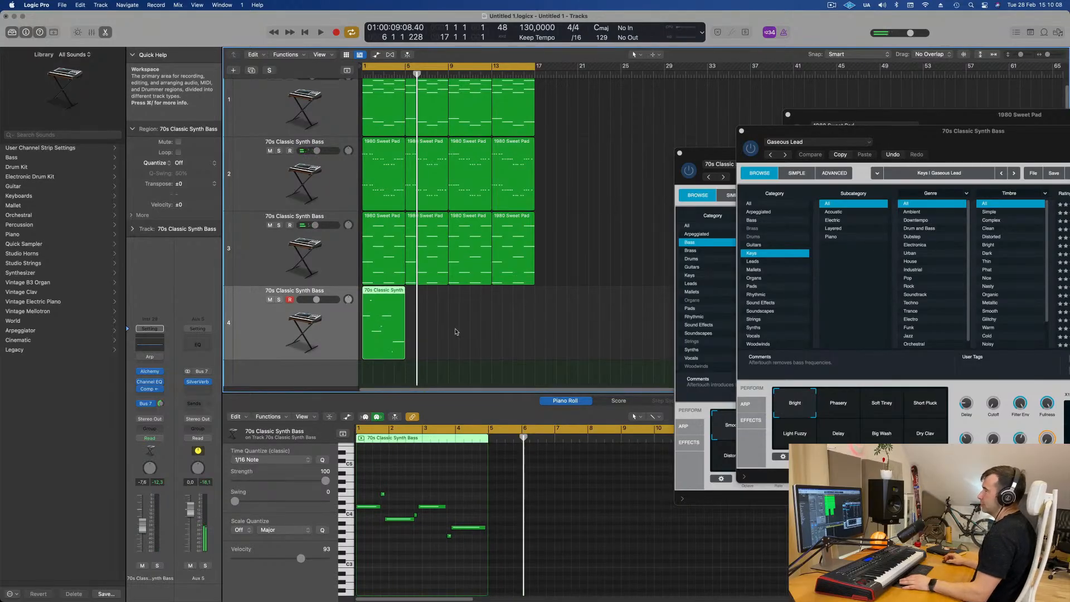
key(Return)
key(space)
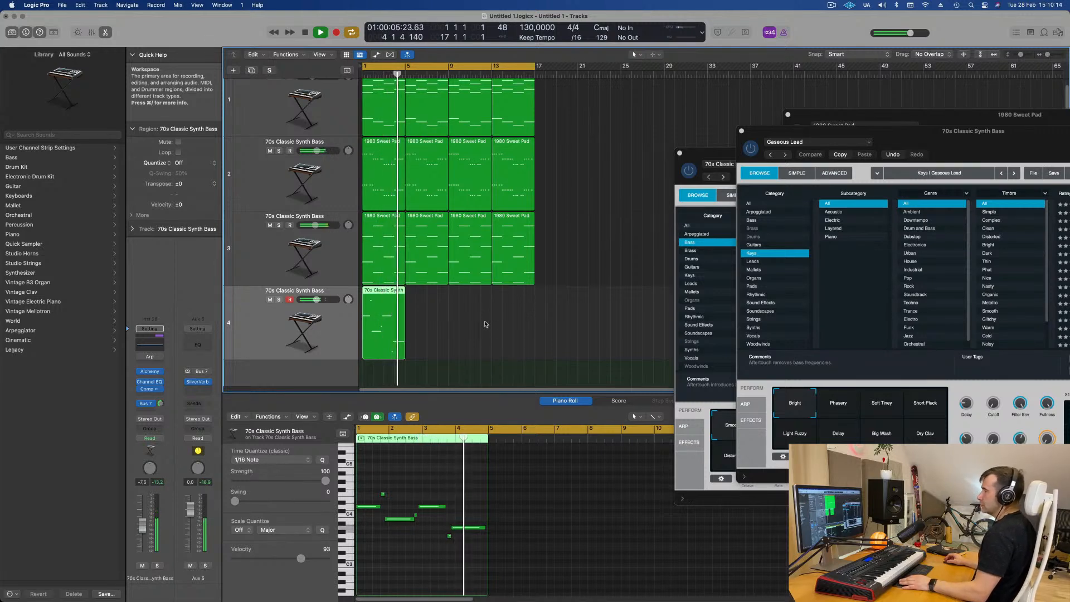
Undo the move, deletion and split of the track 4 region and replay the whole region from bar 1
key(space)
key(alt+Right)
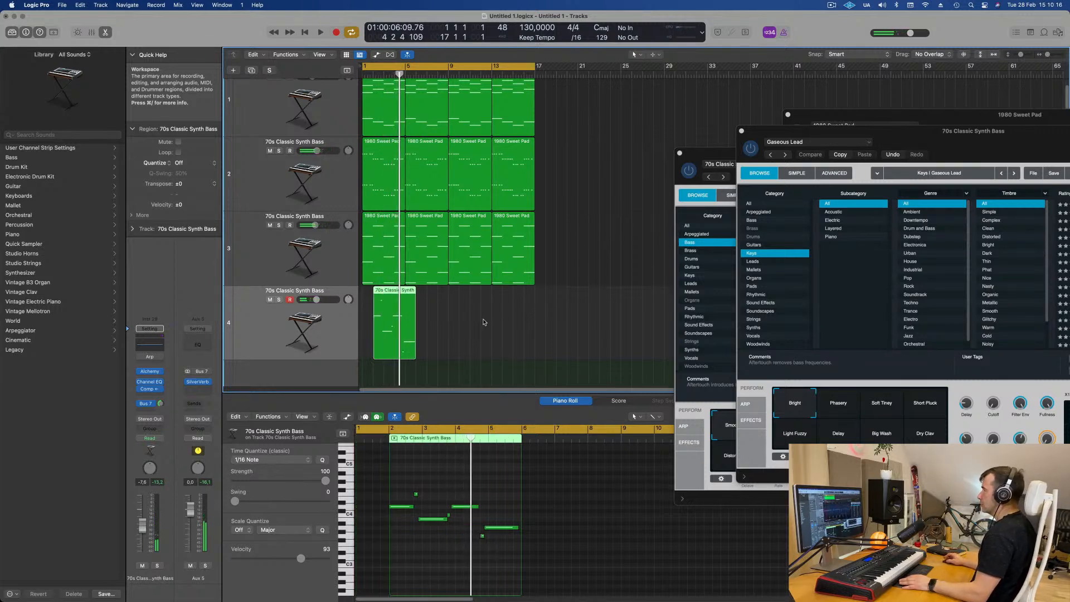
key(super+z)
key(space)
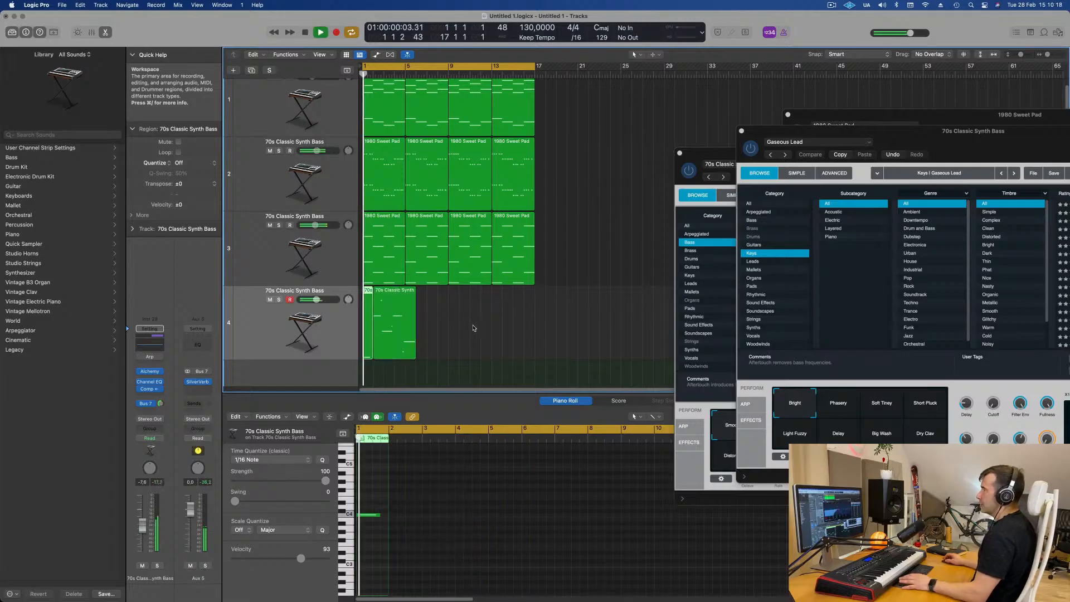
click(472, 327)
click(400, 322)
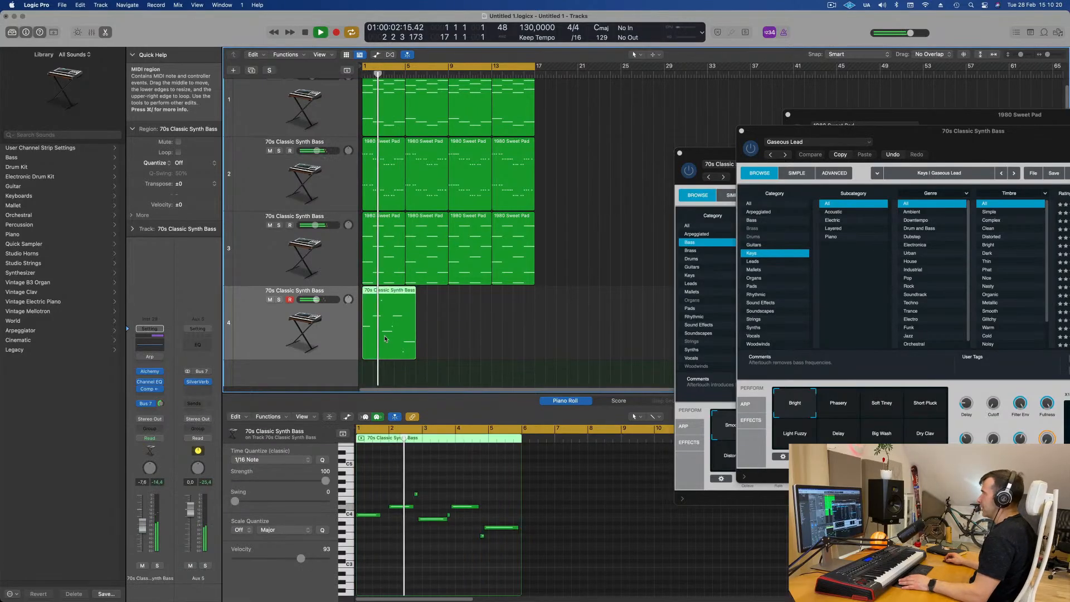
click(470, 329)
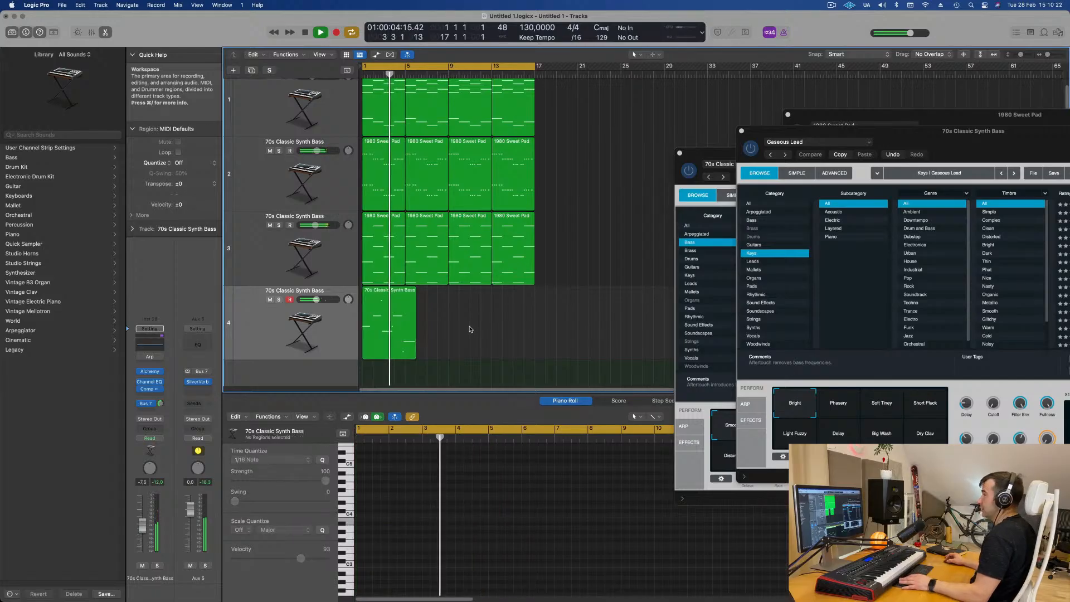
Copy the track 4 melody region to bar 9 and stop playback
drag(392, 297, 467, 295)
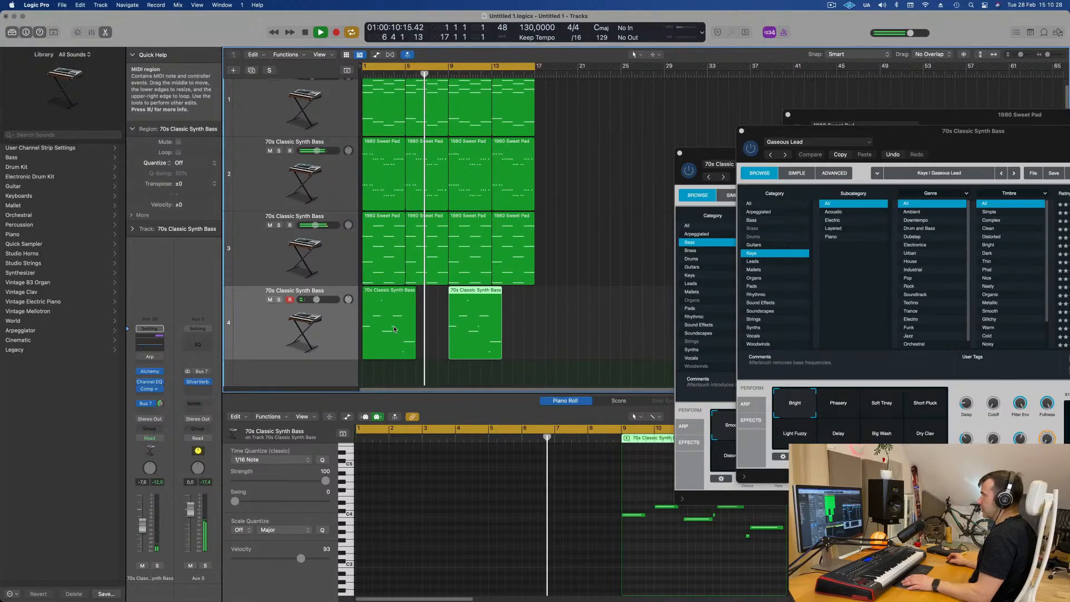
click(340, 327)
key(space)
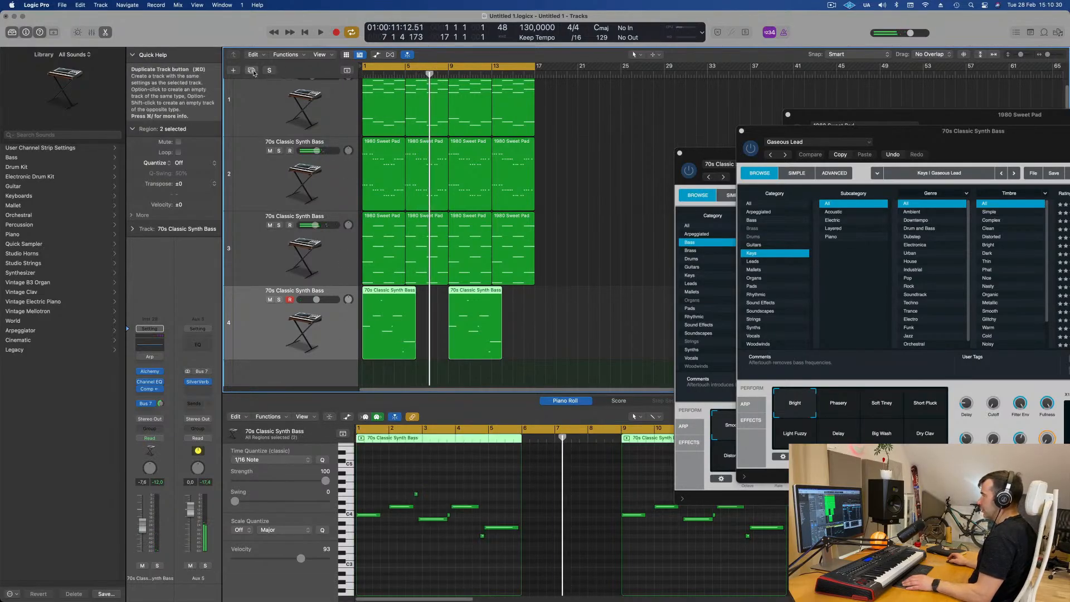
Duplicate track 4 with its settings as an empty track 5, and raise track 4's volume to -4.6 dB during playback
click(571, 302)
key(cmd+d)
key(space)
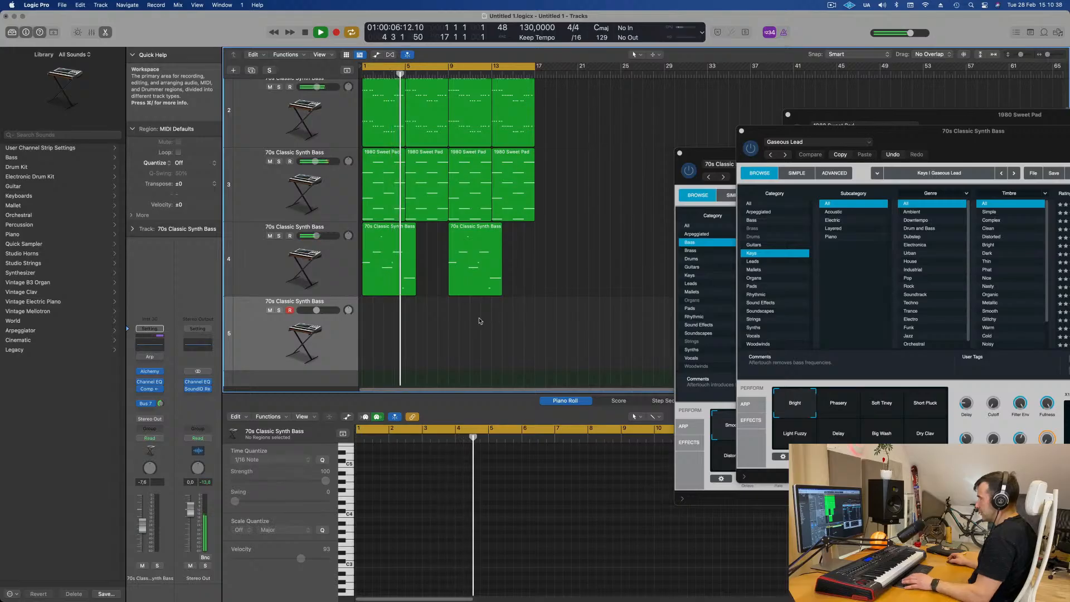
click(332, 268)
key(space)
key(space)
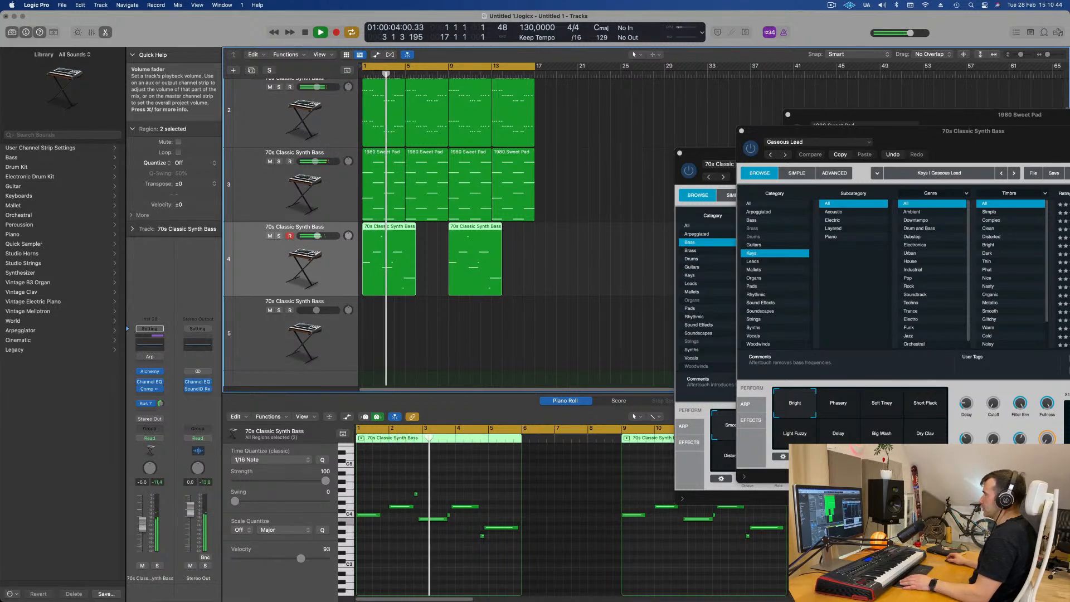
Enable the low-cut band in track 4's Channel EQ and sweep it up to remove the low frequencies
click(148, 382)
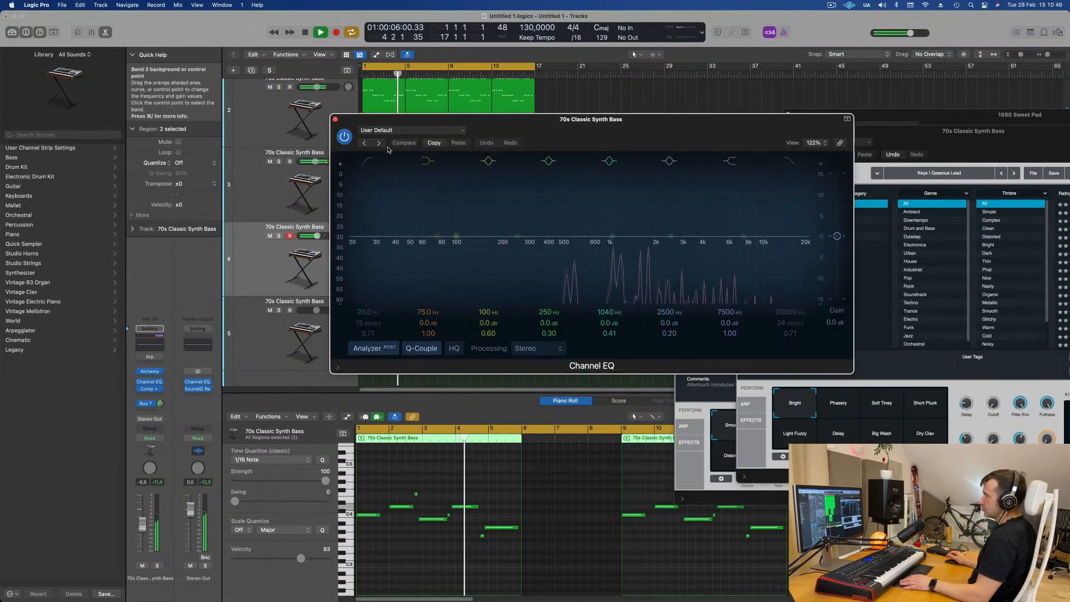
click(368, 161)
drag(366, 186, 536, 192)
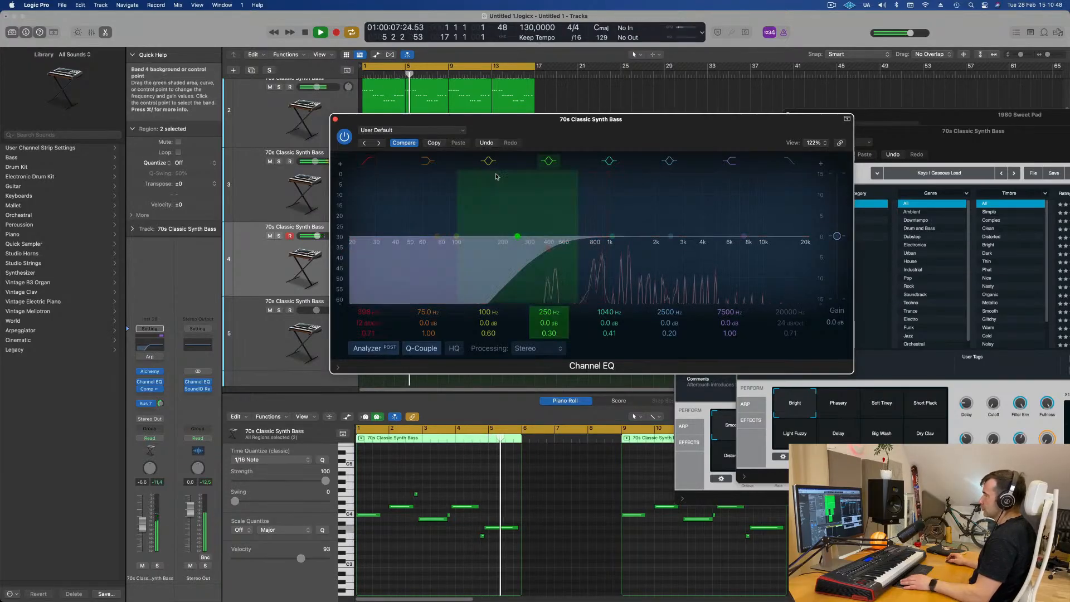
key(space)
key(super+w)
Copy the first melody region from track 4 onto track 5 at bar 6 and stop playback
drag(936, 142, 990, 170)
key(space)
click(533, 271)
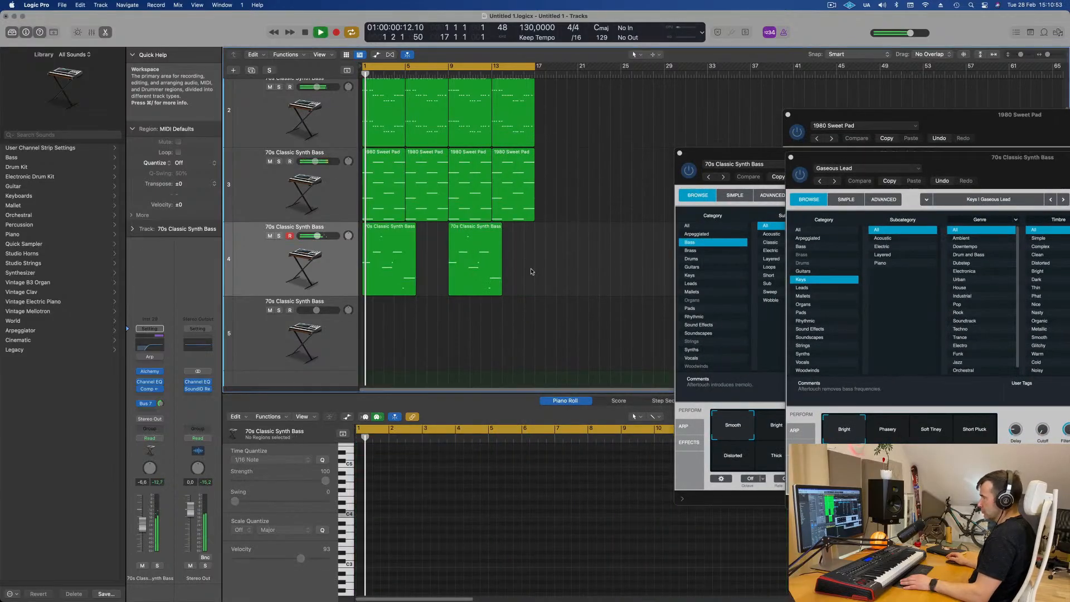
click(385, 251)
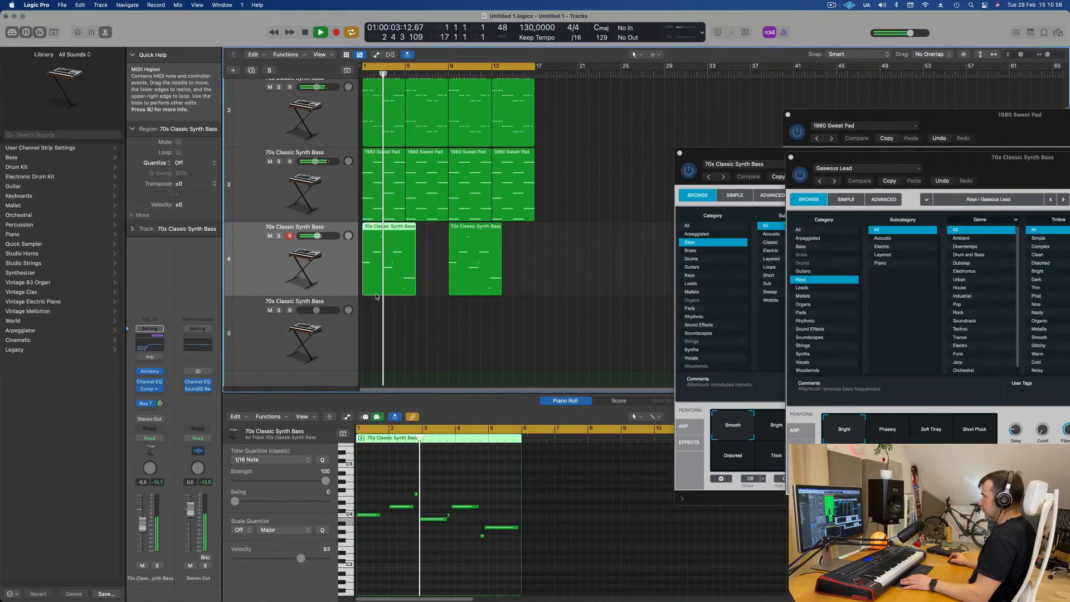
drag(386, 294, 447, 480)
key(space)
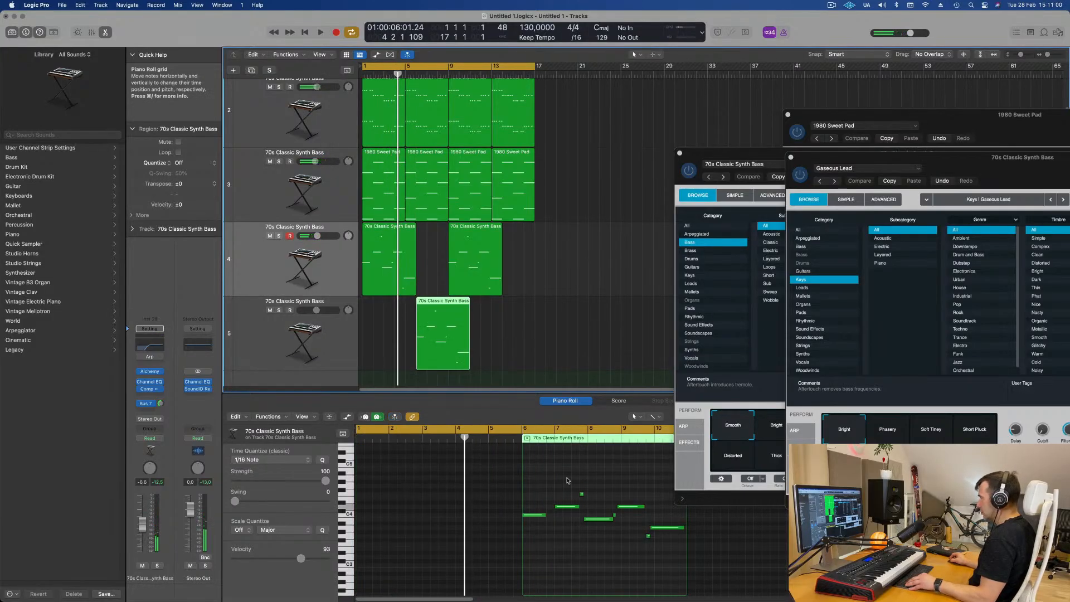
Delete all notes except the first two from the track 5 region in the Piano Roll
scroll(568, 480, right, 3)
drag(522, 484, 606, 543)
key(Delete)
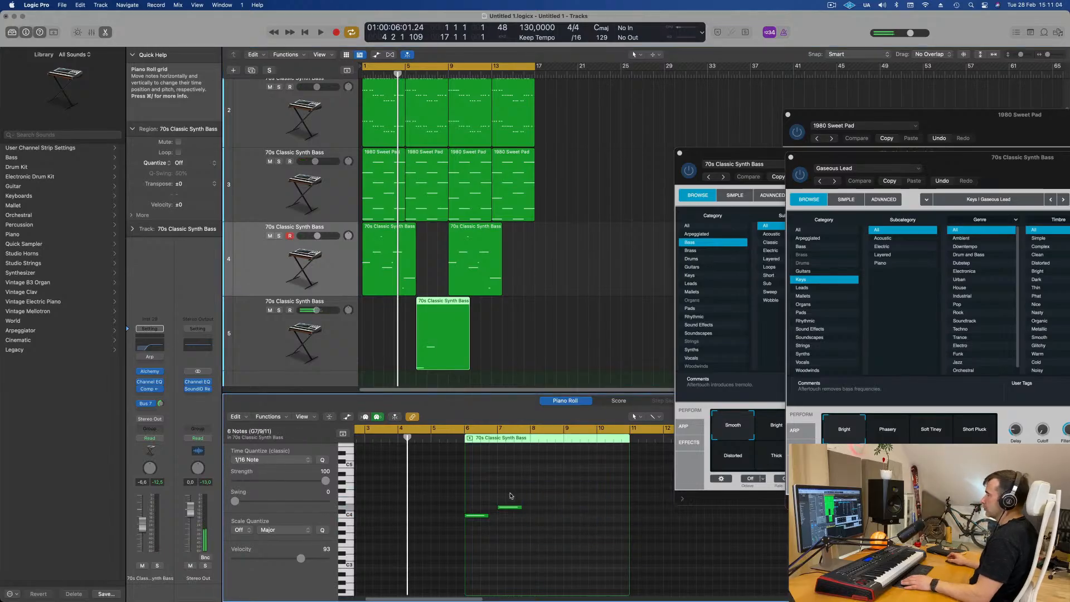
Lengthen the two remaining track 5 notes to one bar each, transpose them down an octave and play them on track 5
drag(488, 516, 495, 516)
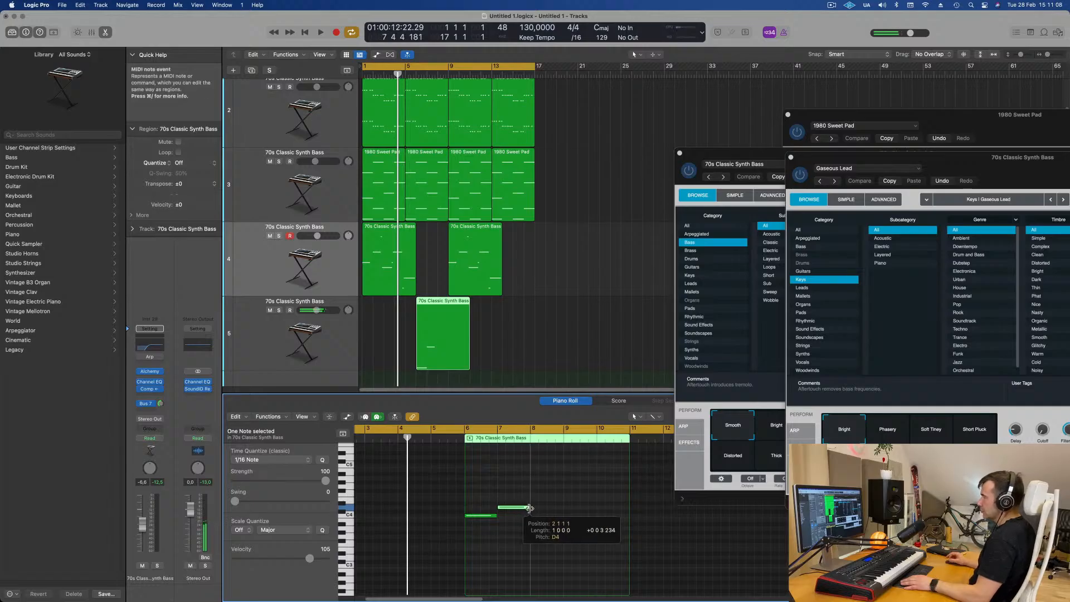
drag(527, 509, 529, 508)
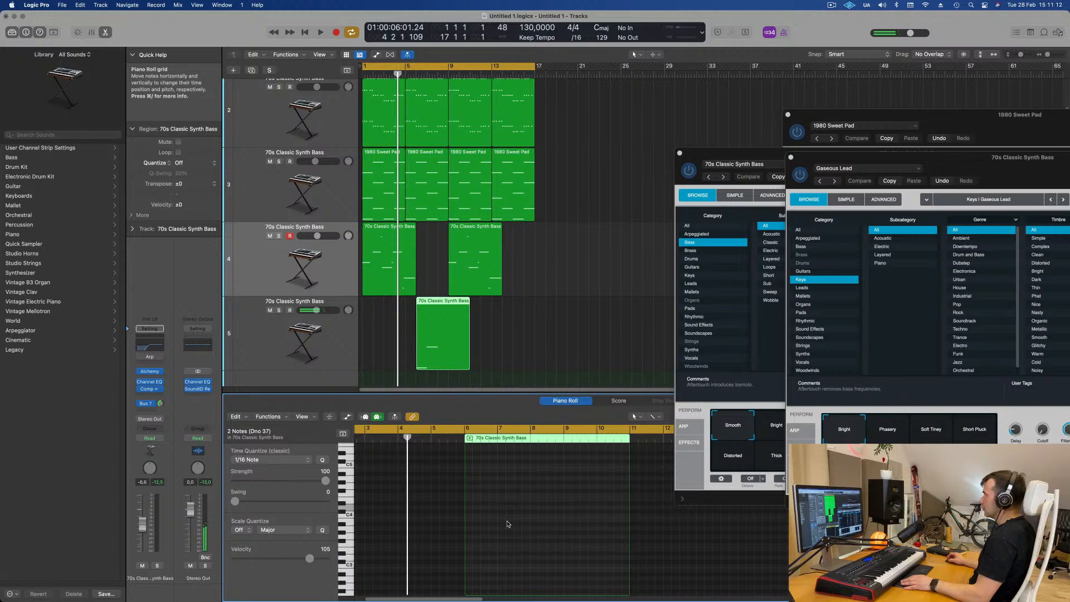
key(space)
drag(918, 157, 774, 92)
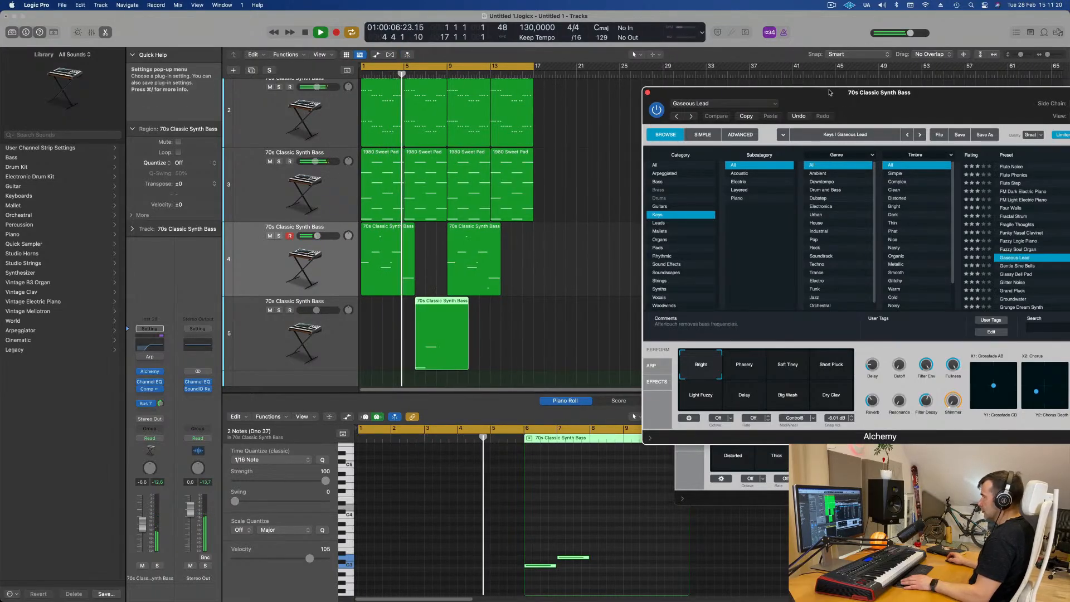
drag(893, 99, 768, 91)
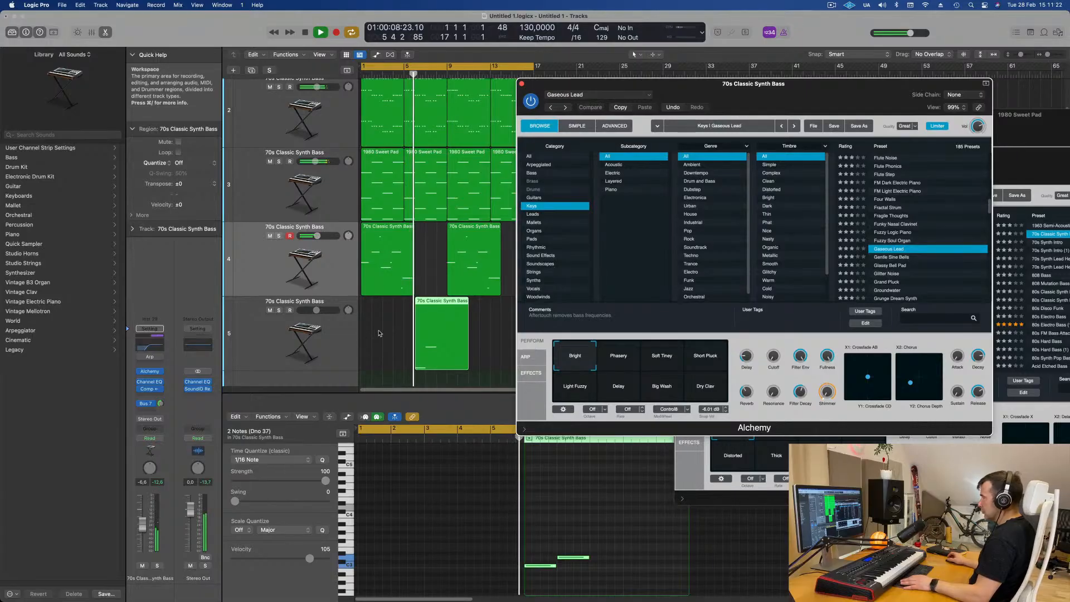
click(342, 357)
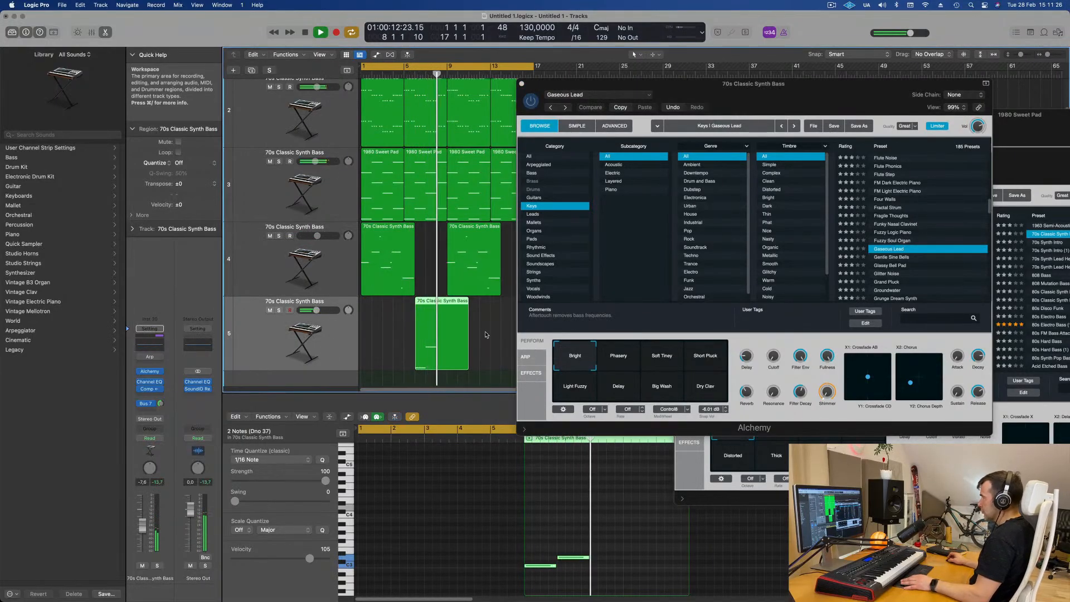
Copy the second note of the track 5 region to bar 8 at a pitch below C3 and restart playback
click(590, 540)
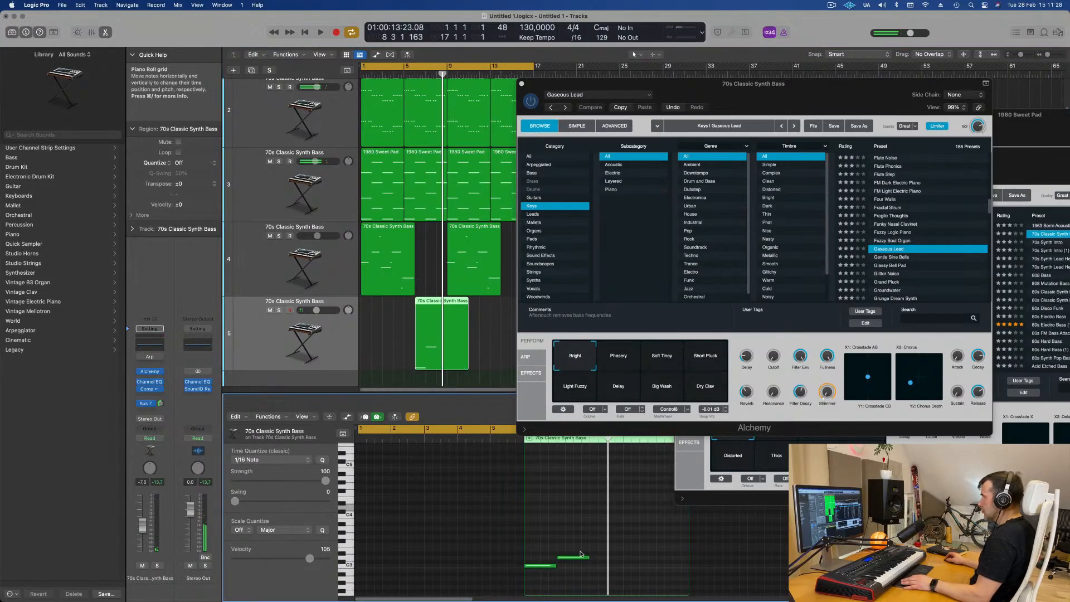
drag(575, 560, 609, 579)
key(space)
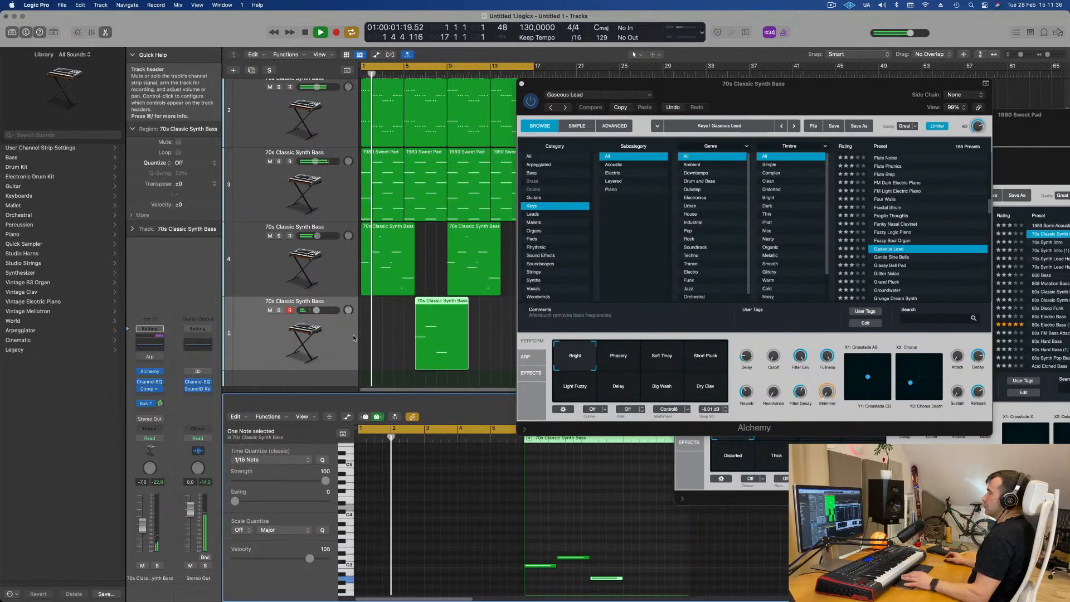
Open track 5's Alchemy instrument and close the Alchemy window of track 4
click(149, 371)
drag(497, 120, 748, 226)
drag(603, 88, 710, 88)
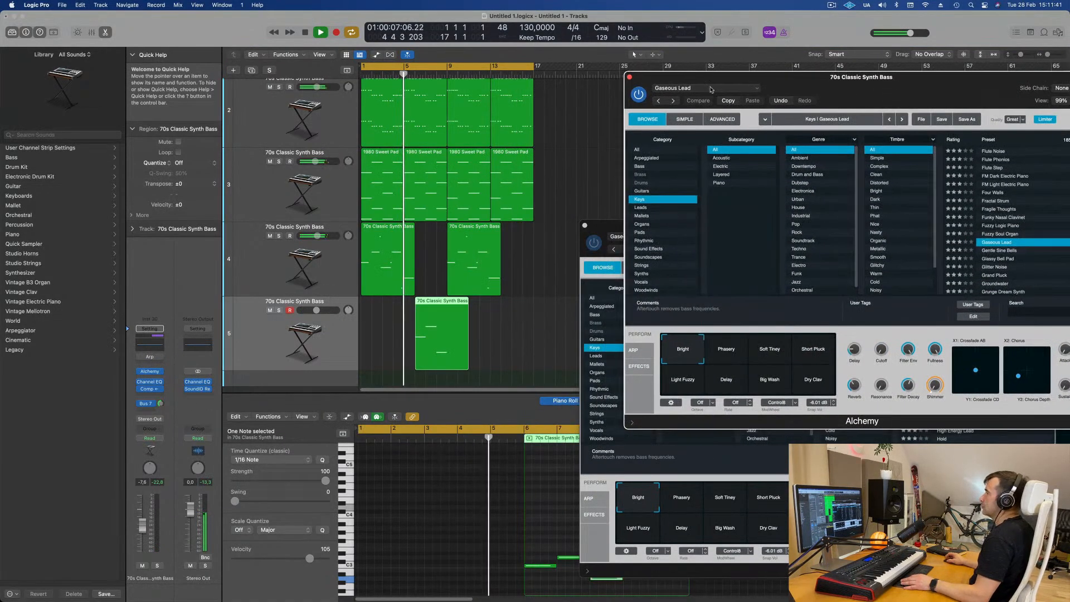
click(629, 77)
drag(792, 237, 746, 146)
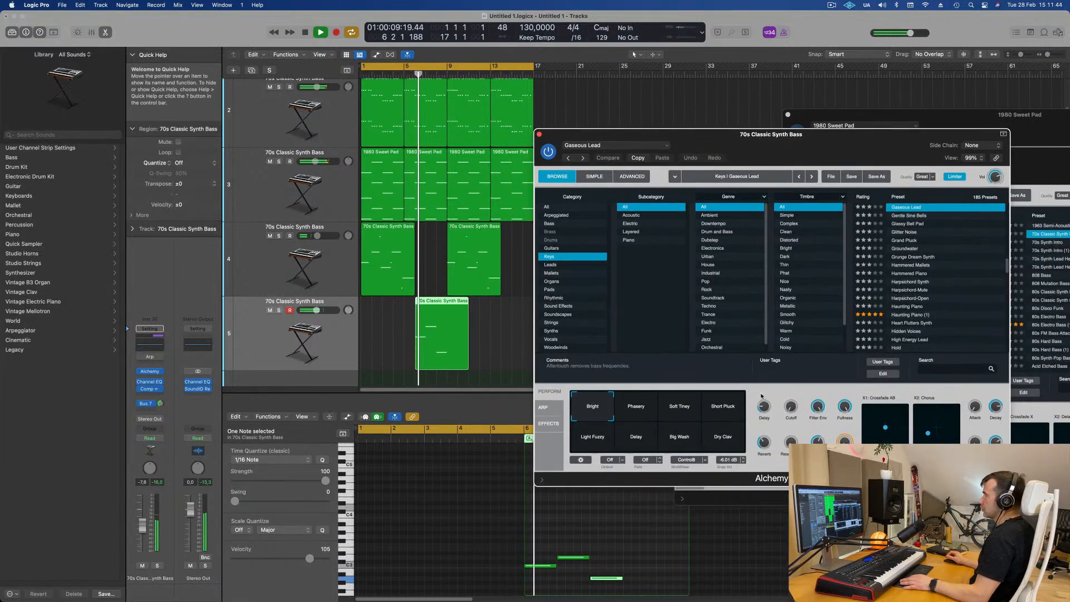
Audition the Short Pluck, Light Fuzzy and Delay snapshots of Gaseous Lead on track 5 and choose Big Wash
click(680, 419)
click(712, 415)
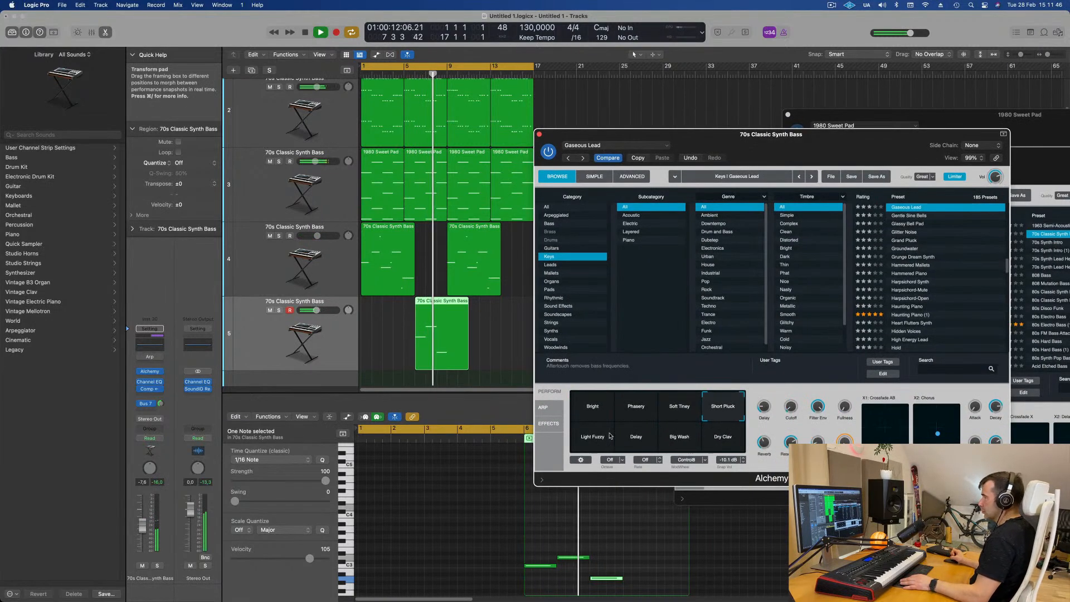
click(414, 73)
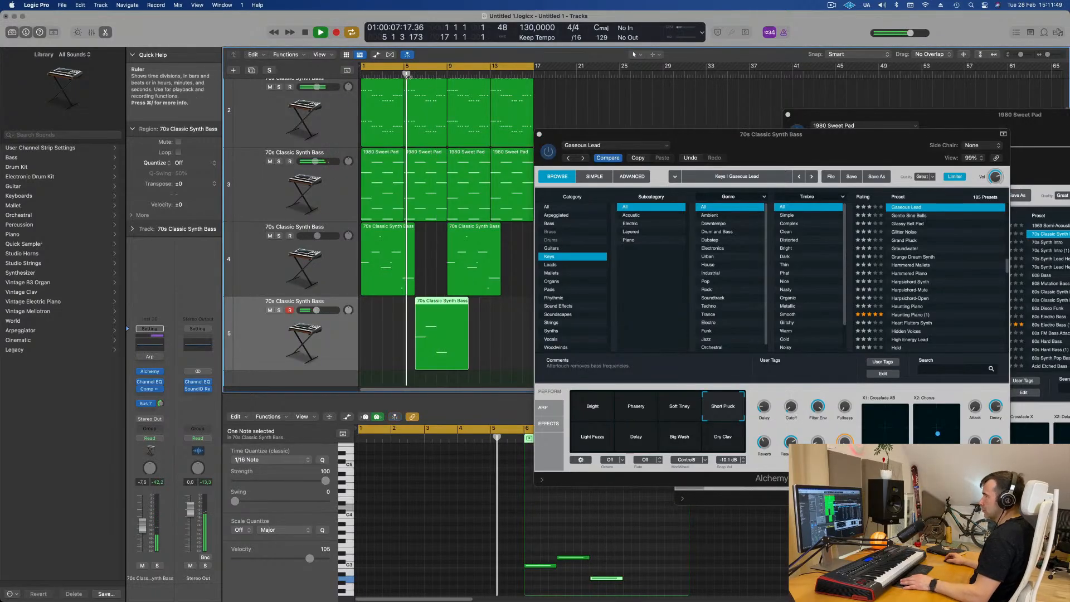
click(598, 440)
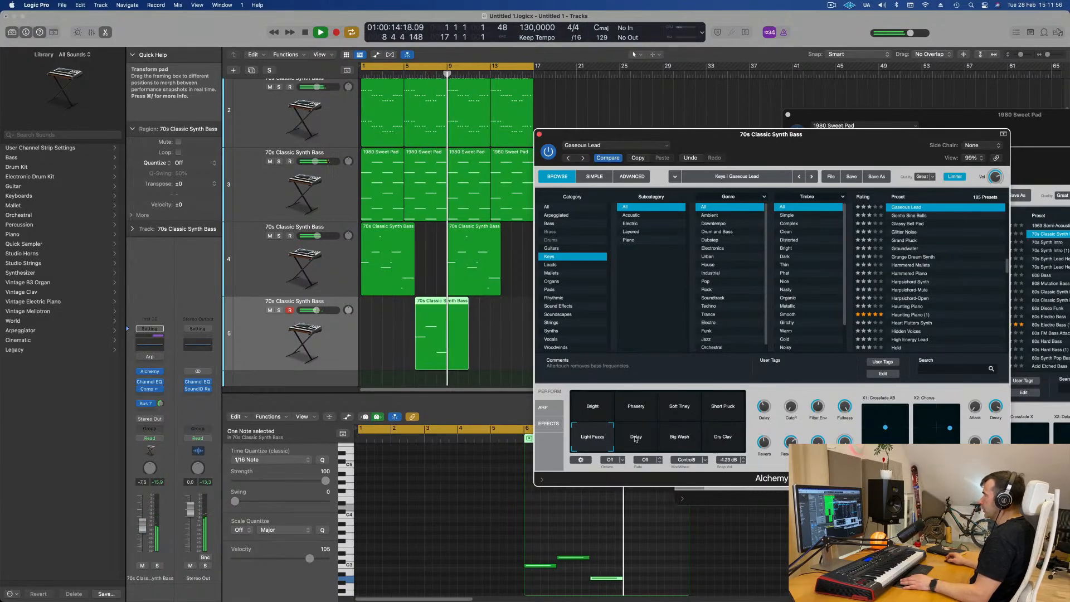
click(636, 439)
click(664, 443)
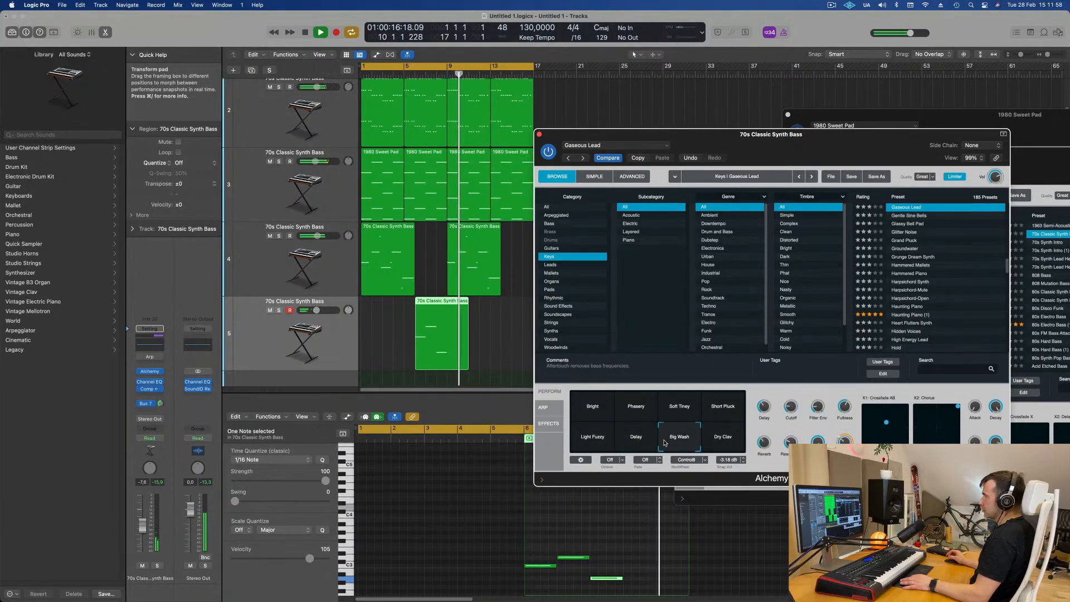
Copy the track 5 region to bar 14 and play the arrangement with the Alchemy window in reach
key(space)
drag(436, 303, 522, 306)
key(space)
drag(774, 144, 733, 148)
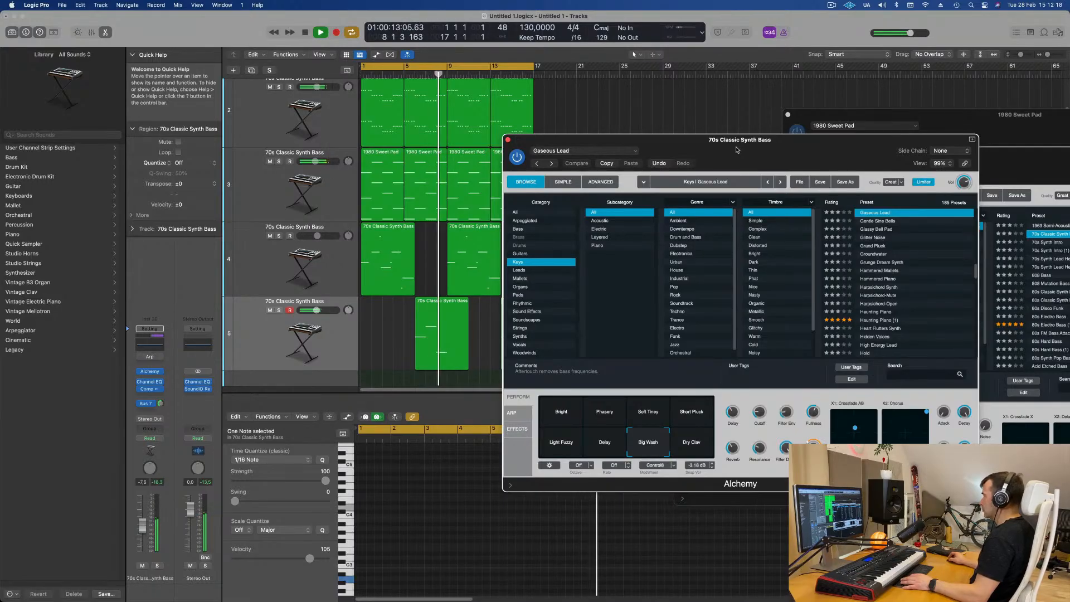
drag(736, 150, 736, 120)
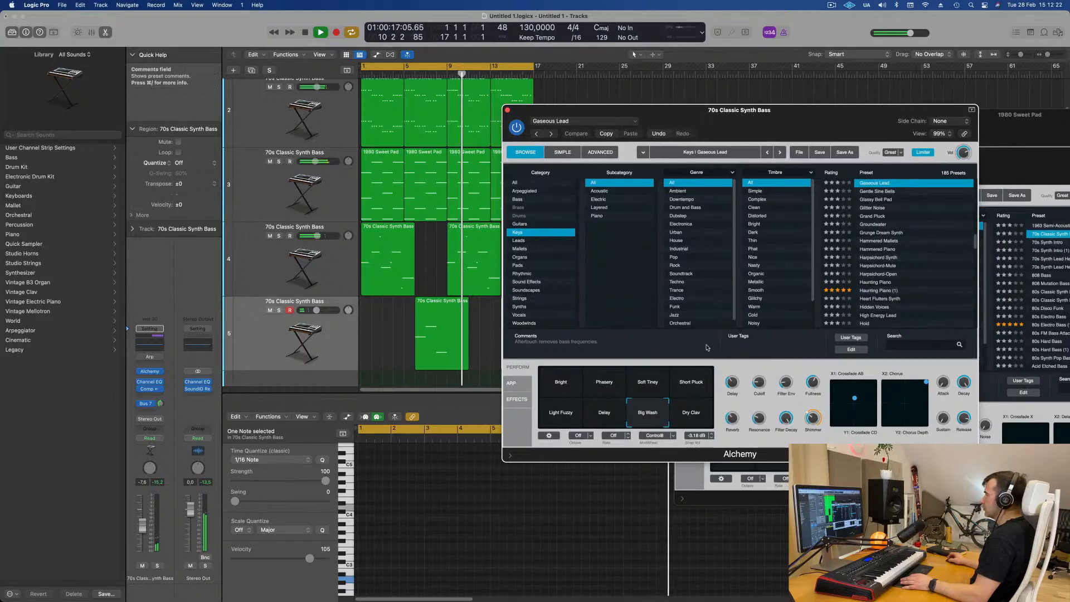
Load the Haunting Piano (1) preset in track 5's Alchemy and raise the track volume to about -3.8 dB
click(890, 290)
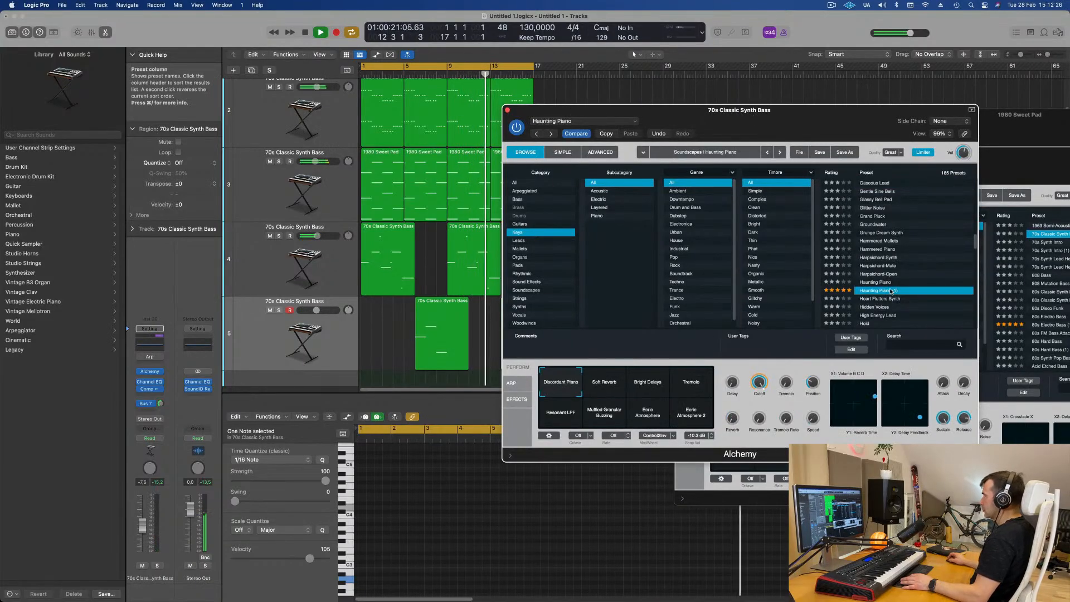
drag(761, 120, 817, 100)
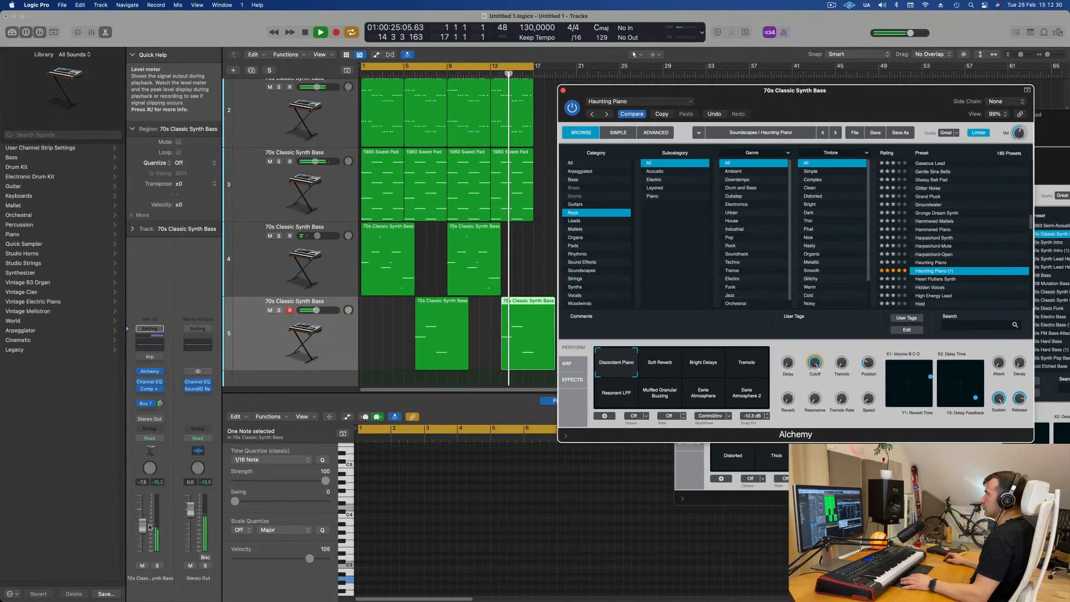
drag(148, 522, 143, 511)
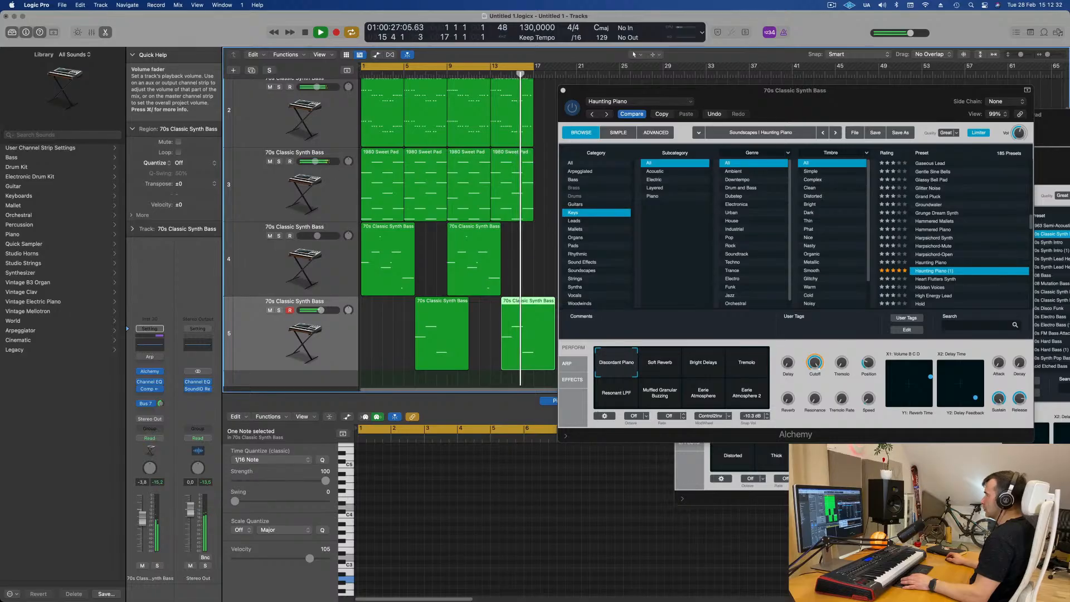
Try the Jug Kalimba preset in track 5's Alchemy during playback
scroll(895, 275, down, 4)
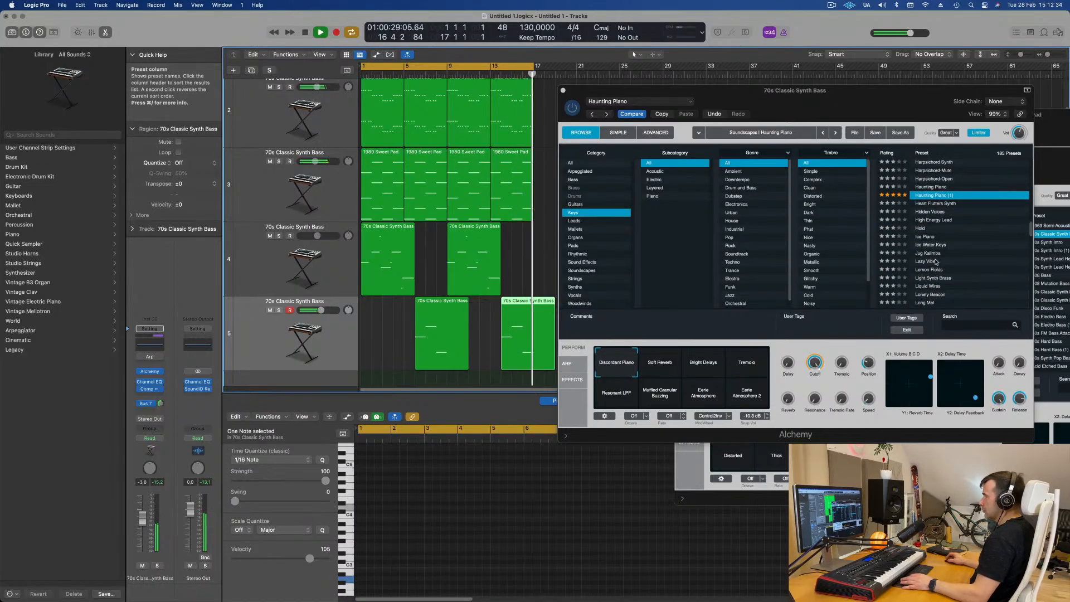
click(928, 255)
click(928, 253)
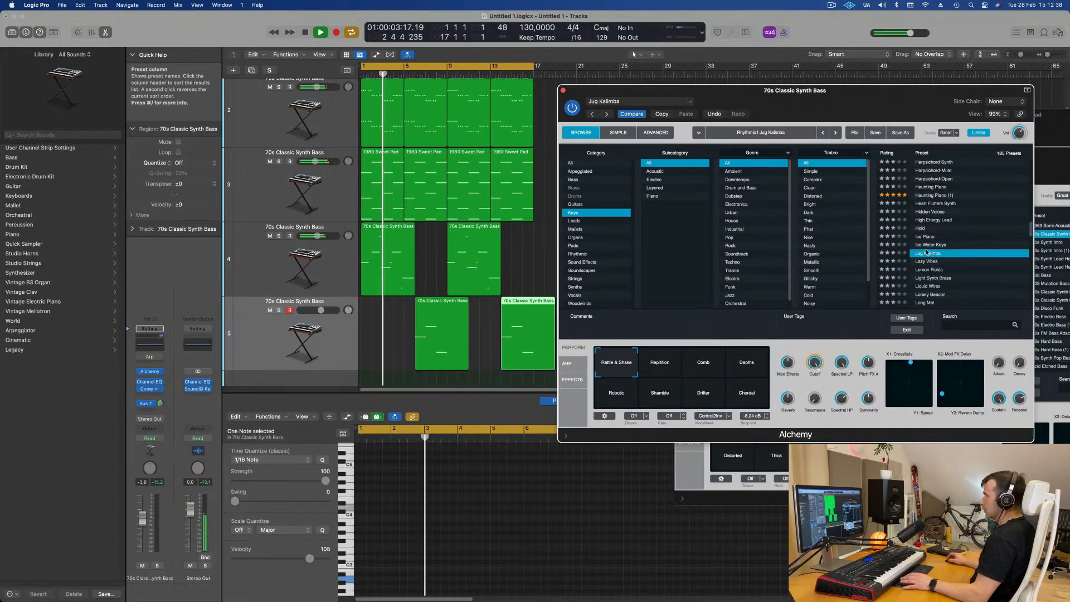
drag(858, 101, 779, 149)
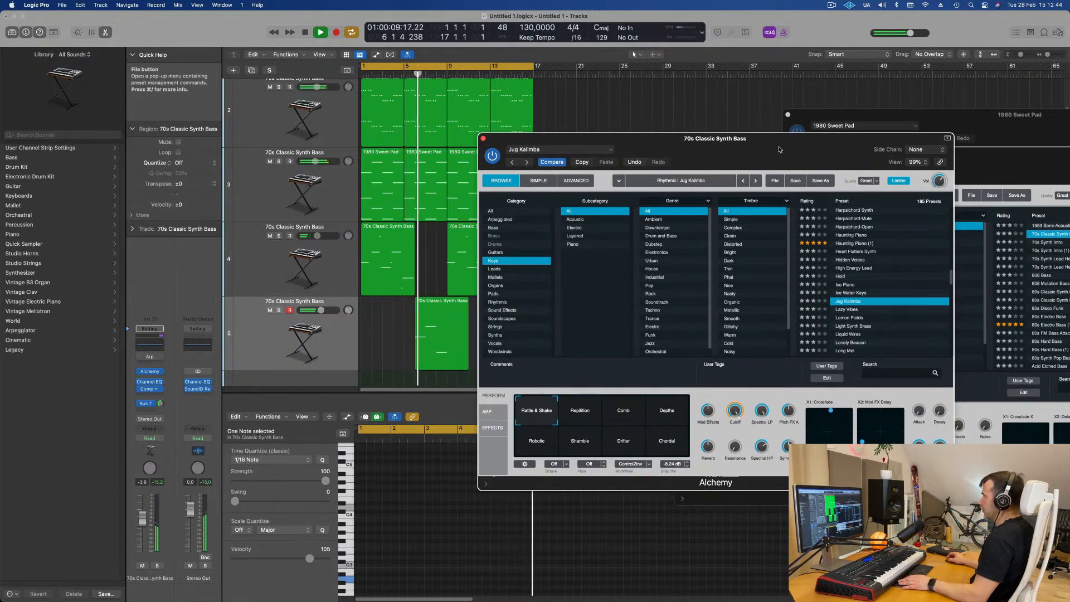
Load the Mallet-O-Harmonics preset in track 5's Alchemy and replay from bar 5
scroll(852, 276, down, 3)
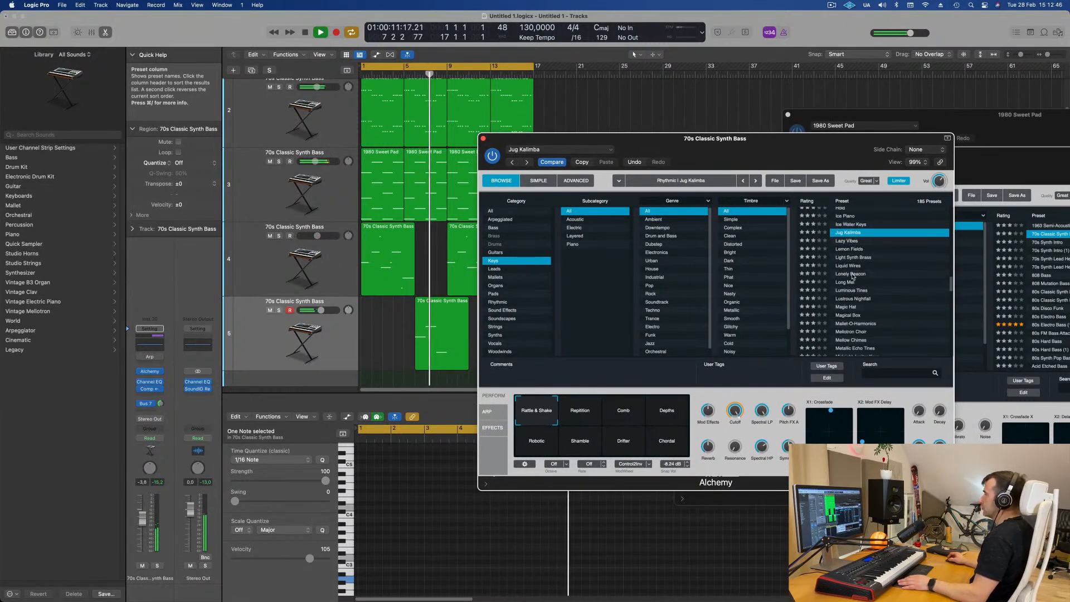
scroll(871, 275, down, 1)
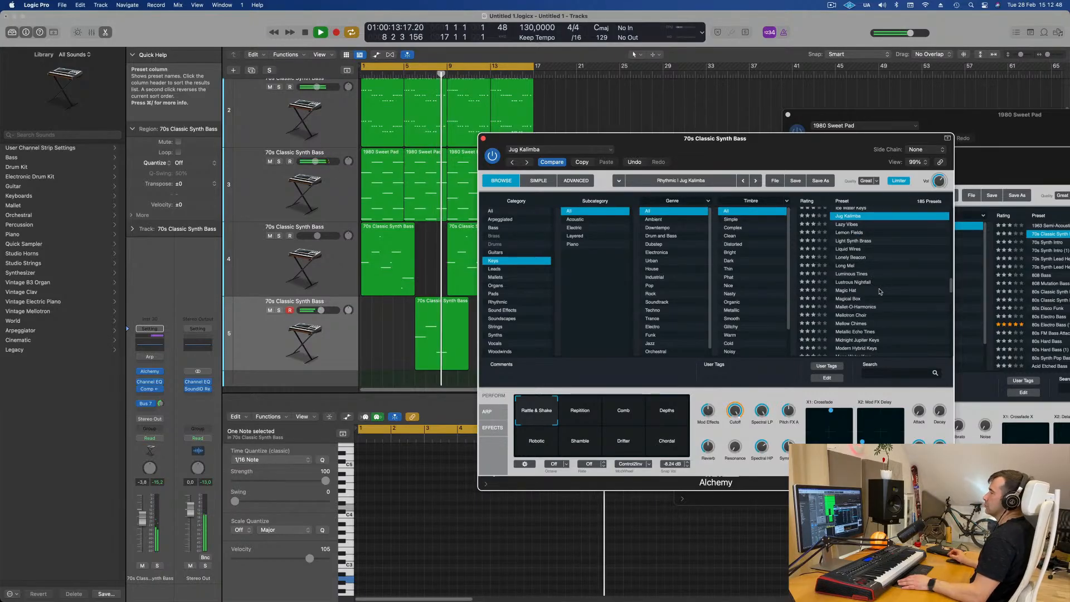
click(864, 307)
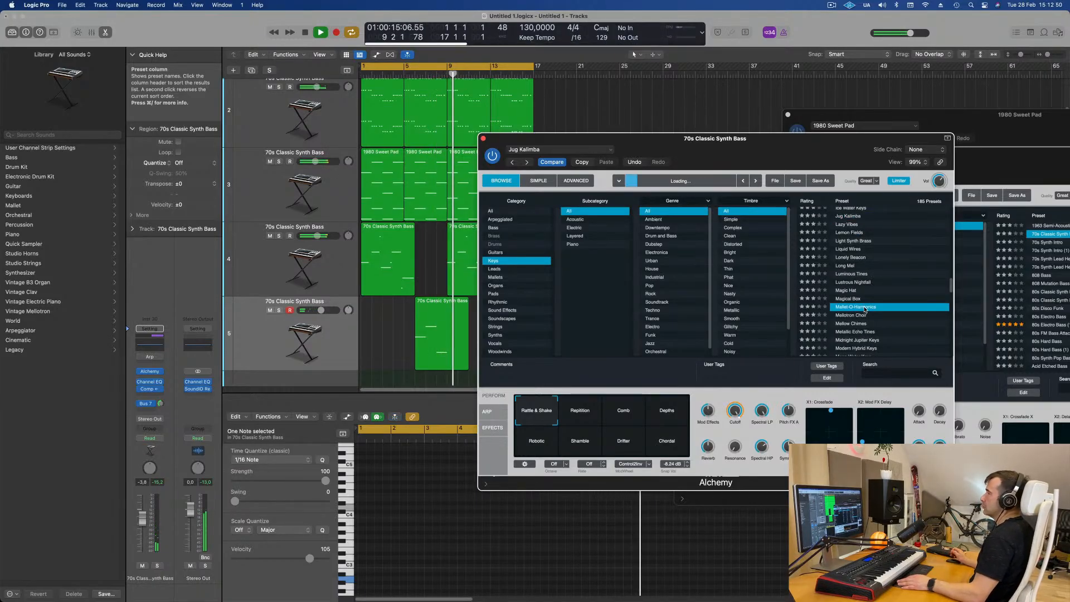
click(407, 74)
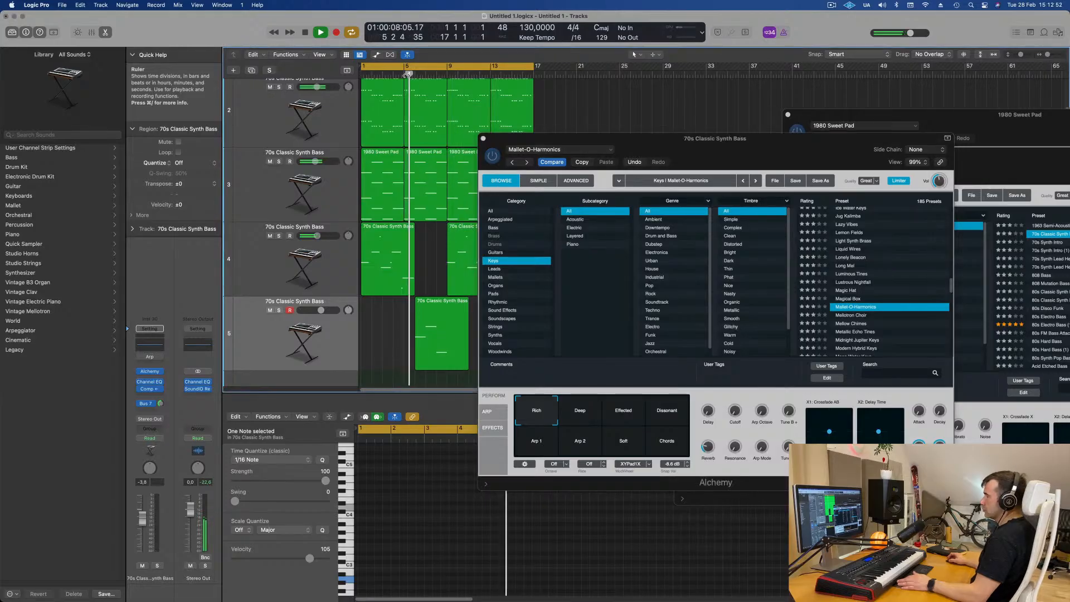
Show the arpeggiator settings of track 5's Alchemy during playback and raise the track volume to about -0.9 dB
mouse_move(571, 138)
mouse_down()
mouse_move(601, 125)
mouse_move(575, 124)
mouse_up()
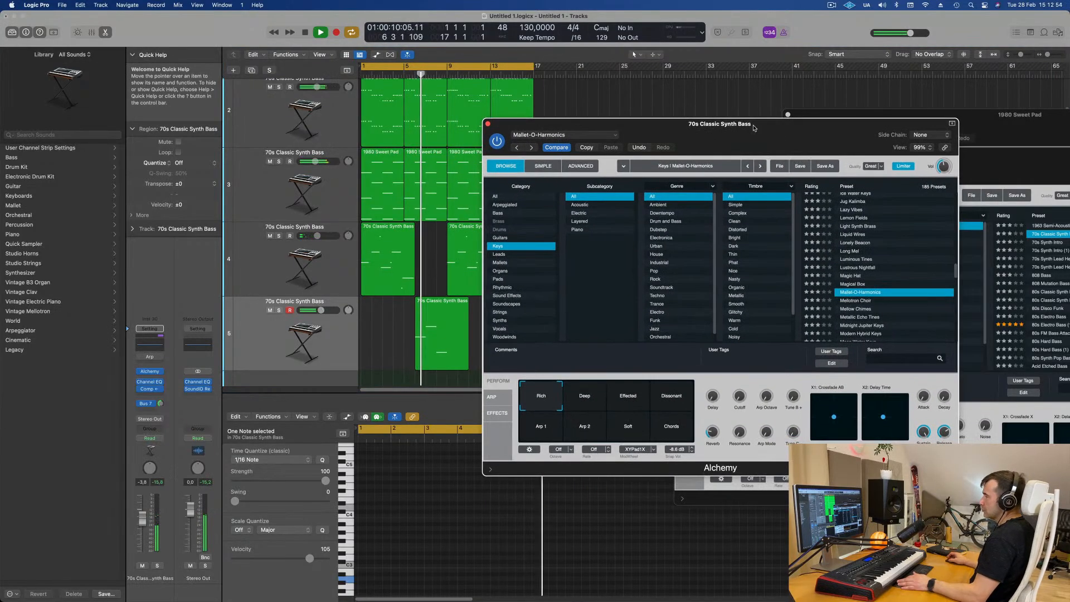
drag(322, 309, 323, 310)
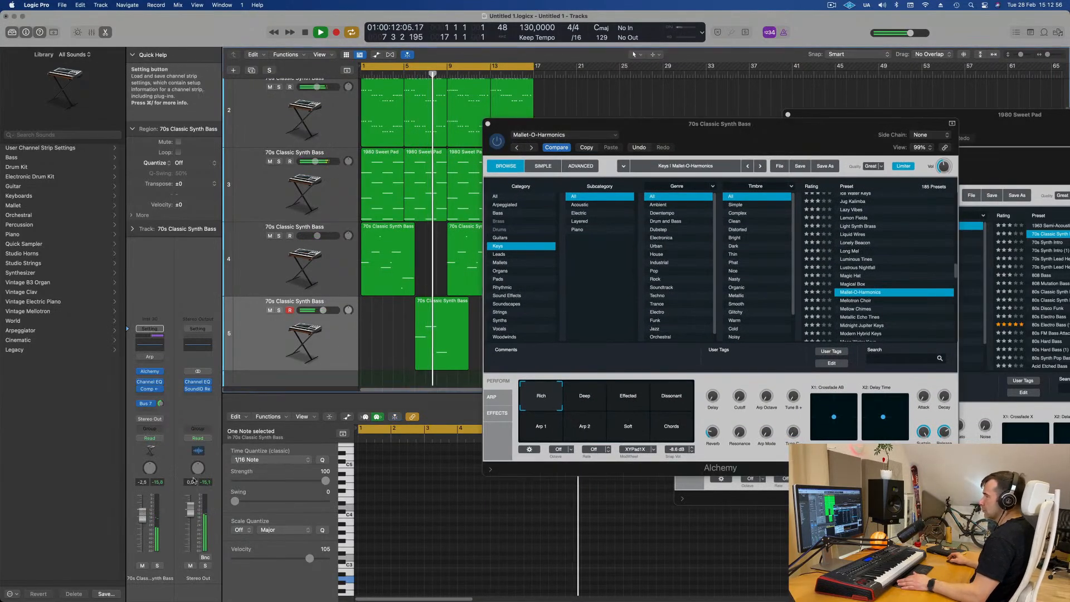
drag(717, 133, 818, 136)
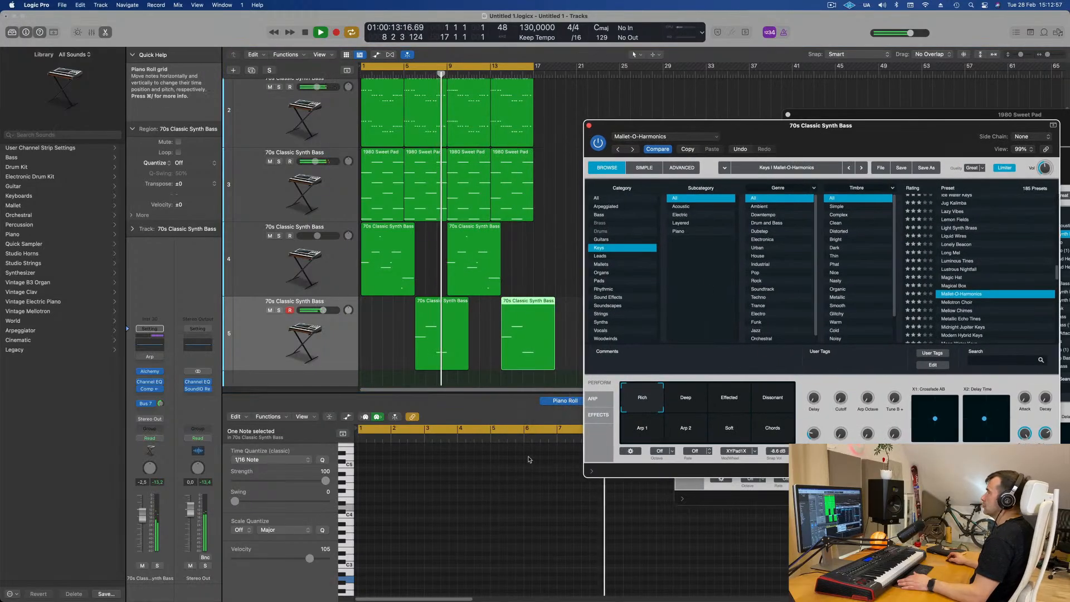
click(591, 399)
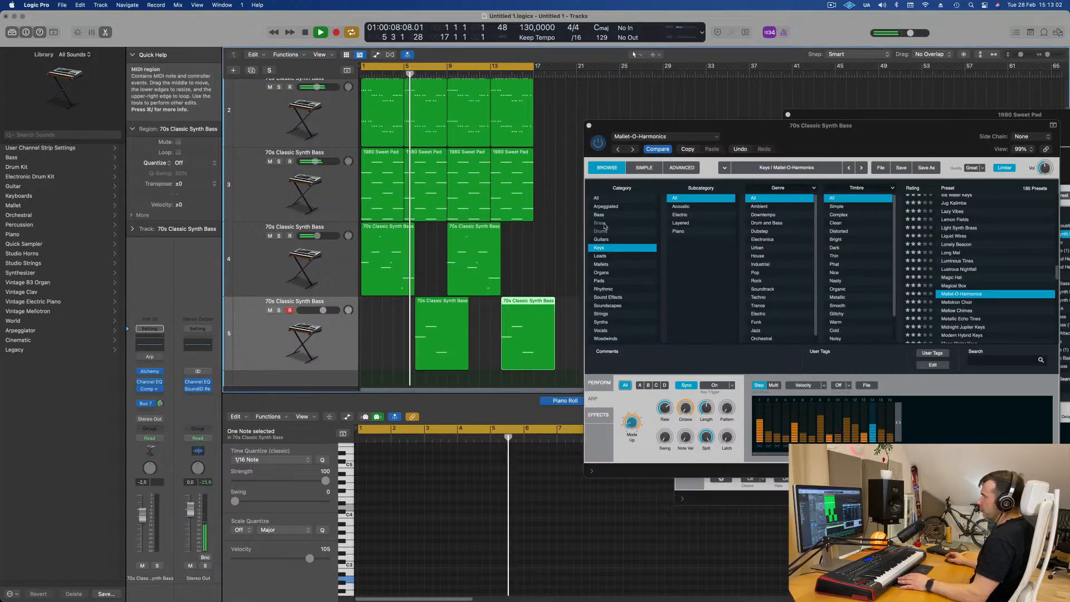
drag(813, 127, 705, 146)
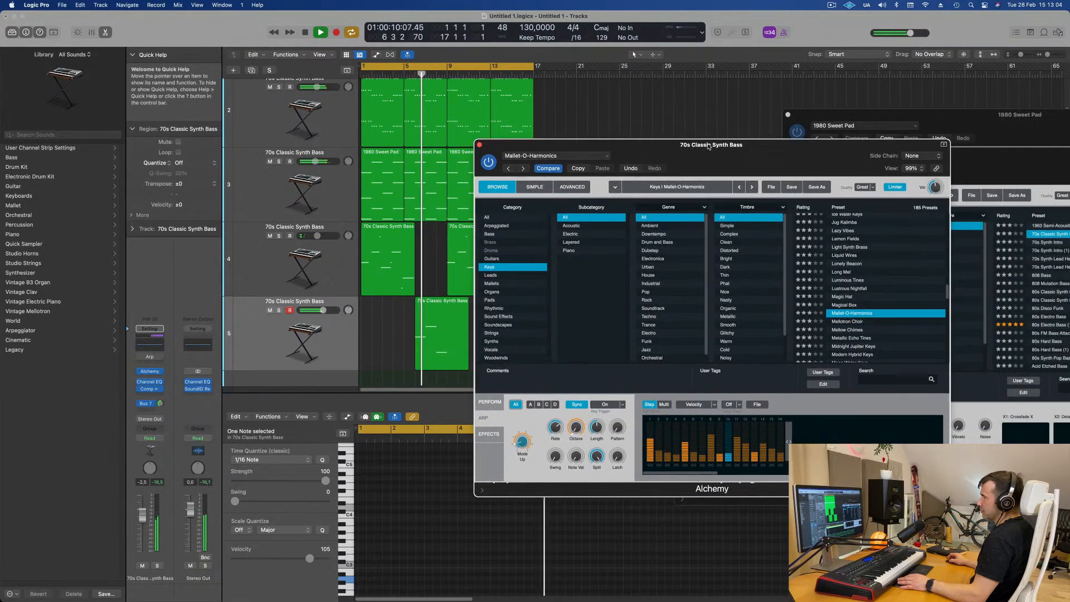
drag(141, 521, 141, 518)
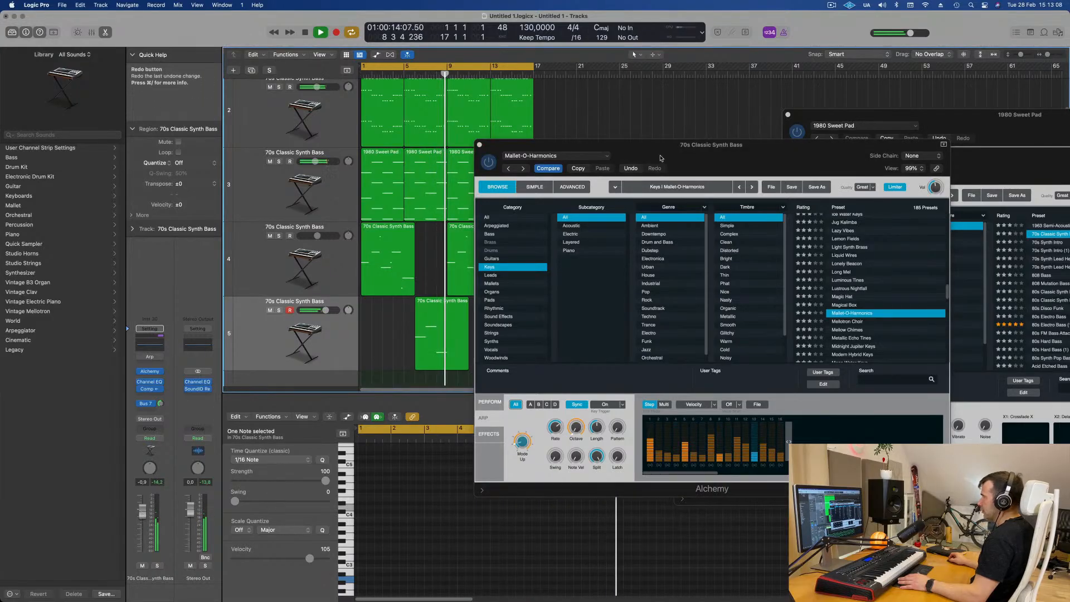
drag(619, 145, 861, 168)
Select both track 5 regions and replay the arrangement from bar 1
key(space)
drag(396, 323, 625, 329)
click(569, 516)
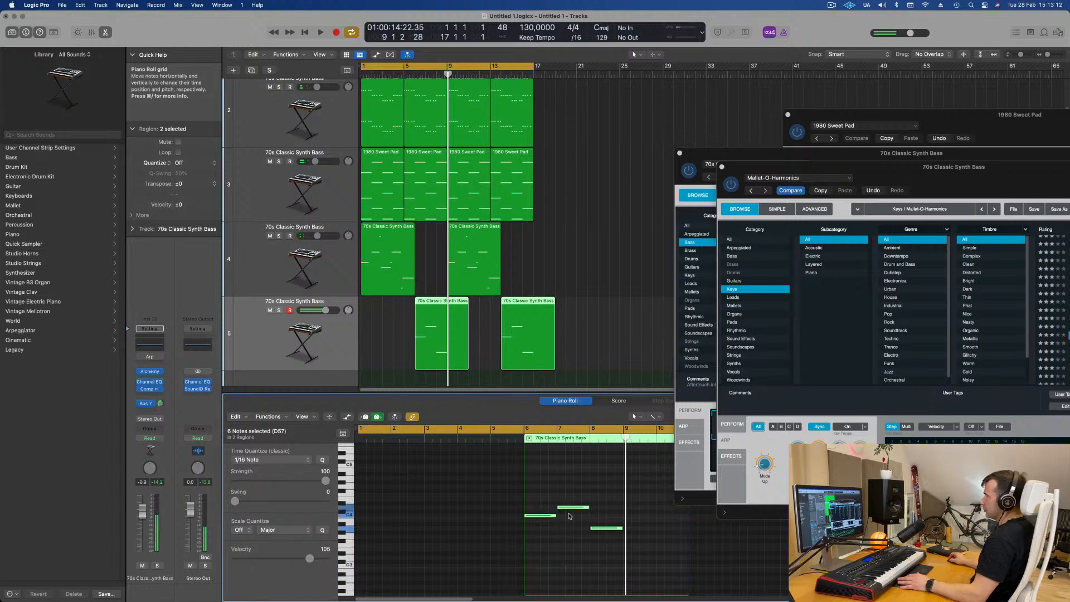
key(Return)
key(space)
Raise track 5's volume to about 0.1 dB and close its Alchemy window
drag(972, 170, 758, 190)
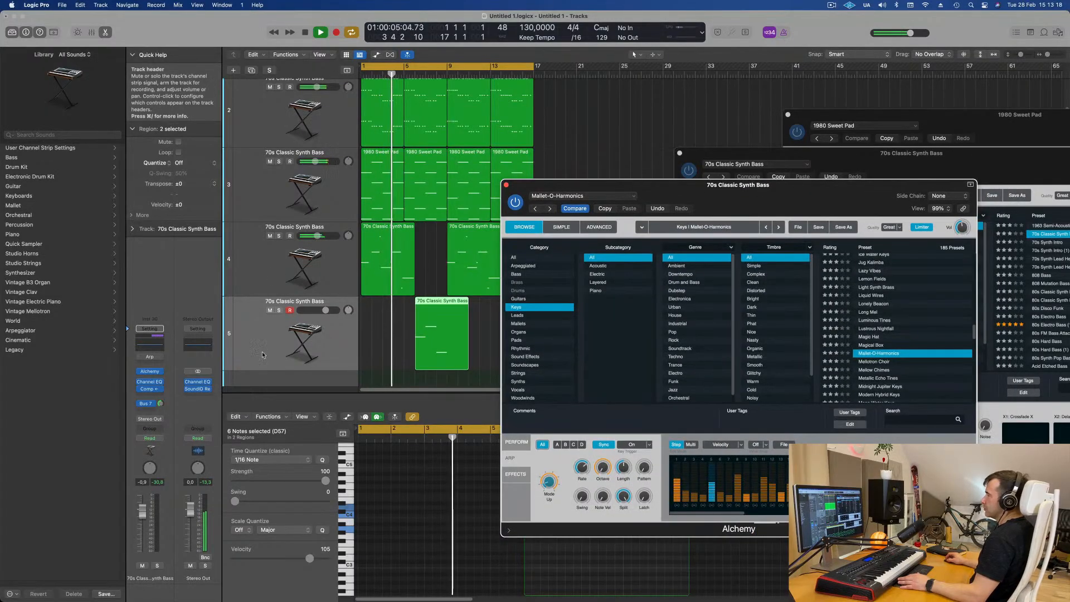
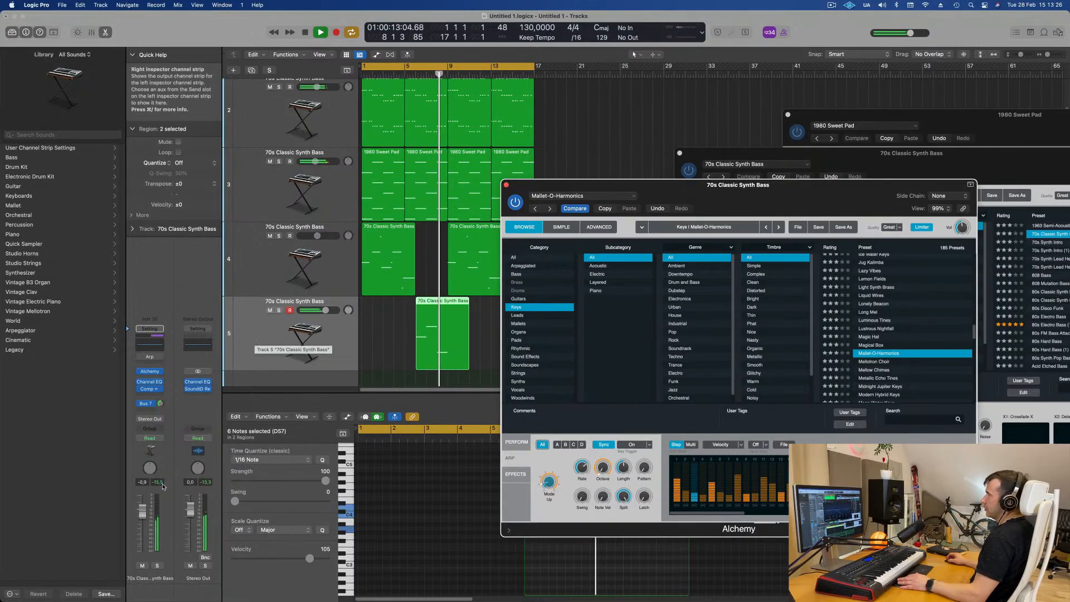
drag(507, 187, 555, 177)
click(555, 177)
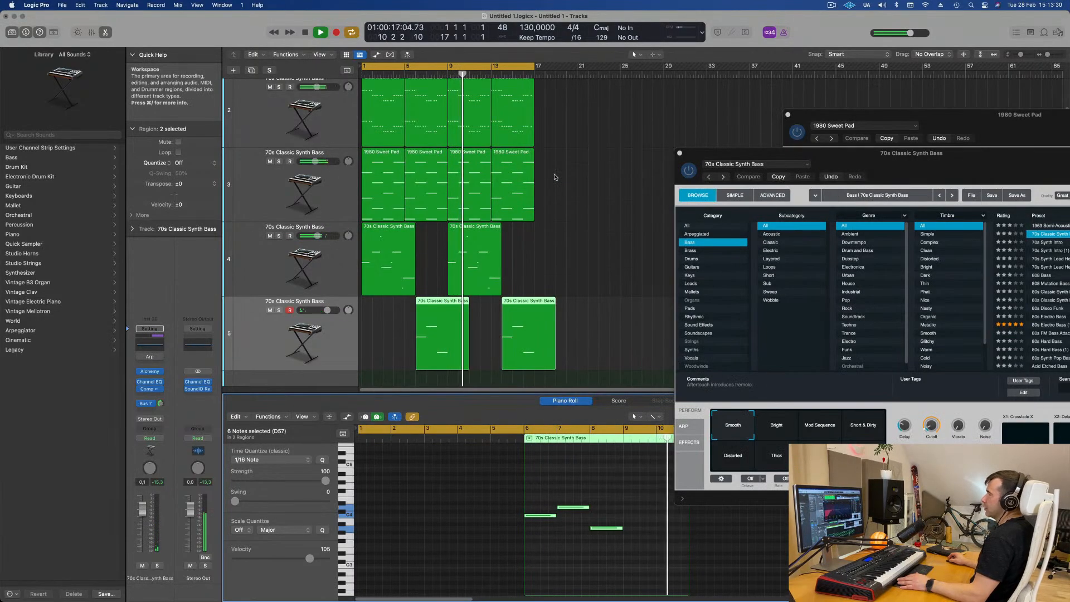
Replay from bar 1 and lower the Cutoff in track 3's Alchemy to about 7.8%
click(355, 192)
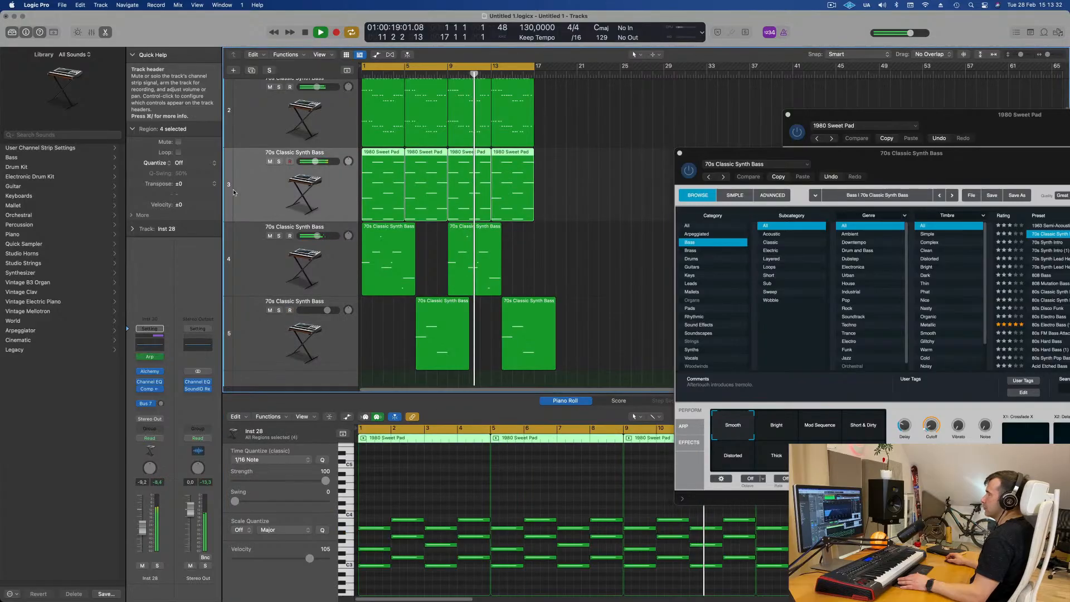
key(Return)
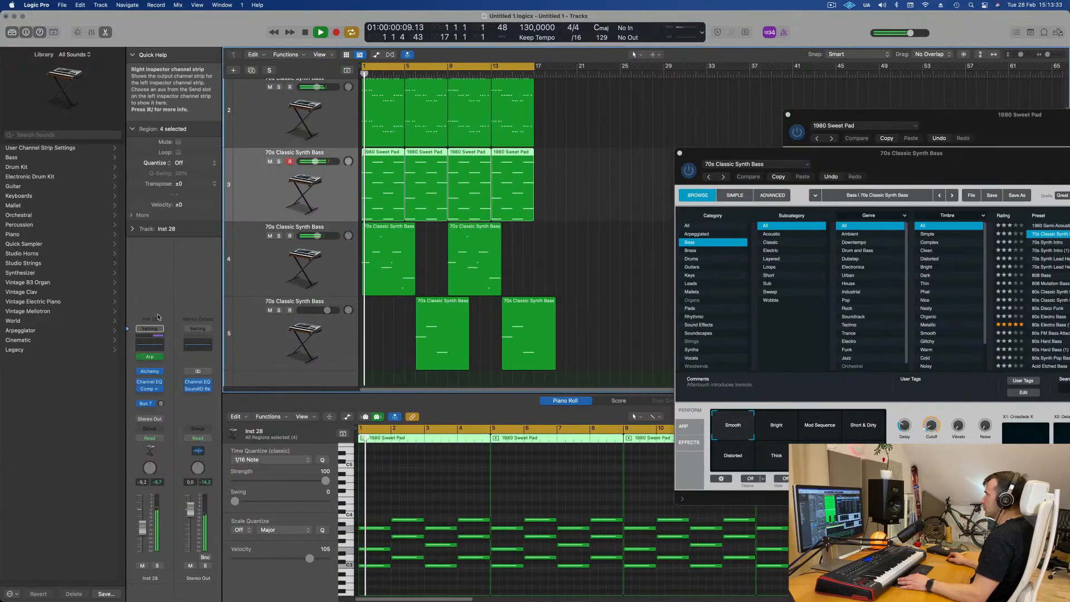
click(150, 371)
key(Return)
mouse_move(696, 405)
mouse_down()
mouse_move(702, 426)
mouse_move(696, 396)
mouse_move(698, 415)
mouse_up()
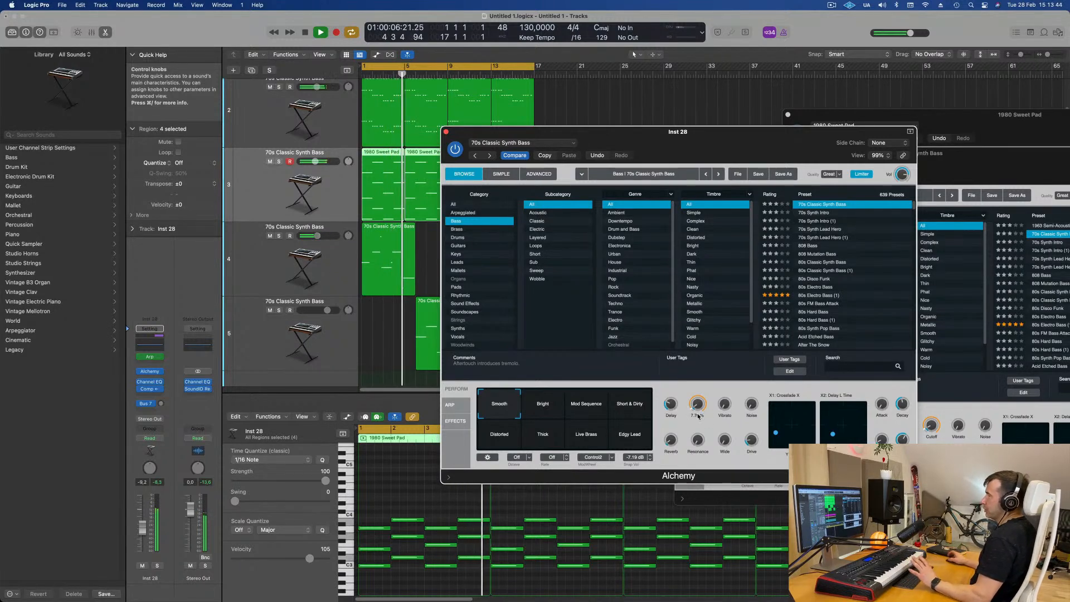
drag(702, 137, 833, 65)
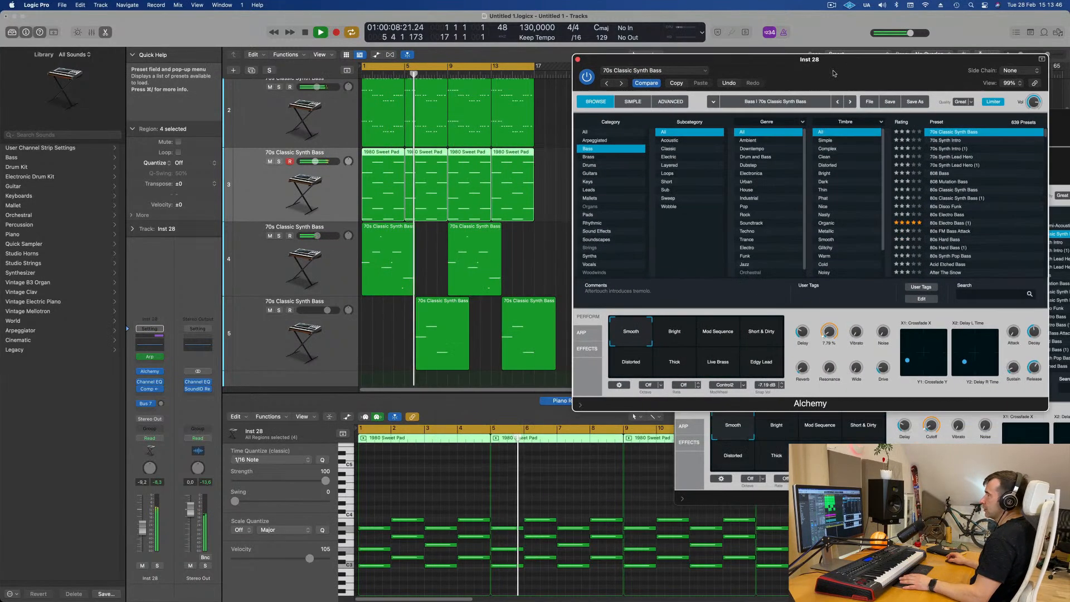
Listen to track 2 and track 3 briefly in solo, restoring the full mix each time
scroll(287, 153, up, 3)
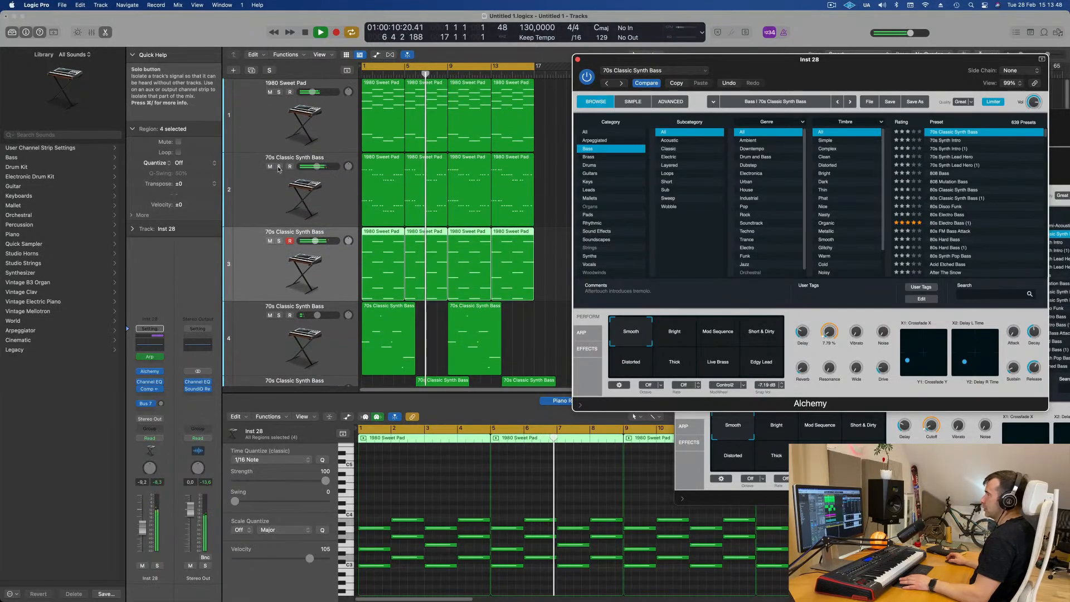
click(279, 166)
click(279, 166)
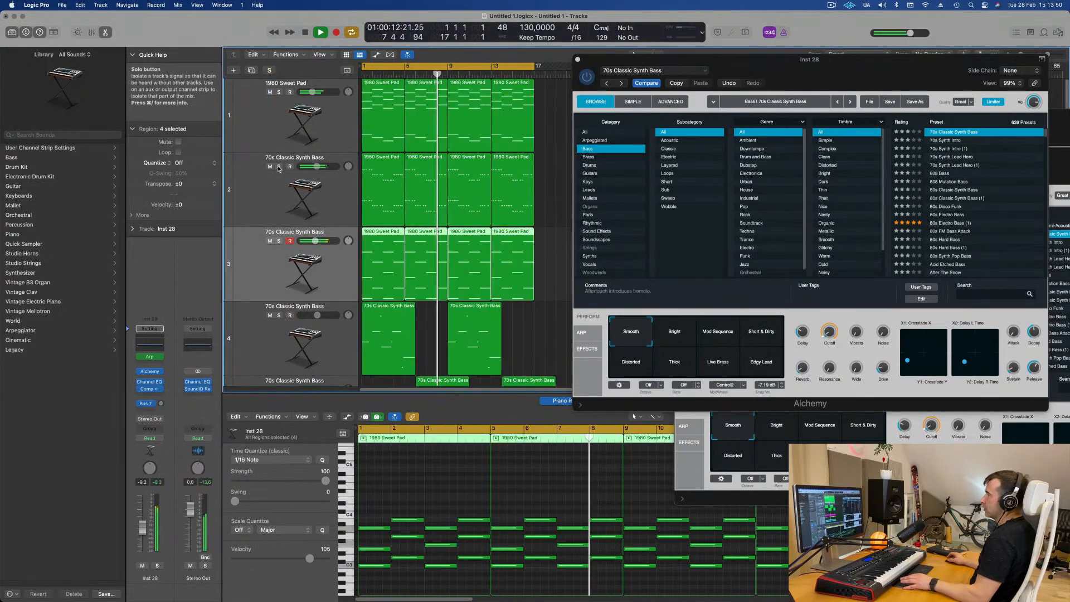
click(278, 241)
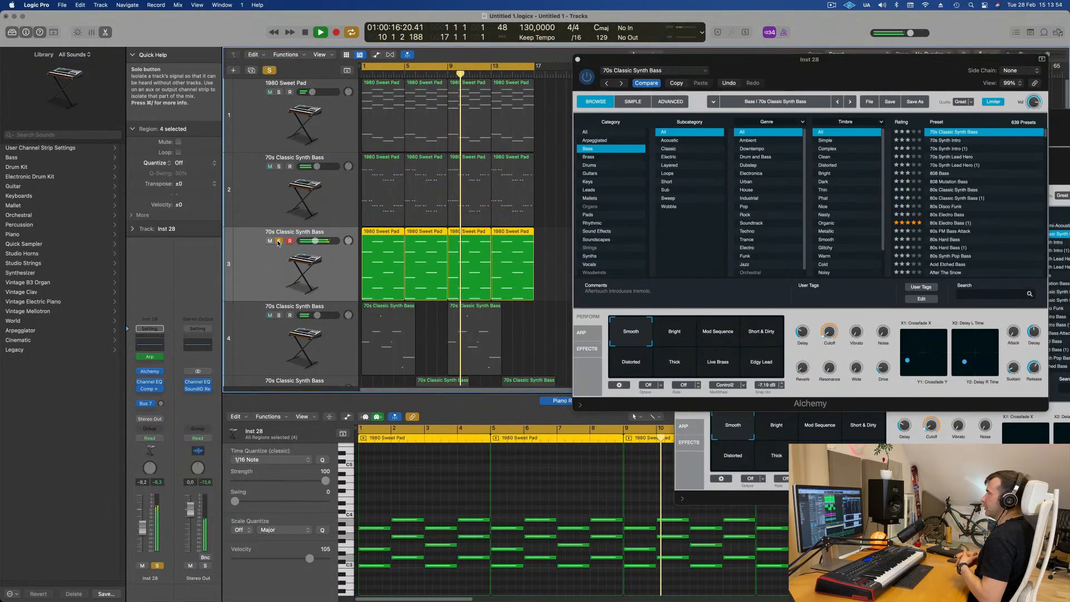
click(279, 242)
Enable the low-cut band in track 3's Channel EQ at about 104 Hz and close the EQ
click(149, 382)
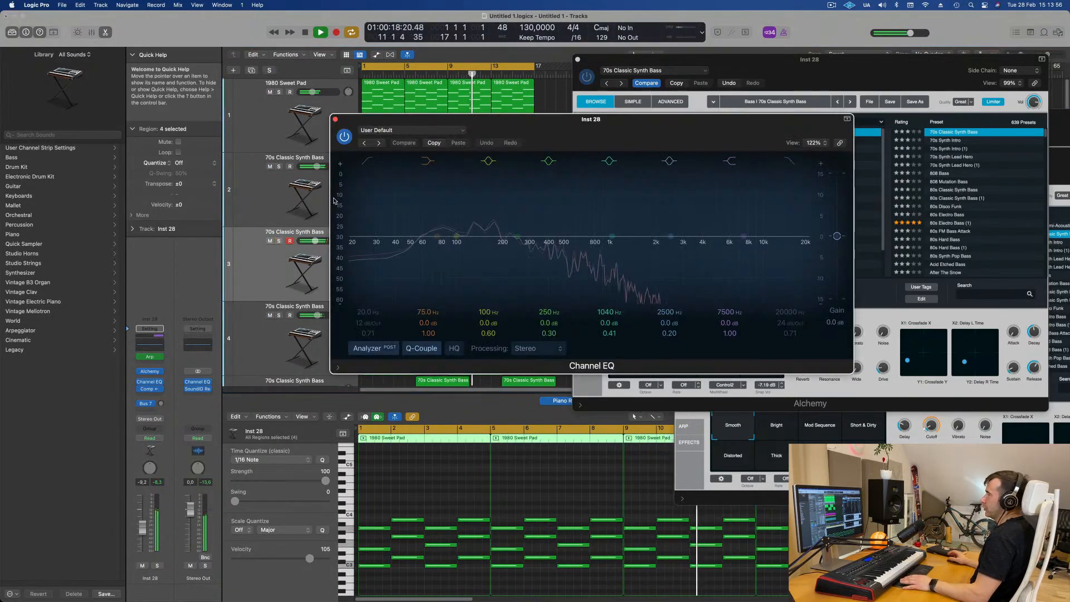
click(368, 161)
drag(371, 191, 470, 187)
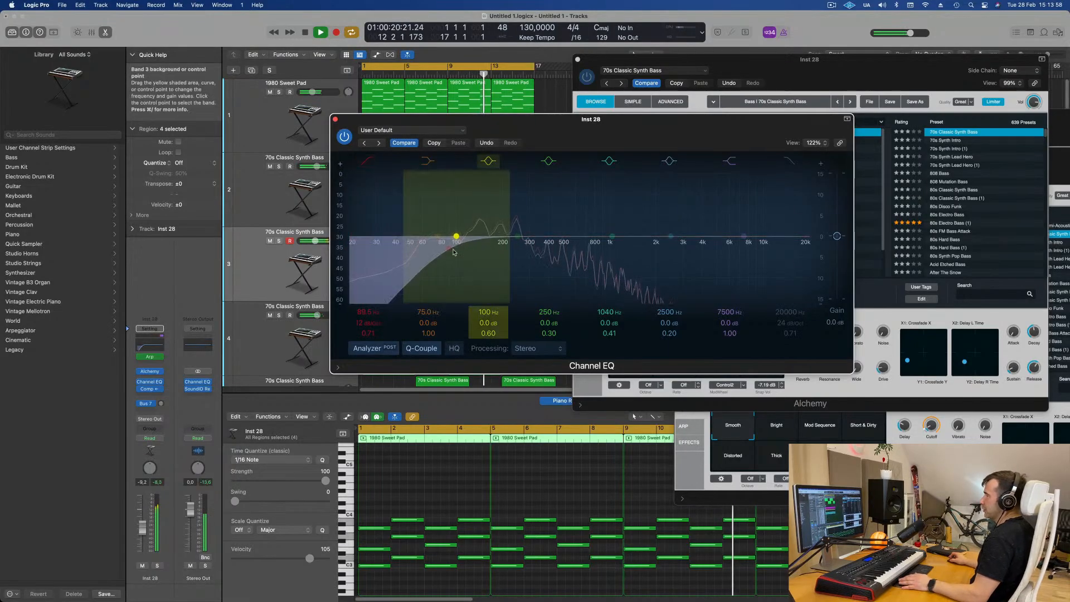
drag(450, 248, 461, 246)
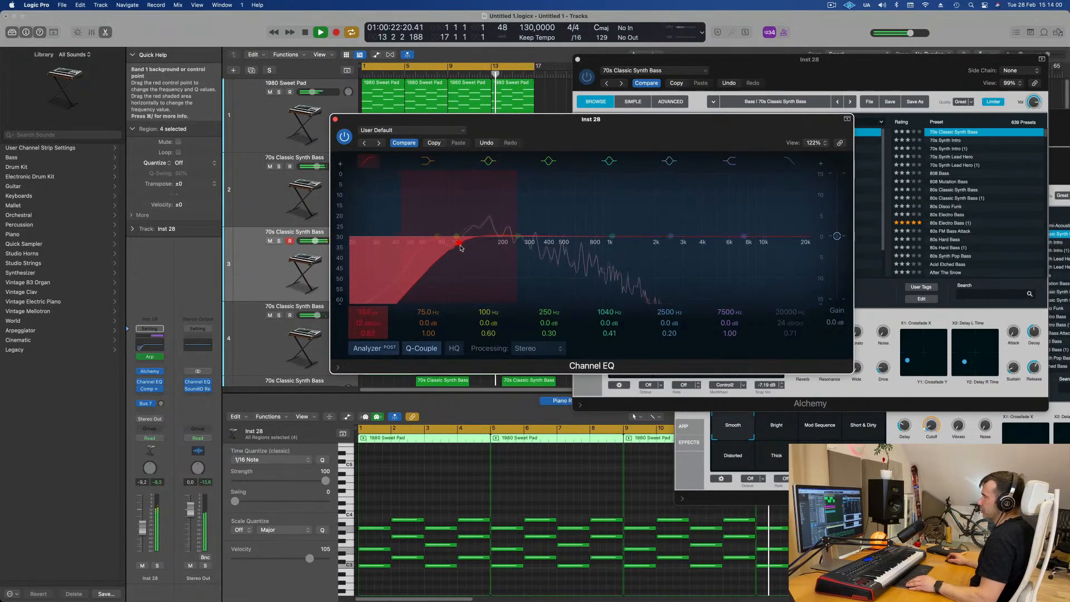
click(335, 119)
Cut off the part of track 5's second region that extends past bar 17
drag(711, 69, 823, 76)
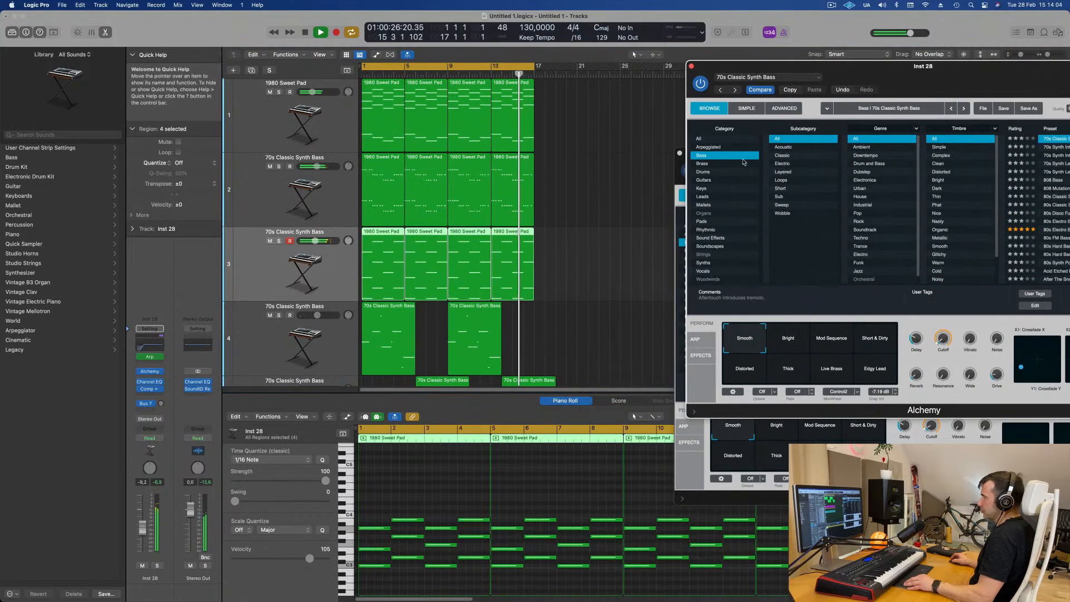
scroll(541, 274, down, 3)
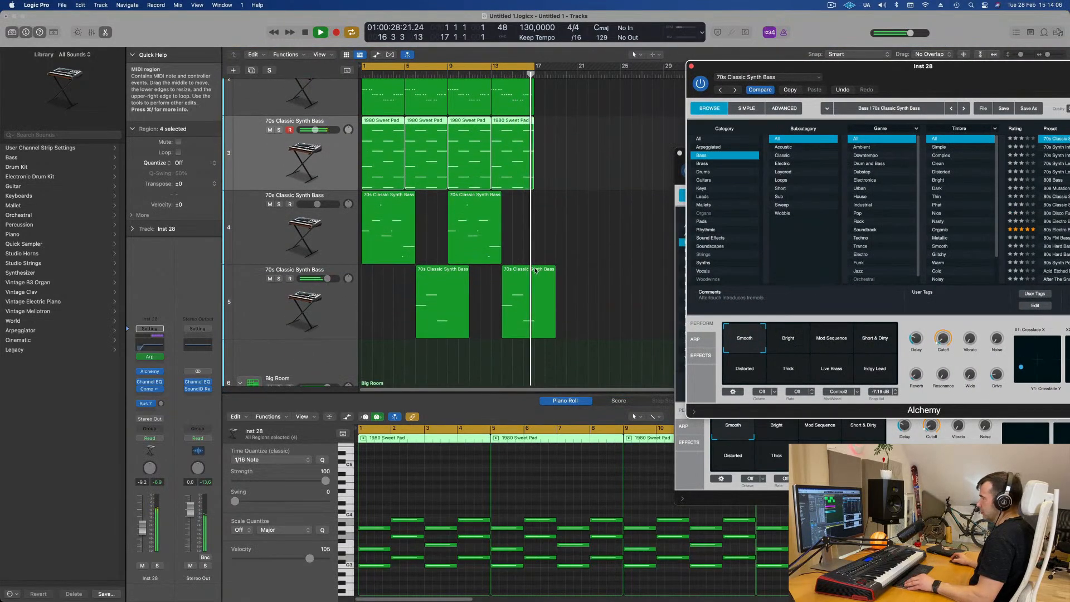
super+double_click(534, 272)
drag(569, 268, 545, 293)
key(Delete)
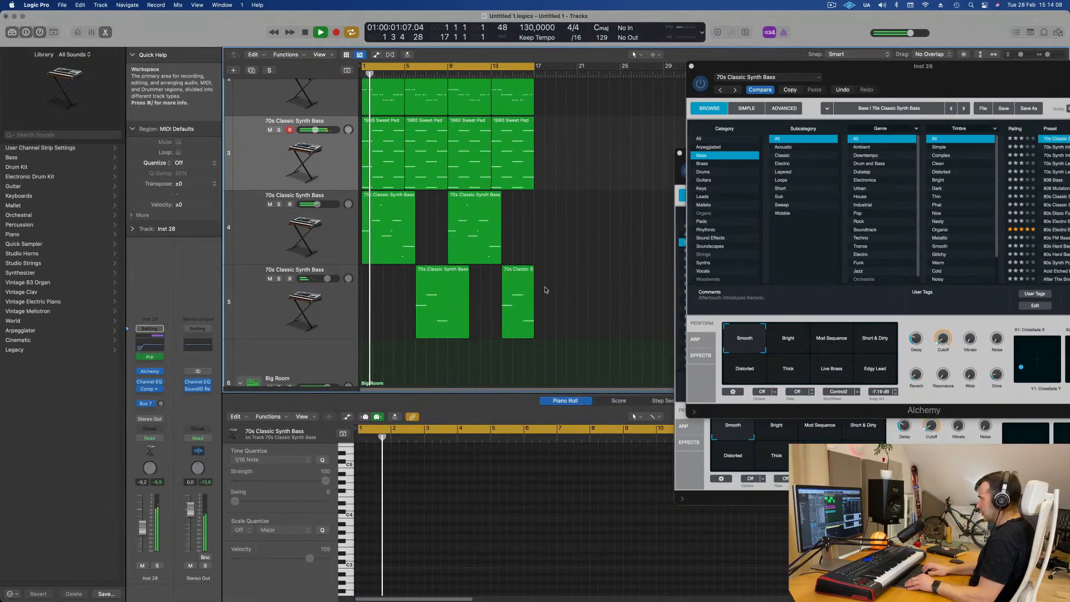
Listen to track 3 briefly in solo and mute it, with the track list zoomed out
key(super+Up)
scroll(568, 245, up, 2)
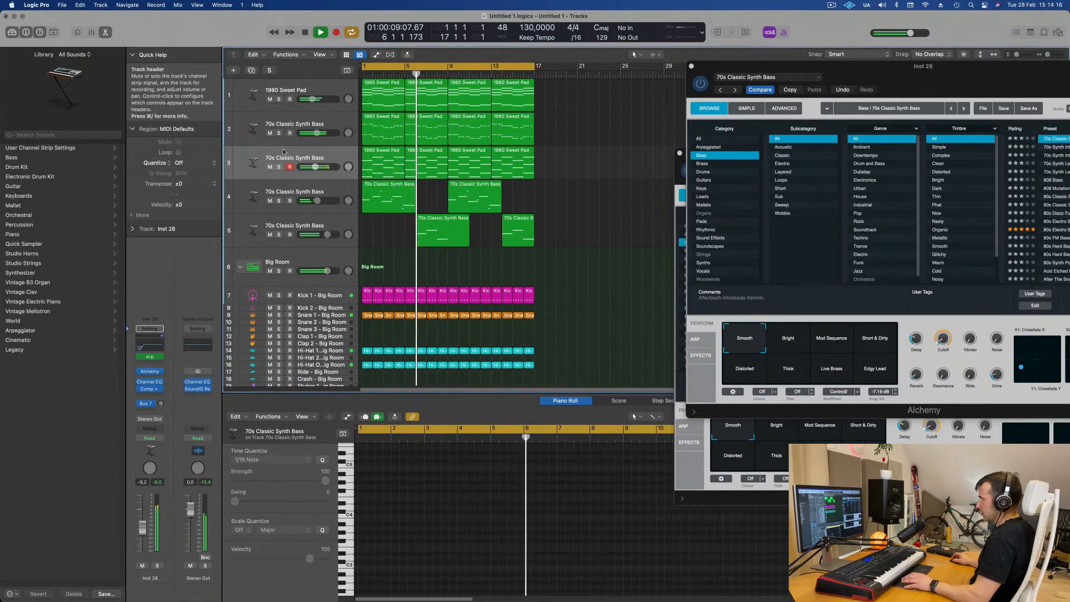
click(278, 167)
click(279, 167)
click(270, 167)
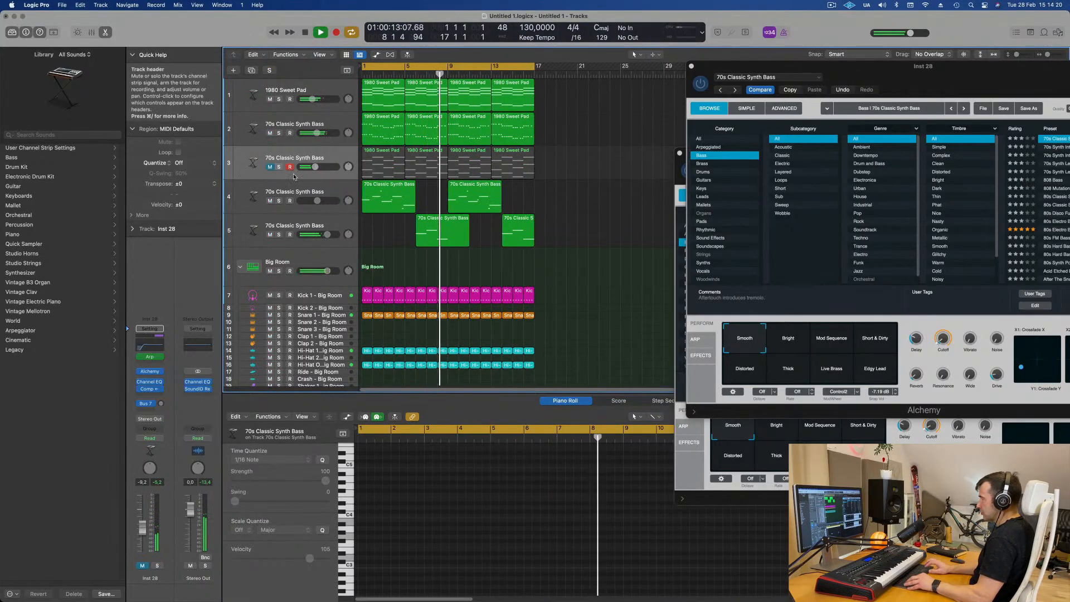
click(335, 163)
key(super+Up)
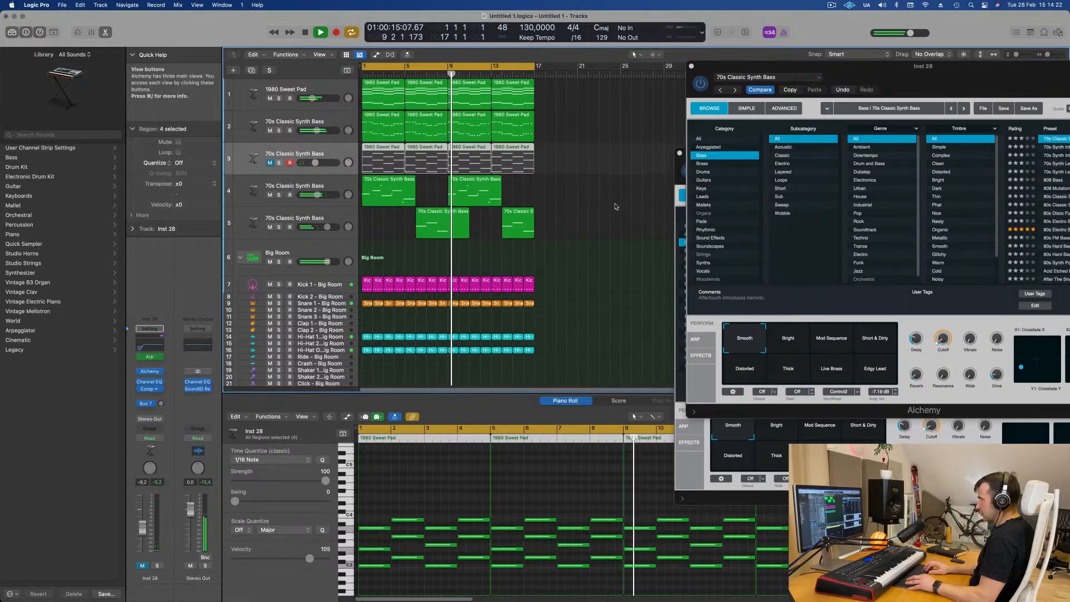
Replay the arrangement from bar 1 with the Big Room drum kit tracks in view
scroll(570, 269, down, 1)
key(space)
scroll(570, 269, down, 2)
scroll(570, 269, up, 3)
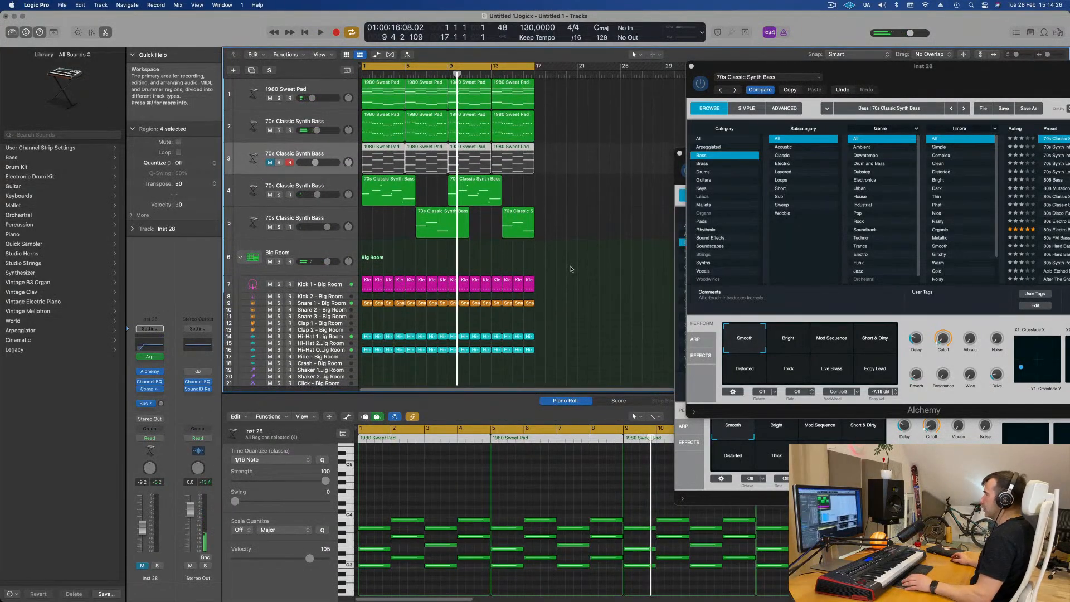
key(Return)
key(space)
scroll(329, 290, down, 3)
key(space)
key(space)
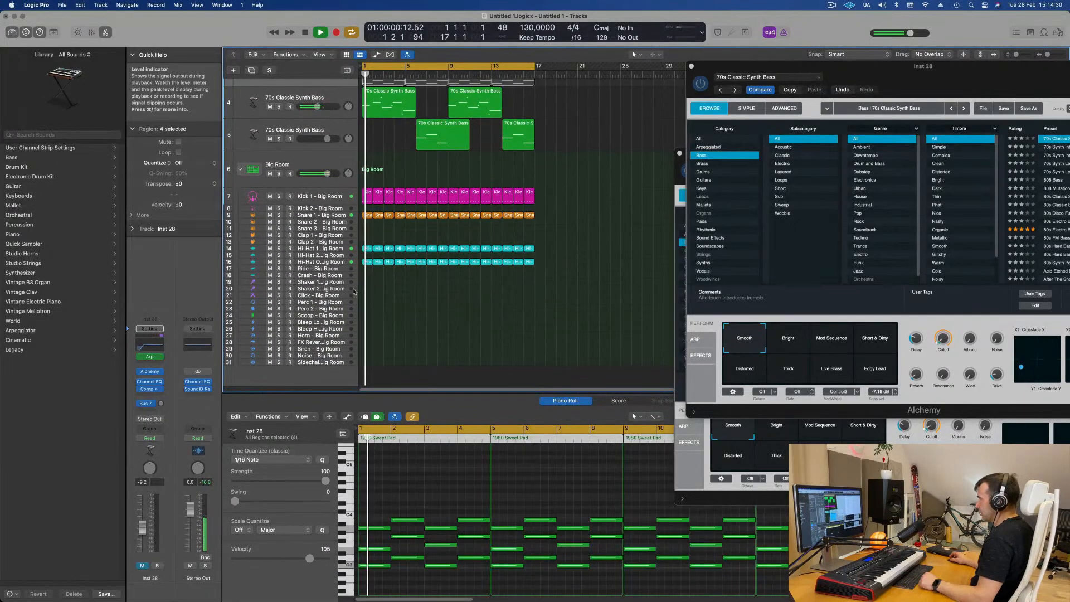
Copy the Snare 1 region at bar 1 onto the Scoop - Big Room track at the same position
click(367, 215)
drag(361, 275, 363, 316)
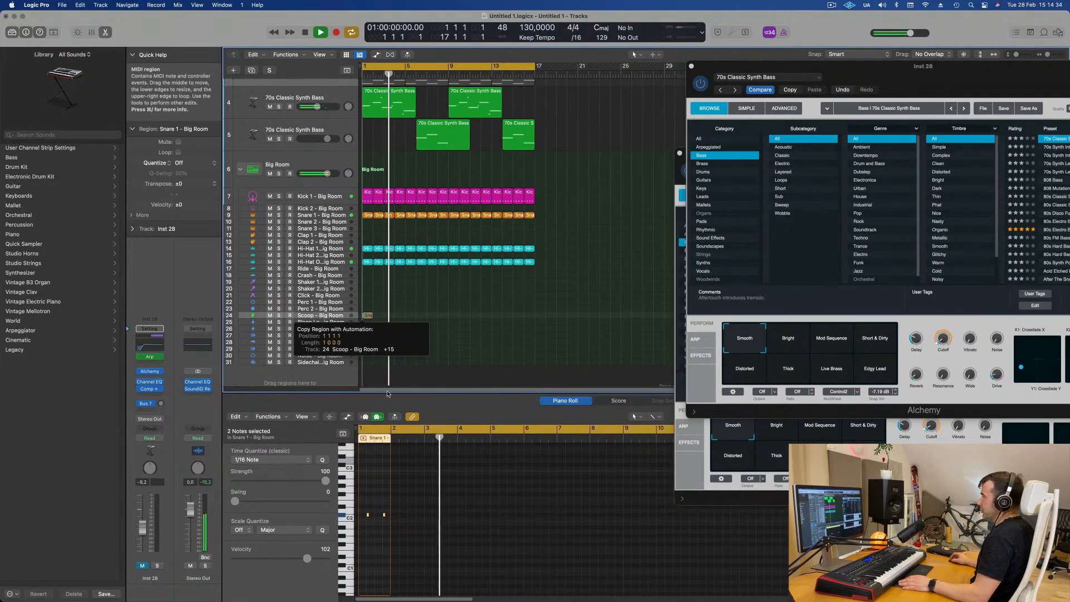
drag(384, 385, 384, 385)
Move both notes of the copied Scoop region one sixteenth later in the Piano Roll
drag(365, 503, 398, 526)
key(z)
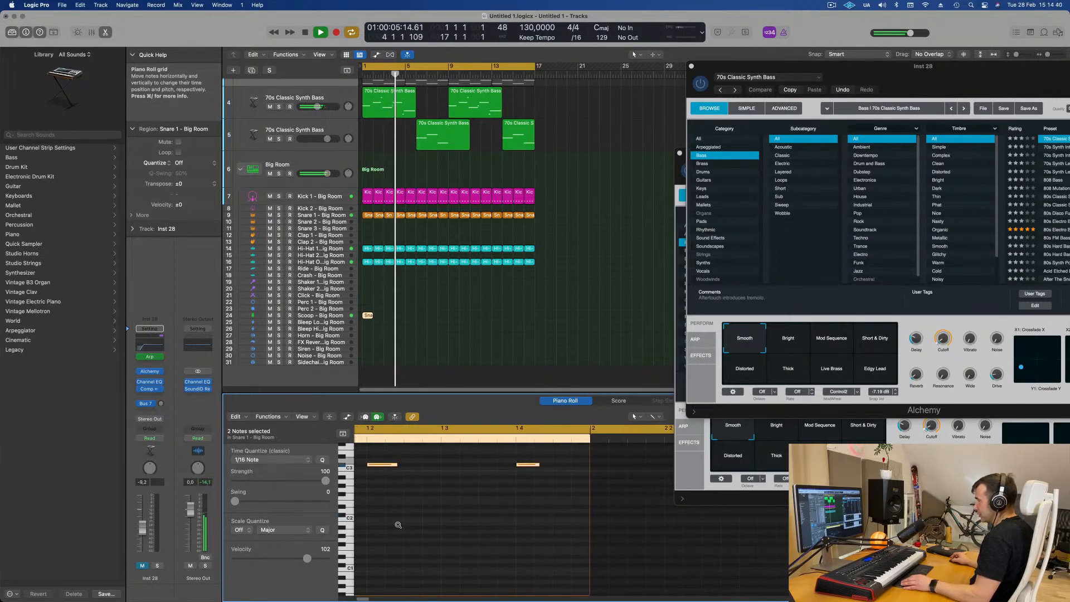
key(space)
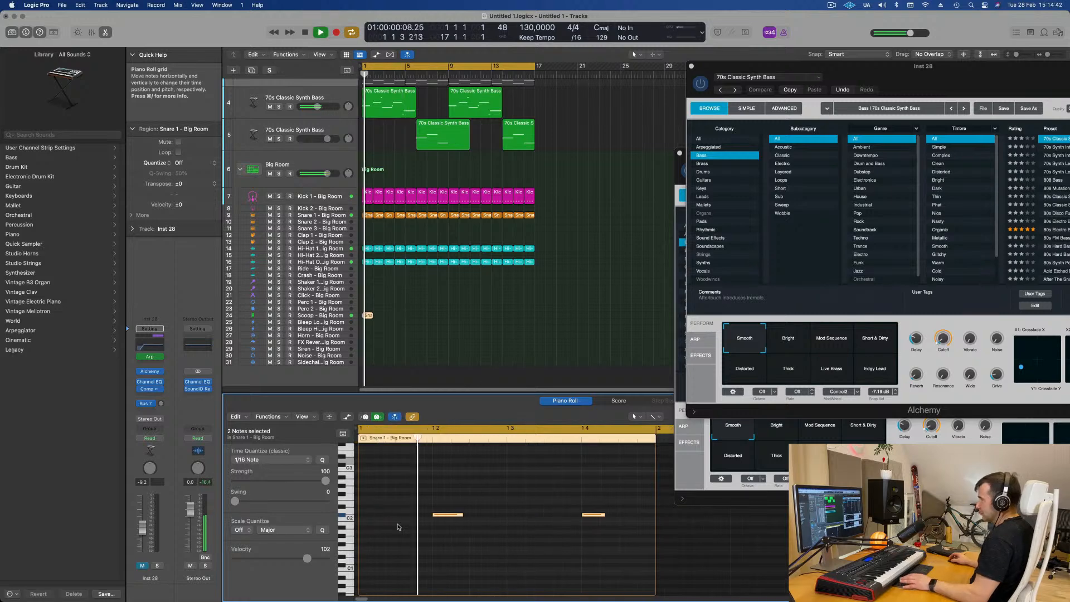
drag(452, 516, 472, 517)
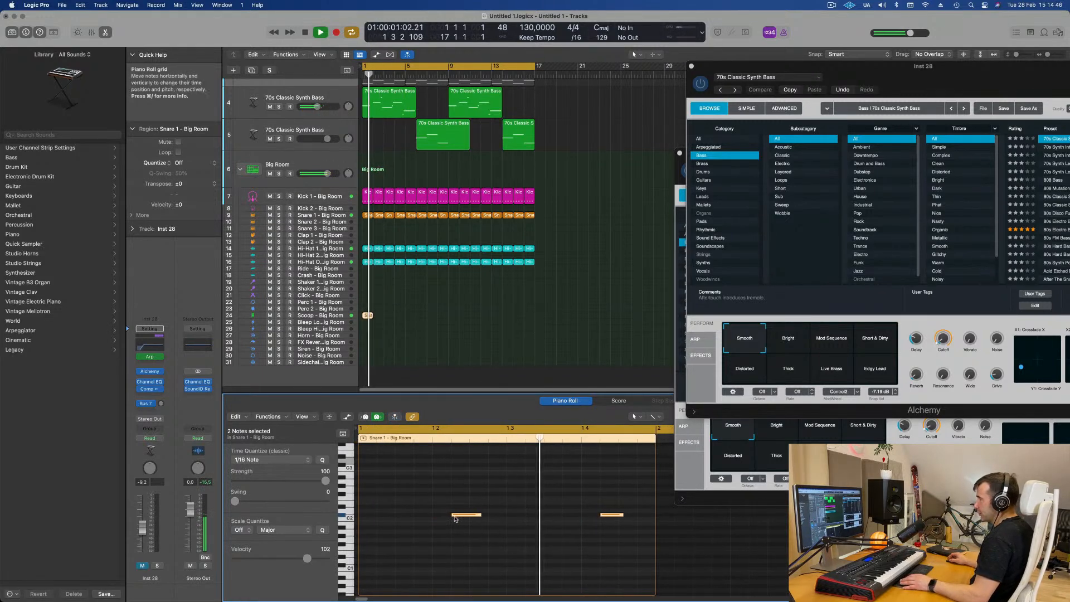
Select both shifted Scoop notes and replay the pattern from bar 1
key(super+Left)
key(space)
drag(435, 503, 563, 527)
key(space)
key(Return)
key(space)
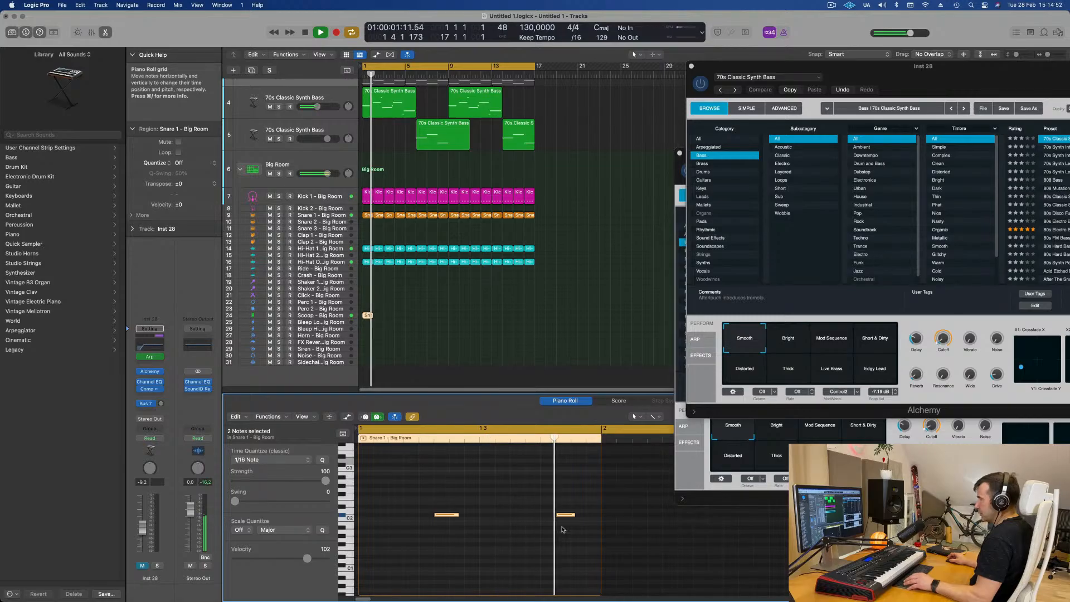
key(ctrl+Right)
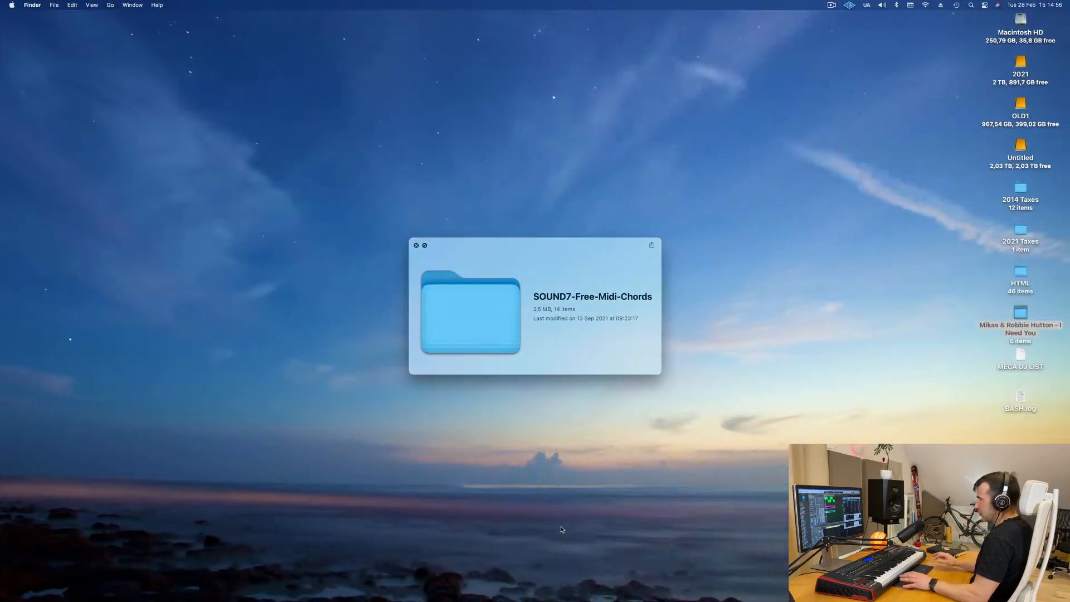
key(ctrl+Left)
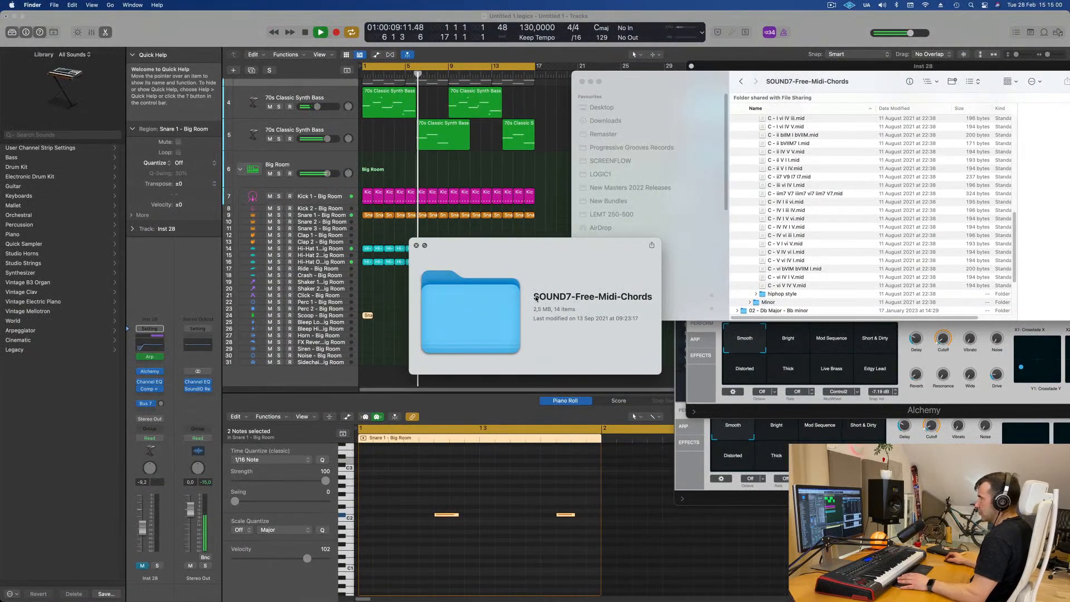
Close the SOUND7-Free-Midi-Chords folder preview, switch back to Logic Pro and stop playback
drag(534, 298, 564, 299)
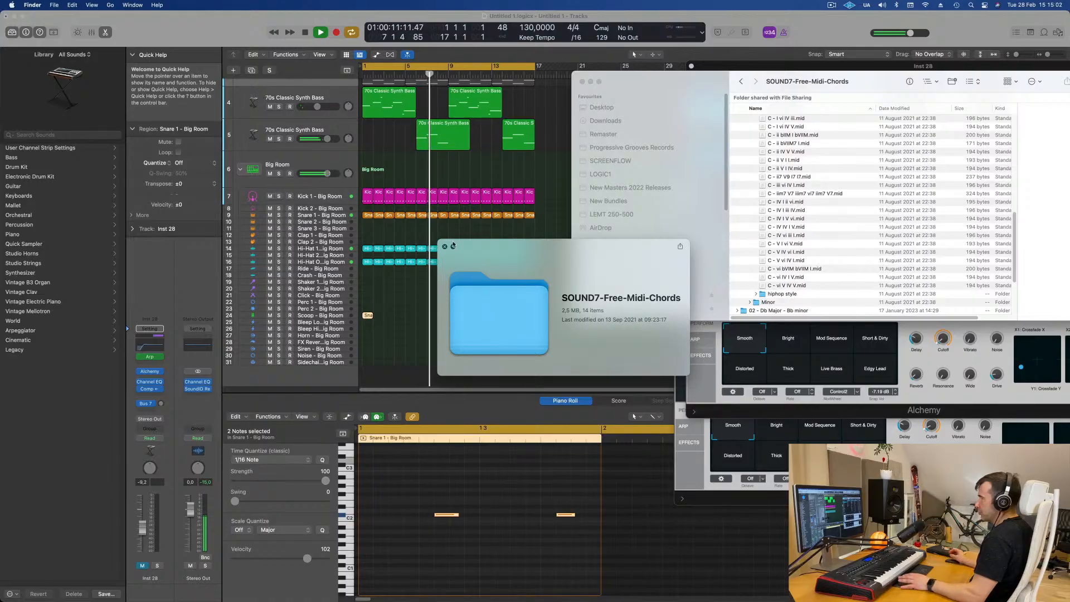
click(444, 246)
click(388, 333)
key(space)
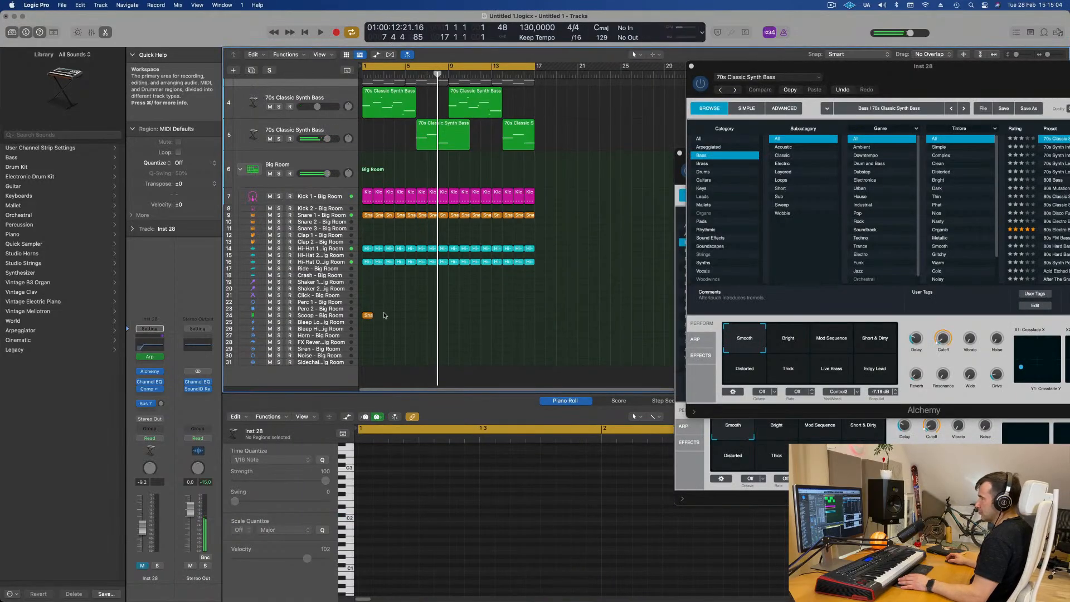
Shorten both notes of the Scoop region, starting them one sixteenth later, and replay the pattern from bar 1
click(368, 315)
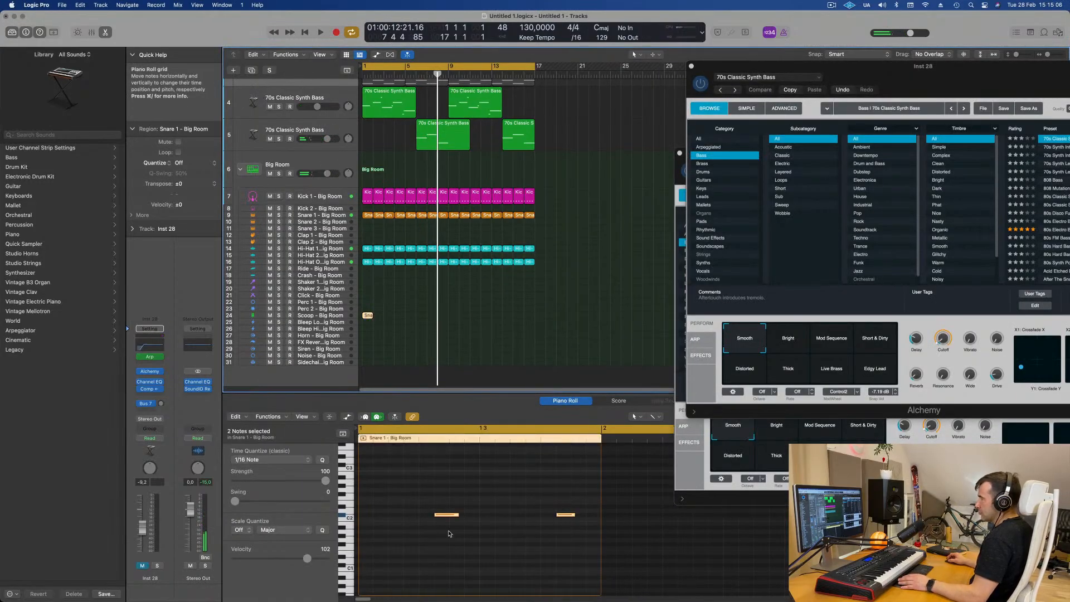
mouse_move(458, 513)
mouse_down()
mouse_move(444, 515)
mouse_move(458, 517)
mouse_up()
key(space)
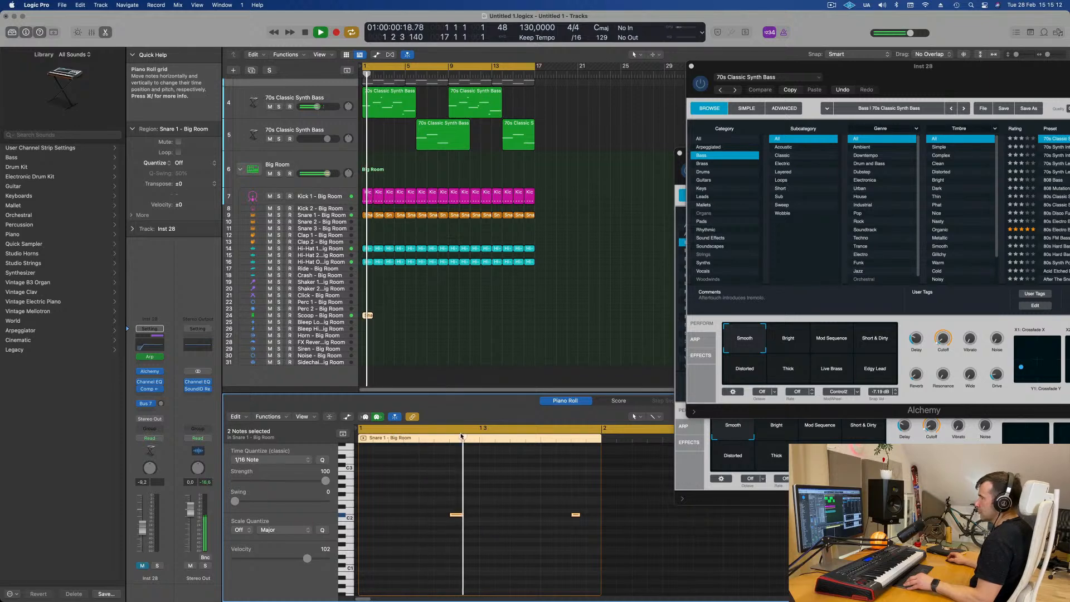
key(space)
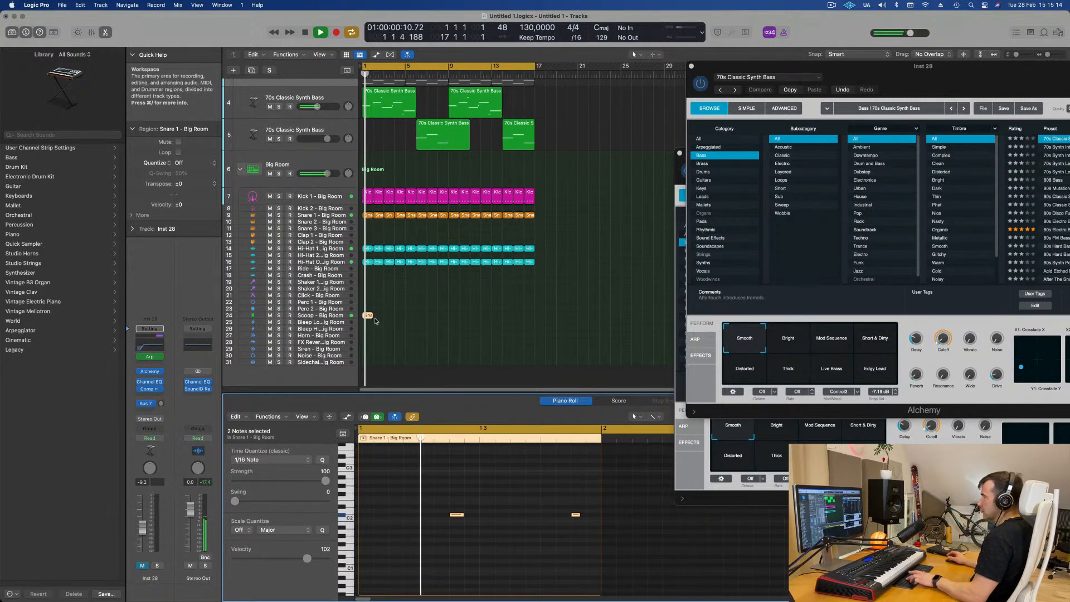
Move the Scoop region at bar 1 onto the Perc 2 - Big Room track and select both of its notes during playback
drag(367, 315, 369, 309)
key(space)
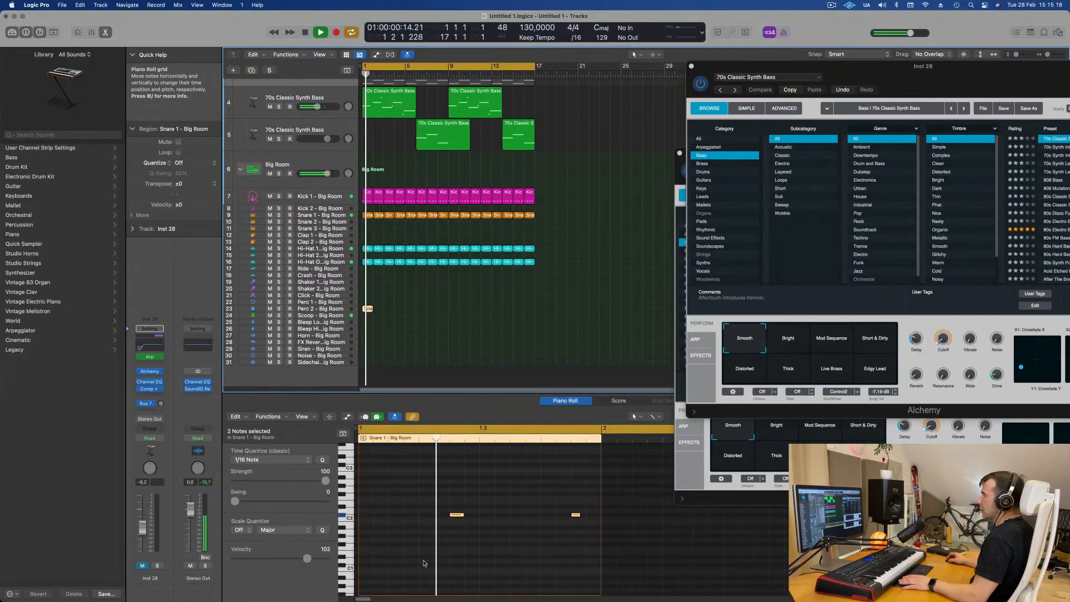
click(329, 309)
scroll(413, 492, up, 3)
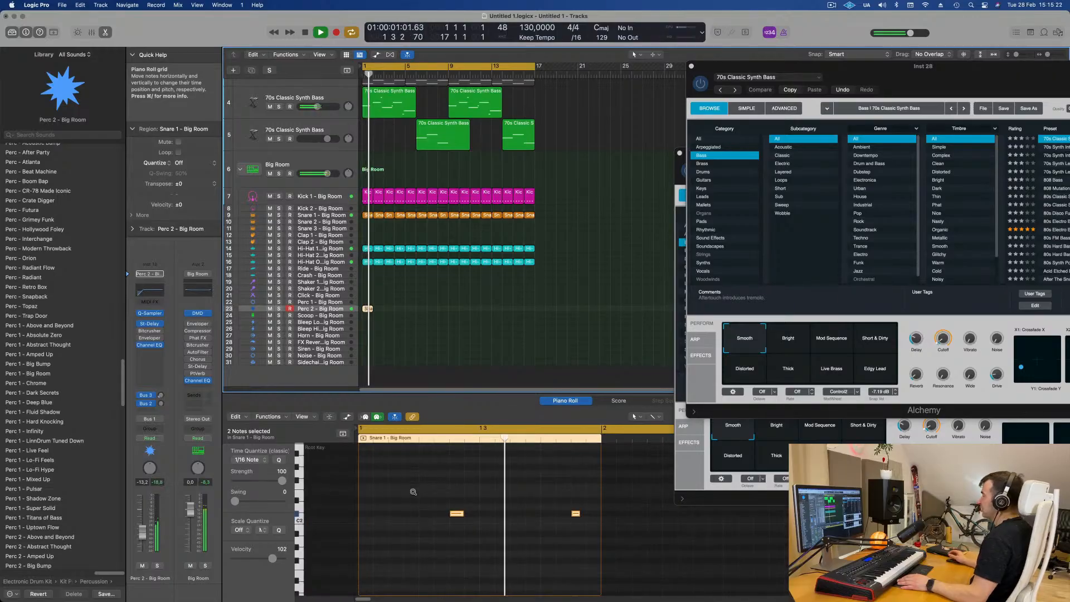
drag(413, 492, 584, 546)
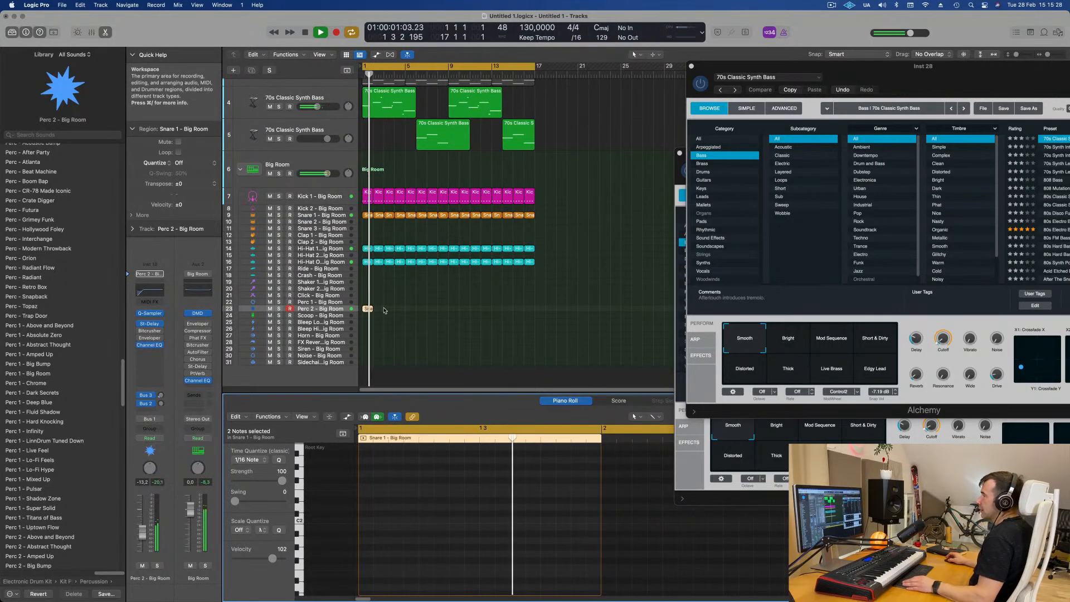
Audition the region on Perc 1, return it to Perc 2, and set the Perc 2 volume to -12.4 dB
drag(145, 533, 145, 525)
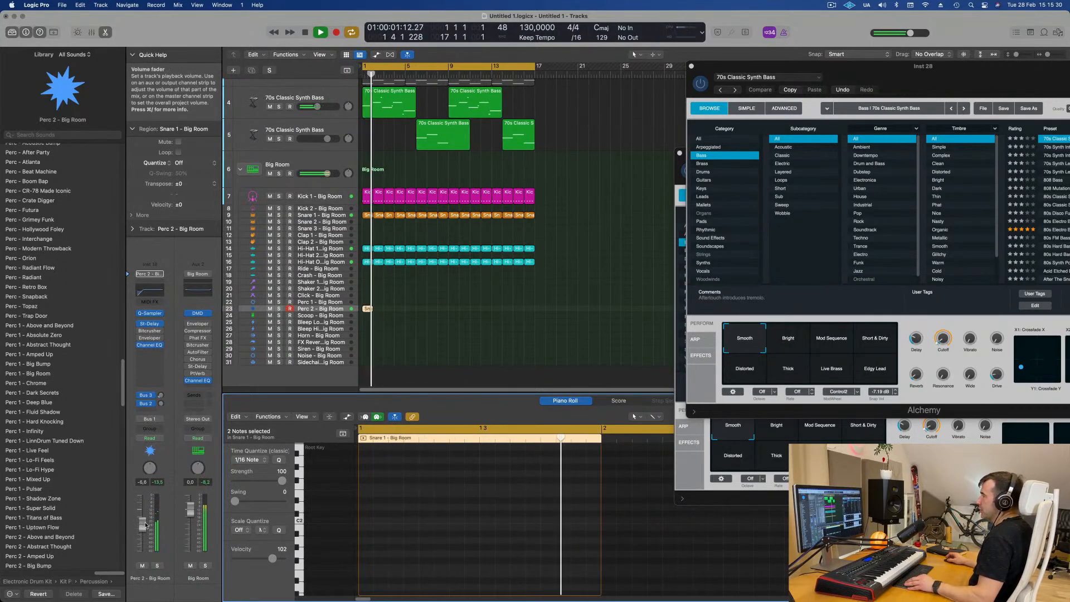
drag(368, 308, 368, 303)
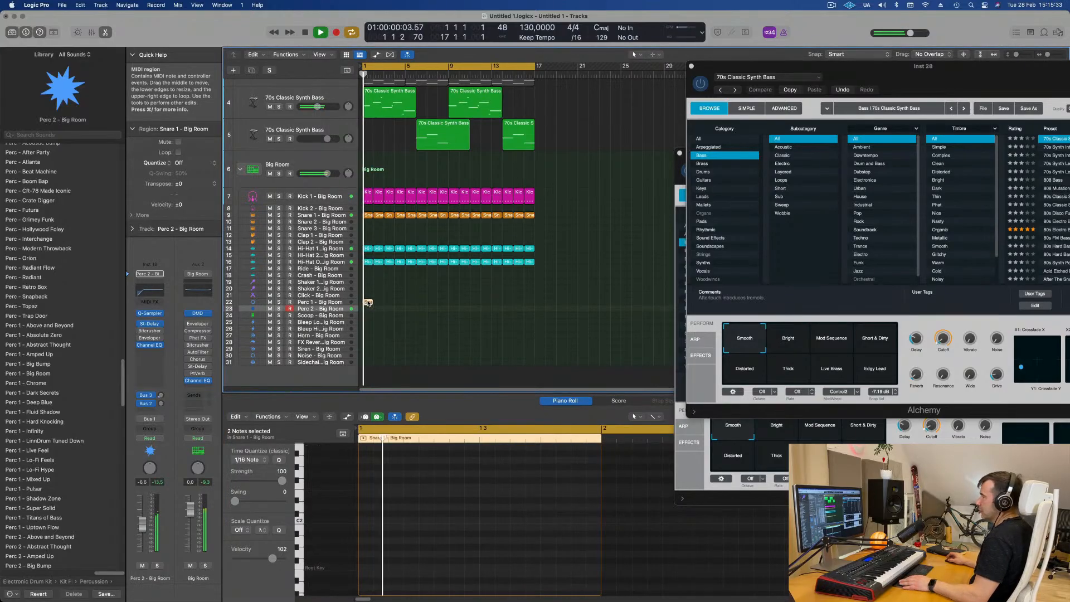
click(367, 303)
drag(367, 303, 367, 312)
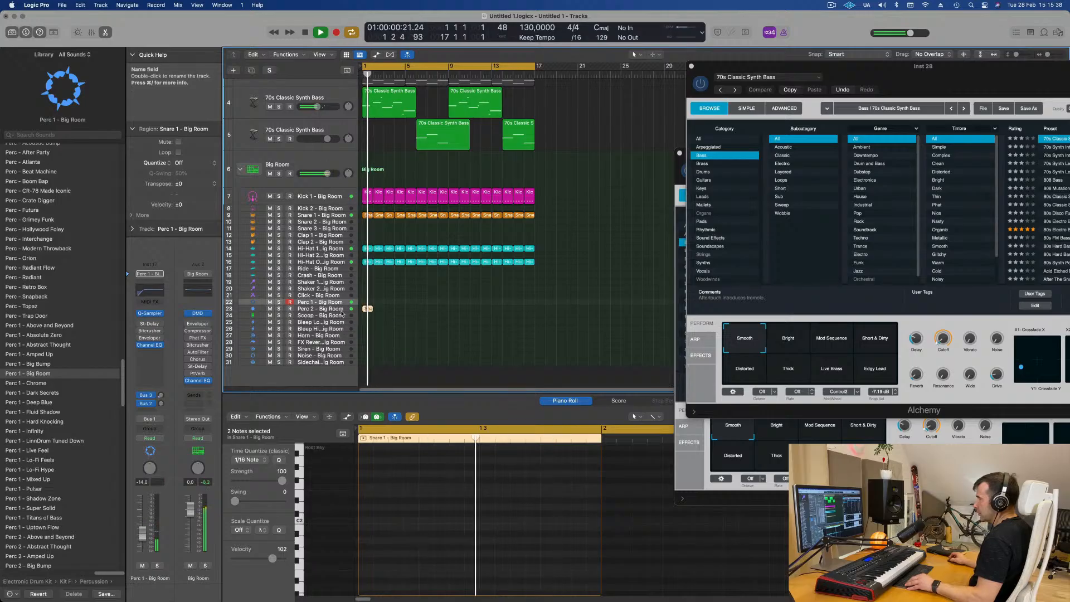
drag(143, 523, 140, 534)
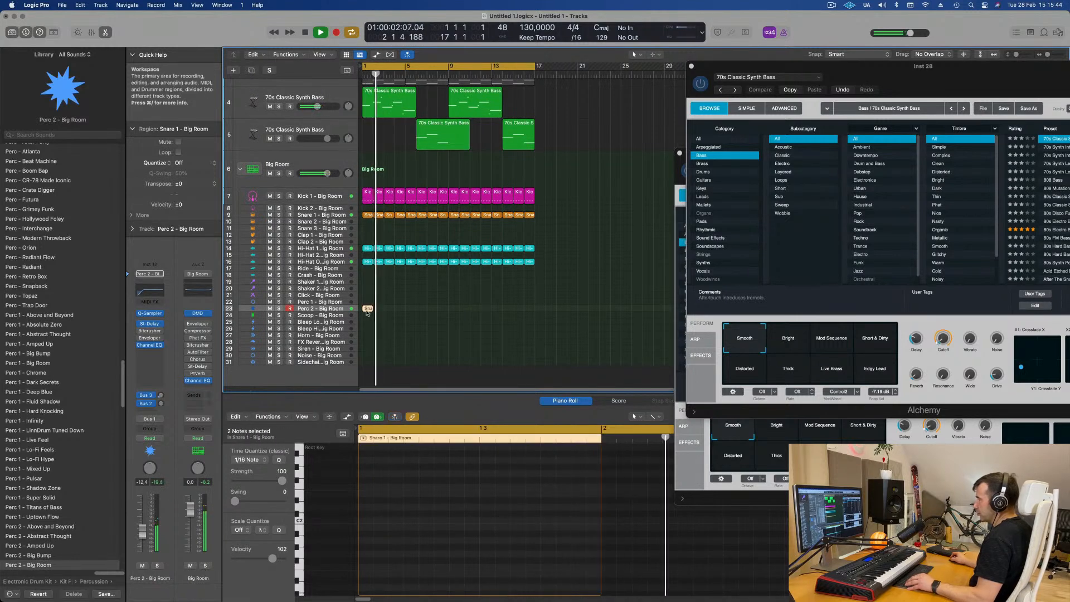
Repeat the Perc 2 - Big Room region every bar until it fills all 16 bars
key(super+r)
key(super+r)
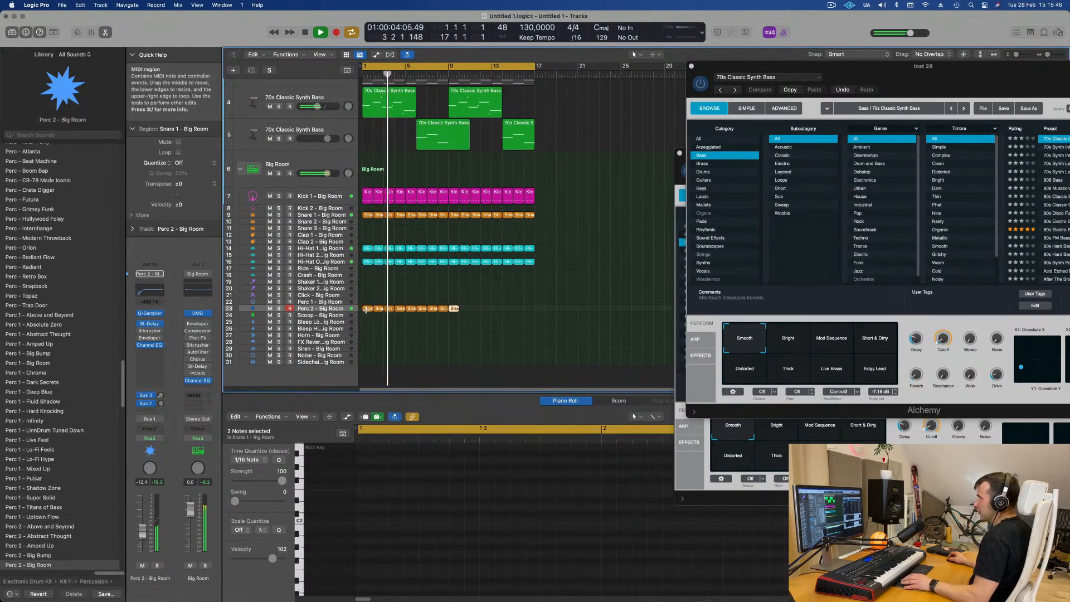
key(super+r)
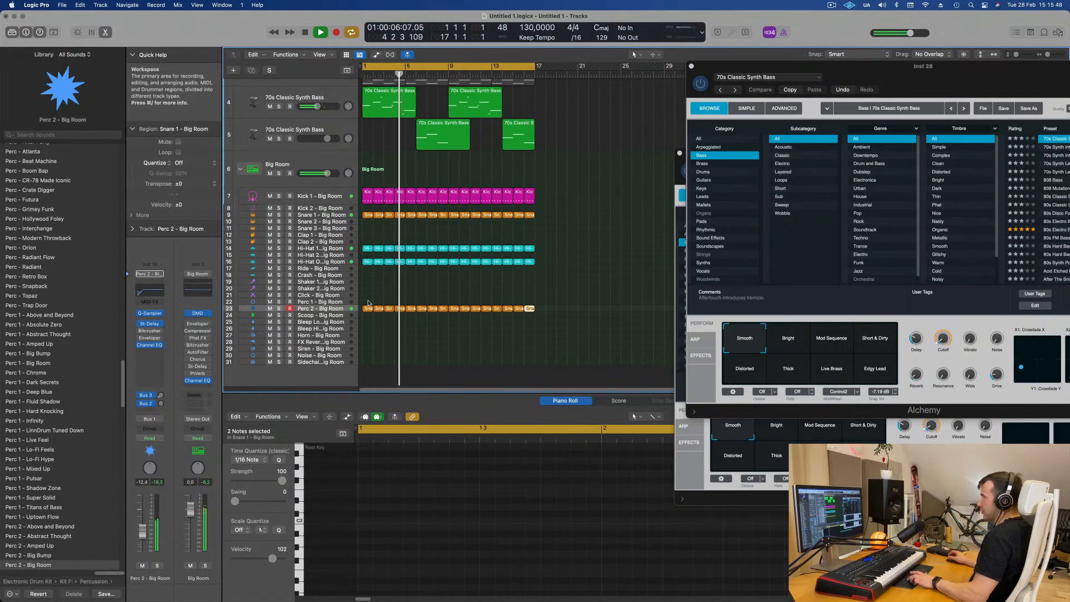
scroll(344, 312, up, 1)
scroll(344, 313, right, 1)
click(344, 313)
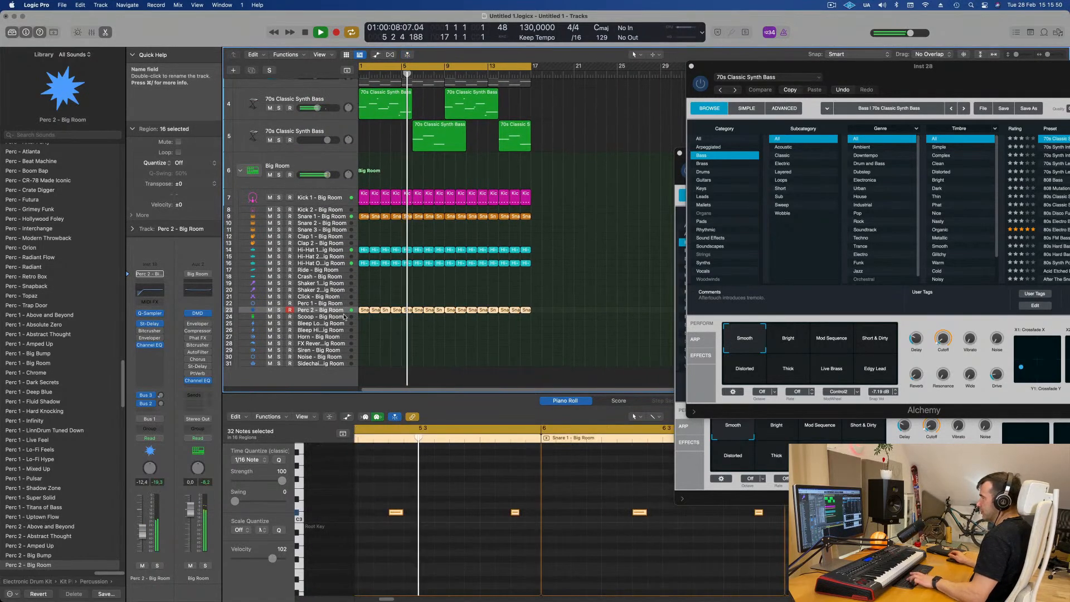
scroll(402, 338, left, 1)
scroll(403, 338, right, 1)
click(401, 341)
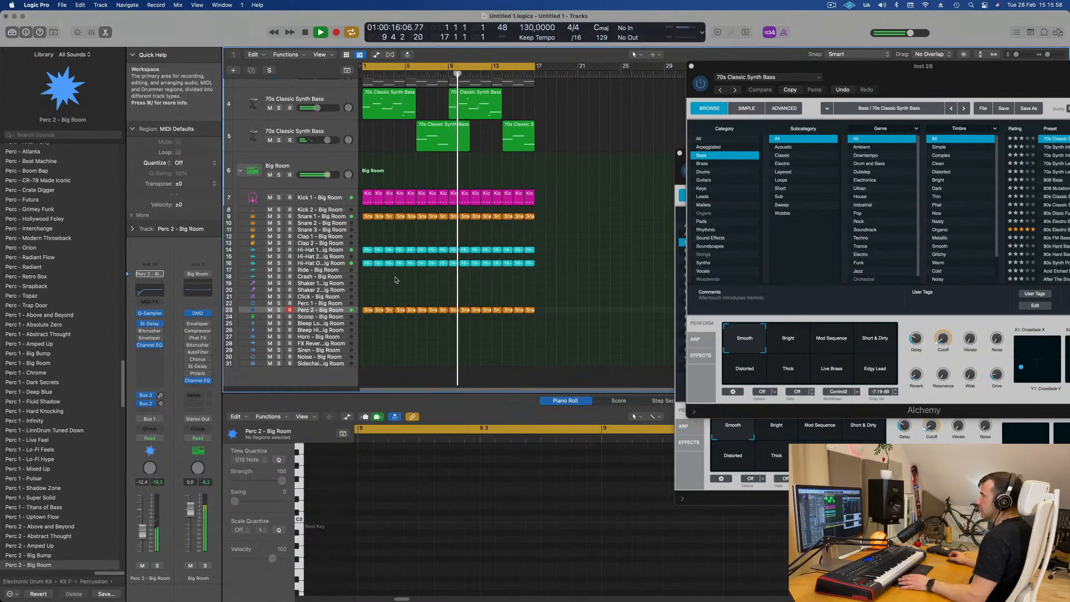
Copy the Hi-Hat 1 region at bar 1 onto the Shaker 2 - Big Room track and adjust its notes in the Piano Roll
click(368, 250)
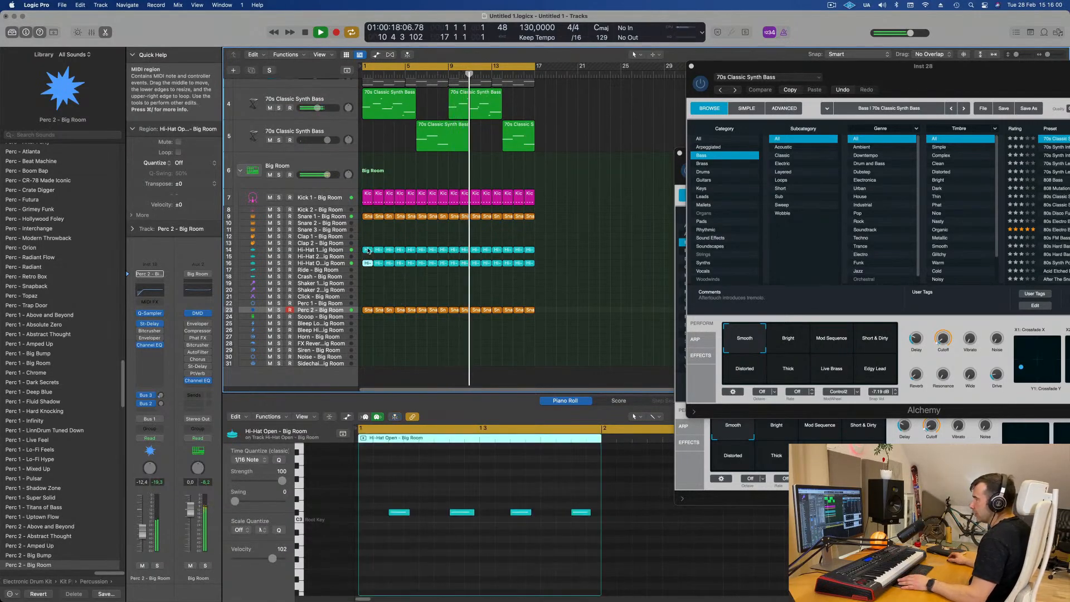
drag(366, 272, 366, 290)
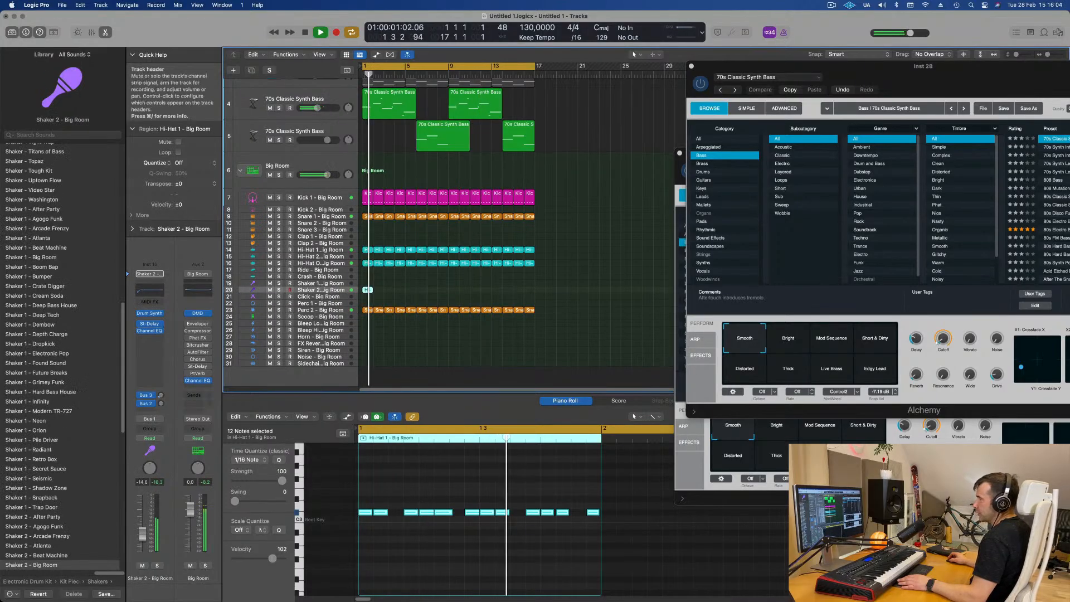
click(393, 497)
drag(383, 515, 583, 516)
click(379, 288)
Repeat the Shaker 2 - Big Room region every bar until it fills all 16 bars
click(369, 290)
key(super+r)
key(super+r)
key(super+r)
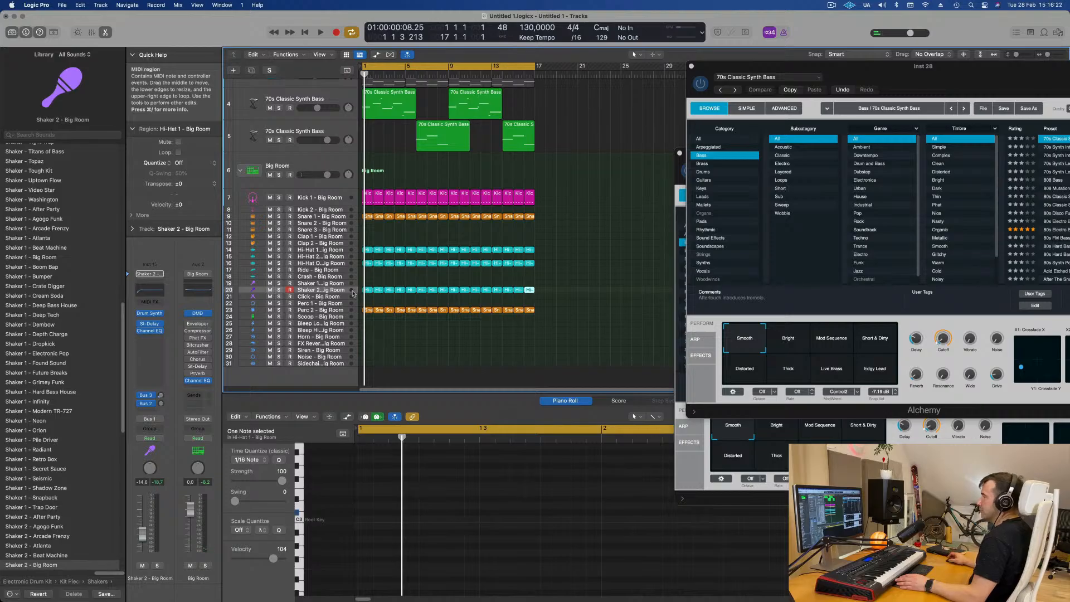
Play the arrangement and lower the Shaker 2 - Big Room volume to -24.5 dB
key(space)
mouse_move(143, 533)
mouse_down()
mouse_move(141, 549)
mouse_move(143, 540)
mouse_up()
click(438, 348)
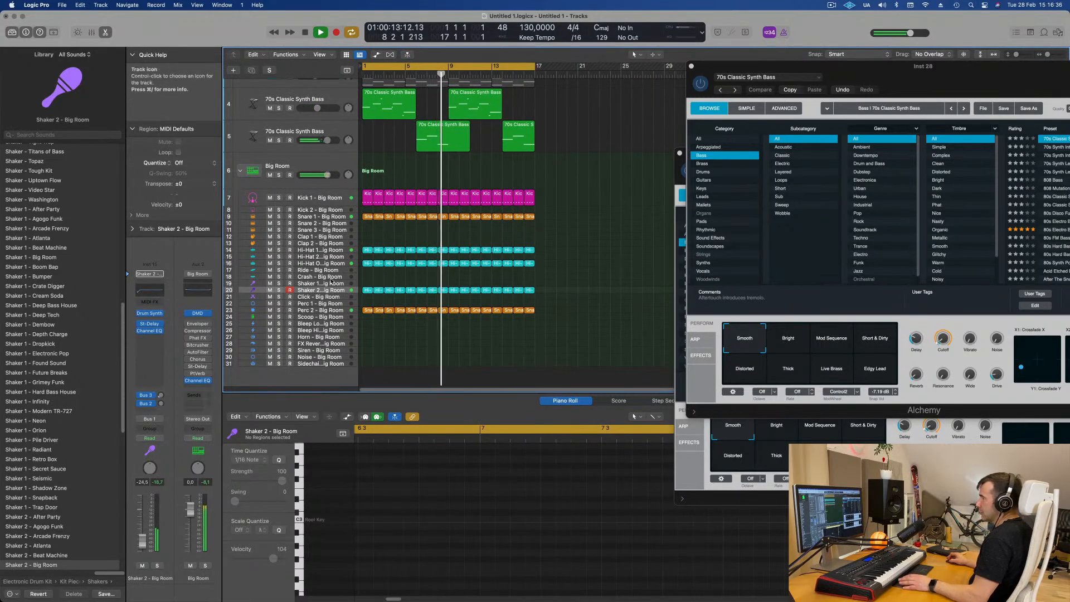
key(space)
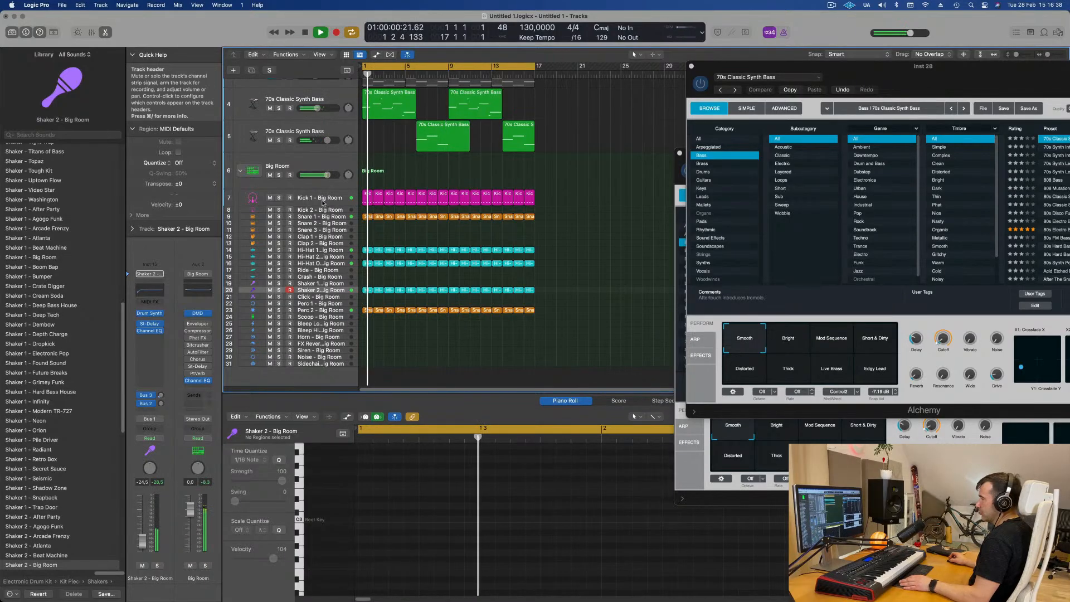
Duplicate the Big Room drum kit track and load the Roland TR-909 kit on the new track
click(316, 198)
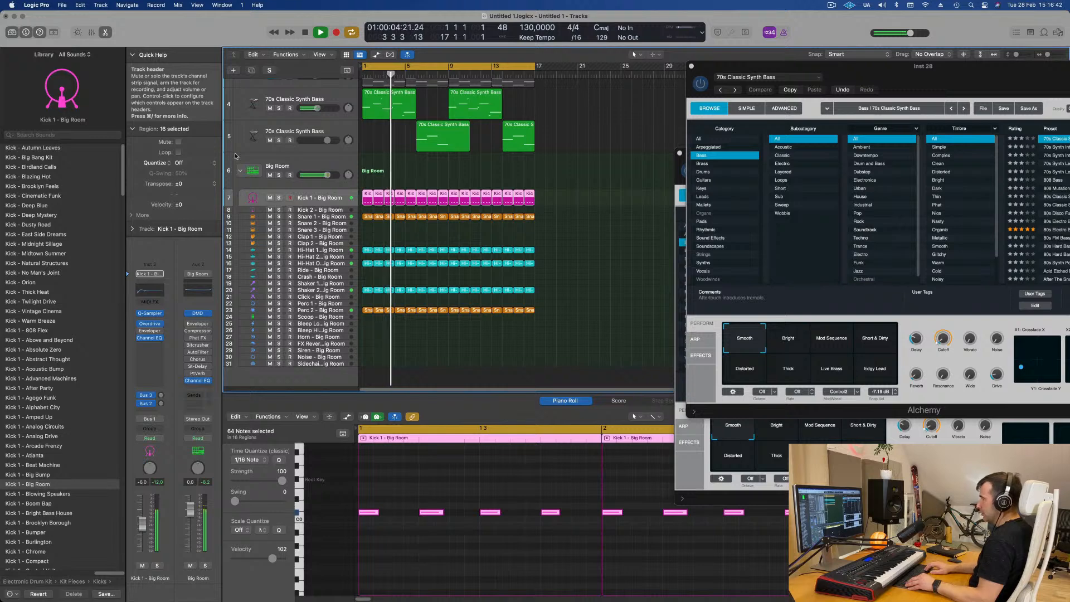
click(317, 160)
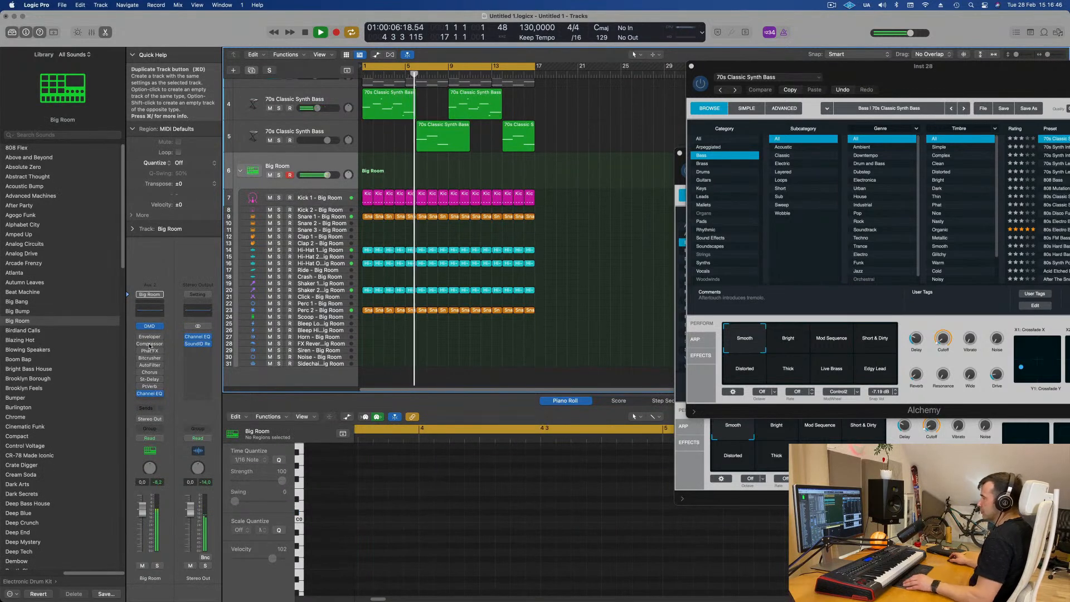
key(super+d)
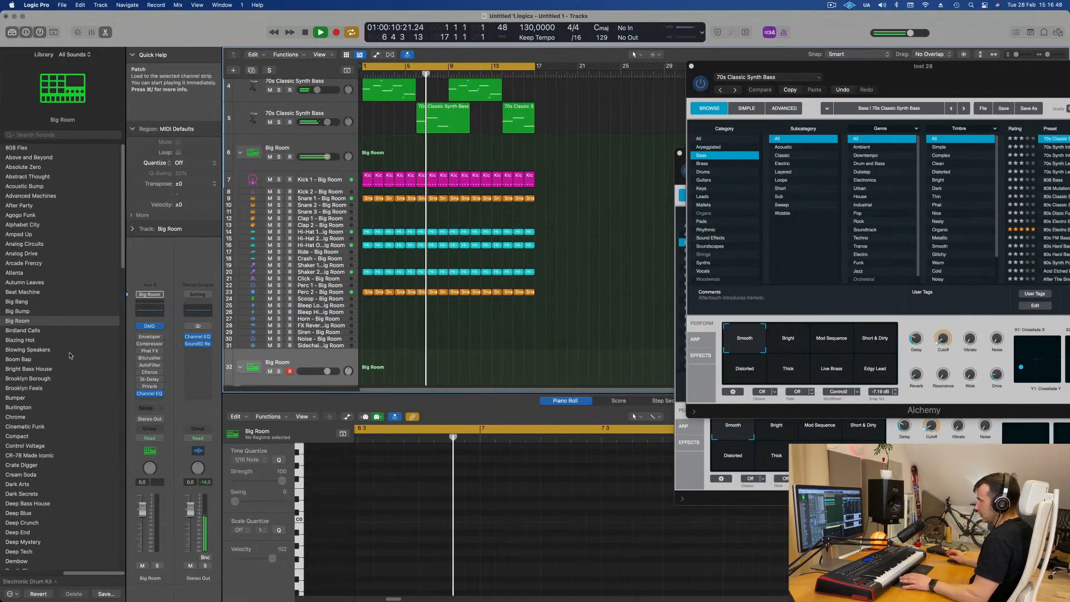
scroll(69, 354, down, 15)
scroll(70, 356, down, 5)
click(37, 457)
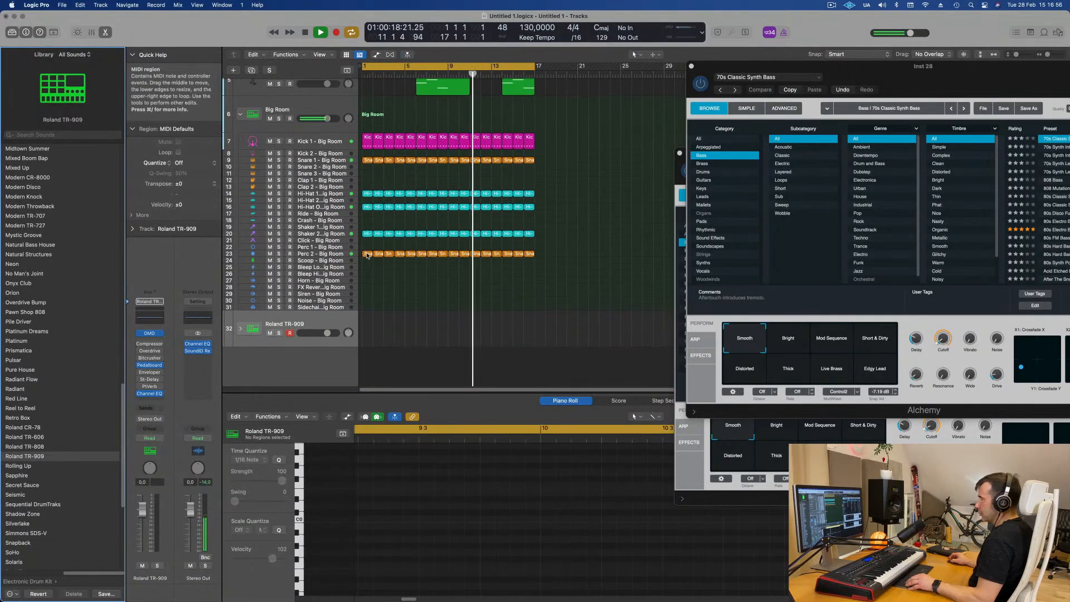
Copy the Perc 2 region at bar 1 onto the Tom Low track of the Roland TR-909 kit and select that track
scroll(422, 263, down, 5)
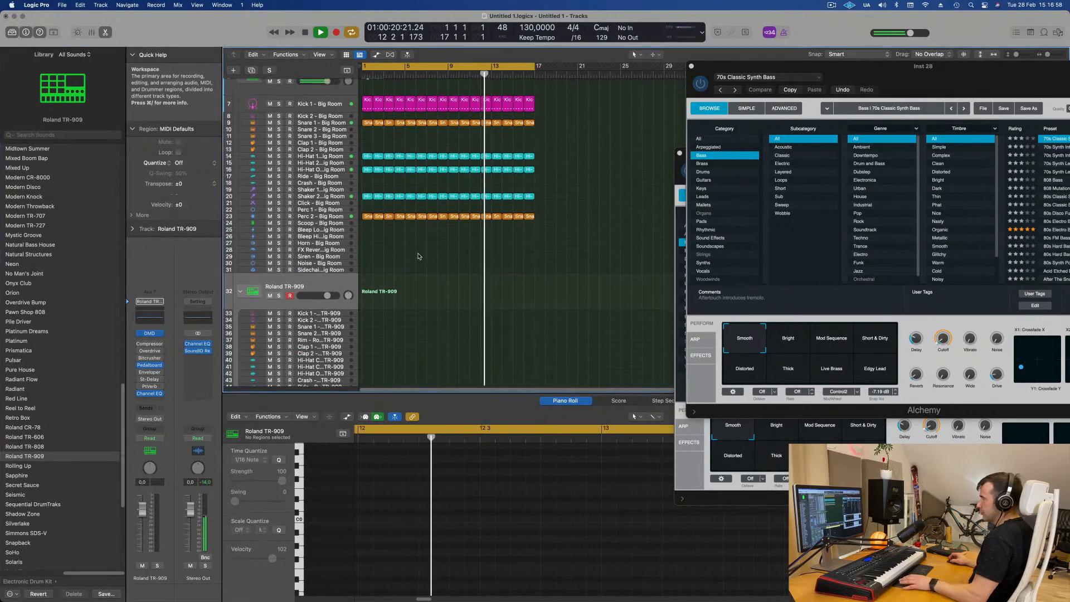
drag(367, 176, 367, 355)
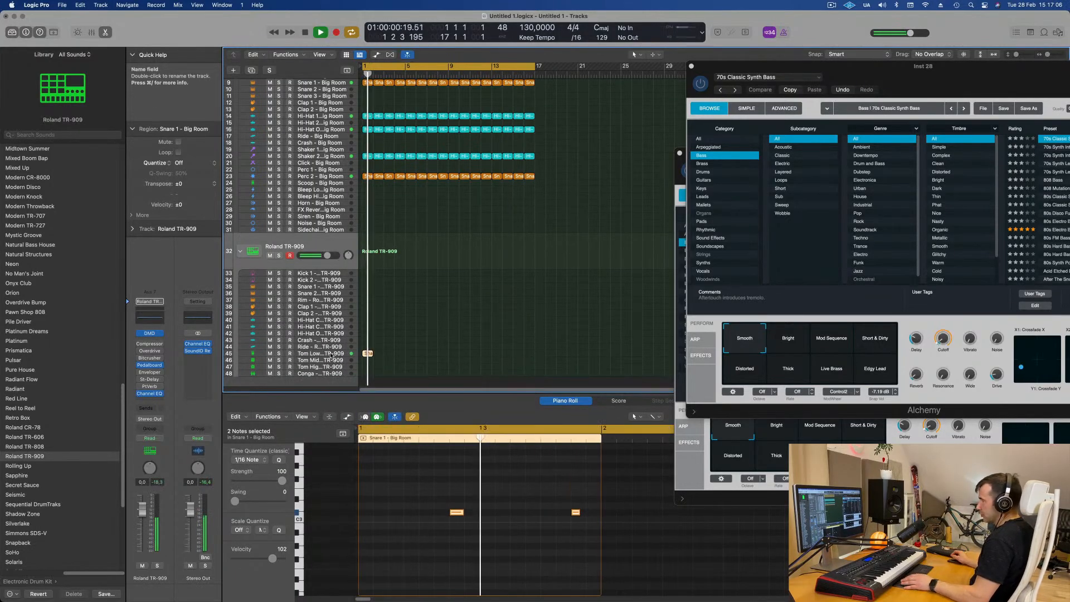
click(334, 354)
Transpose both Tom Low notes down about two octaves, set the track's volume to -4.5 dB and replay from bar 1
scroll(403, 529, down, 3)
scroll(403, 529, up, 3)
drag(410, 491, 582, 539)
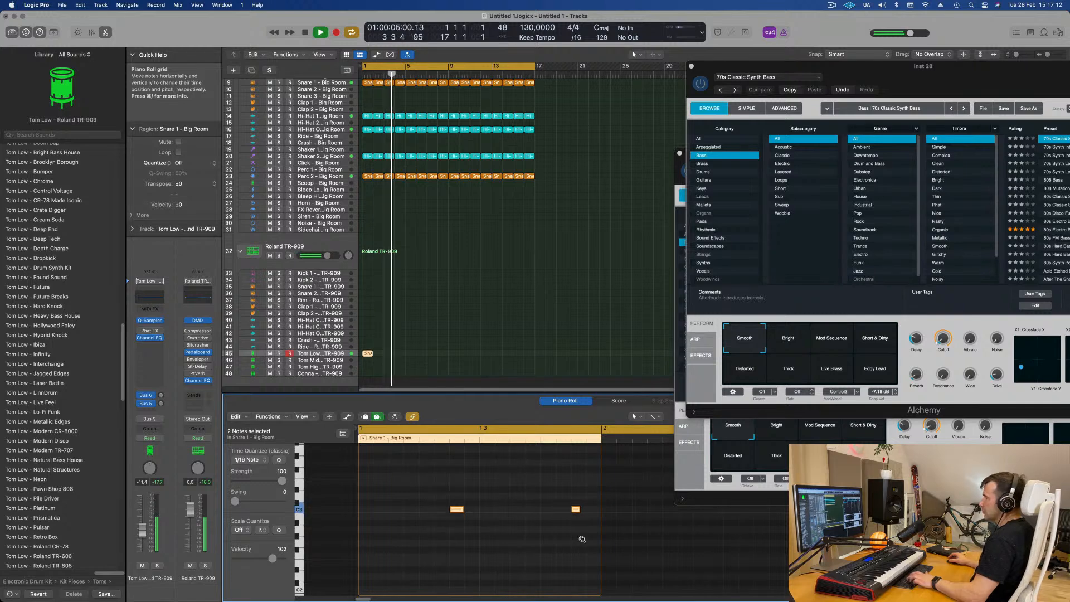
key(alt+Up)
key(shift+alt+Down)
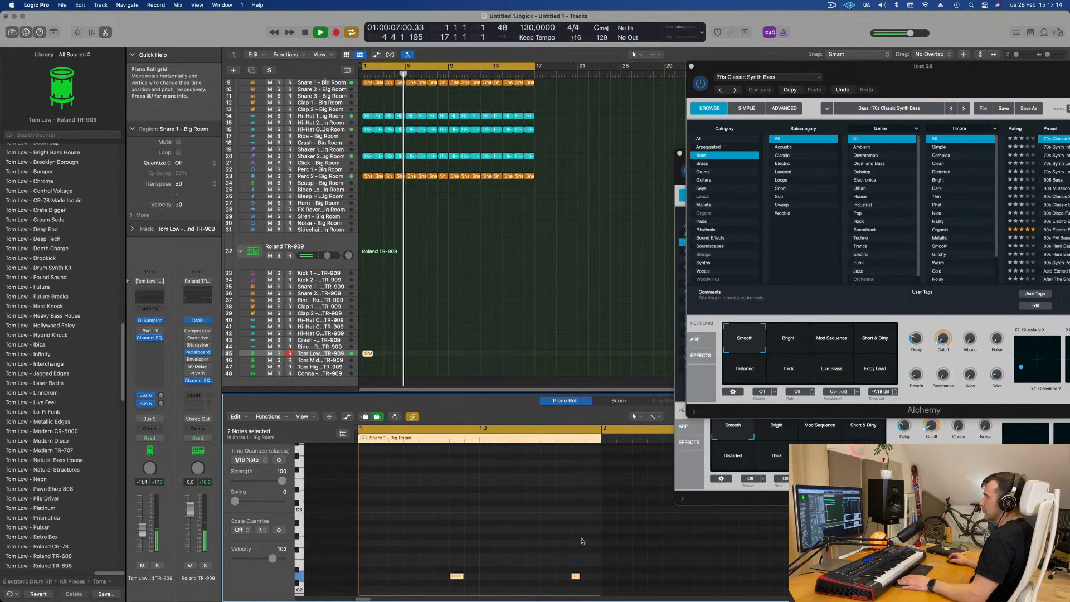
scroll(582, 541, down, 5)
key(Return)
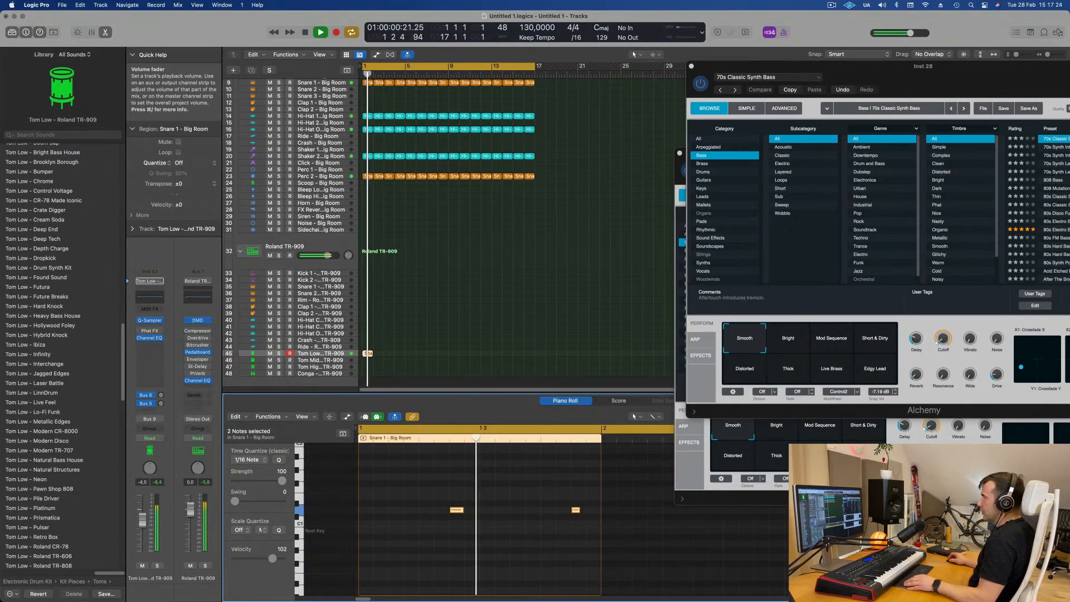
Move both Tom Low notes five sixteenths earlier and add copies of them two sixteenths after the originals
key(space)
key(space)
drag(435, 489, 650, 574)
key(space)
drag(456, 511, 381, 513)
key(space)
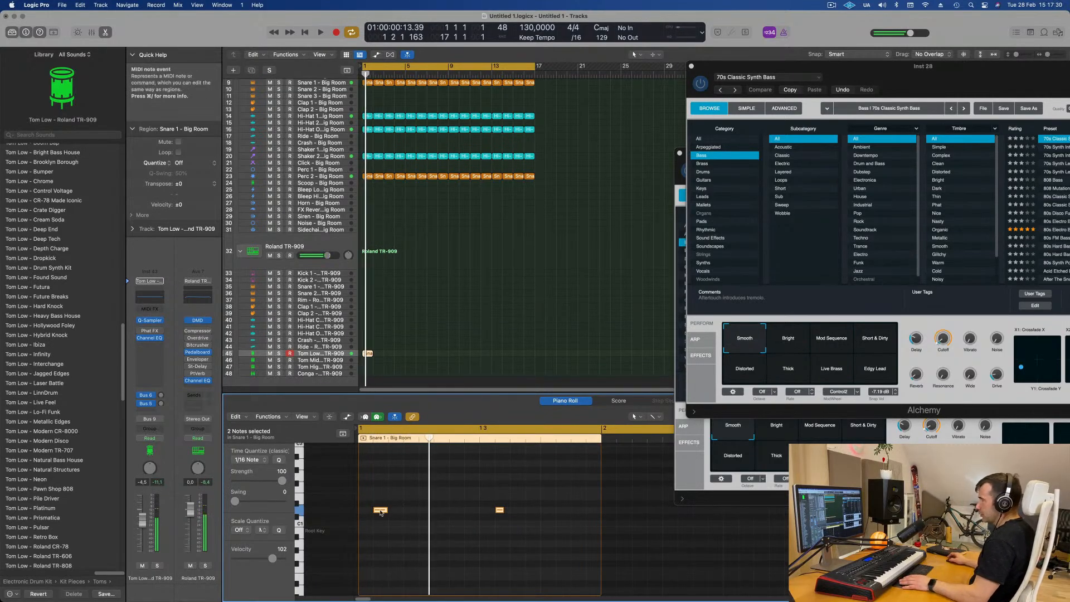
drag(378, 513, 408, 513)
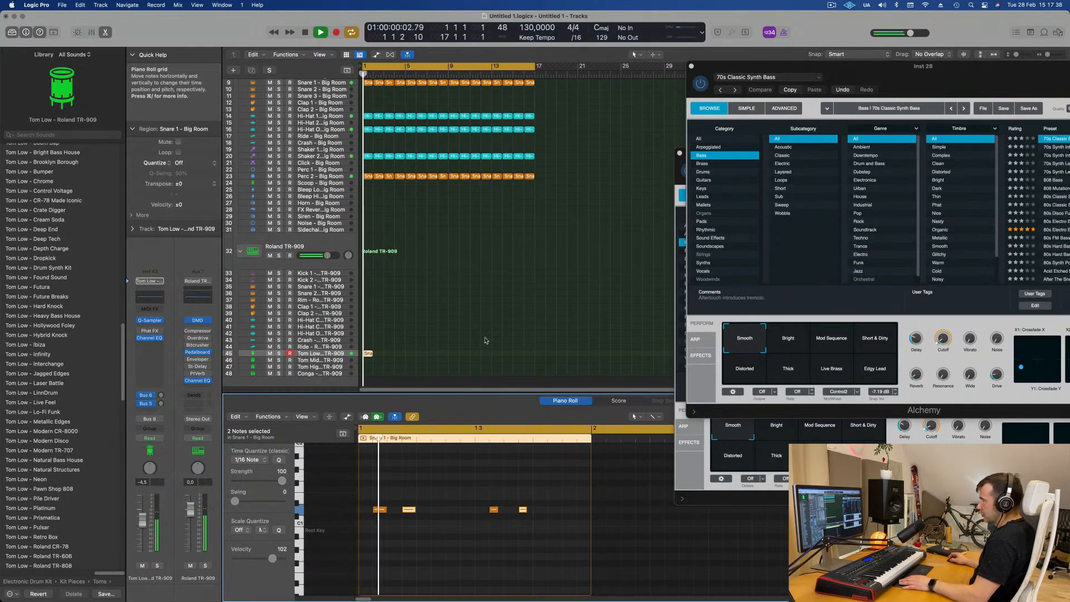
Repeat the Tom Low region every bar across all 16 bars, set its volume to -7.4 dB and replay from bar 1
drag(423, 330, 367, 373)
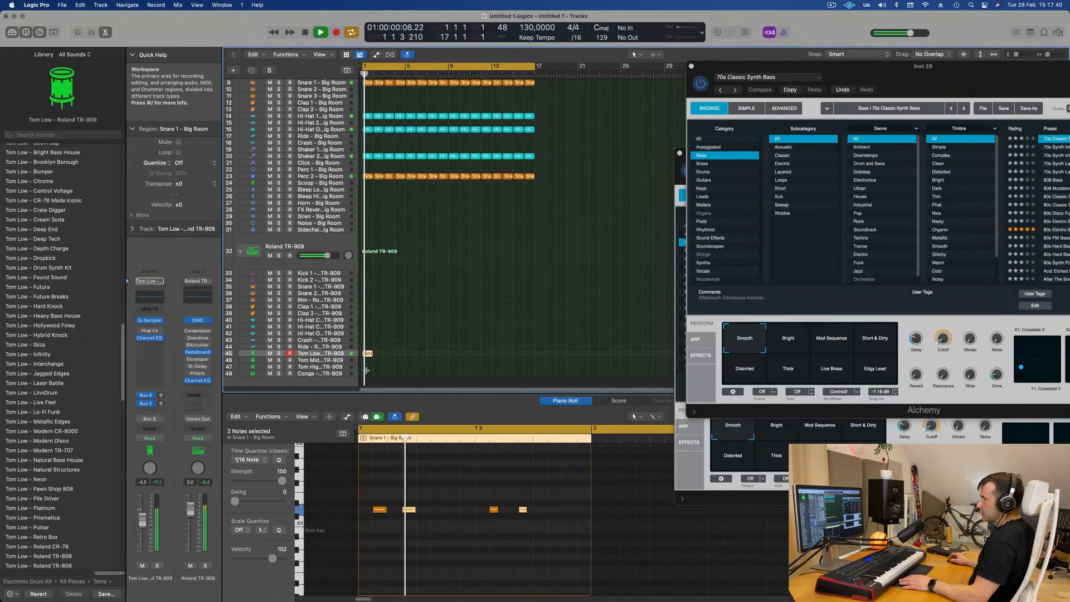
key(super+r)
key(super+r)
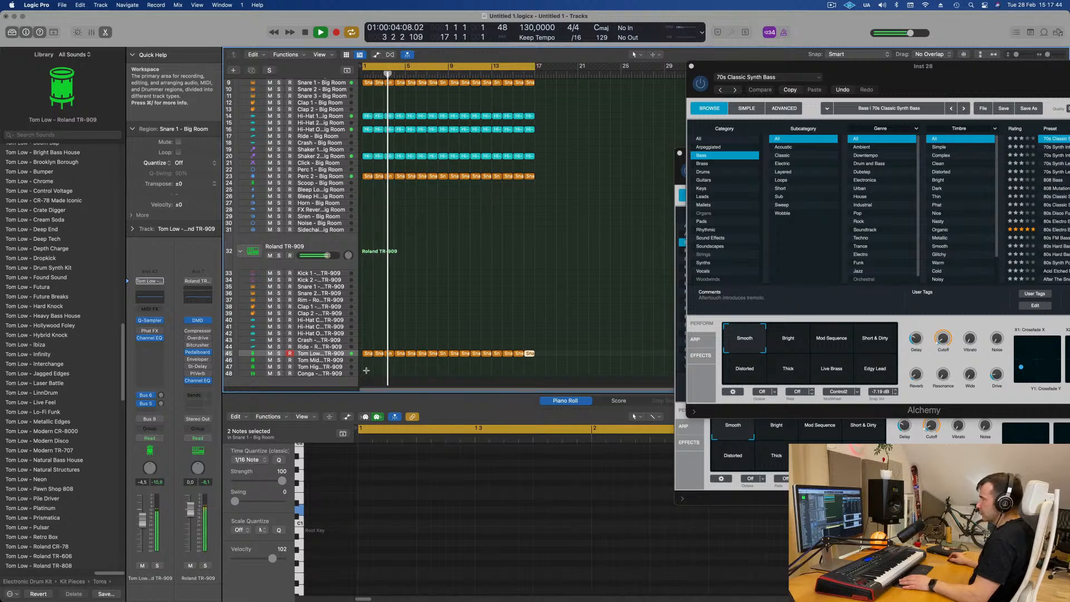
click(345, 354)
key(Return)
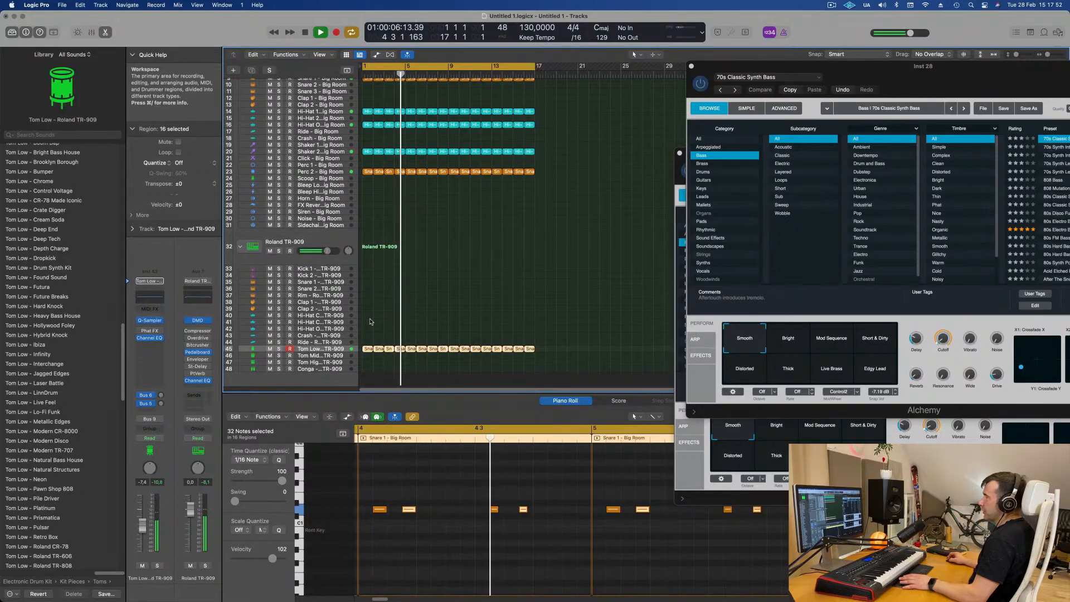
Copy the bar 1 Tom Low region onto the TR-909 Conga track and transpose its four notes up one octave
scroll(500, 295, down, 1)
scroll(500, 294, down, 3)
key(space)
click(367, 322)
drag(367, 322, 366, 342)
drag(374, 498, 561, 528)
key(space)
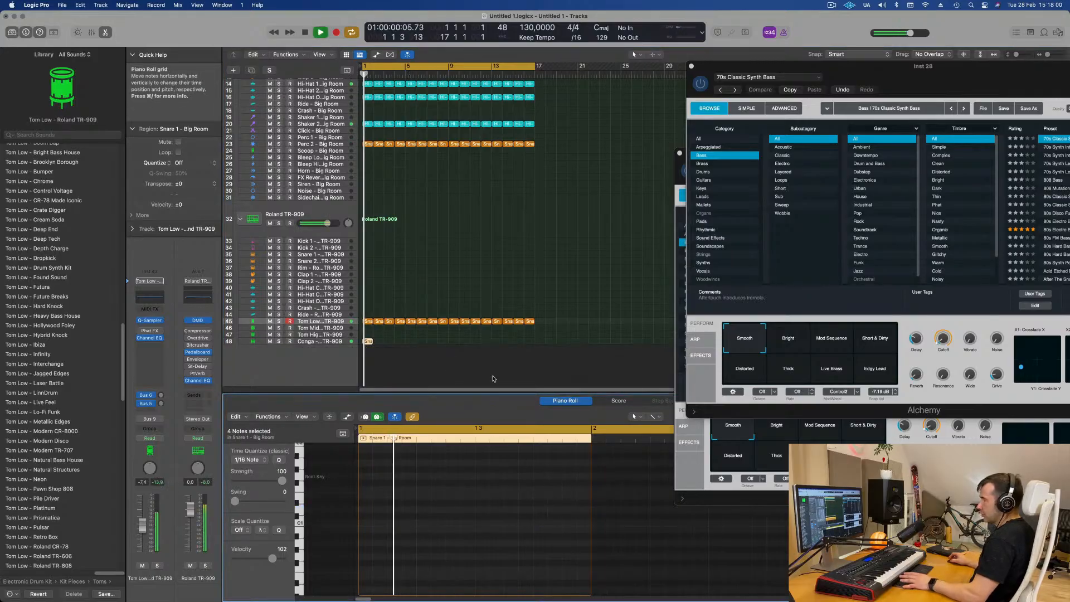
scroll(427, 450, up, 3)
scroll(426, 449, up, 3)
key(space)
drag(379, 530, 597, 576)
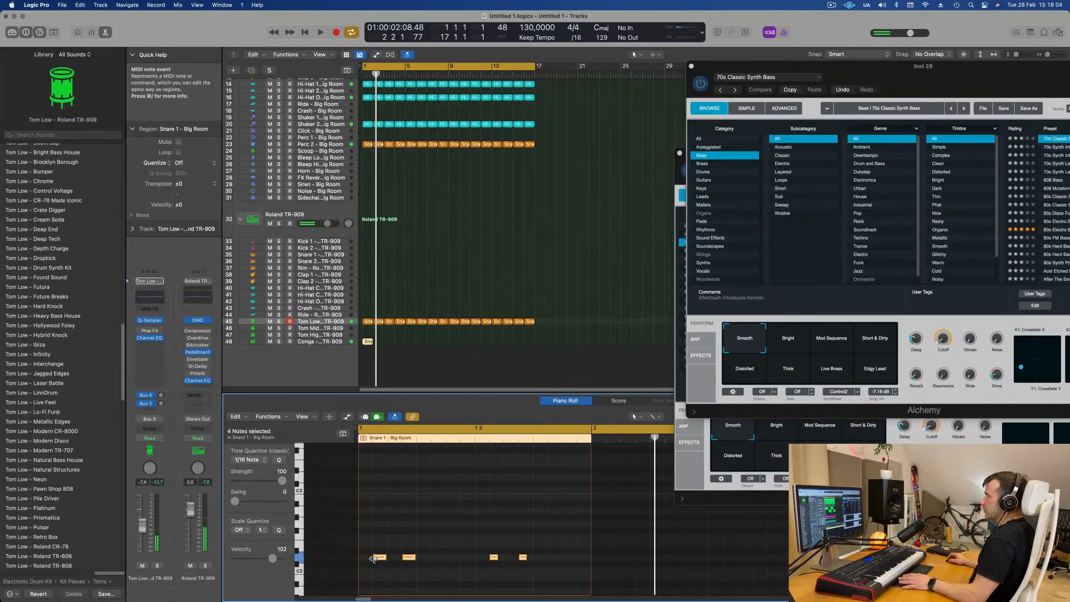
Move all four Conga notes one beat later and replay from bar 1
drag(379, 557, 438, 561)
key(space)
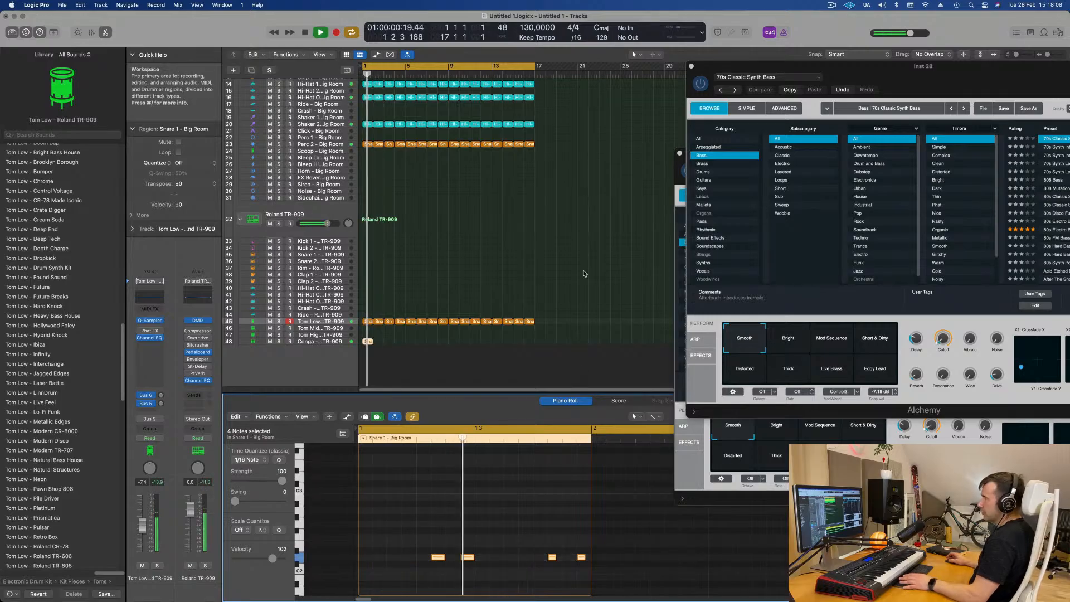
Select the Conga track and raise its Bus 5 send to the Delay
click(323, 341)
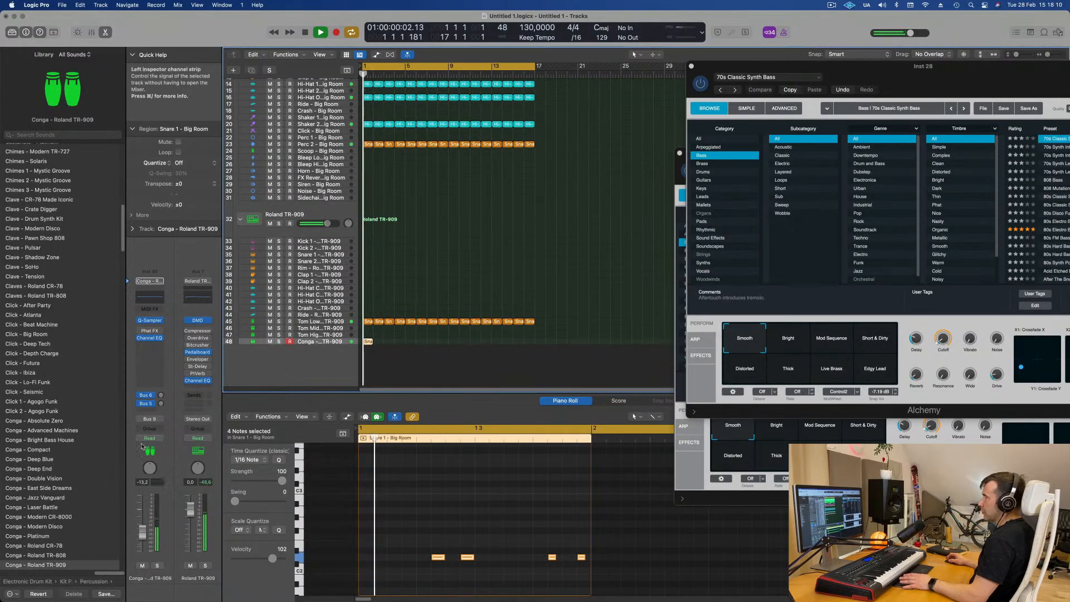
click(162, 403)
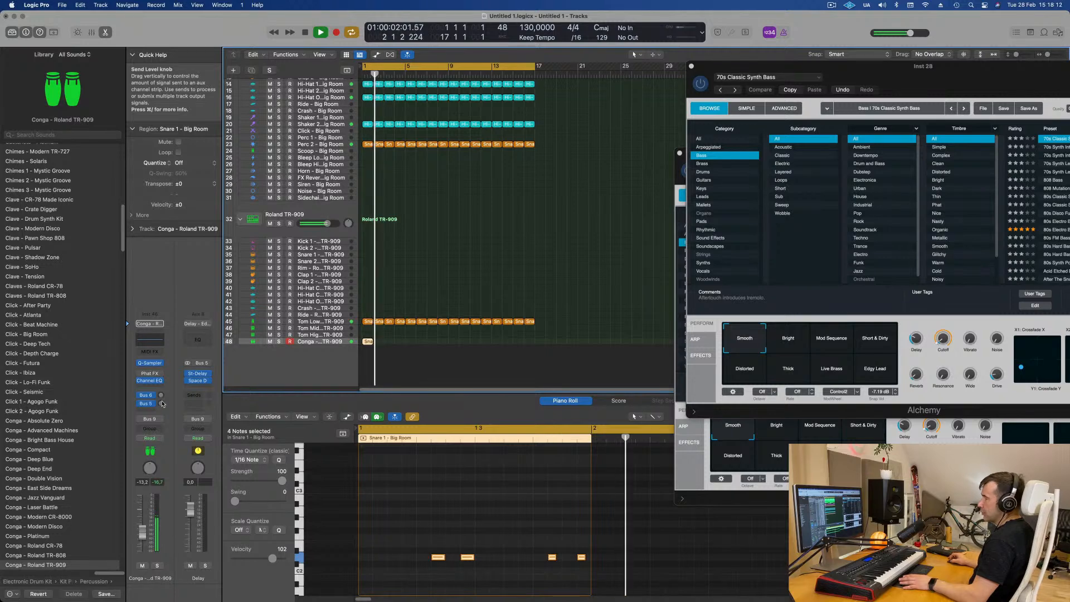
drag(161, 405, 165, 370)
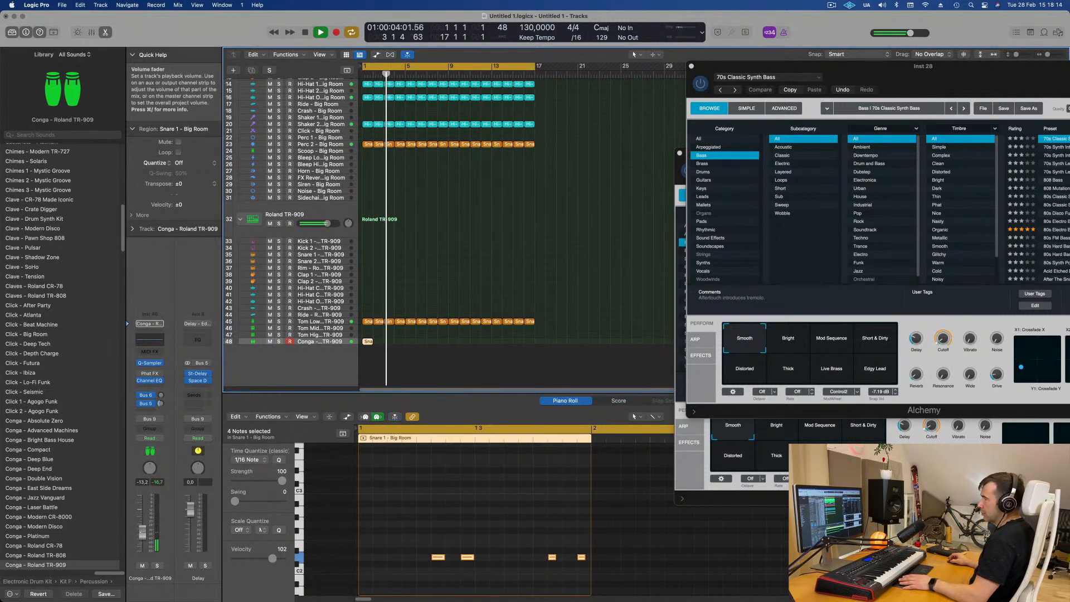
Repeat the Conga region every bar across all 16 bars and replay from bar 1
drag(397, 342, 364, 350)
key(super+r)
key(super+r)
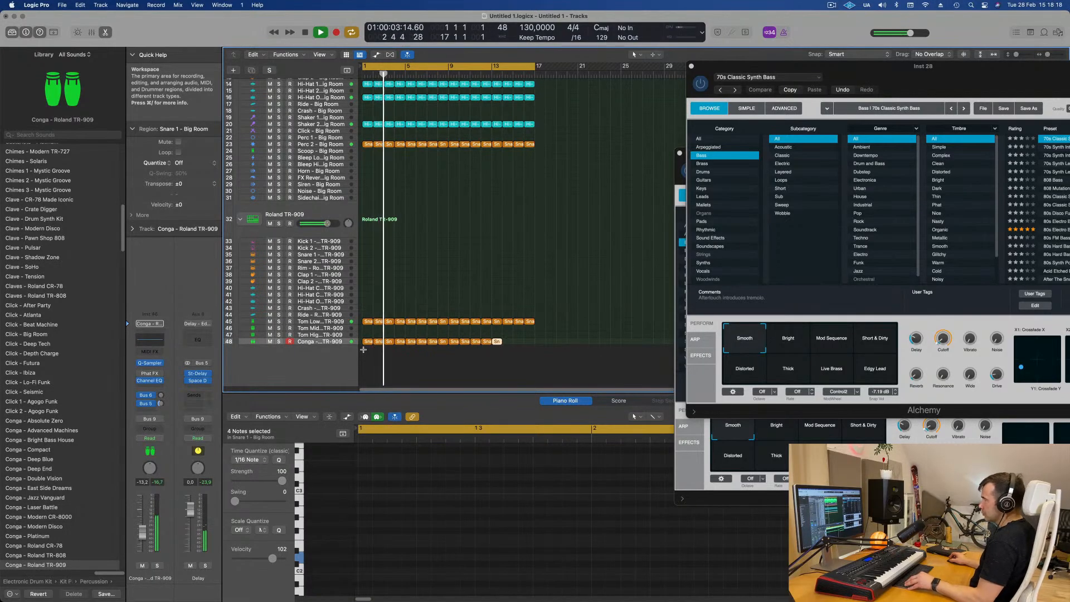
key(space)
click(335, 343)
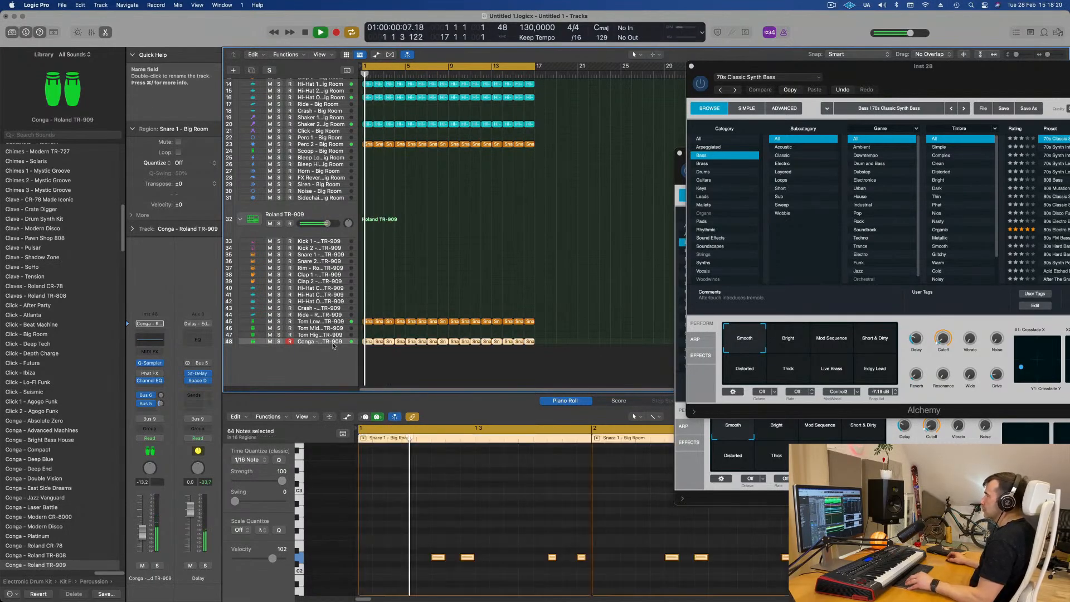
Show the toolbar and turn on Track Zoom for the selected Conga track
click(282, 36)
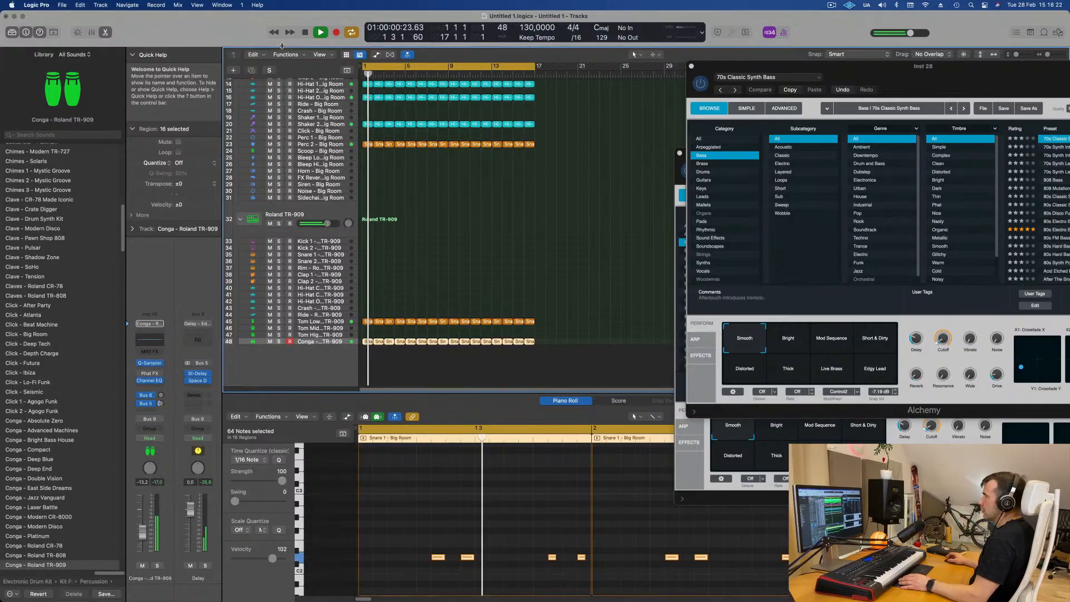
key(ctrl+alt+super+t)
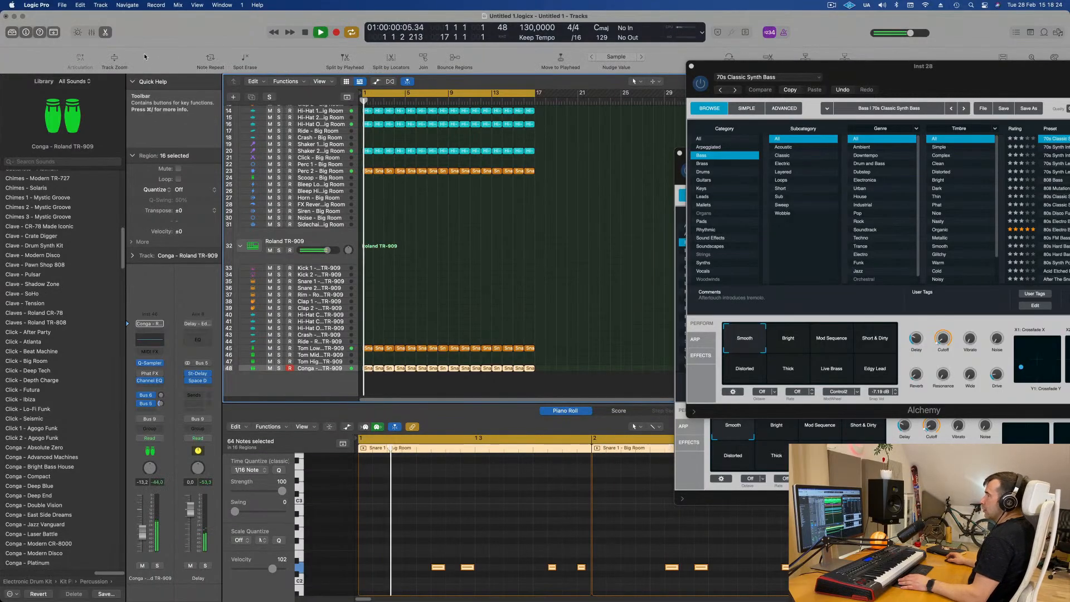
click(115, 58)
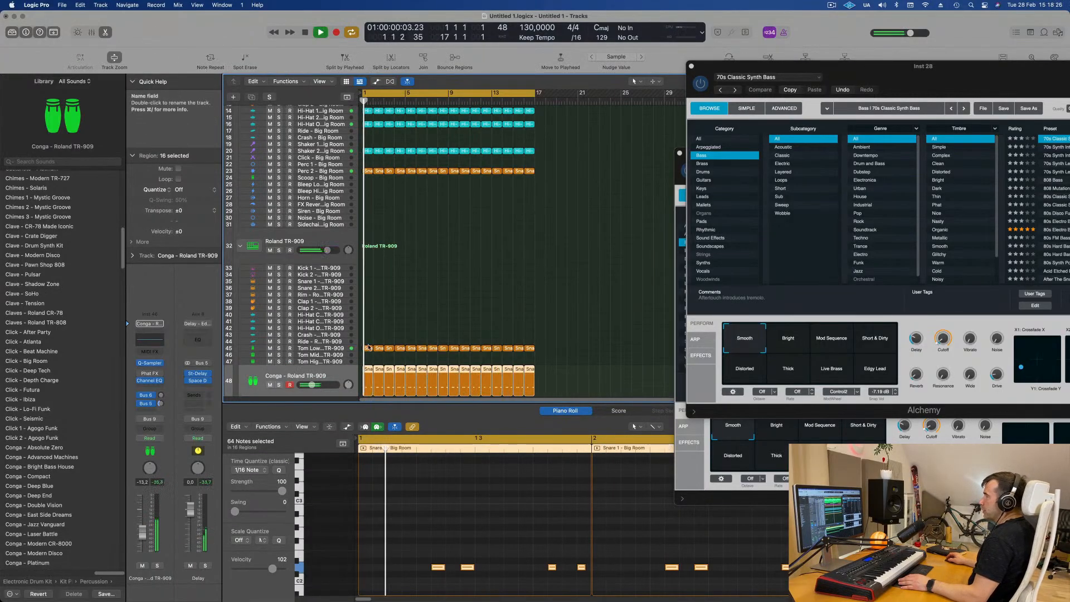
Solo the Conga track to check its level, adjust its volume to about -11 dB, and unsolo it
click(157, 566)
drag(141, 528, 141, 526)
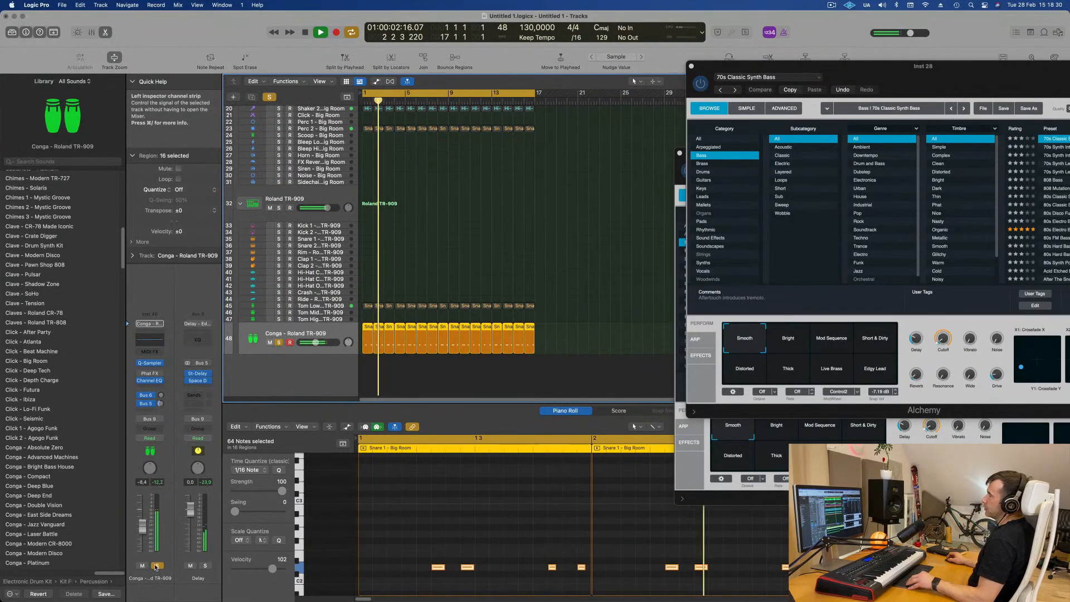
key(s)
key(Return)
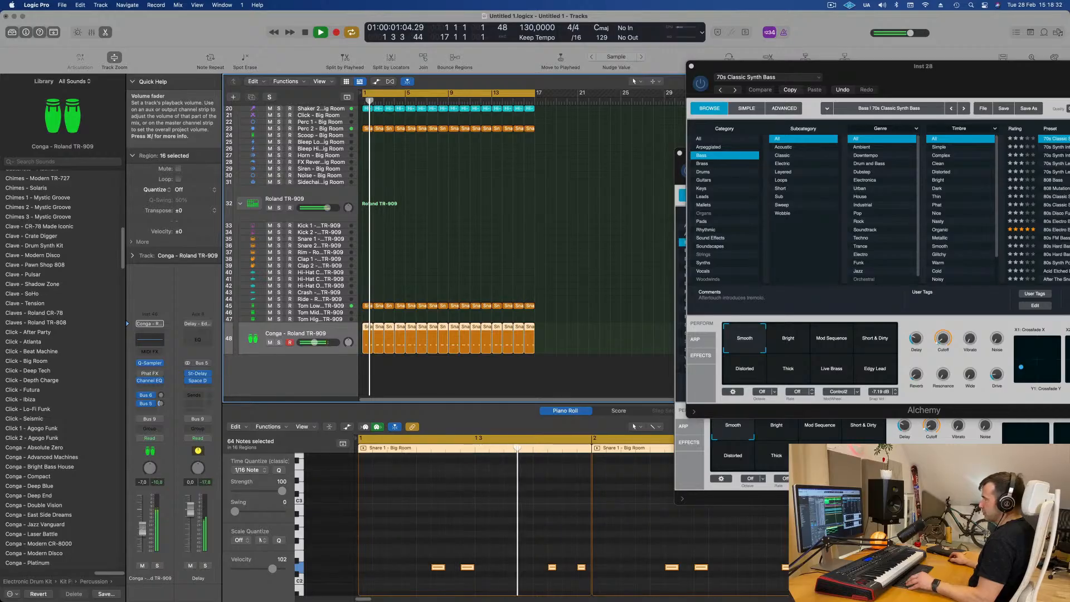
Unmute the 70s Classic Synth Bass arpeggio on track 3, check it soloed, and set its volume to -12.4 dB in the full mix
scroll(344, 179, up, 15)
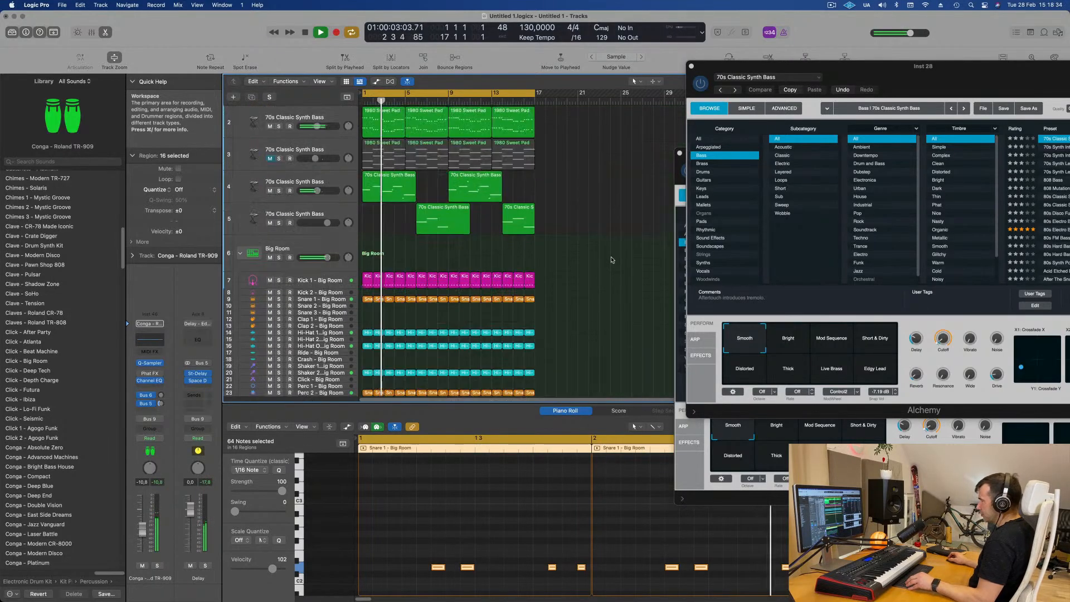
click(344, 179)
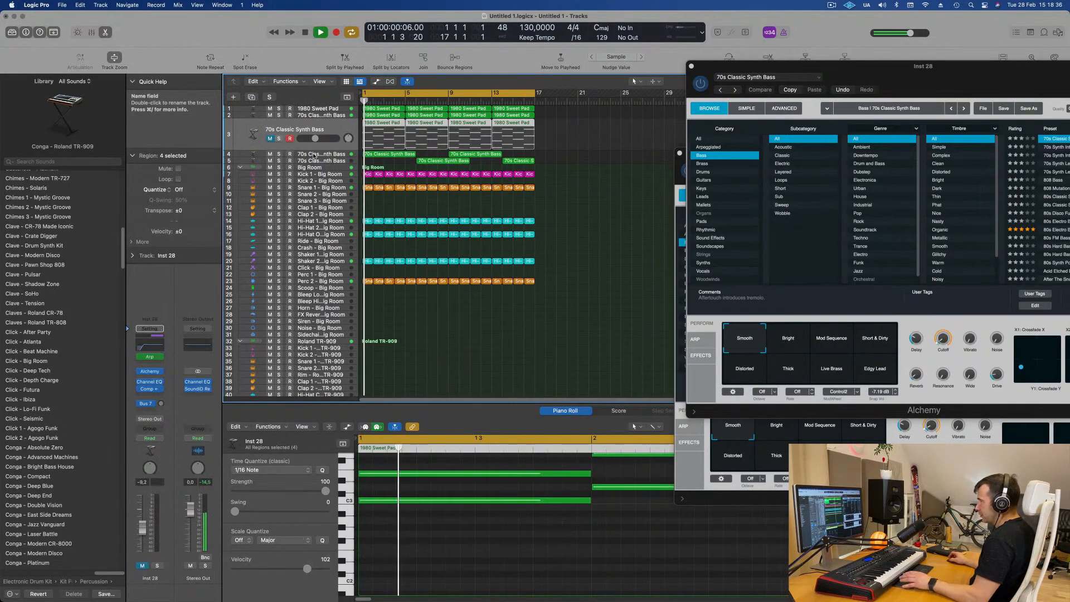
key(Return)
key(s)
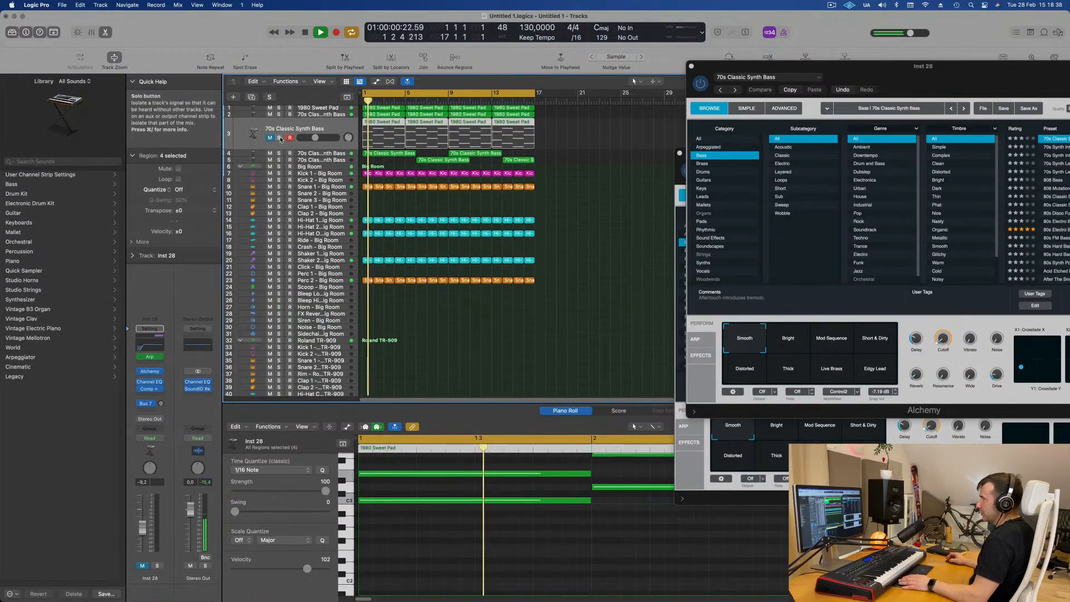
key(Return)
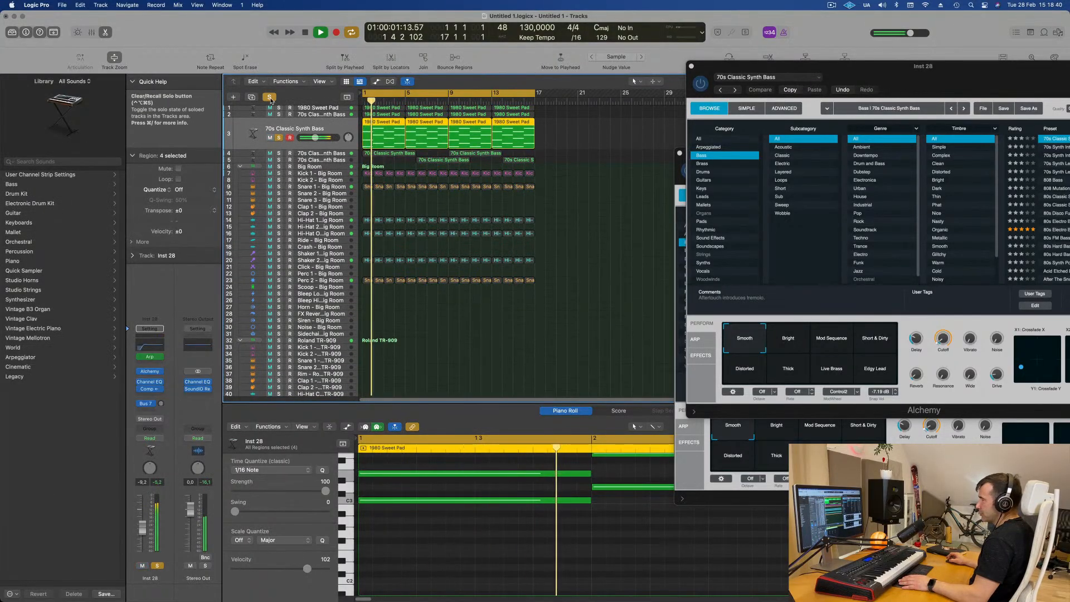
key(s)
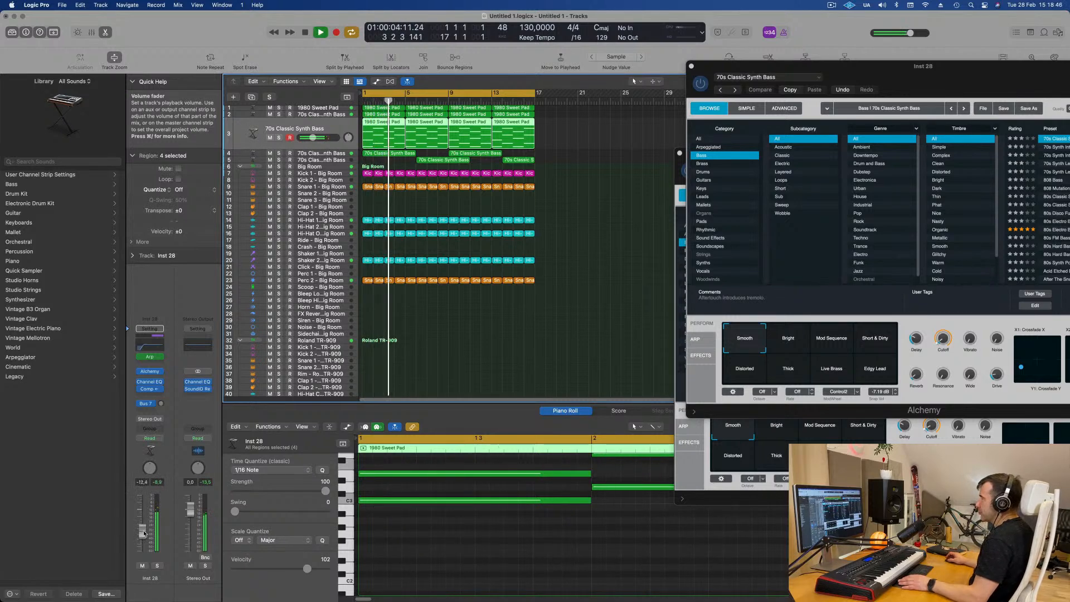
Duplicate the arpeggio track and copy the first 1980 Sweet Pad region onto the new track at bar 1
scroll(483, 361, up, 3)
scroll(486, 360, down, 4)
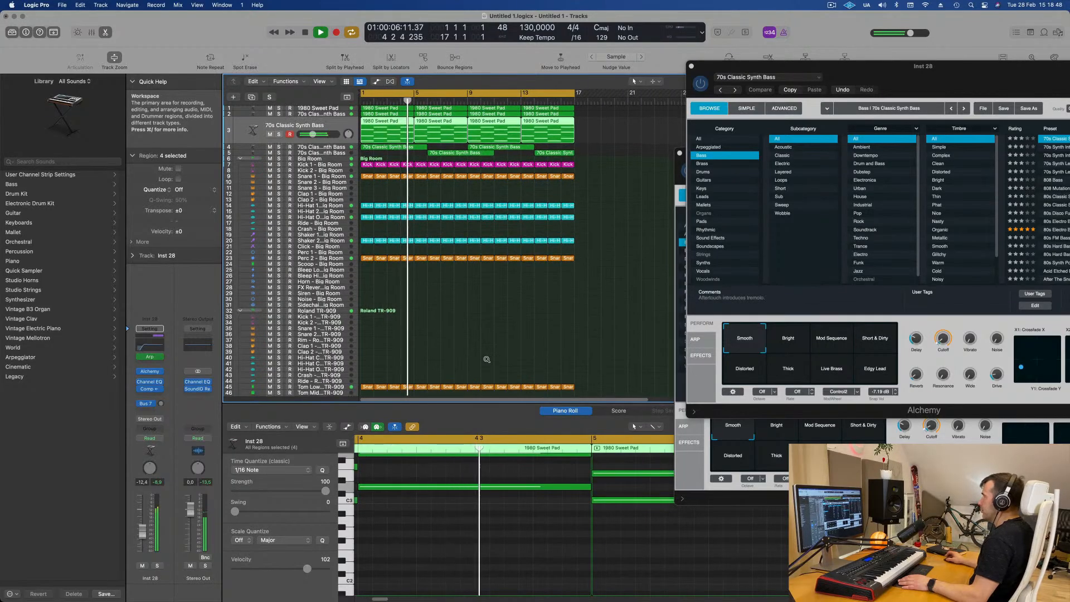
scroll(486, 360, up, 4)
scroll(489, 359, up, 2)
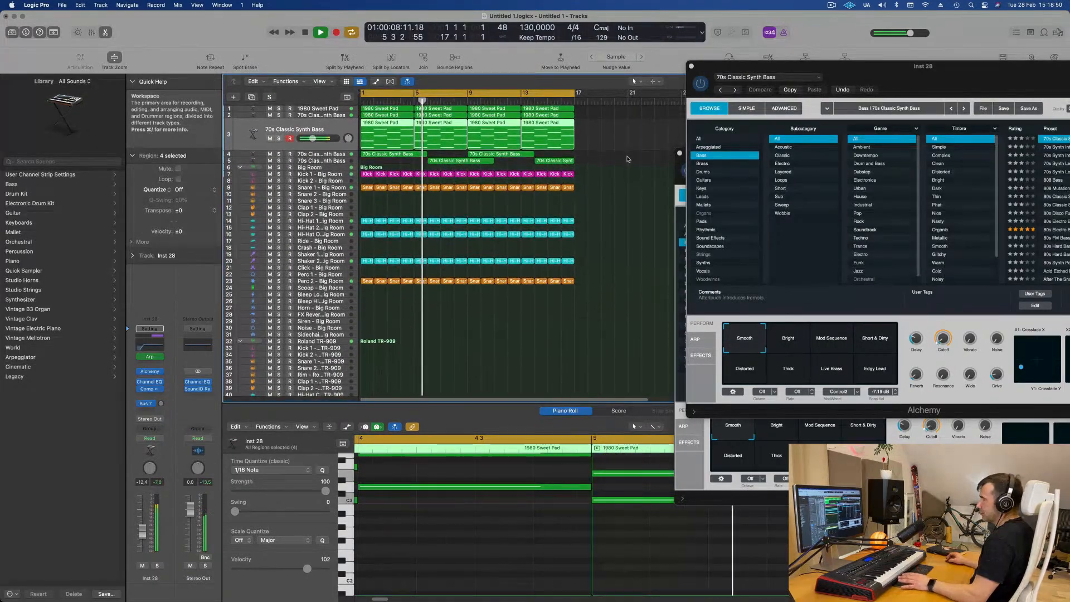
key(super+Right)
key(super+Right)
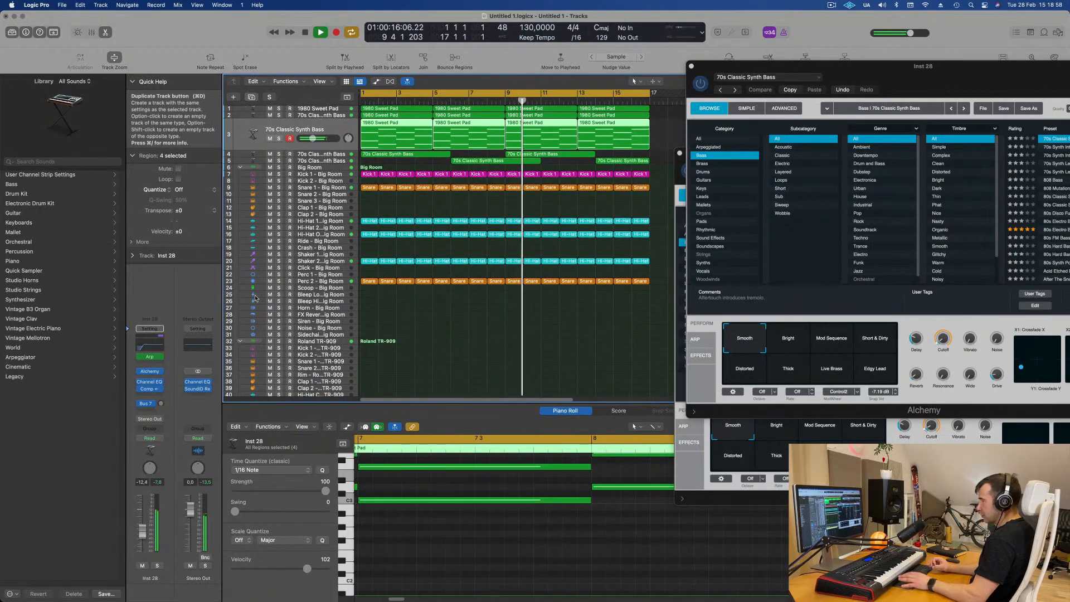
click(252, 97)
click(406, 123)
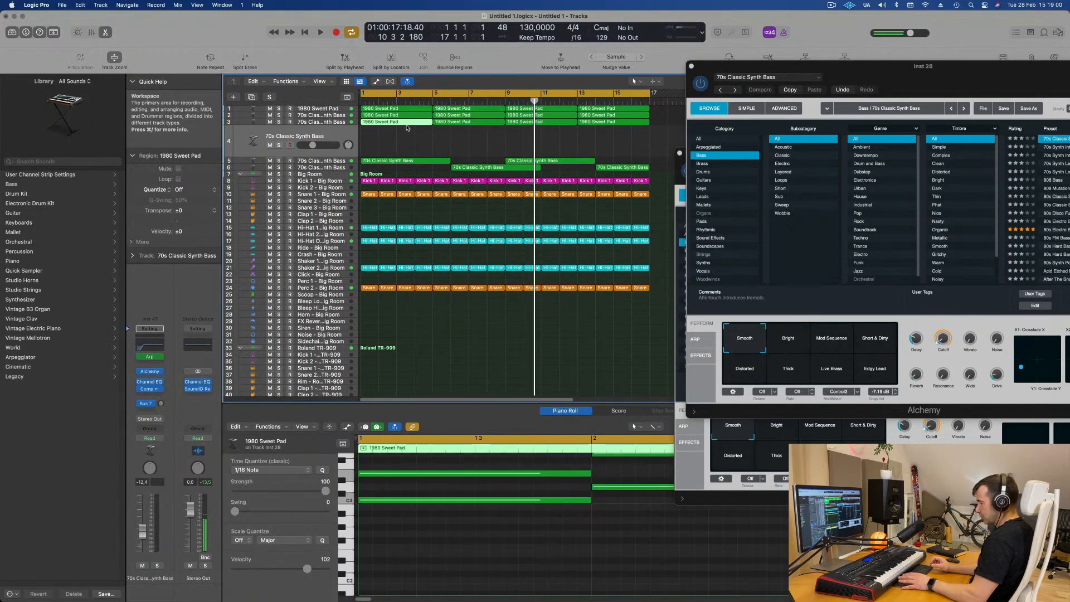
drag(406, 127, 421, 140)
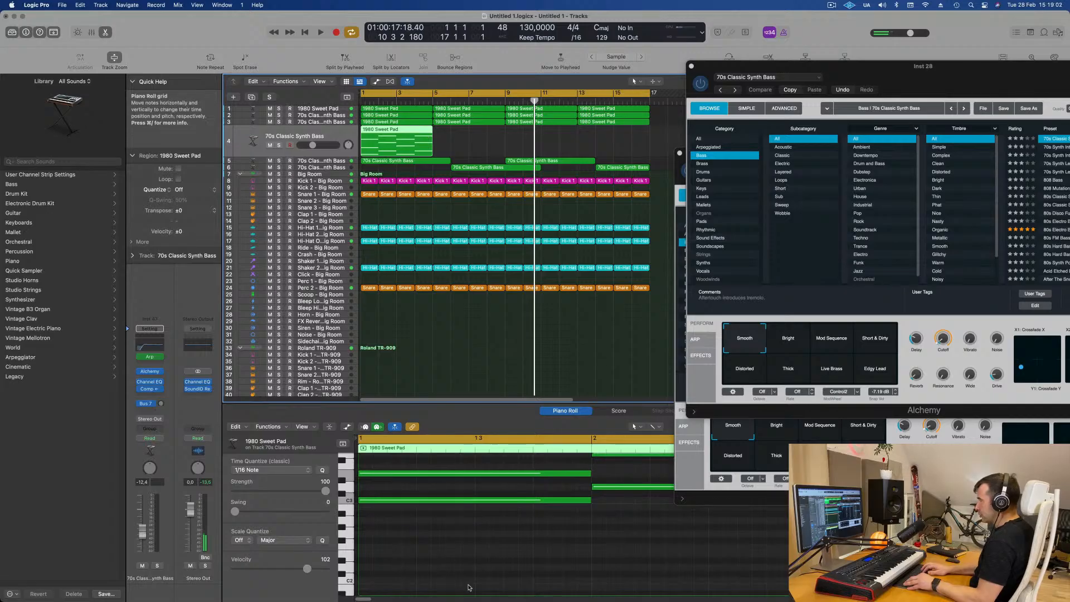
Shorten all twelve notes of the copied 1980 Sweet Pad region to three sixteenths and replay from bar 1
scroll(468, 587, down, 8)
scroll(468, 588, down, 4)
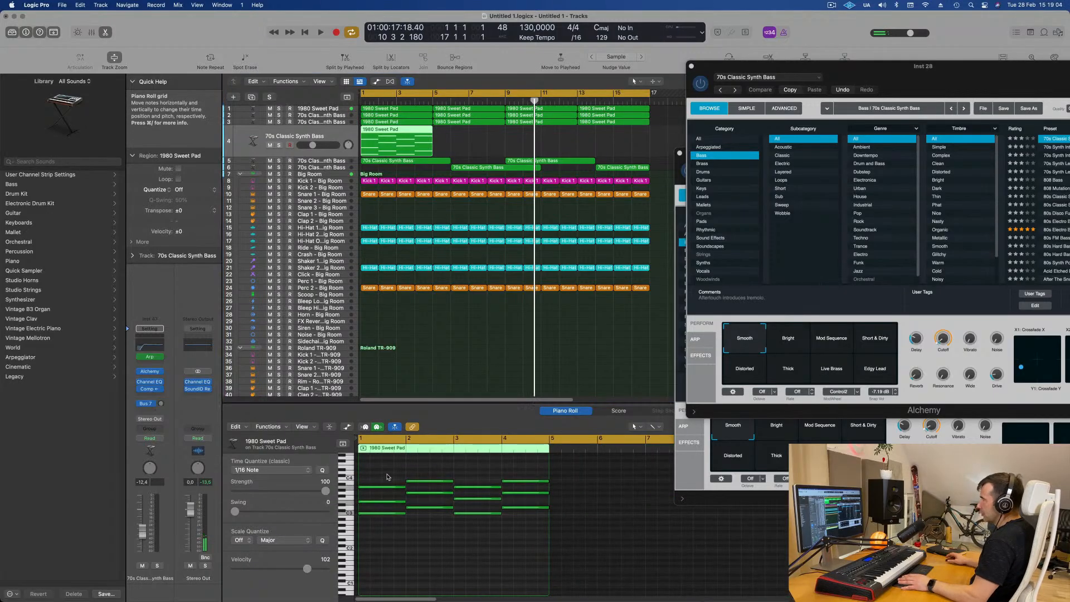
key(super+a)
drag(546, 480, 509, 499)
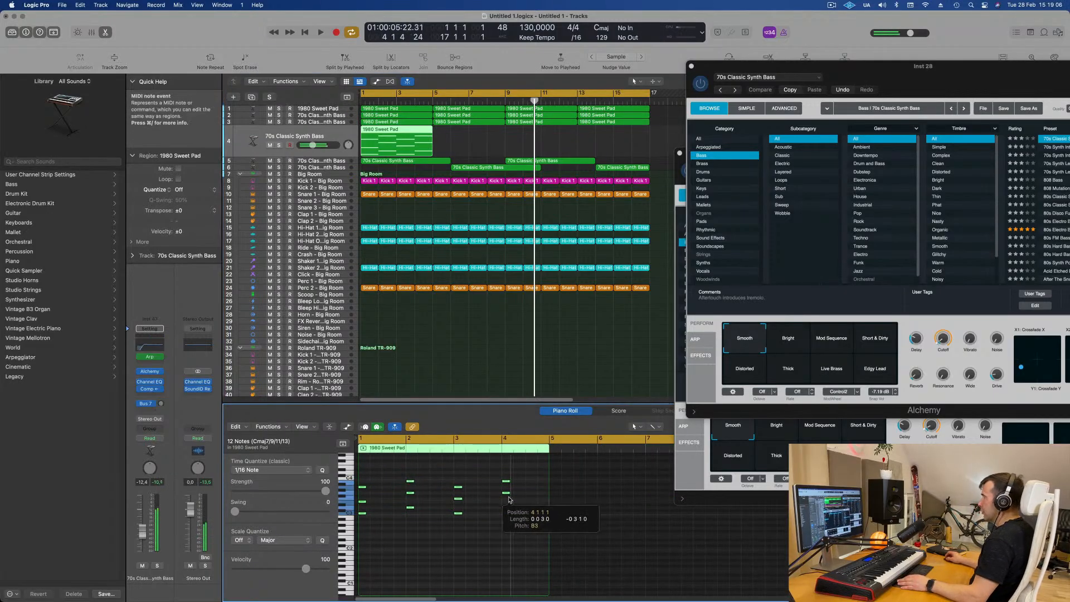
key(Return)
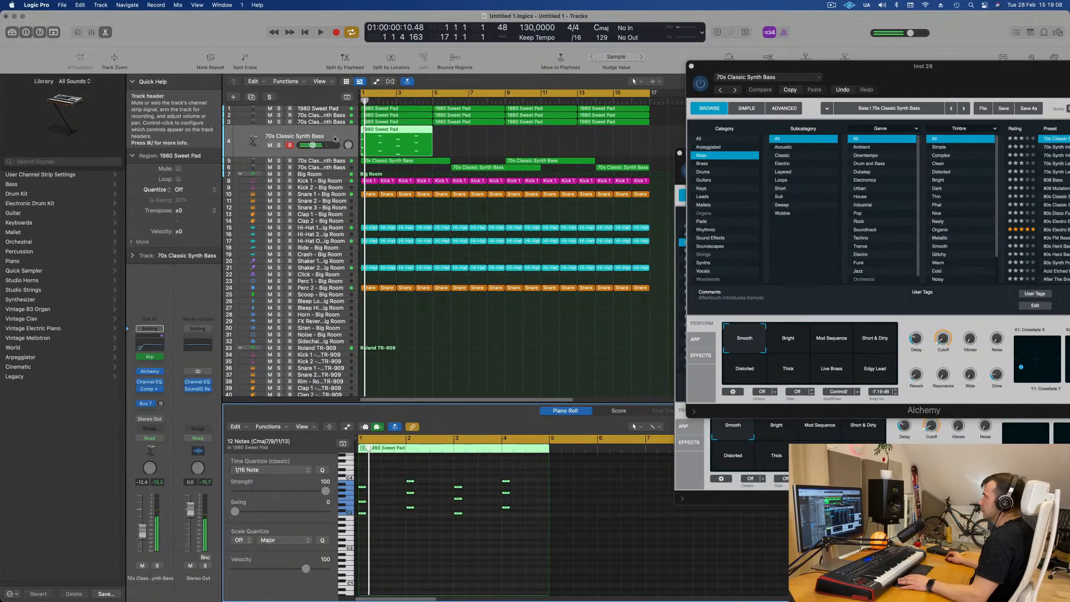
Bypass the new track's Arp effect and load the Analog Glide Lead preset from Alchemy's Leads category
click(150, 372)
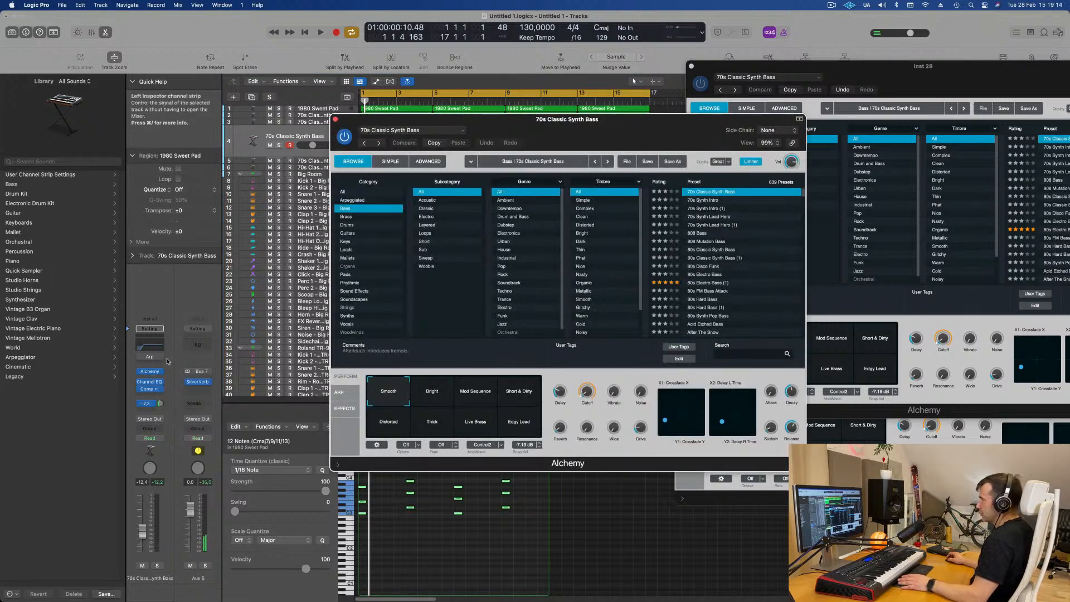
click(345, 251)
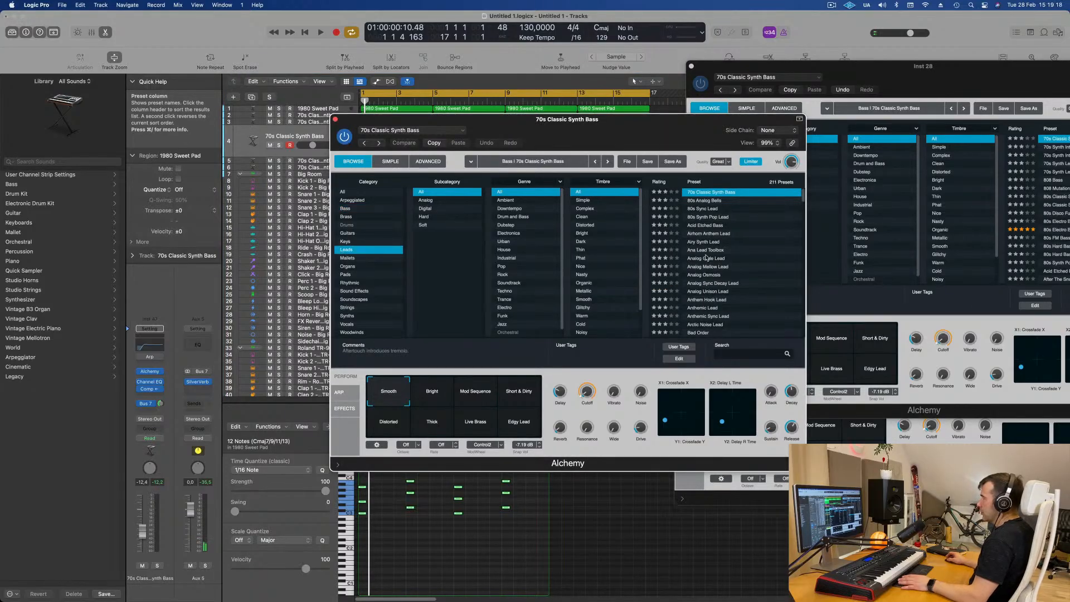
click(706, 258)
drag(564, 134, 827, 150)
Set the new lead track's volume to 0.0 dB while auditioning the preset
key(space)
key(space)
key(space)
drag(143, 533, 143, 506)
key(space)
key(space)
key(space)
Transpose all twelve notes of the lead region to a different octave and audition them
key(space)
key(space)
key(space)
key(space)
click(413, 540)
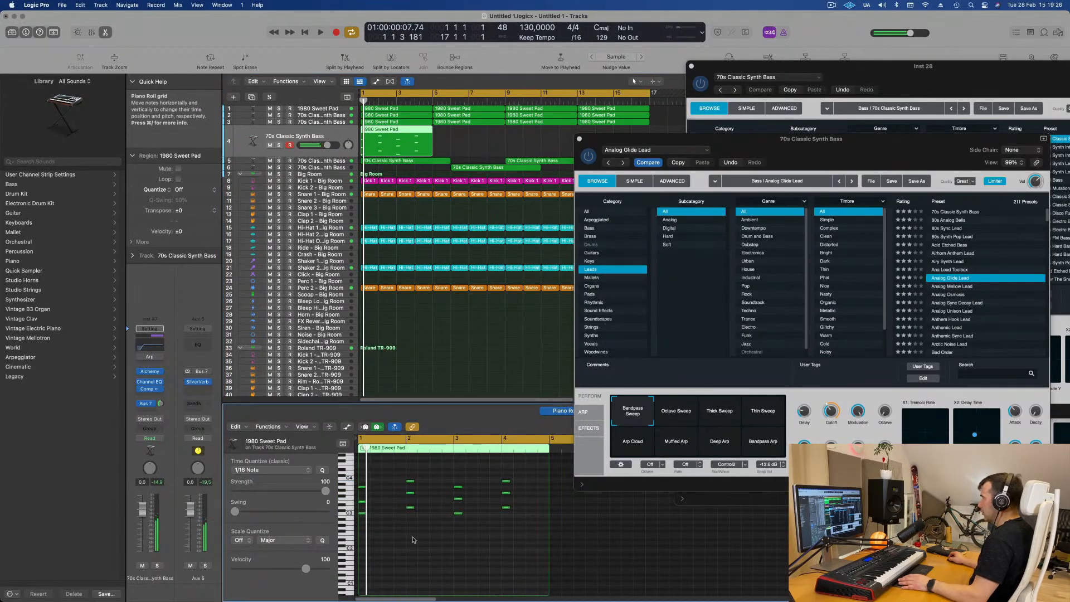
key(space)
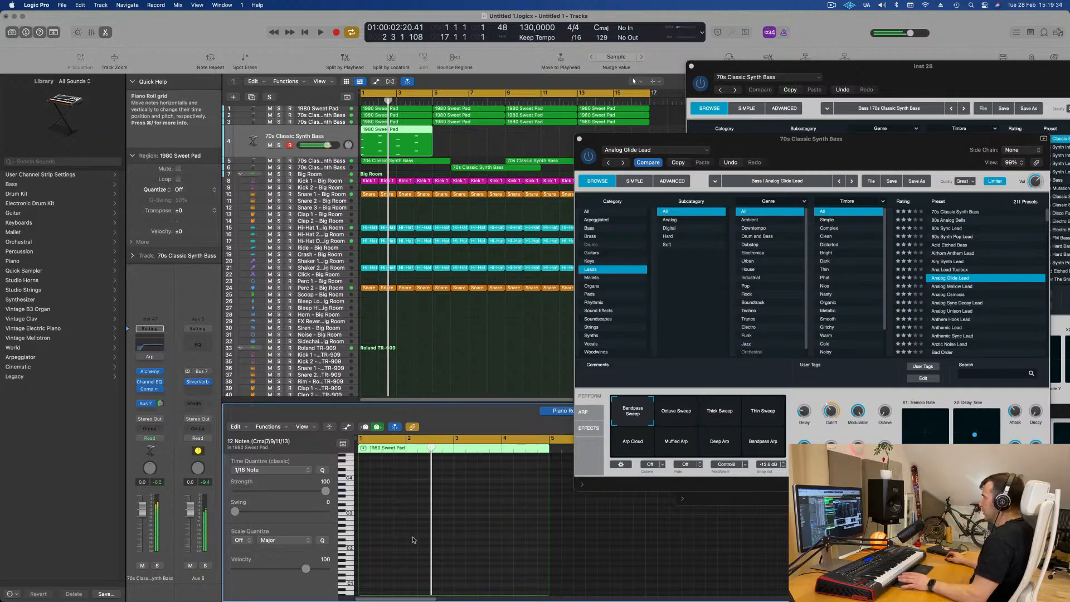
Audition the Octave Sweep, Thick Sweep, Thin Sweep, Arp Cloud and Muffled Arp snapshots, and return to Bandpass Sweep
drag(815, 143, 674, 188)
click(534, 454)
click(574, 460)
key(space)
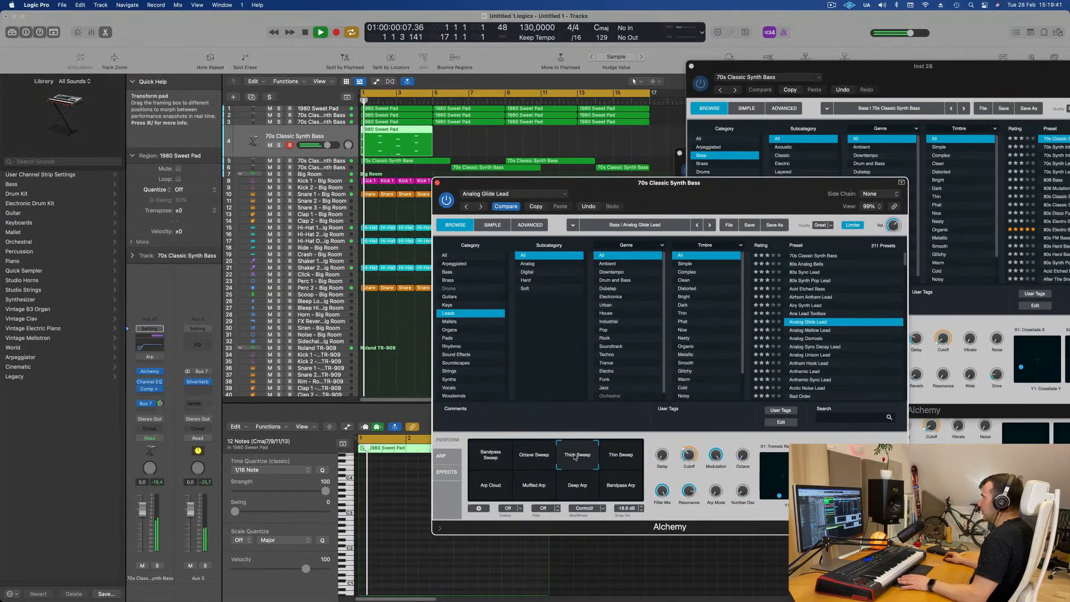
click(619, 457)
key(space)
click(508, 490)
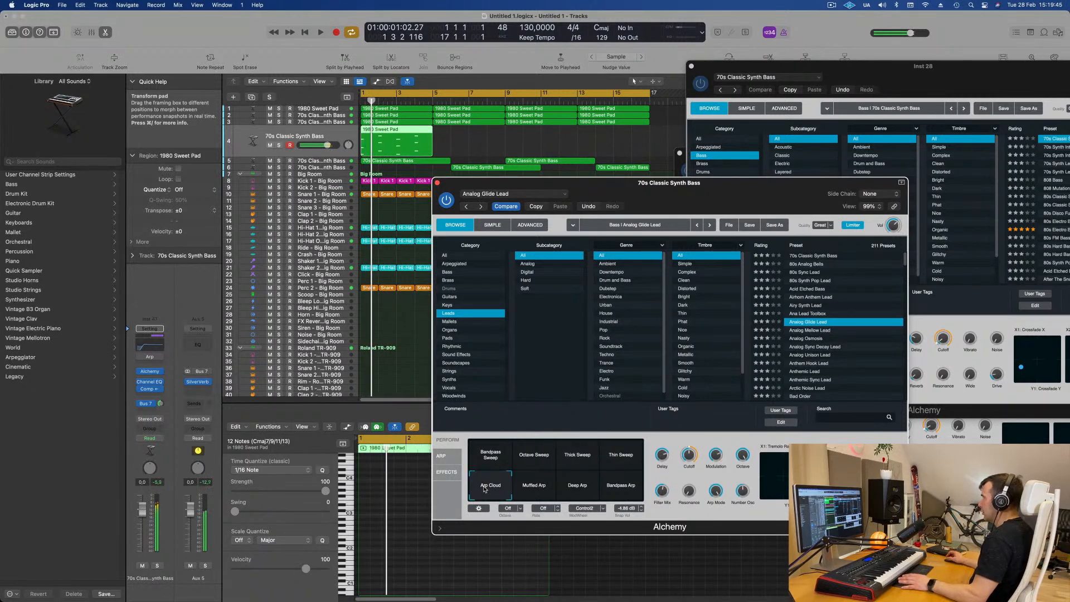
click(535, 487)
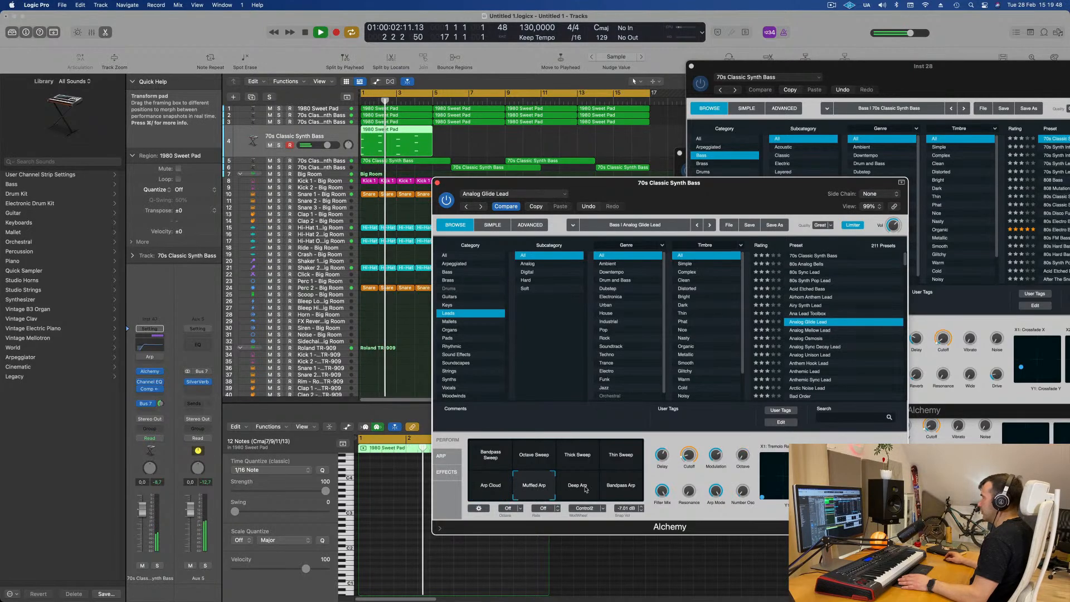
click(490, 461)
key(Return)
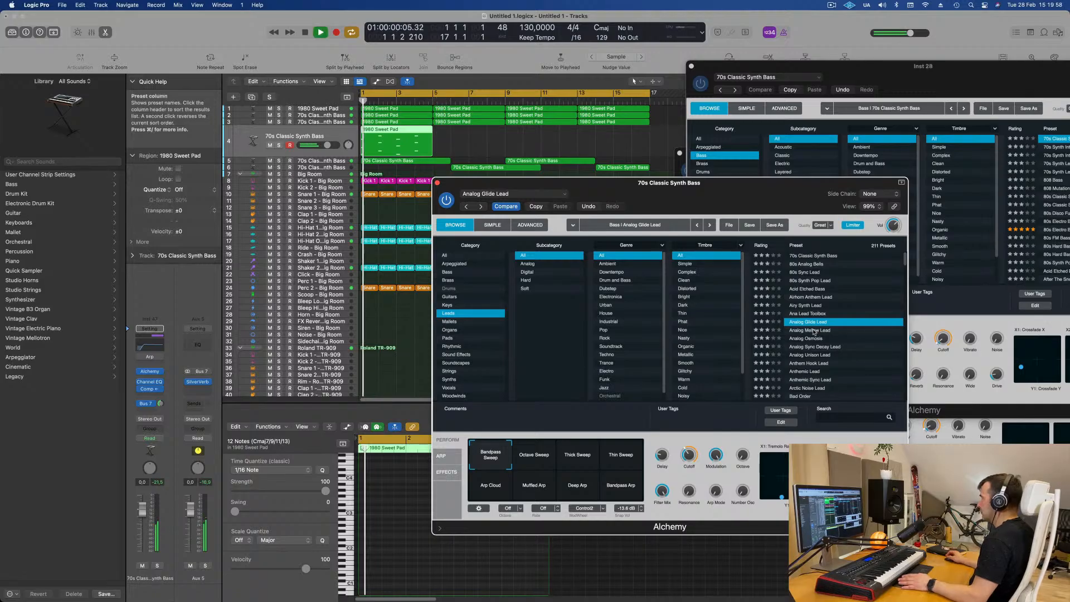
Load the Analog Mellow Lead preset in Alchemy and move its window clear of the channel strips
click(765, 332)
drag(734, 182, 806, 104)
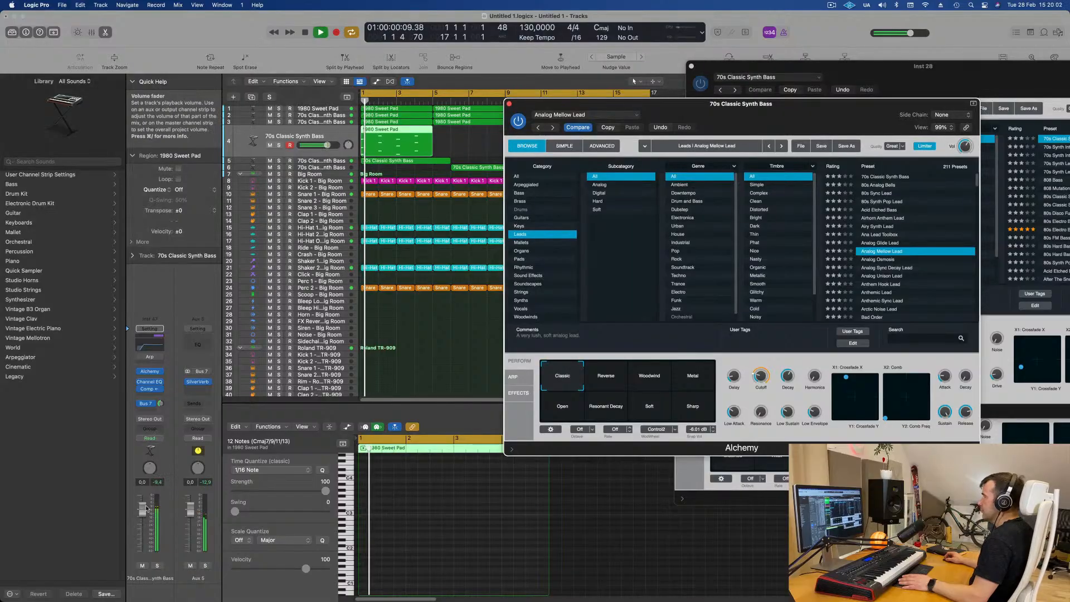
Lower the lead track's volume below 0.0 dB and replay the part from the beginning
drag(143, 529, 144, 530)
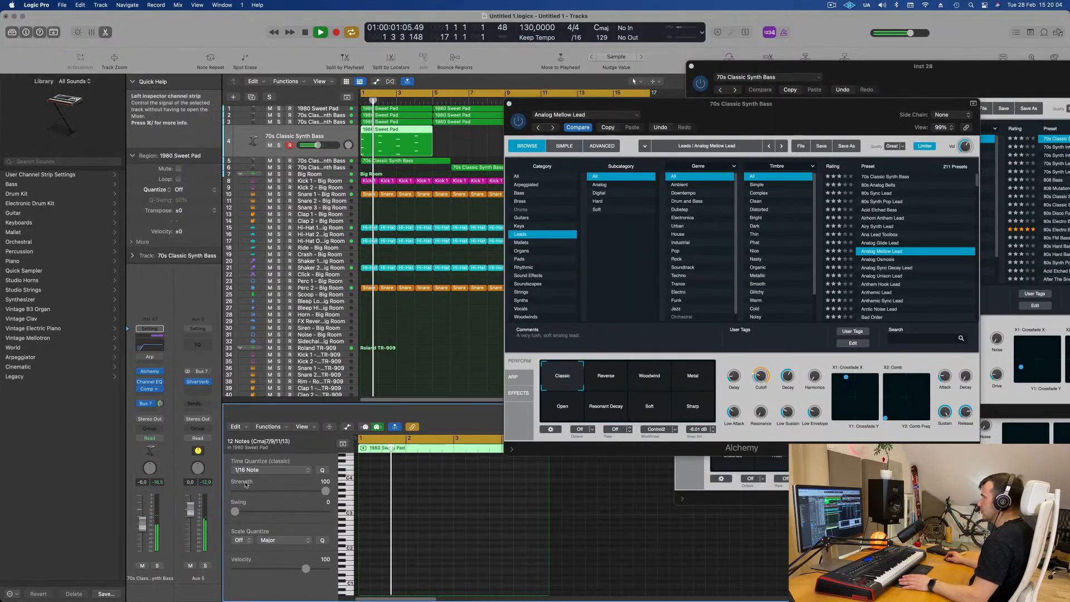
key(space)
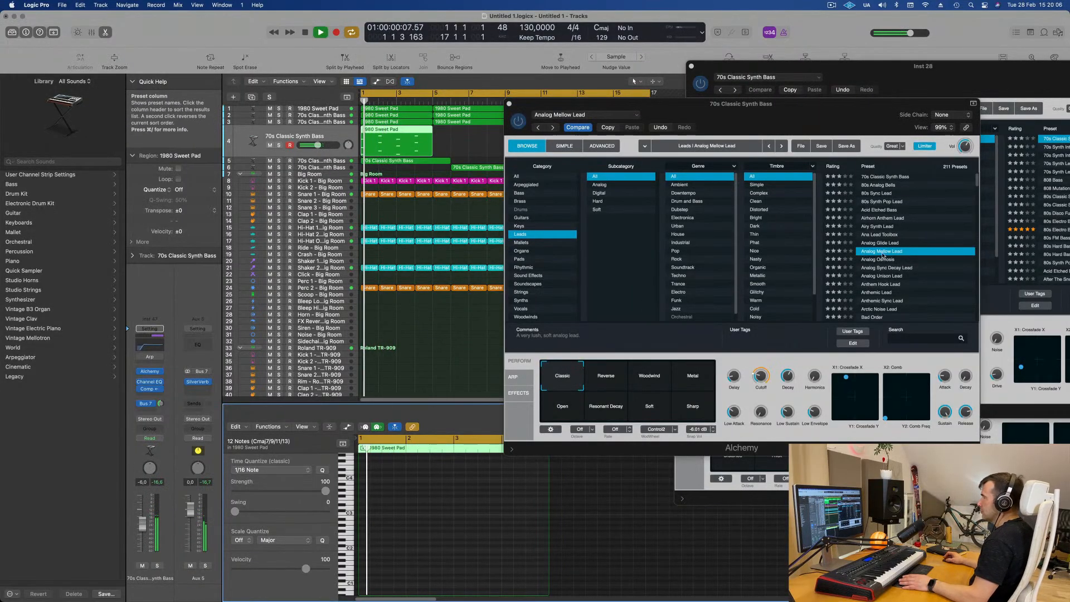
Audition the Analog Sync Decay Lead and Anthem Hook Lead presets in Alchemy and shift its window upward
click(886, 268)
key(Return)
click(884, 284)
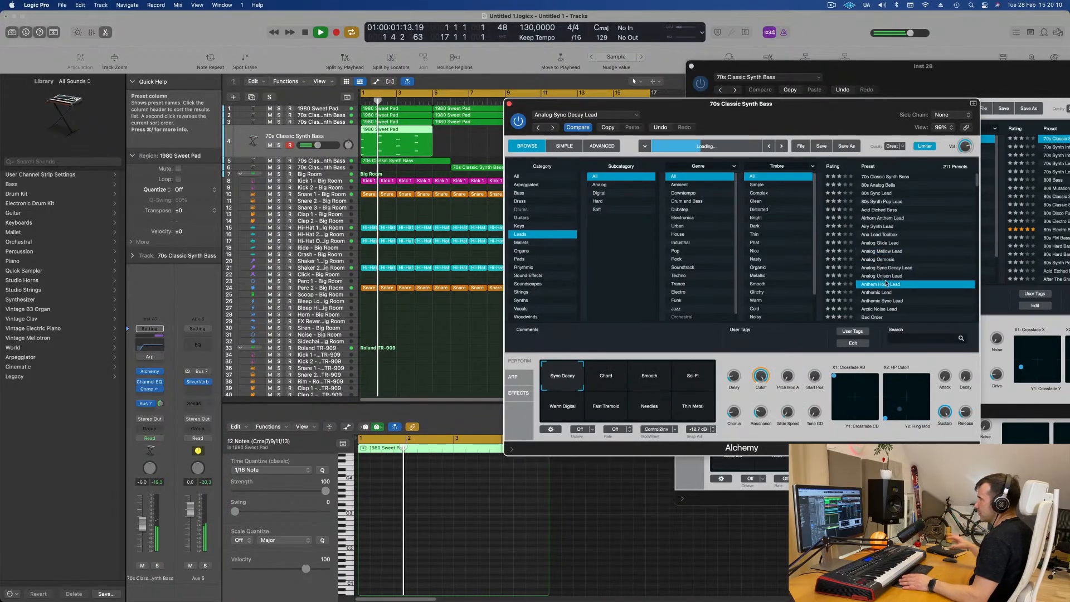
drag(879, 107, 862, 78)
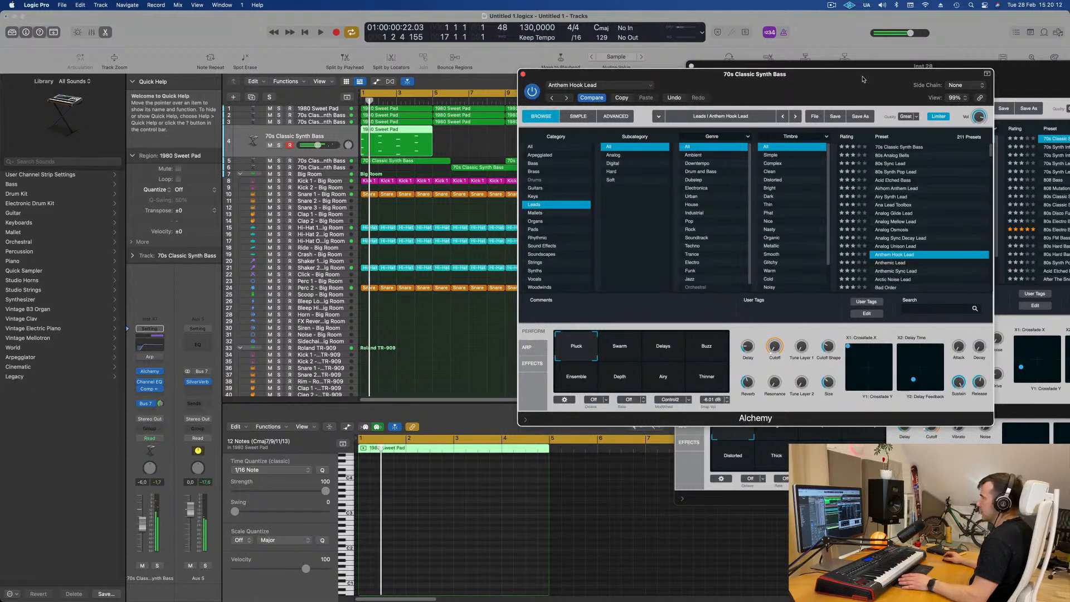
Audition the Anthemic Sync Lead and Arctic Noise Lead presets on the lead track, and stop playback
scroll(942, 240, down, 2)
click(895, 242)
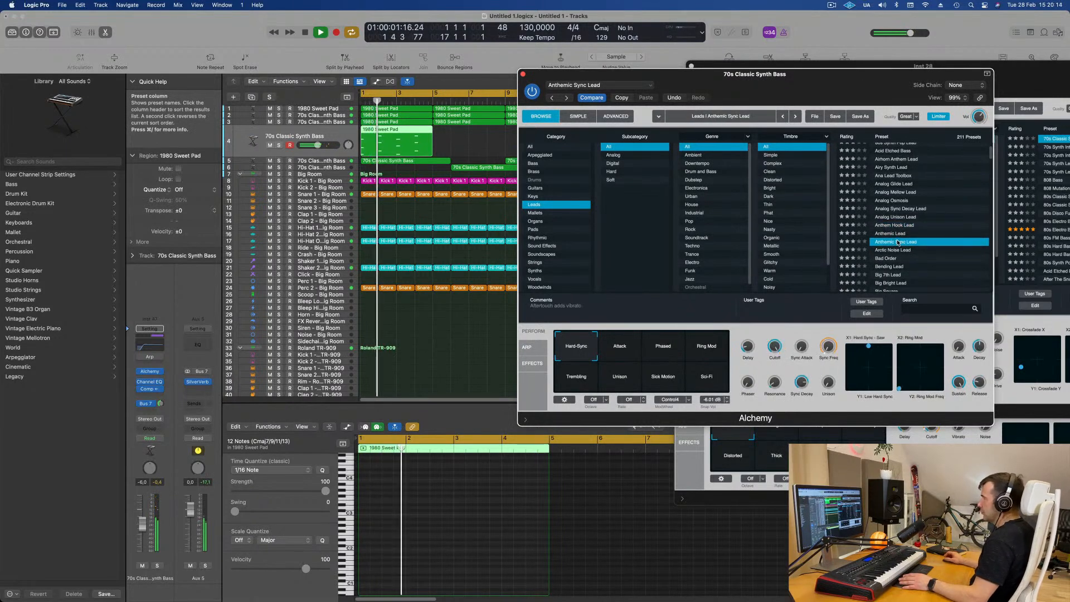
click(890, 250)
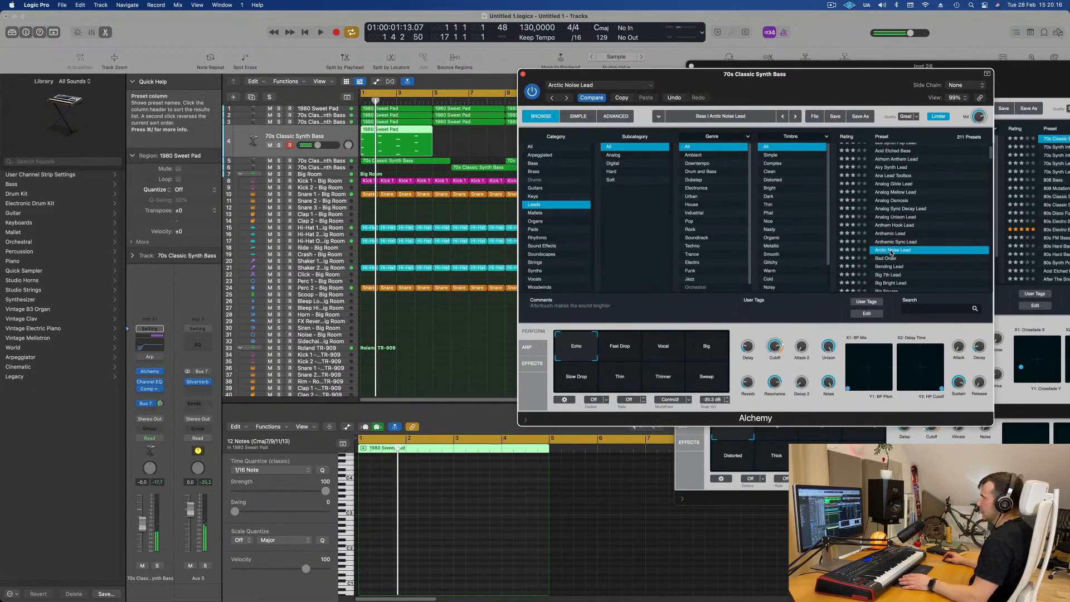
key(space)
scroll(920, 213, up, 3)
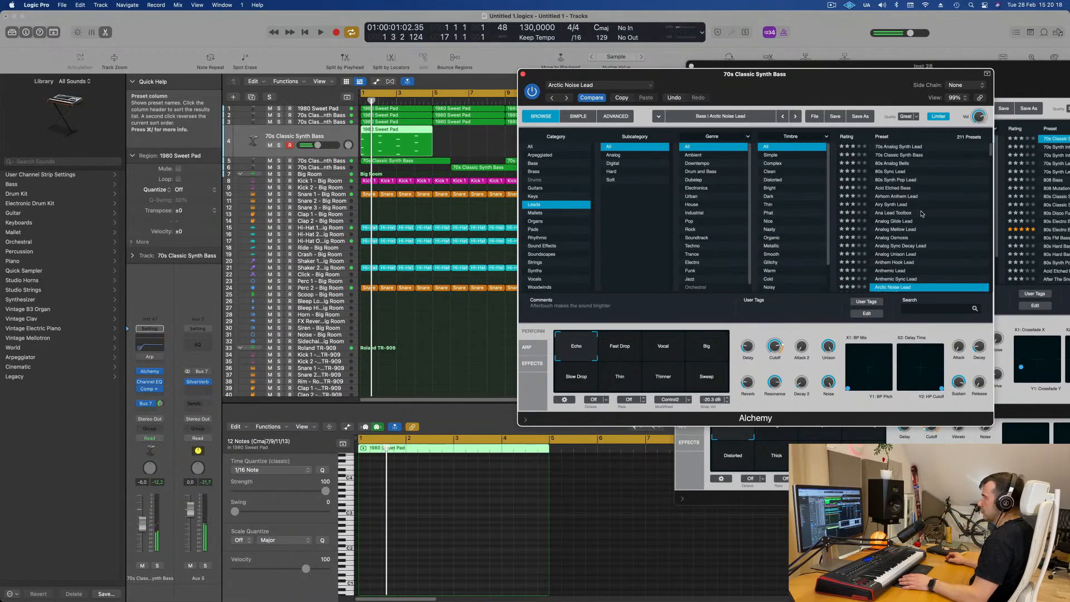
Try Analog Osmosis, load the Analog Glide Lead preset, and move the Alchemy window clear of the lead region
click(593, 99)
key(space)
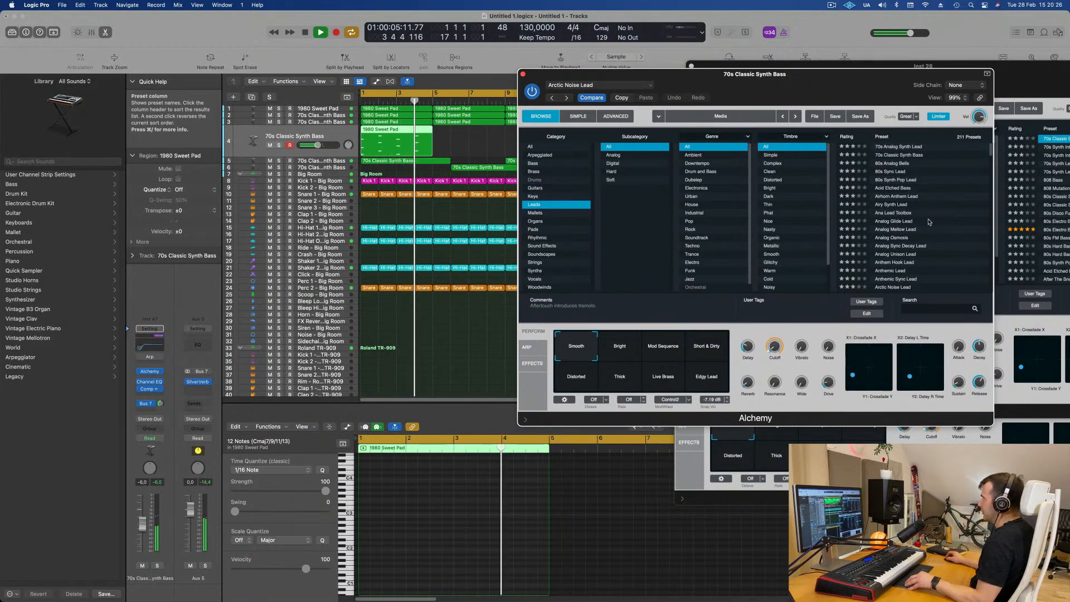
click(936, 237)
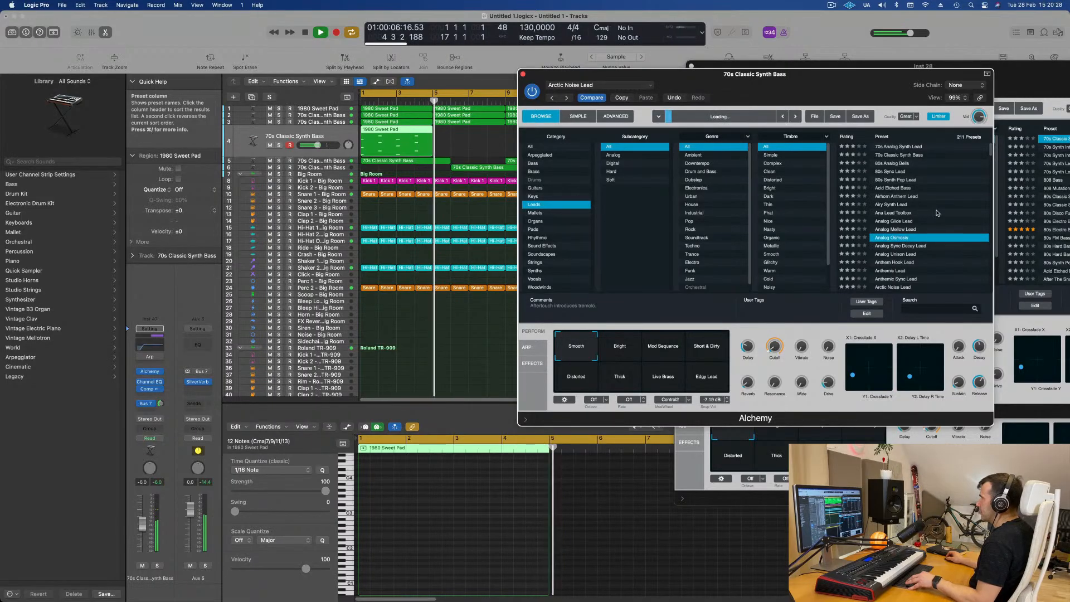
click(902, 222)
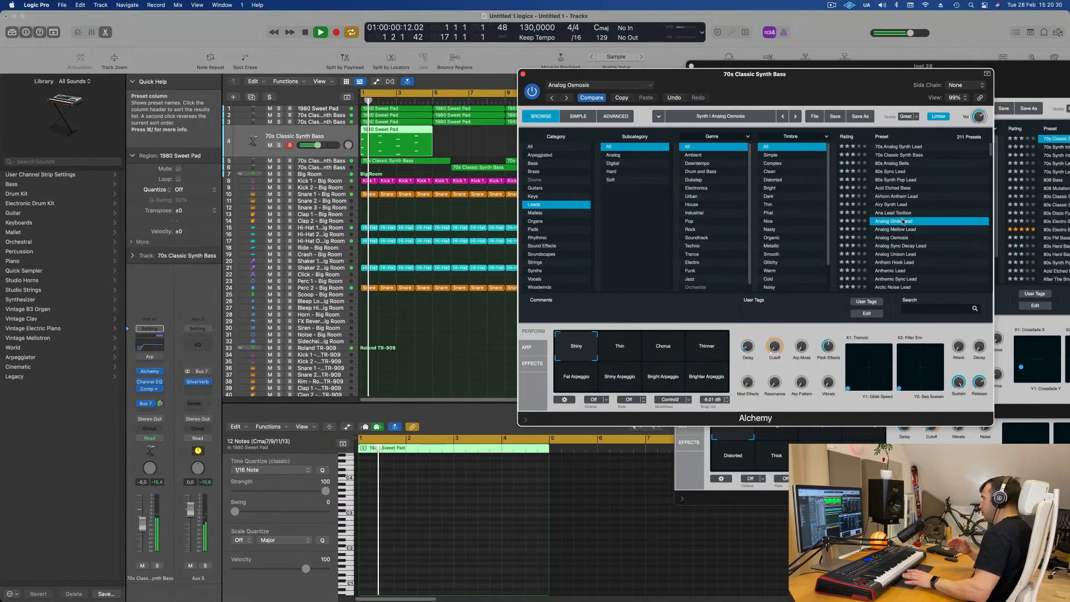
drag(805, 85, 872, 141)
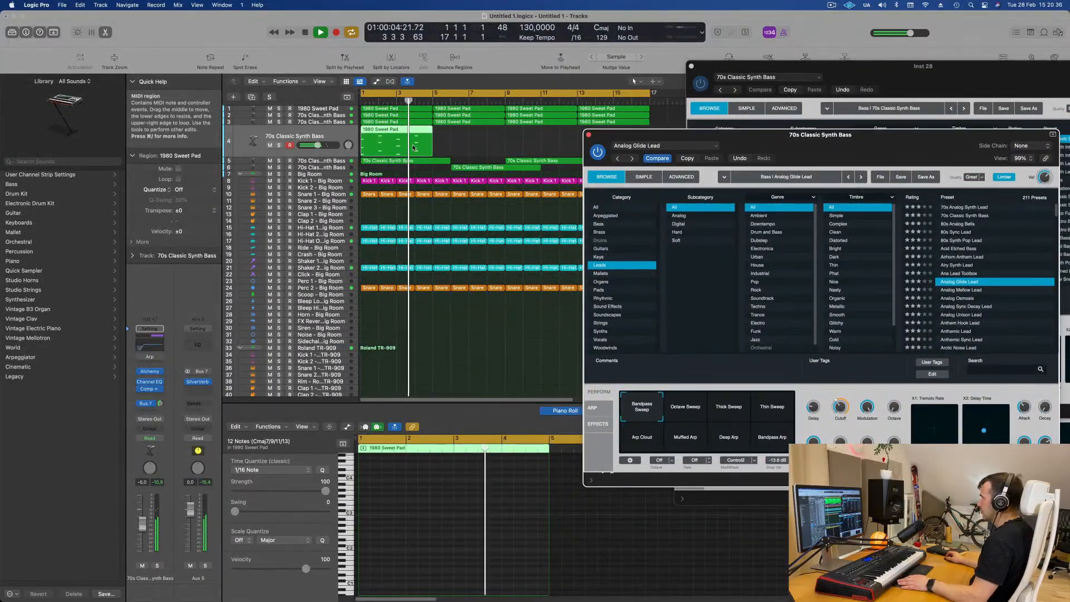
Move the lead region about half a bar later in the arrangement and play it from the beginning
key(space)
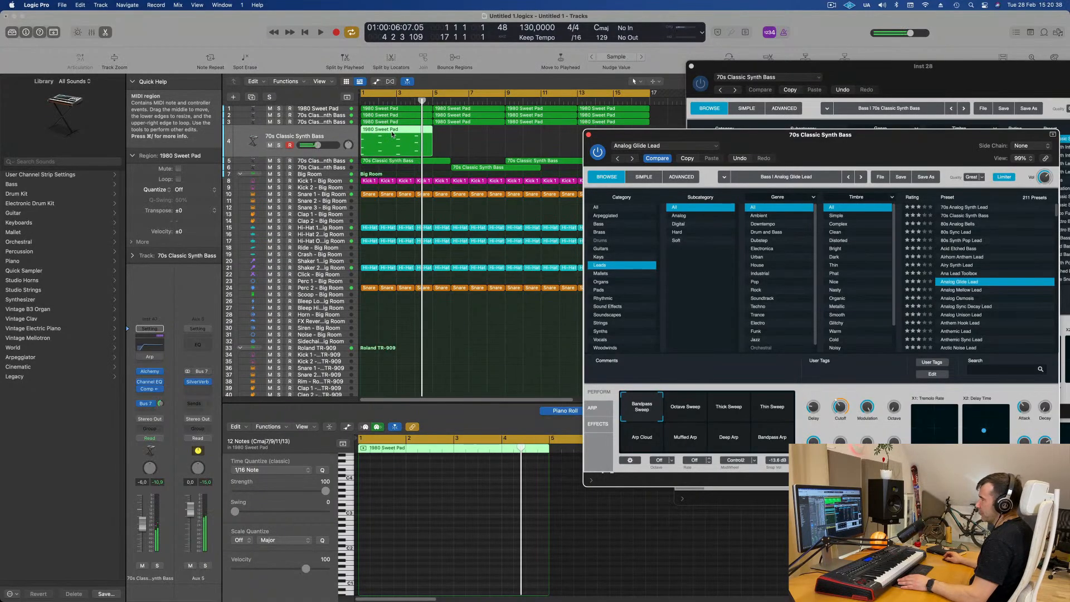
drag(393, 134, 403, 135)
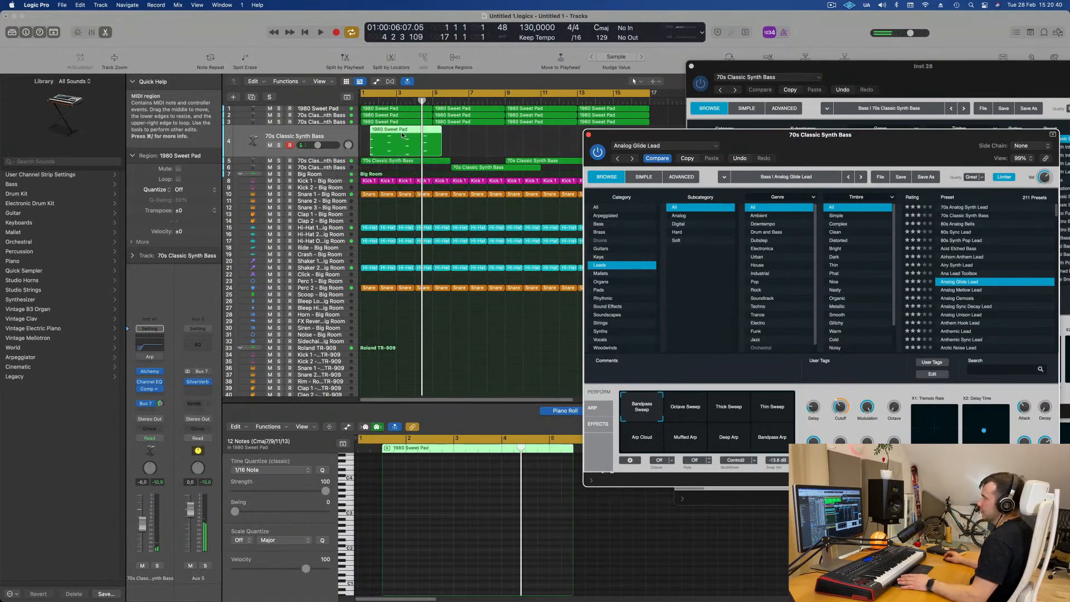
key(space)
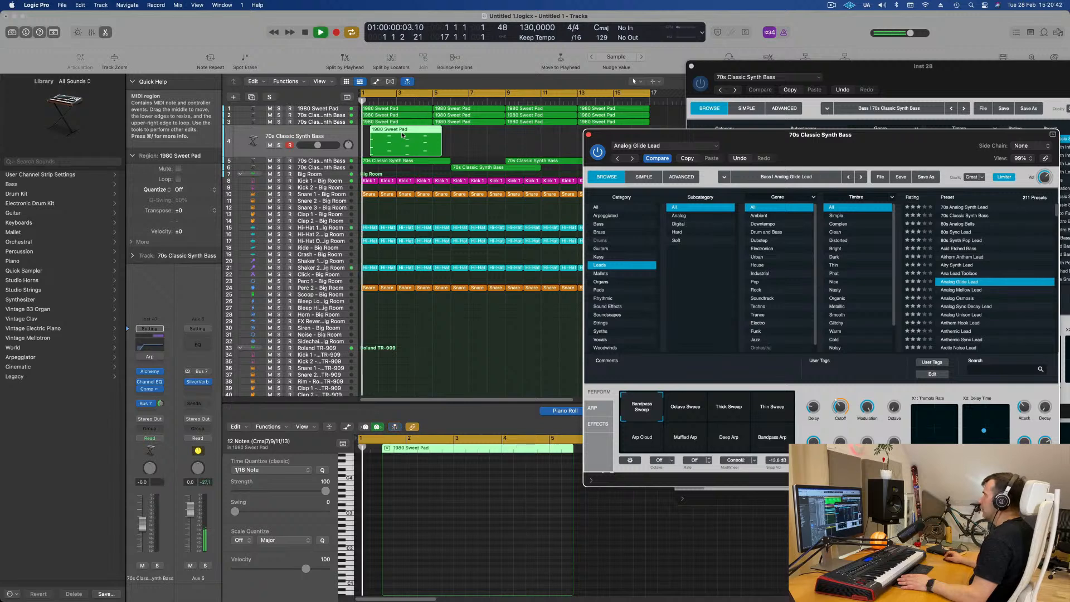